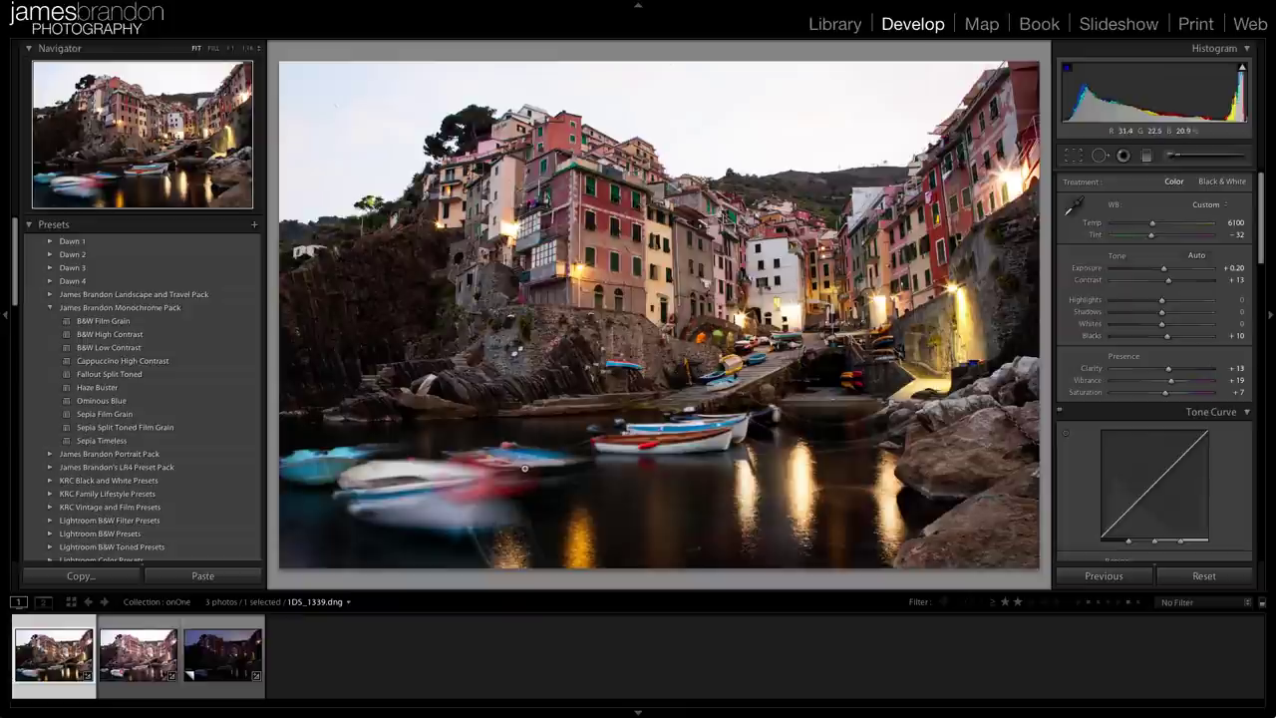
- Compare the long exposure 1DS_1339.dng with the sharp-boat shot 1DS_1340.dng, dismissing the disk ejection warning
{"action": "key", "text": "Right"}
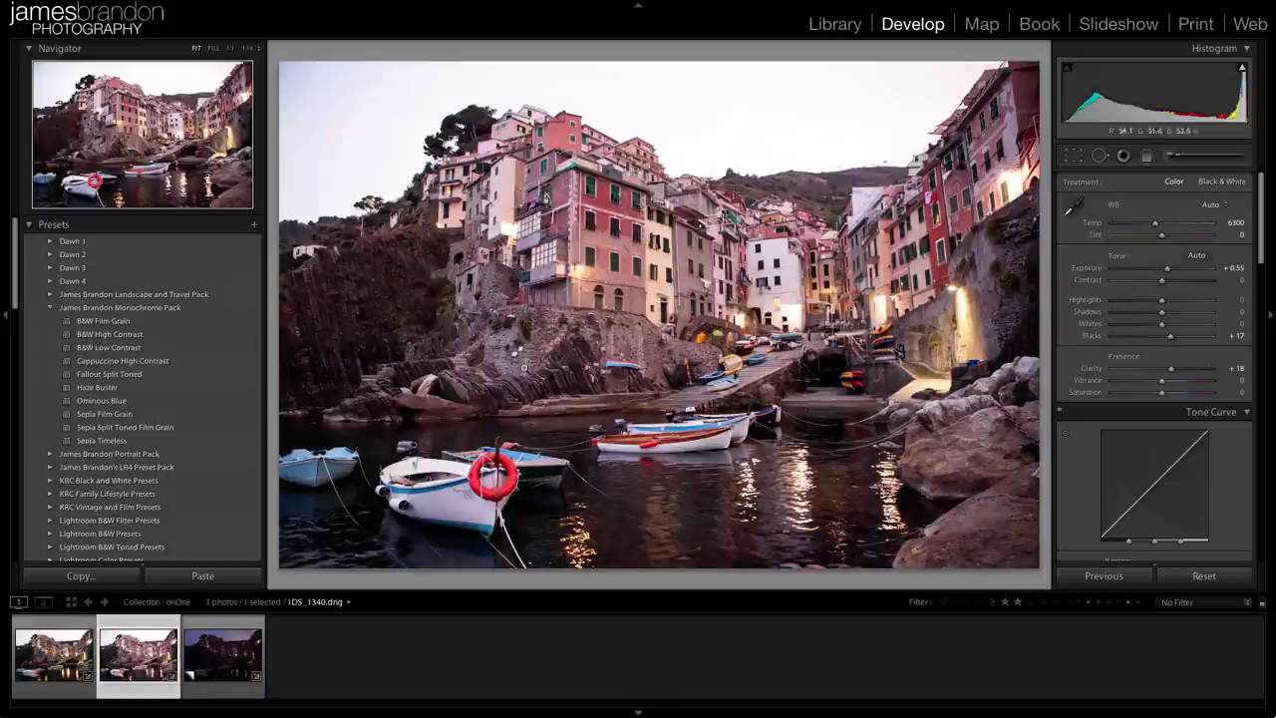
{"action": "key", "text": "Left"}
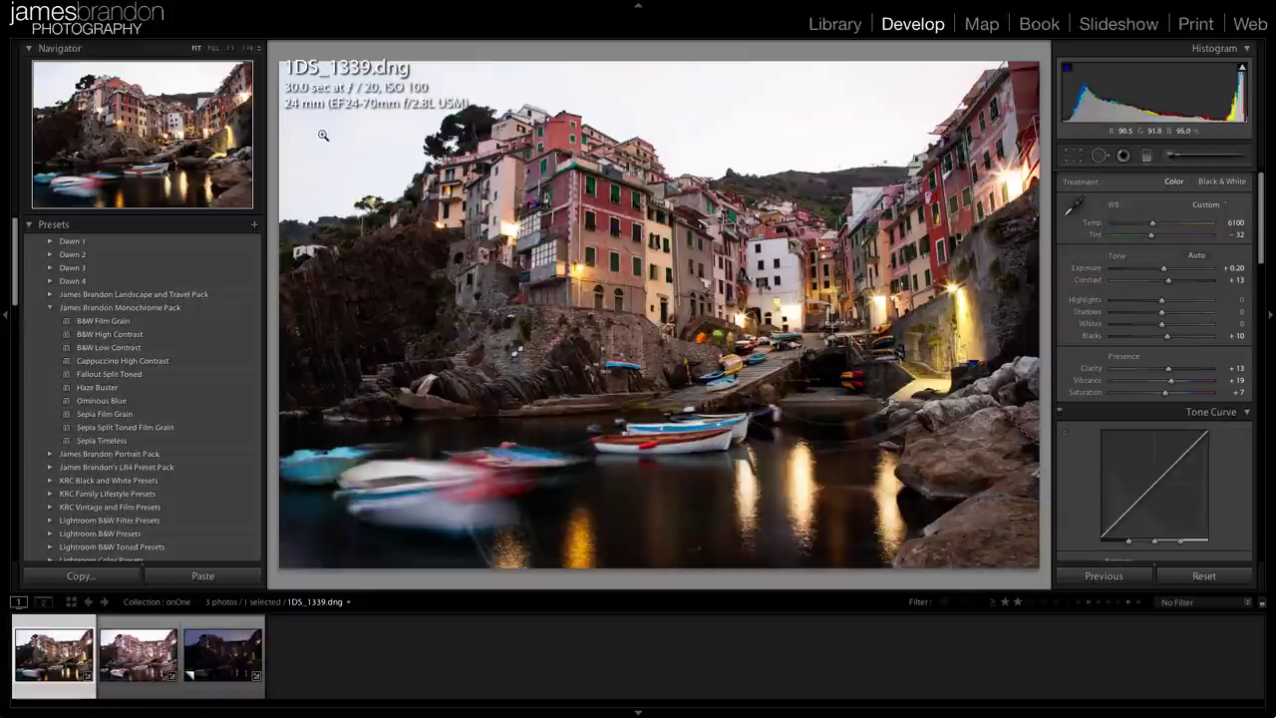
{"action": "key", "text": "Right"}
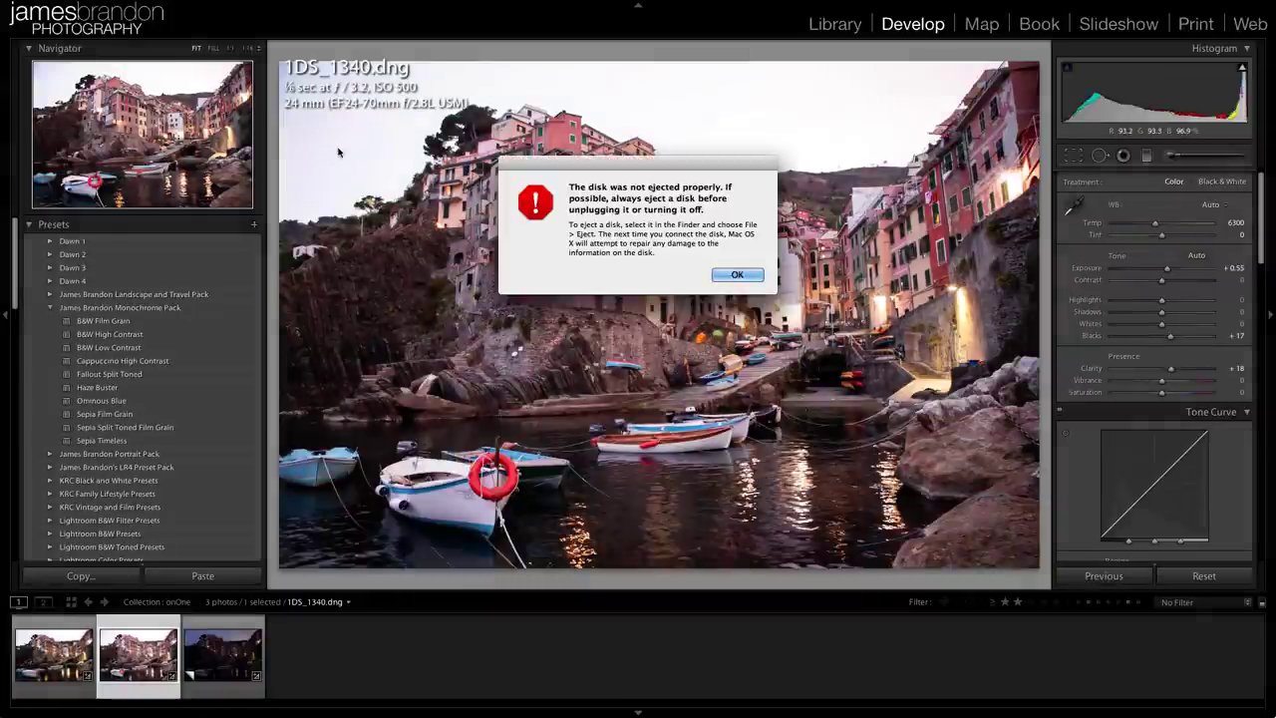
{"action": "left_click", "coordinate": [734, 276]}
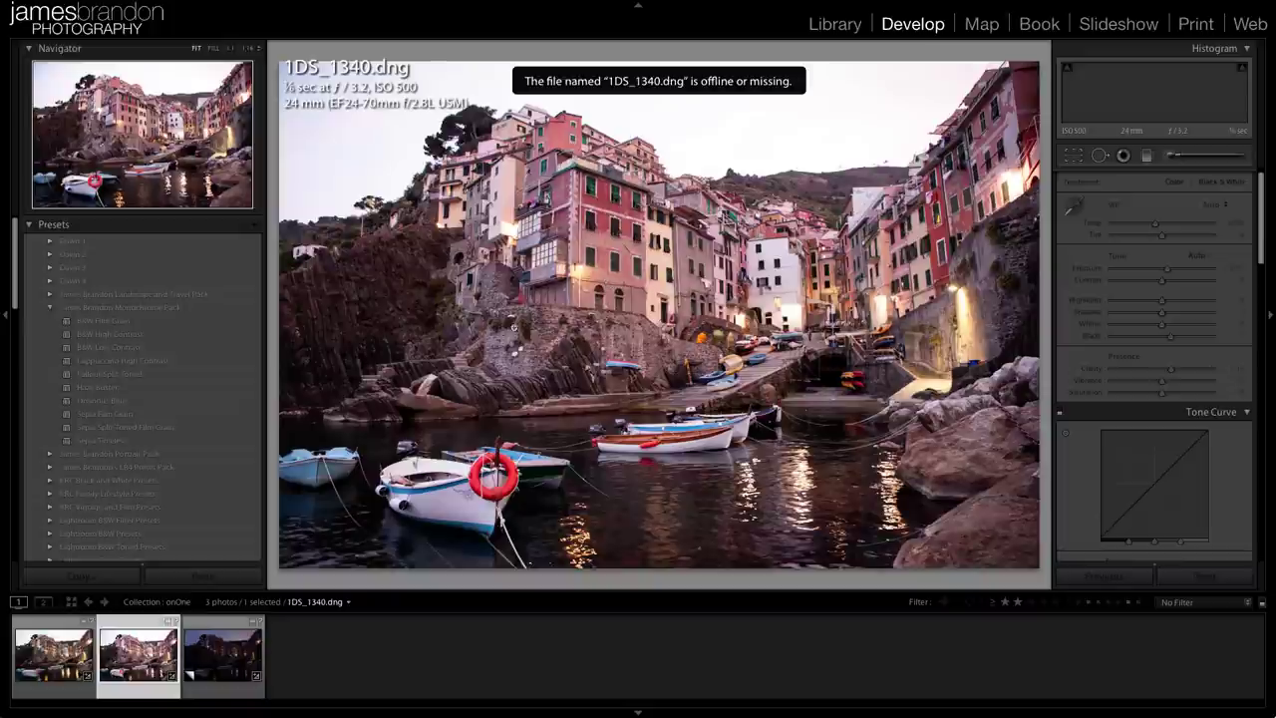
- Examine the sharpness of the waterfront boats, person and buildings in 1DS_1340.dng at close magnification, then return to the full view
{"action": "left_click", "coordinate": [573, 269]}
{"action": "left_click_drag", "start_coordinate": [804, 354], "coordinate": [464, 188]}
{"action": "left_click_drag", "start_coordinate": [942, 364], "coordinate": [464, 240]}
{"action": "left_click_drag", "start_coordinate": [733, 243], "coordinate": [519, 242]}
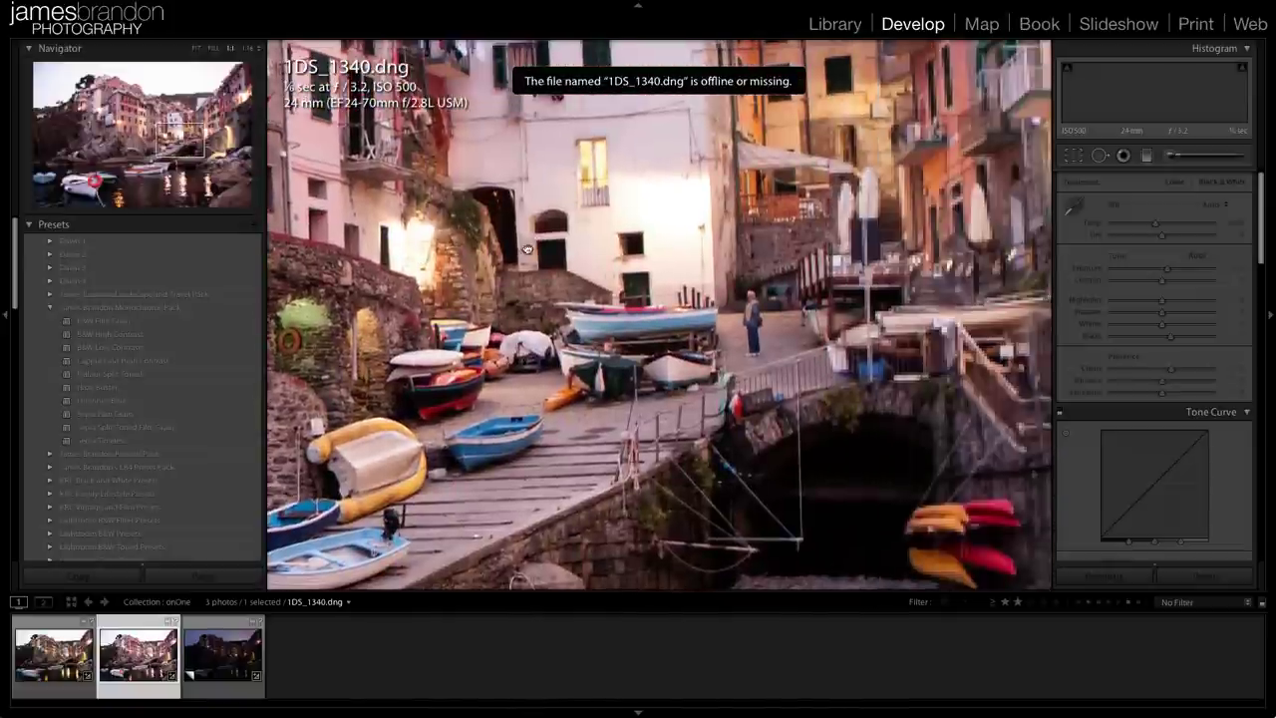
{"action": "left_click_drag", "start_coordinate": [666, 275], "coordinate": [364, 471]}
{"action": "left_click_drag", "start_coordinate": [769, 322], "coordinate": [689, 259]}
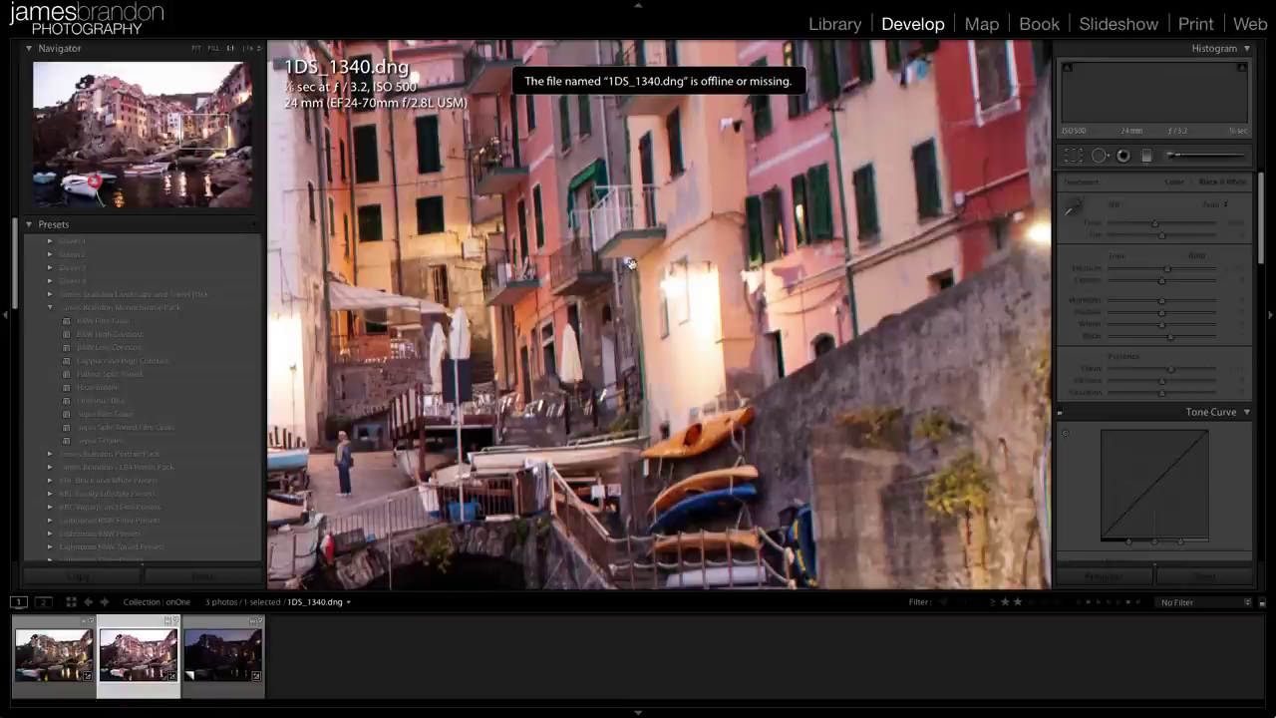
{"action": "left_click", "coordinate": [675, 282]}
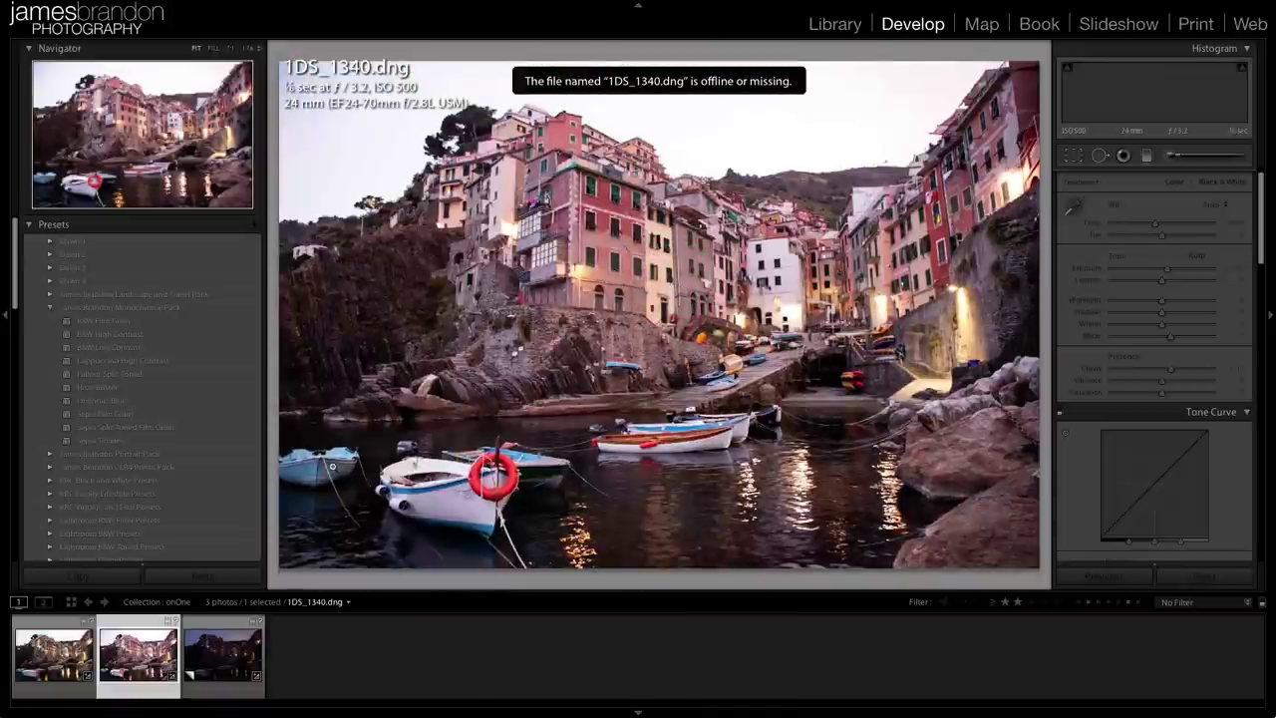
- Raise Shadows to +67 on the dark virtual copy of 1DS_1340.dng and review its lens vignetting settings
{"action": "left_click", "coordinate": [133, 641]}
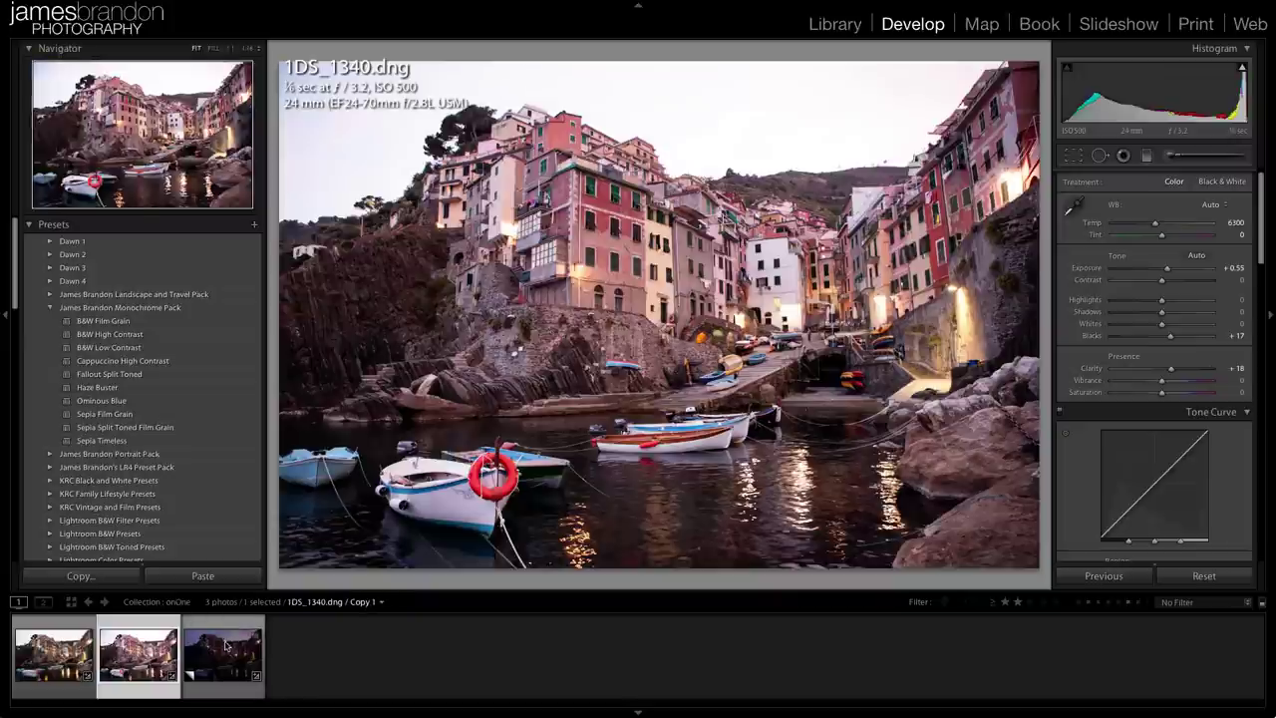
{"action": "left_click", "coordinate": [206, 649]}
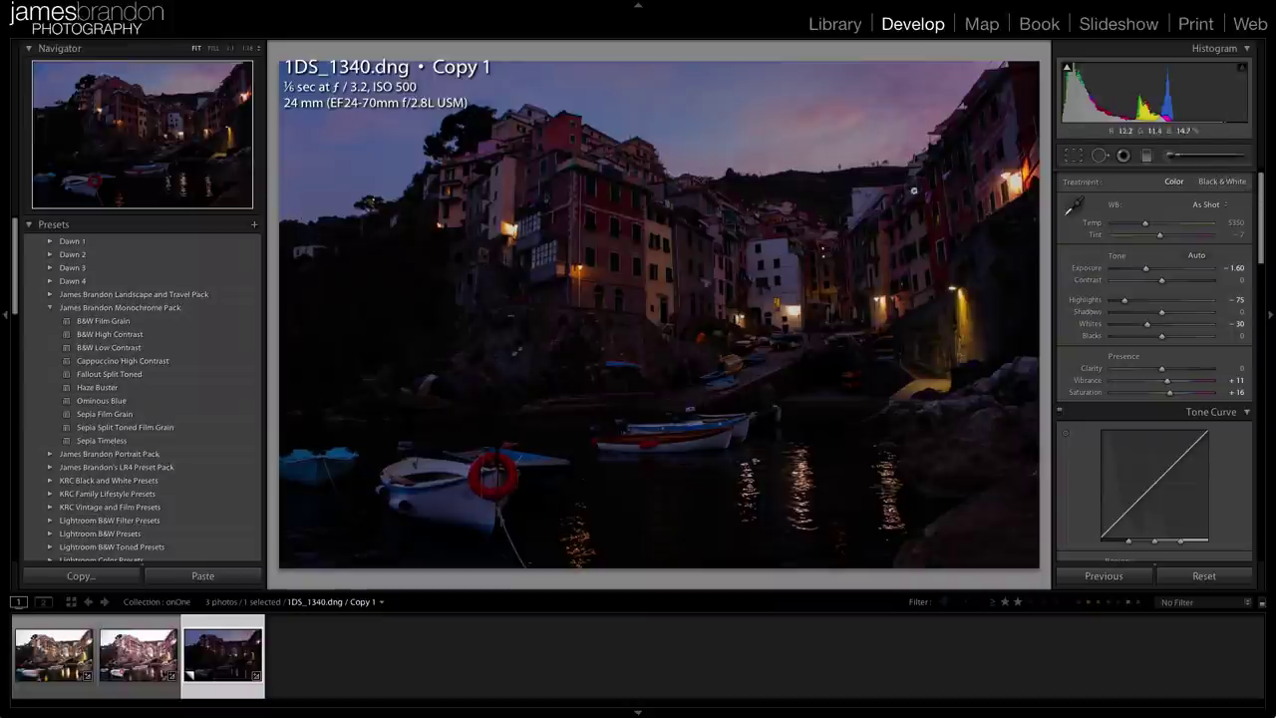
{"action": "left_click_drag", "start_coordinate": [1161, 312], "coordinate": [1194, 314]}
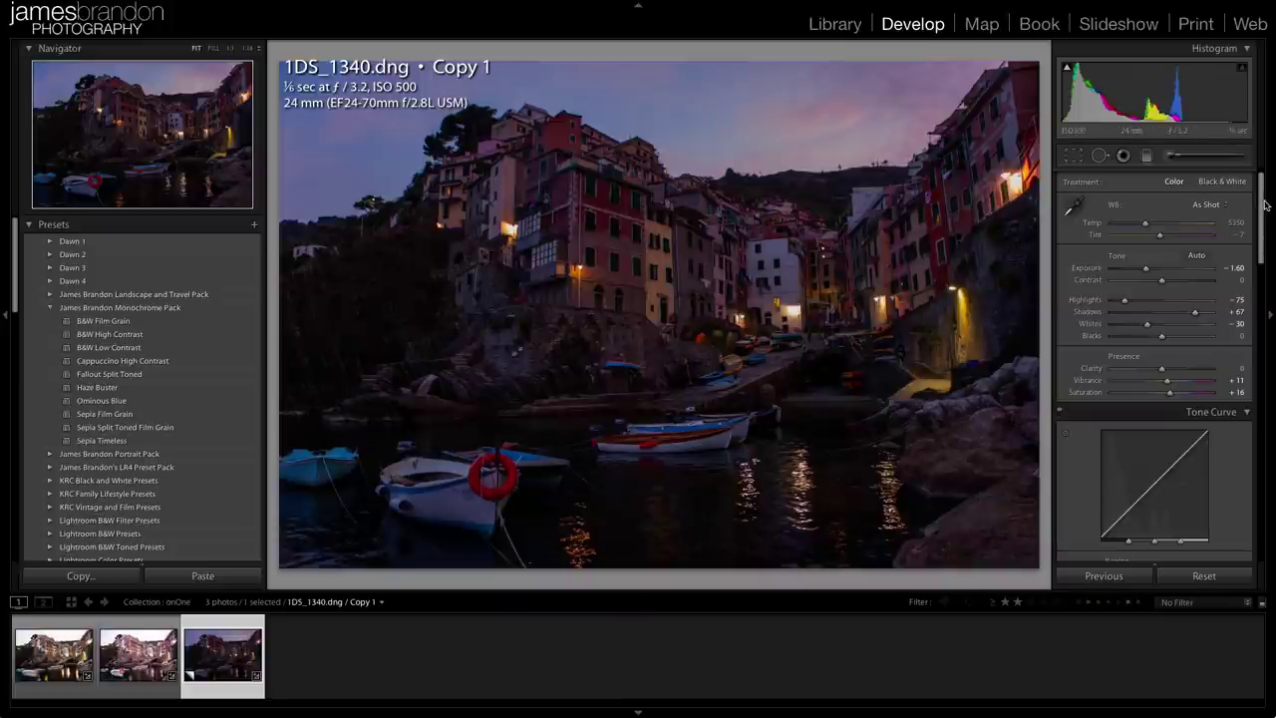
{"action": "left_click_drag", "start_coordinate": [1266, 227], "coordinate": [1264, 460]}
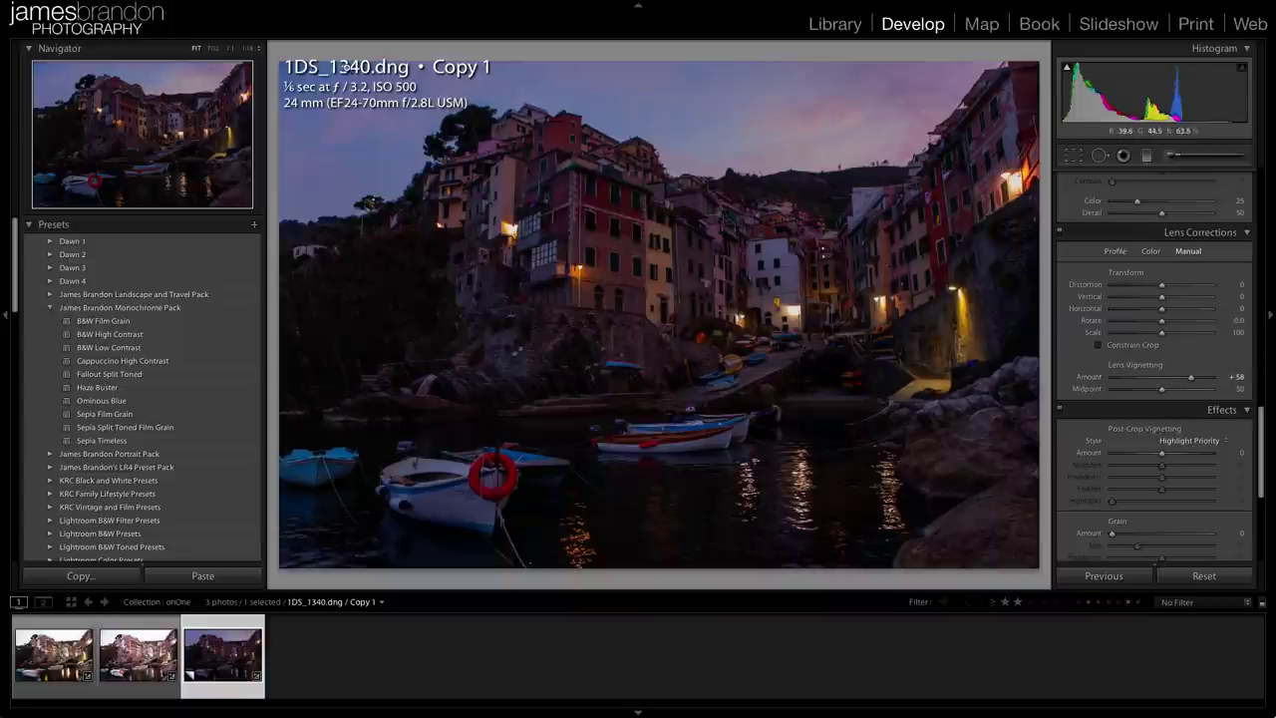
{"action": "scroll", "coordinate": [1245, 187], "scroll_direction": "up", "scroll_amount": 10}
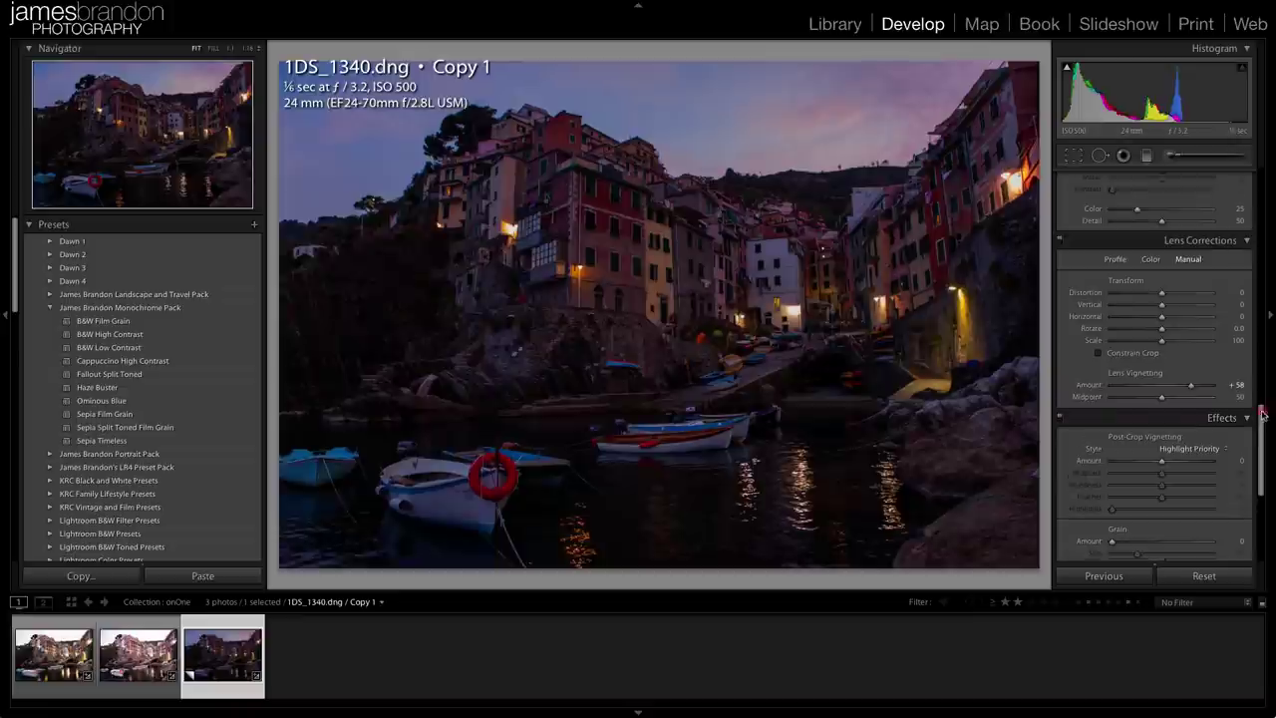
{"action": "scroll", "coordinate": [1245, 187], "scroll_direction": "up", "scroll_amount": 3}
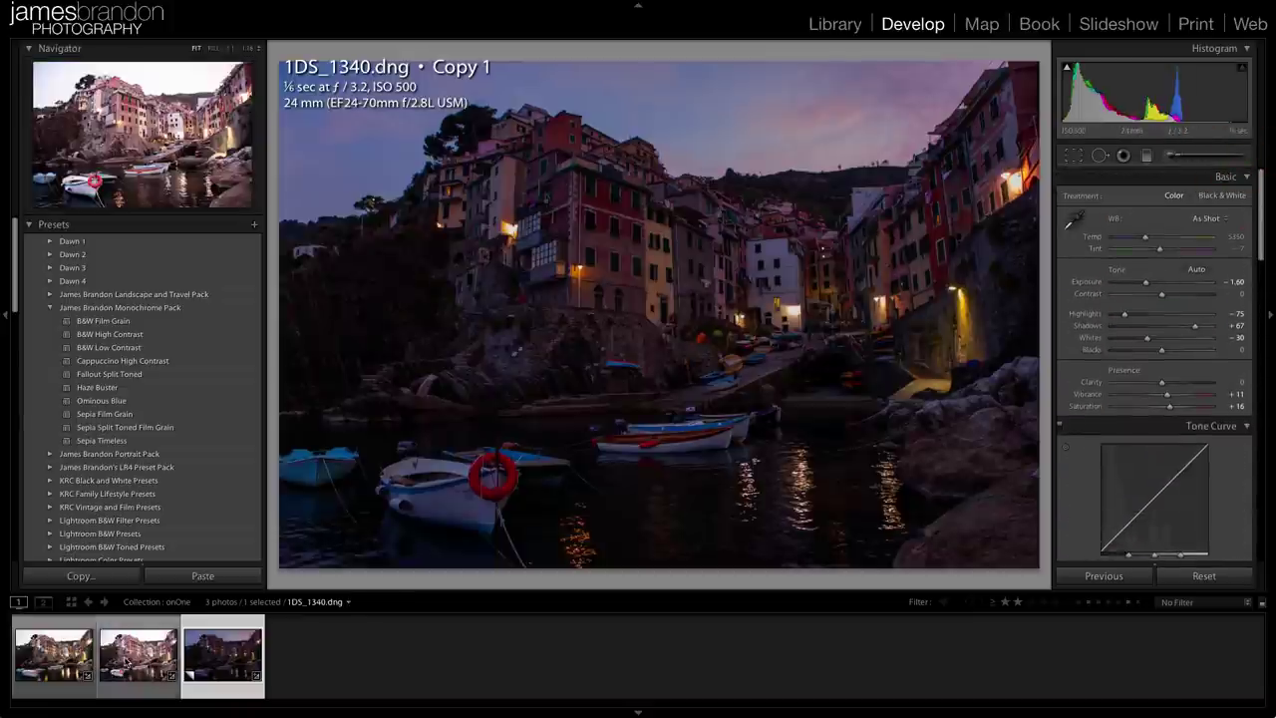
- Compare the color cast of 1DS_1340.dng against 1DS_1339.dng, ending on 1DS_1340.dng
{"action": "left_click", "coordinate": [128, 652]}
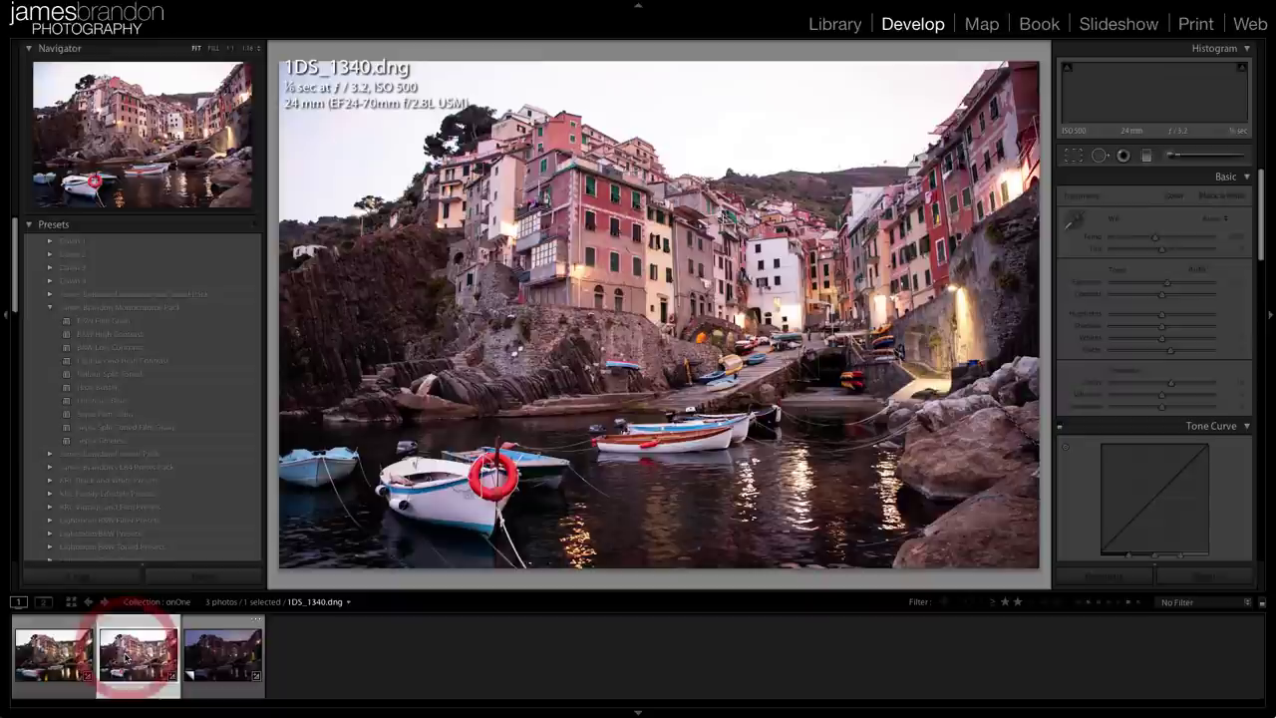
{"action": "left_click", "coordinate": [60, 660]}
{"action": "left_click", "coordinate": [115, 660]}
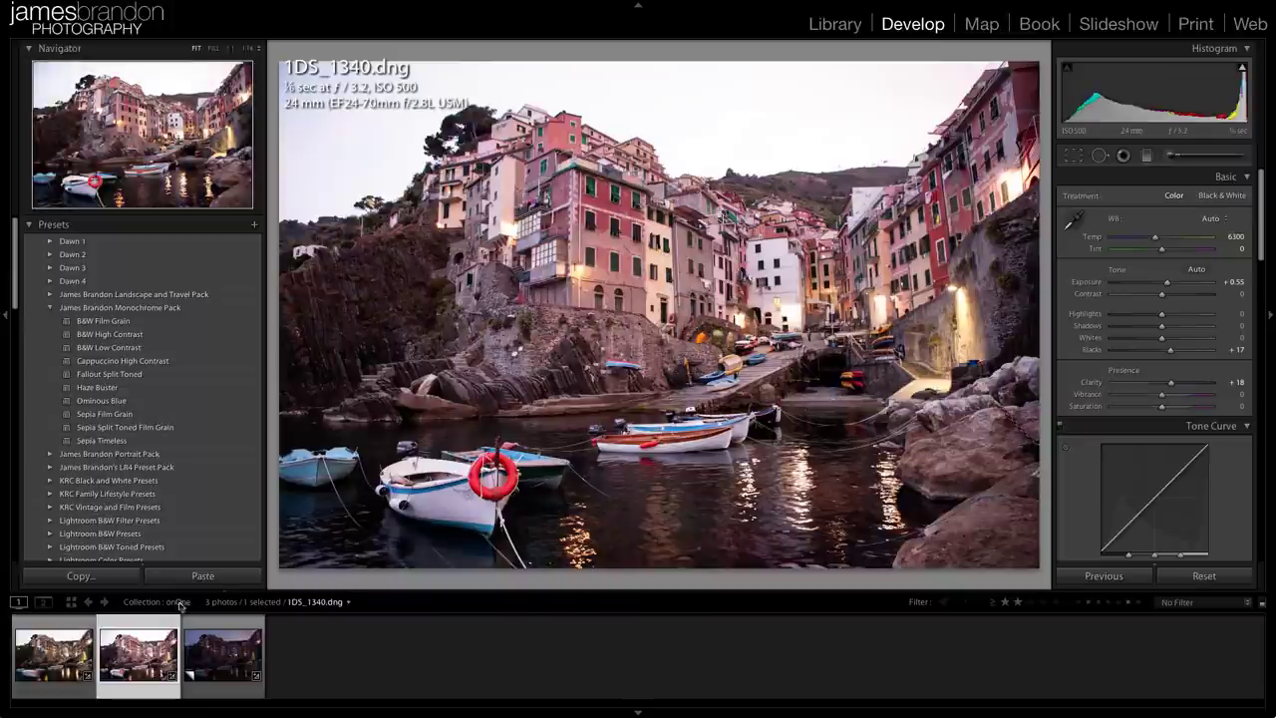
{"action": "left_click", "coordinate": [55, 662]}
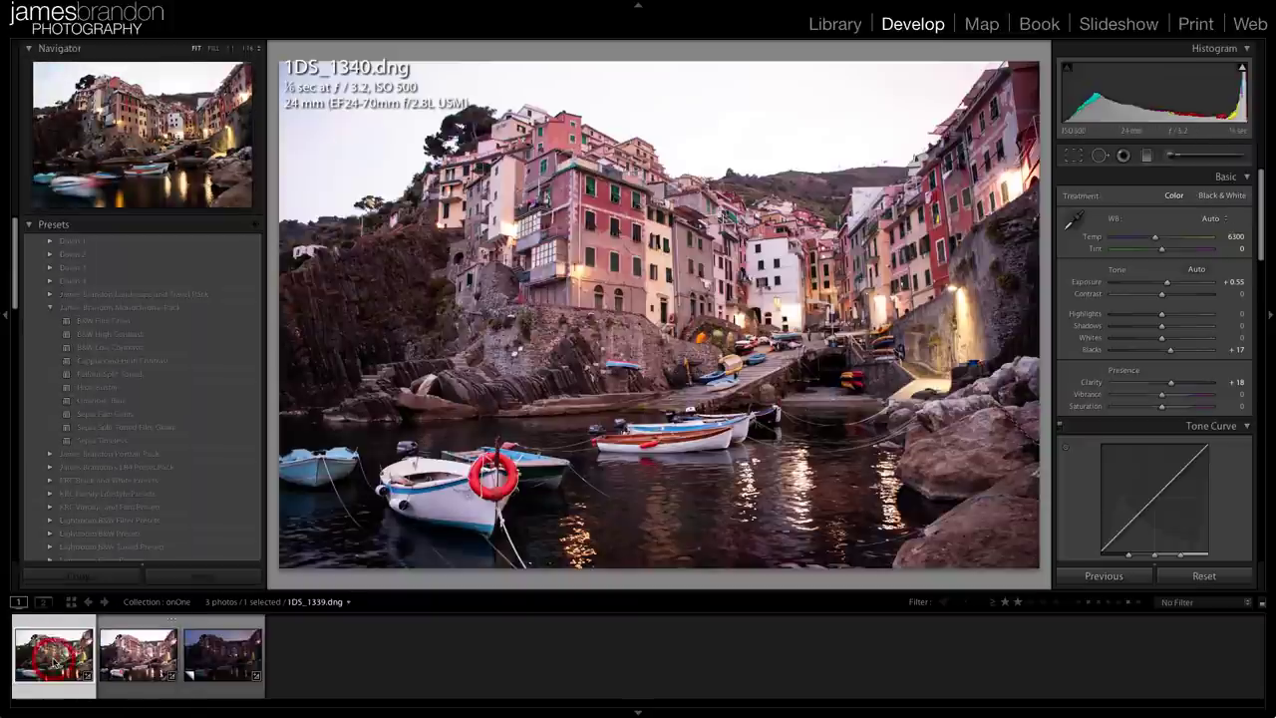
{"action": "left_click", "coordinate": [134, 660]}
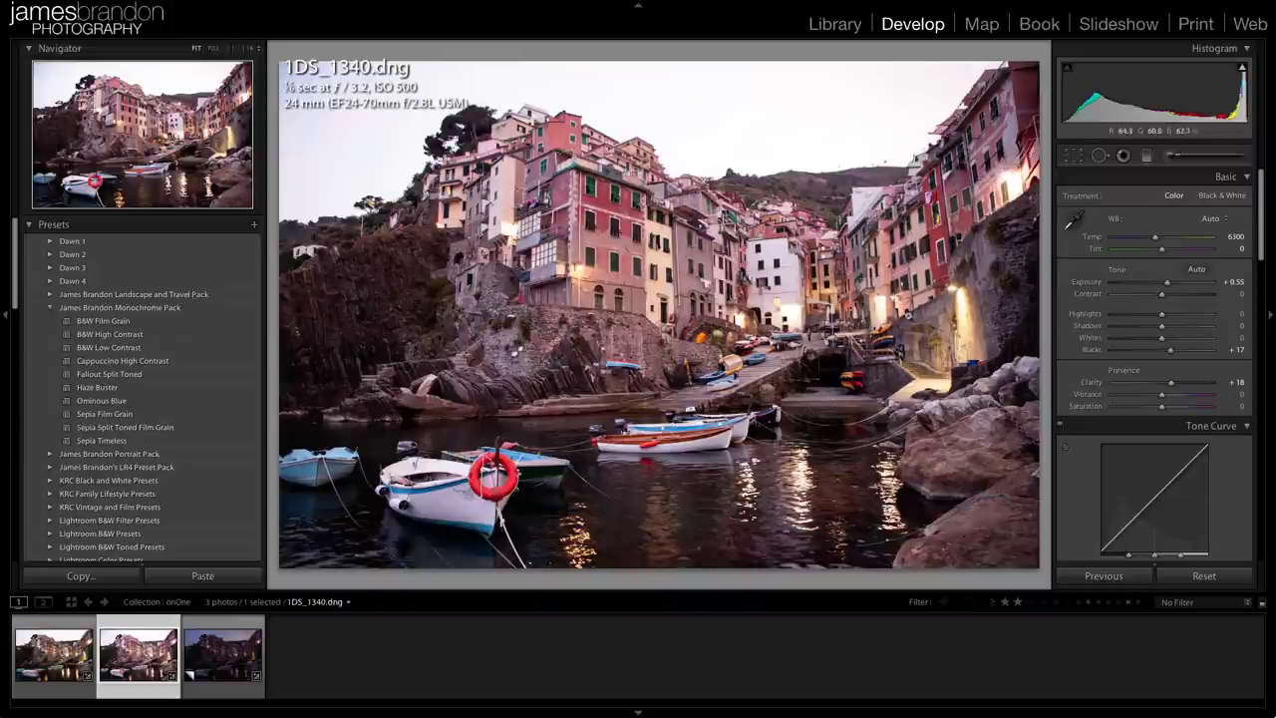
- Neutralize the white balance of 1DS_1340.dng by sampling the moored boat's white hull, compare with 1DS_1339.dng, and set Contrast to +11
{"action": "left_click", "coordinate": [1075, 220]}
{"action": "left_click", "coordinate": [1080, 212]}
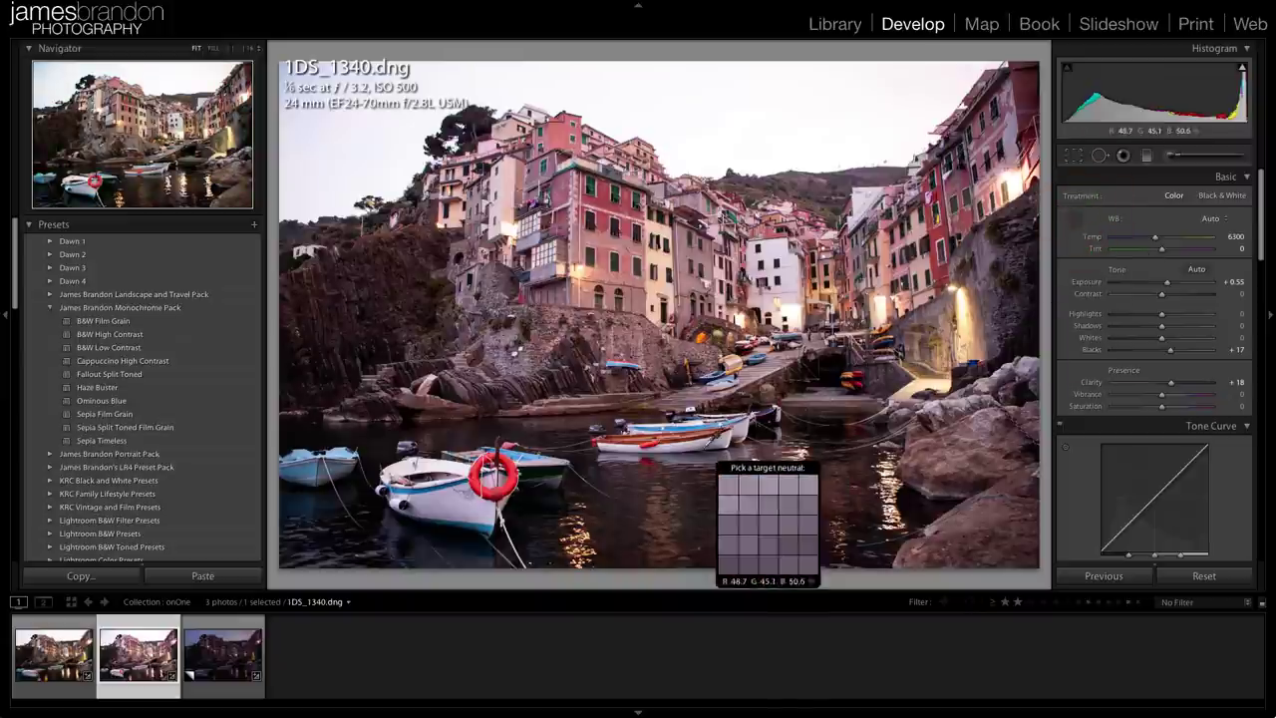
{"action": "left_click", "coordinate": [731, 446]}
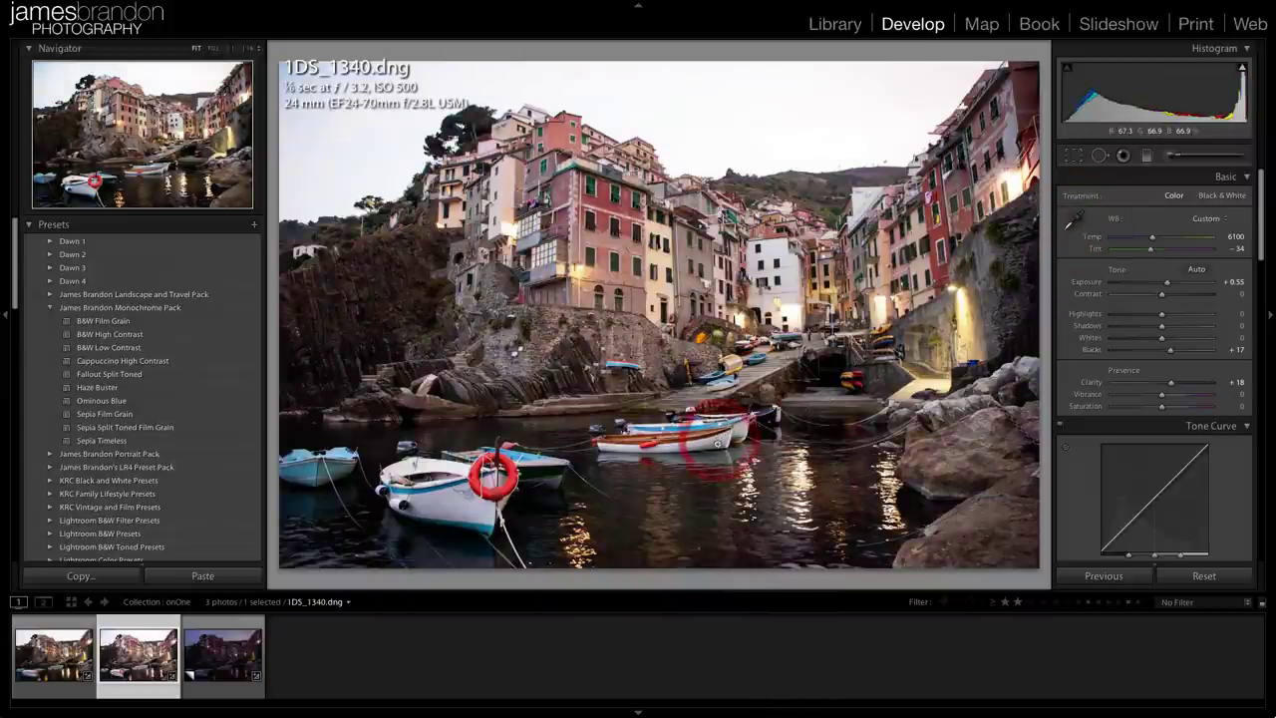
{"action": "left_click", "coordinate": [62, 661]}
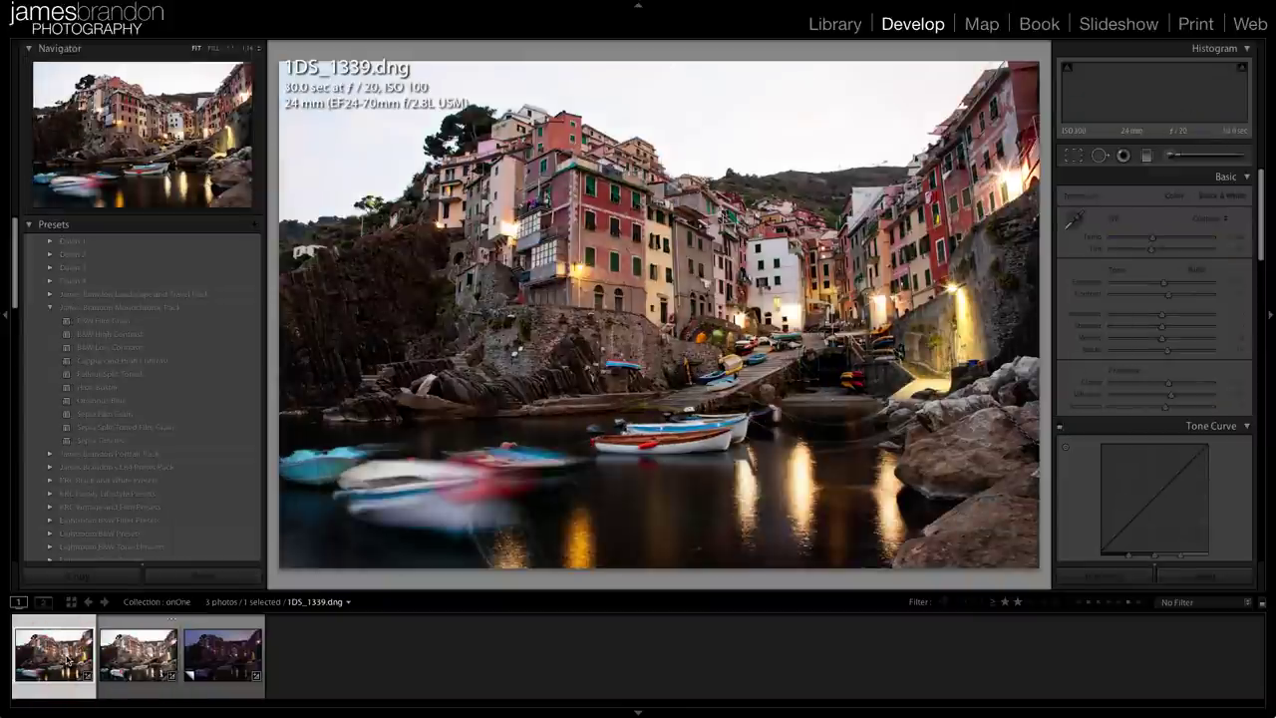
{"action": "left_click", "coordinate": [117, 659]}
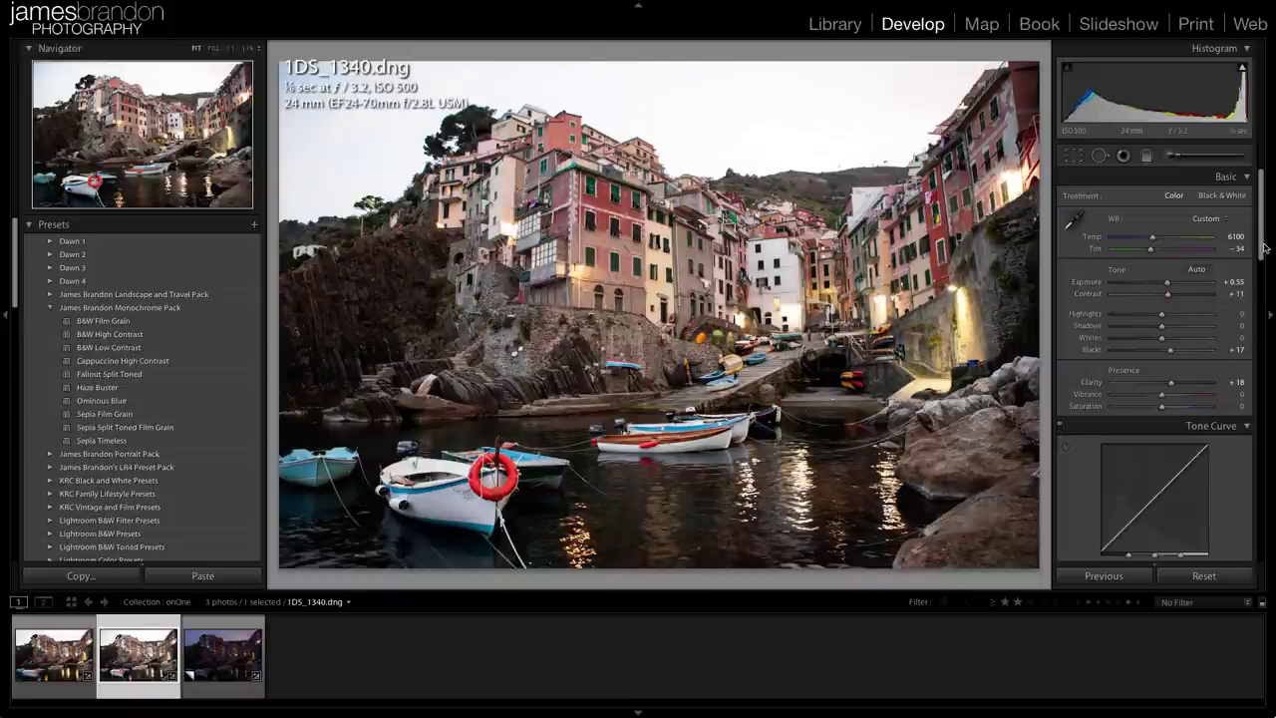
- Sharpen 1DS_1340.dng with Amount 36, Radius 1.1, Detail 29 and Masking 36, previewing the detail on the boat with the red life ring
{"action": "left_click_drag", "start_coordinate": [1263, 249], "coordinate": [1261, 402]}
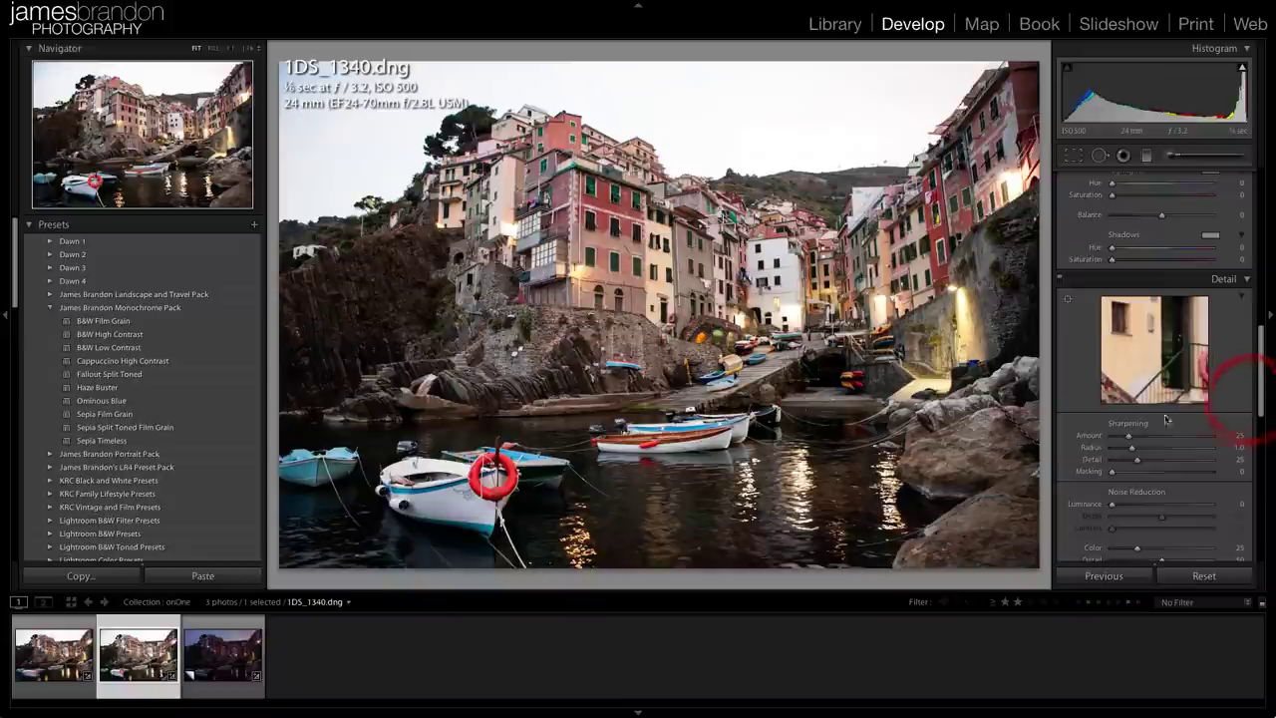
{"action": "left_click_drag", "start_coordinate": [1129, 439], "coordinate": [1135, 439]}
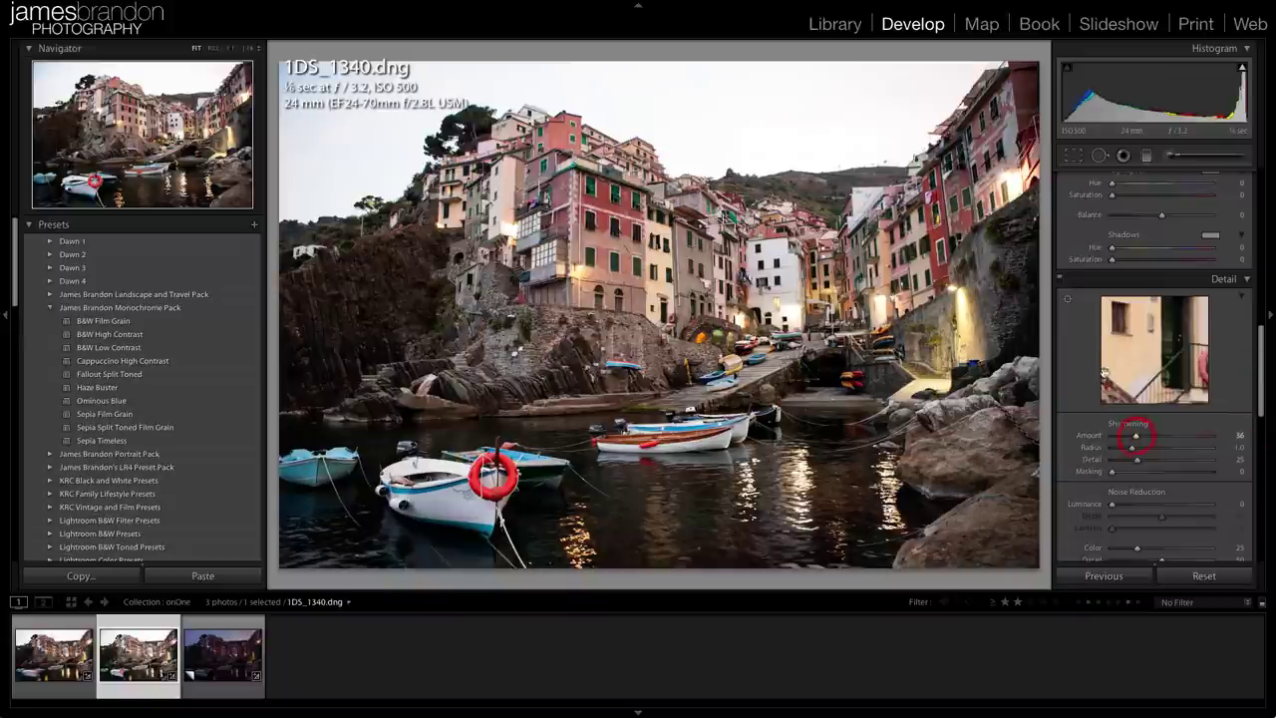
{"action": "left_click", "coordinate": [1067, 299]}
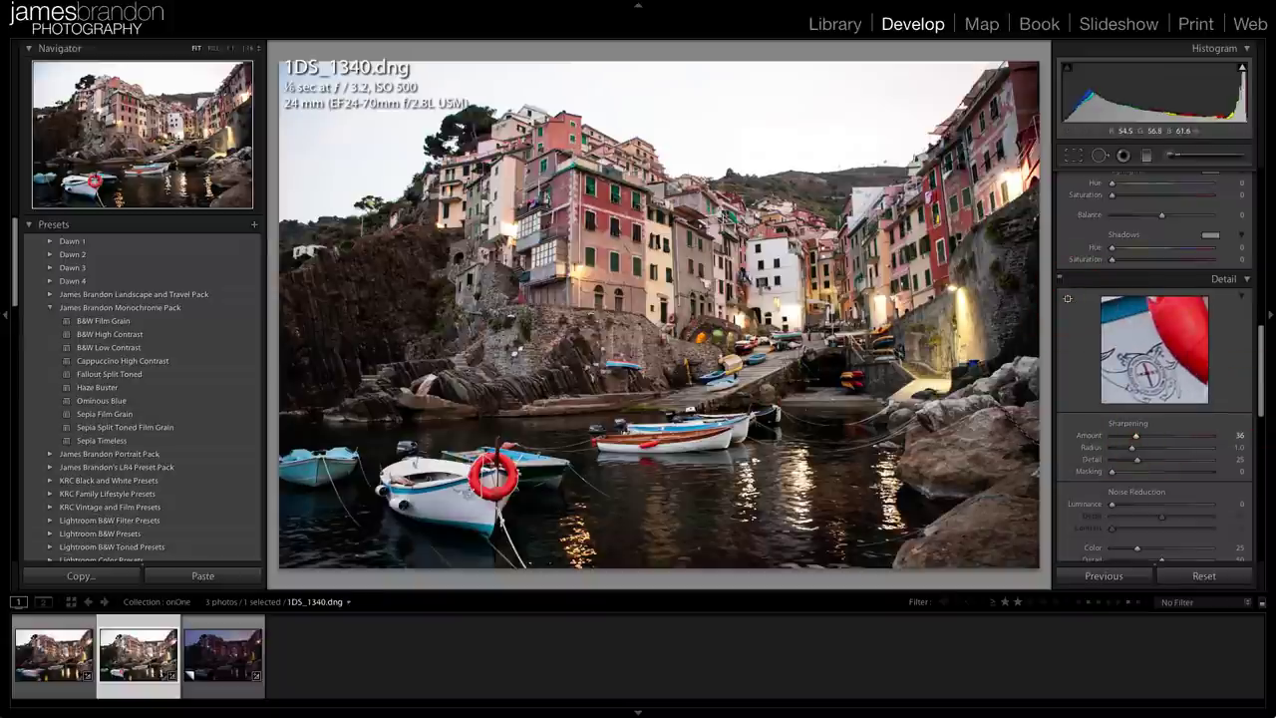
{"action": "left_click", "coordinate": [469, 488]}
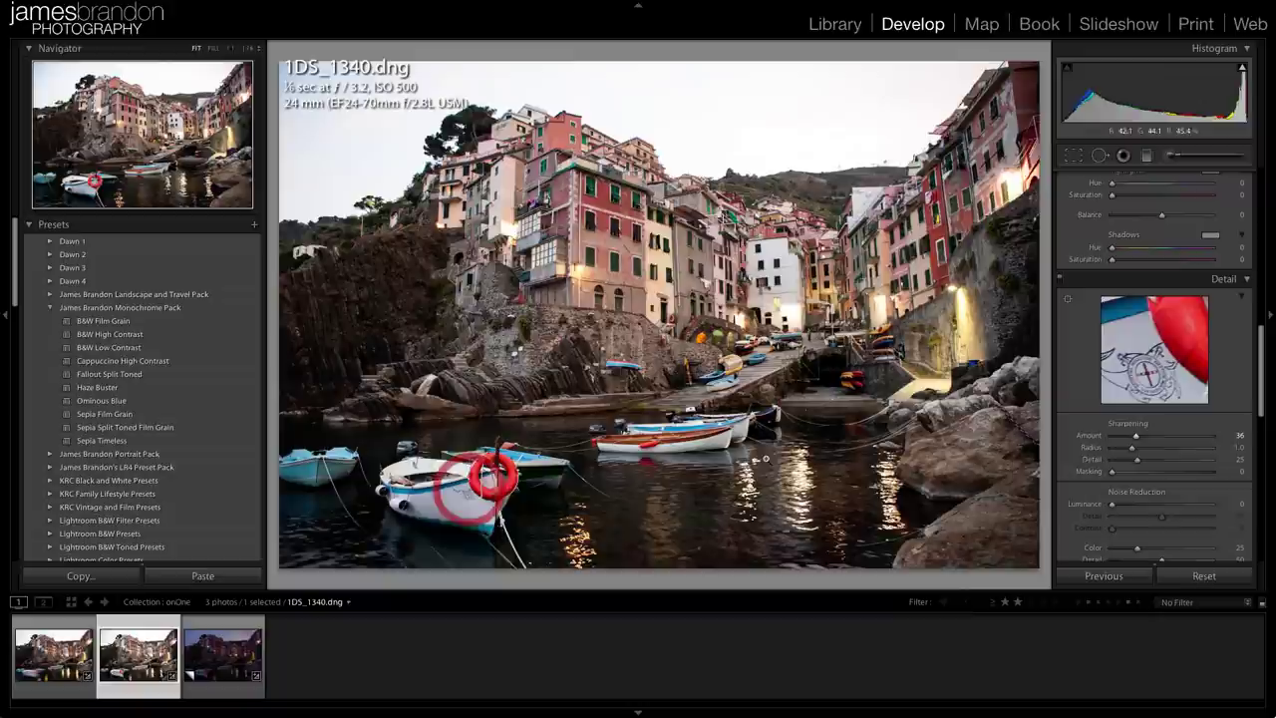
{"action": "left_click", "coordinate": [1137, 459]}
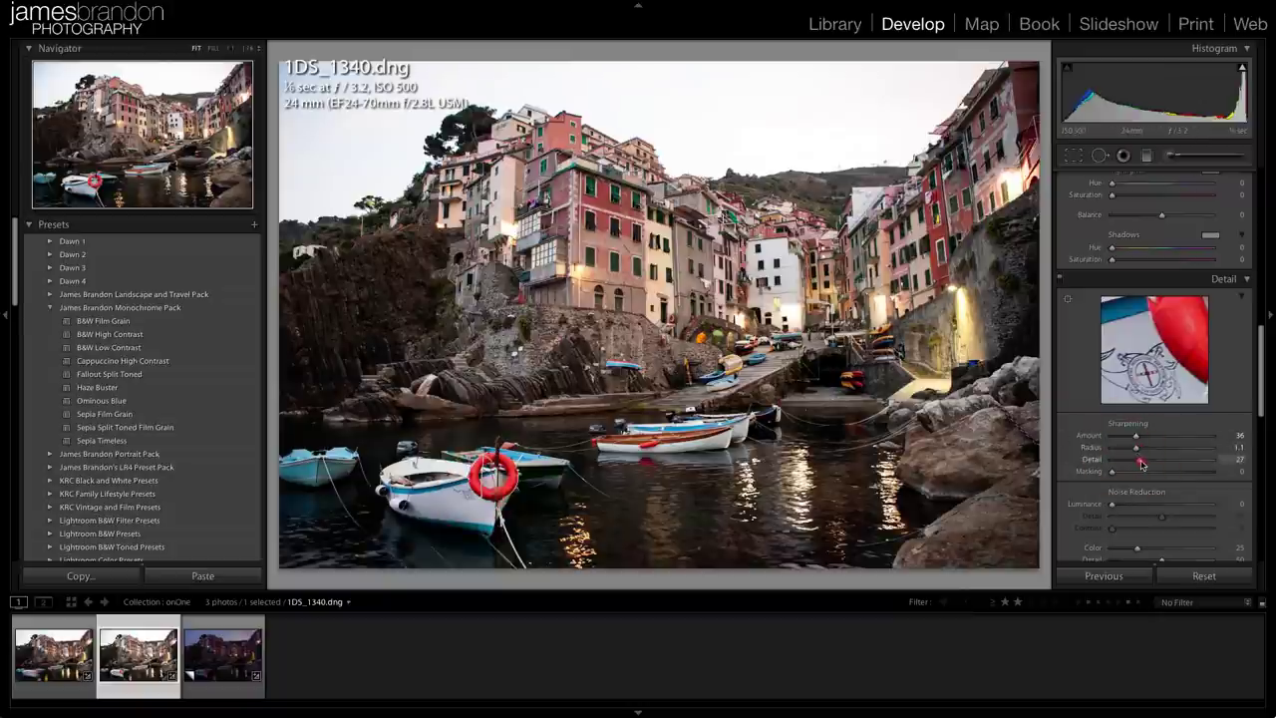
{"action": "left_click_drag", "start_coordinate": [1142, 464], "coordinate": [1126, 478]}
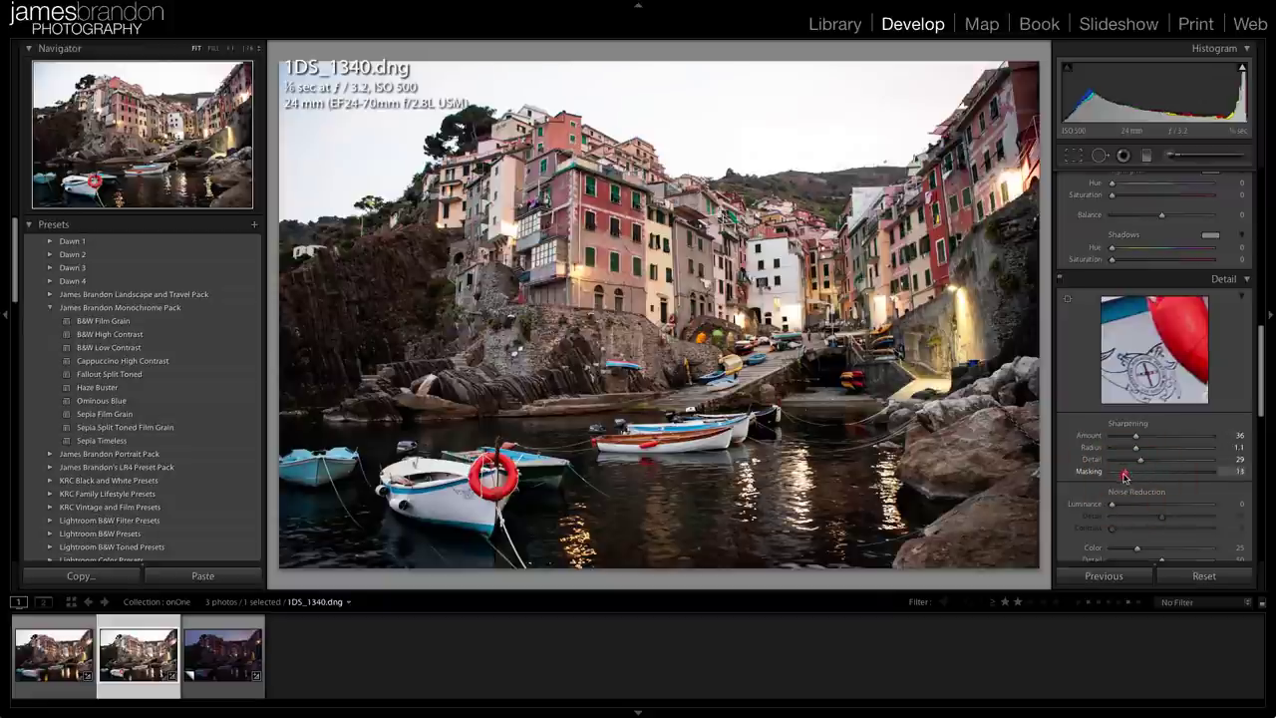
{"action": "left_click_drag", "start_coordinate": [1144, 474], "coordinate": [1148, 476]}
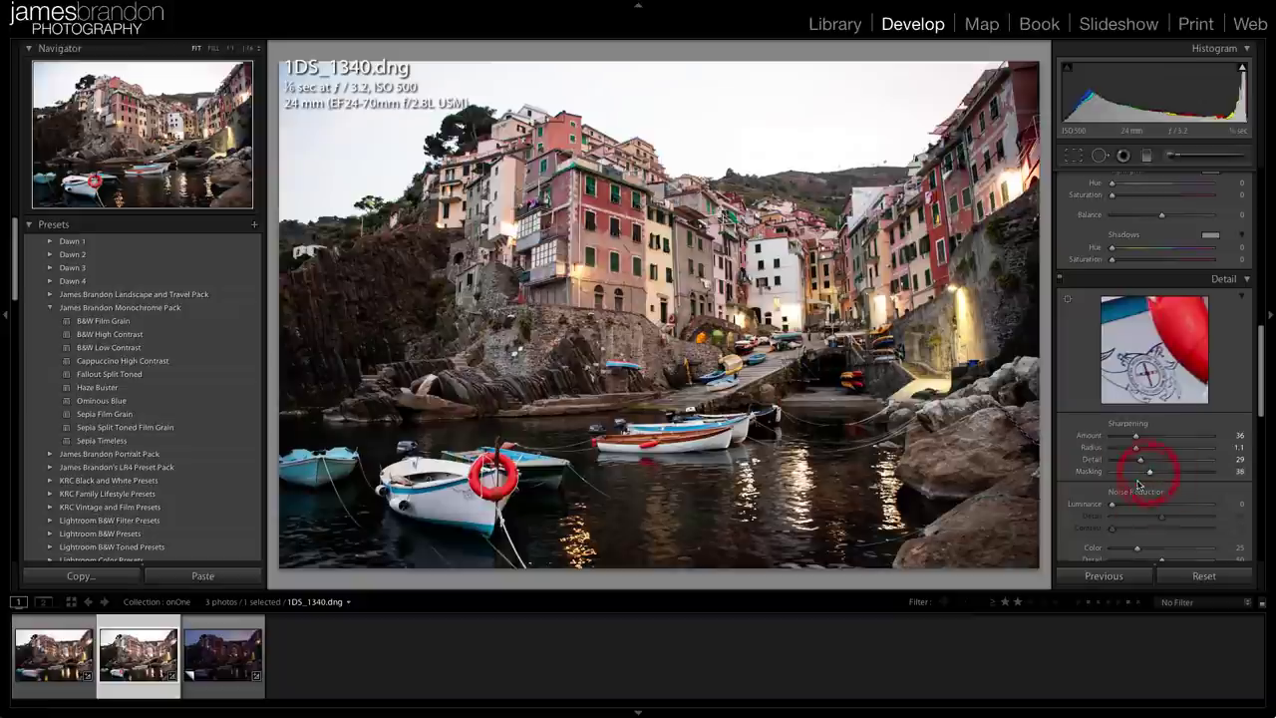
- Set the luminance noise reduction of 1DS_1340.dng to 8
{"action": "left_click", "coordinate": [1113, 504]}
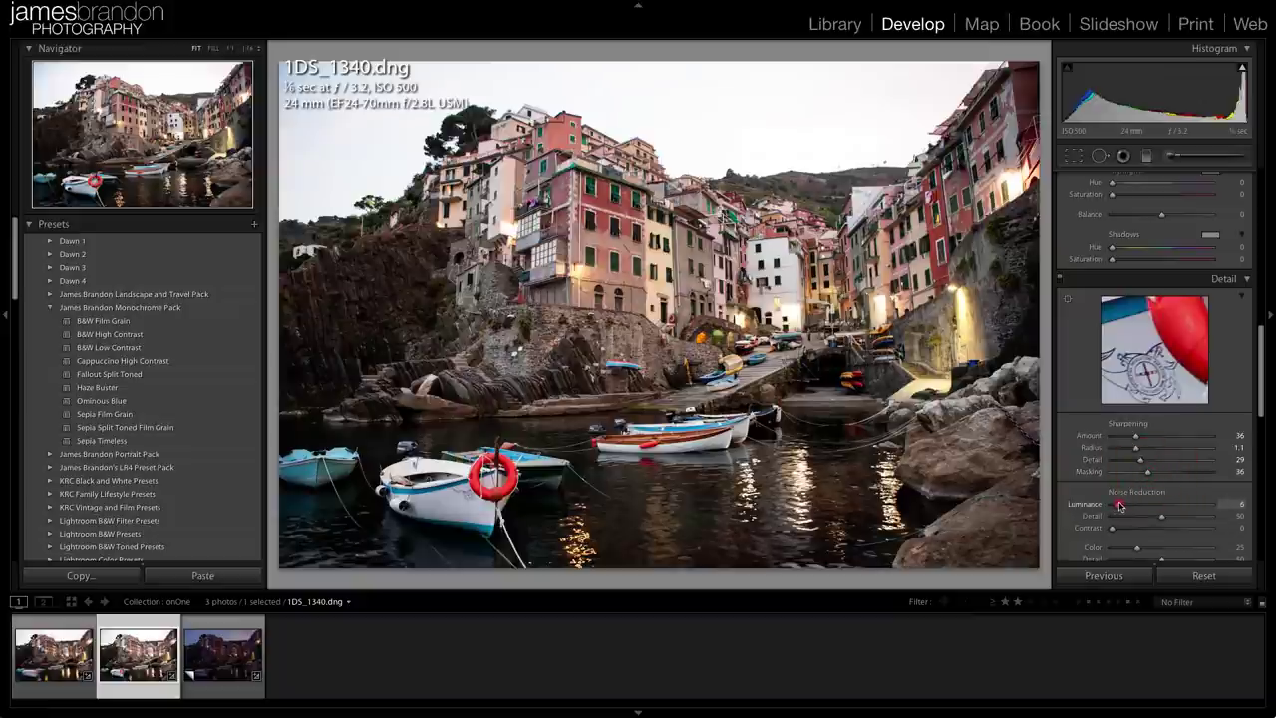
{"action": "left_click_drag", "start_coordinate": [1119, 506], "coordinate": [1120, 505]}
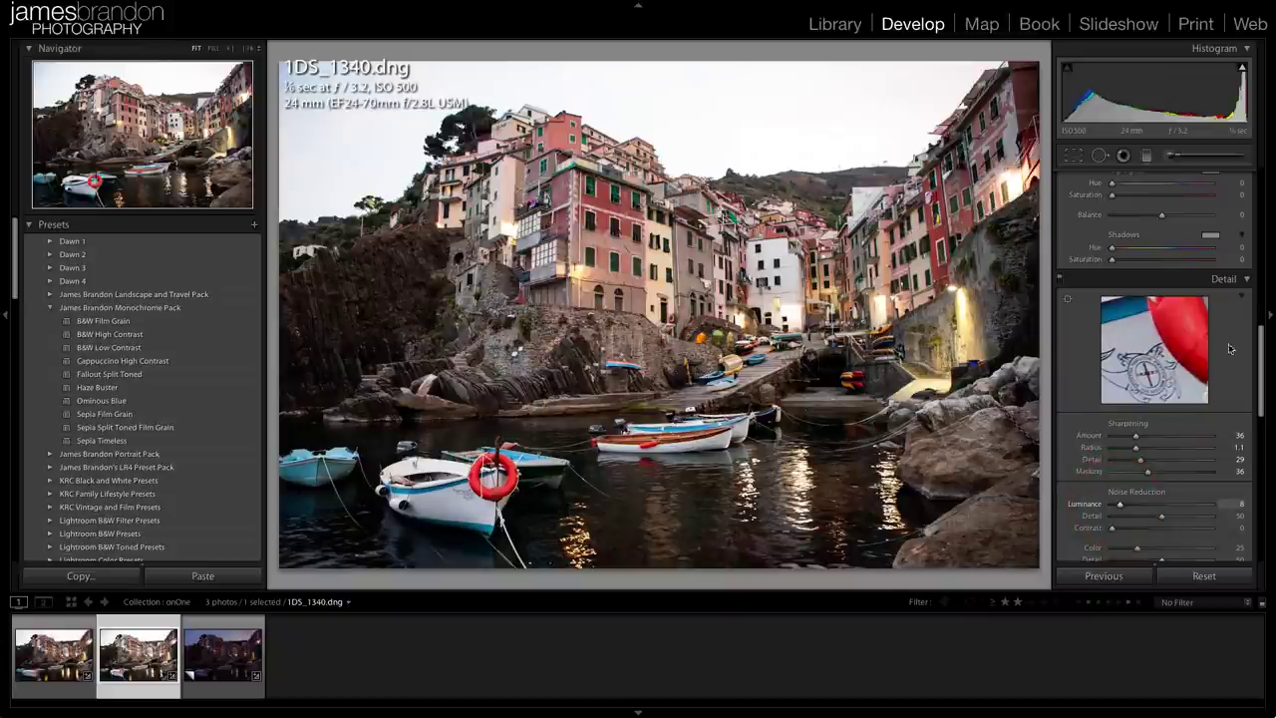
{"action": "left_click_drag", "start_coordinate": [1262, 335], "coordinate": [1254, 221]}
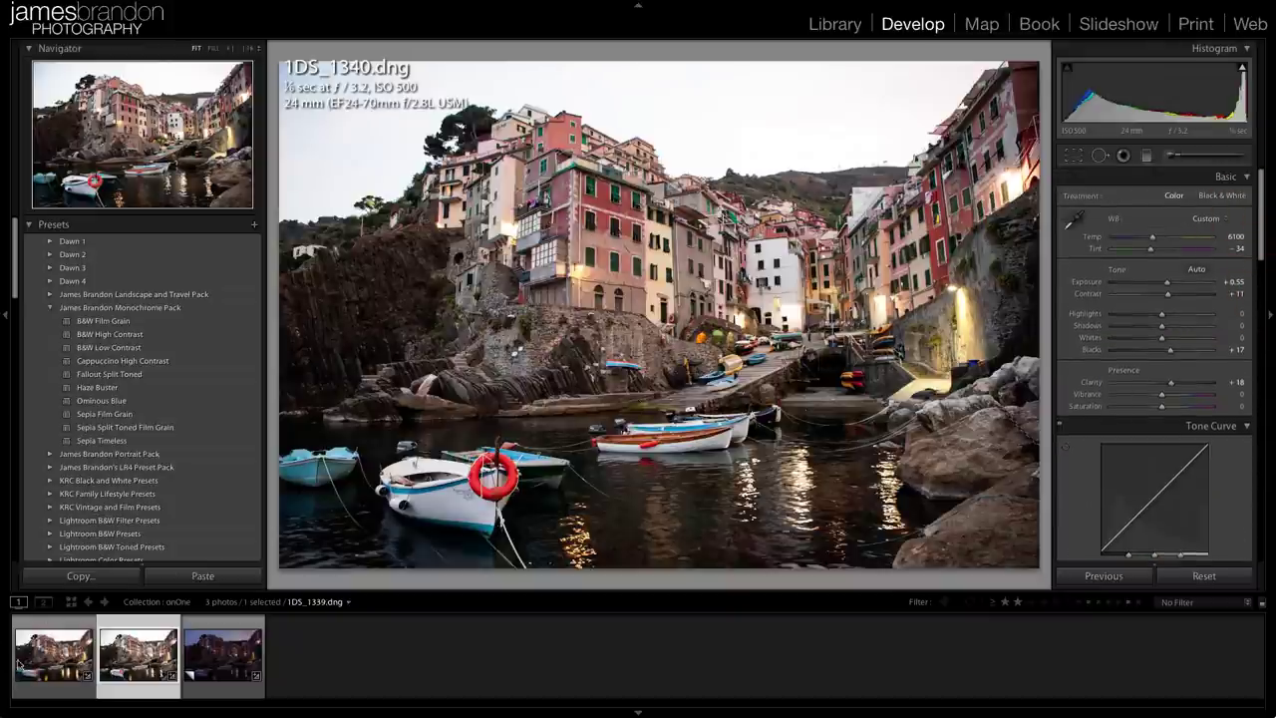
- Select all three harbor exposures, with 1DS_1339.dng as the active photo, and send them together to Perfect Layers 3
{"action": "left_click", "coordinate": [54, 656]}
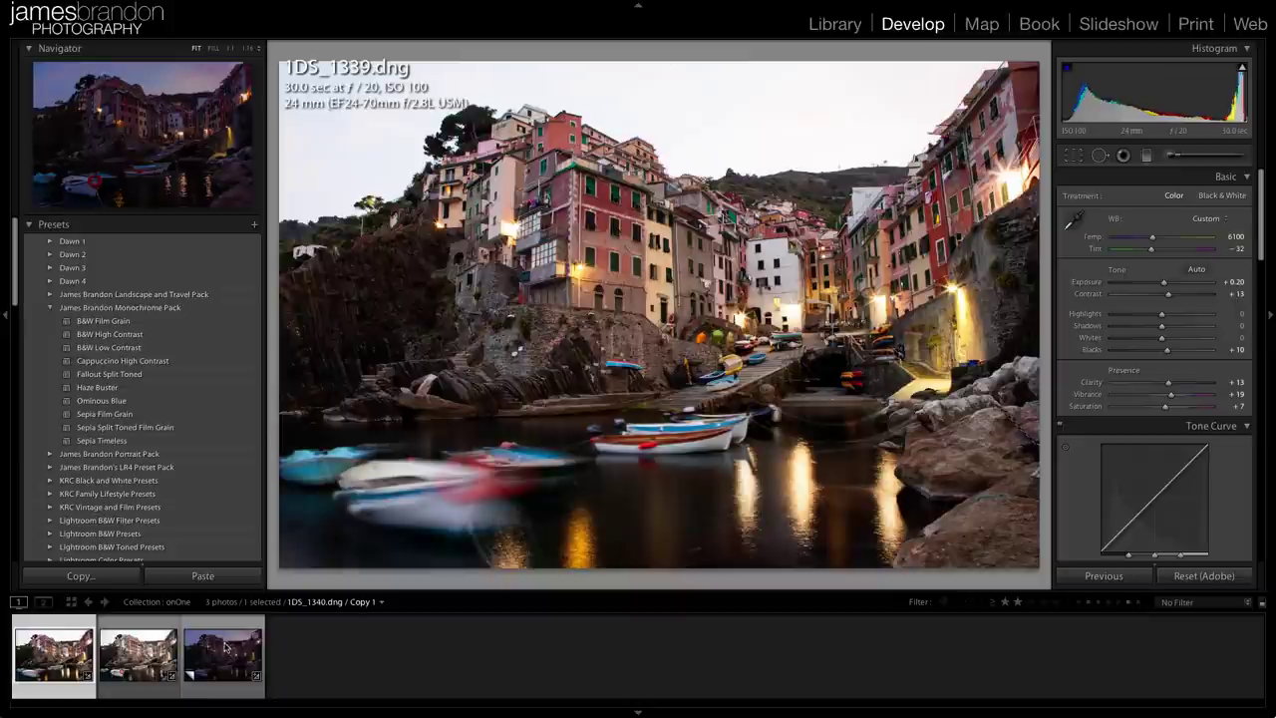
{"action": "left_click", "coordinate": [224, 651], "text": "shift"}
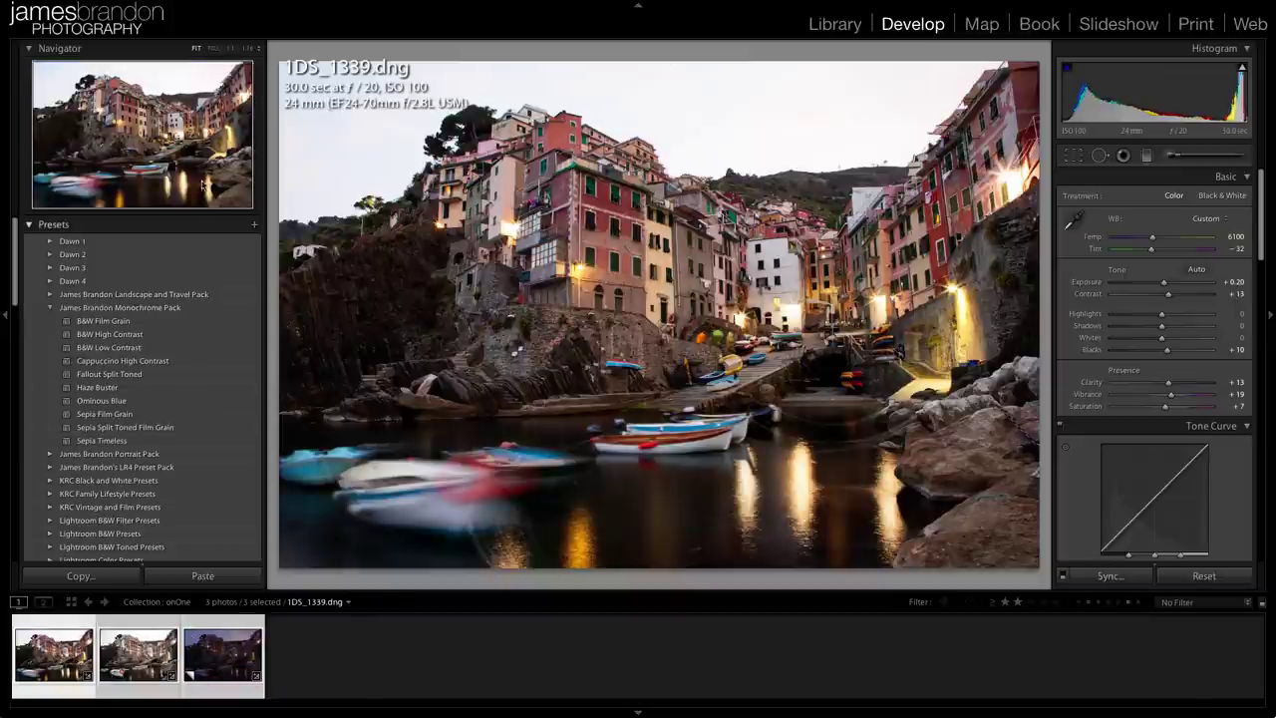
{"action": "mouse_move", "coordinate": [143, 5]}
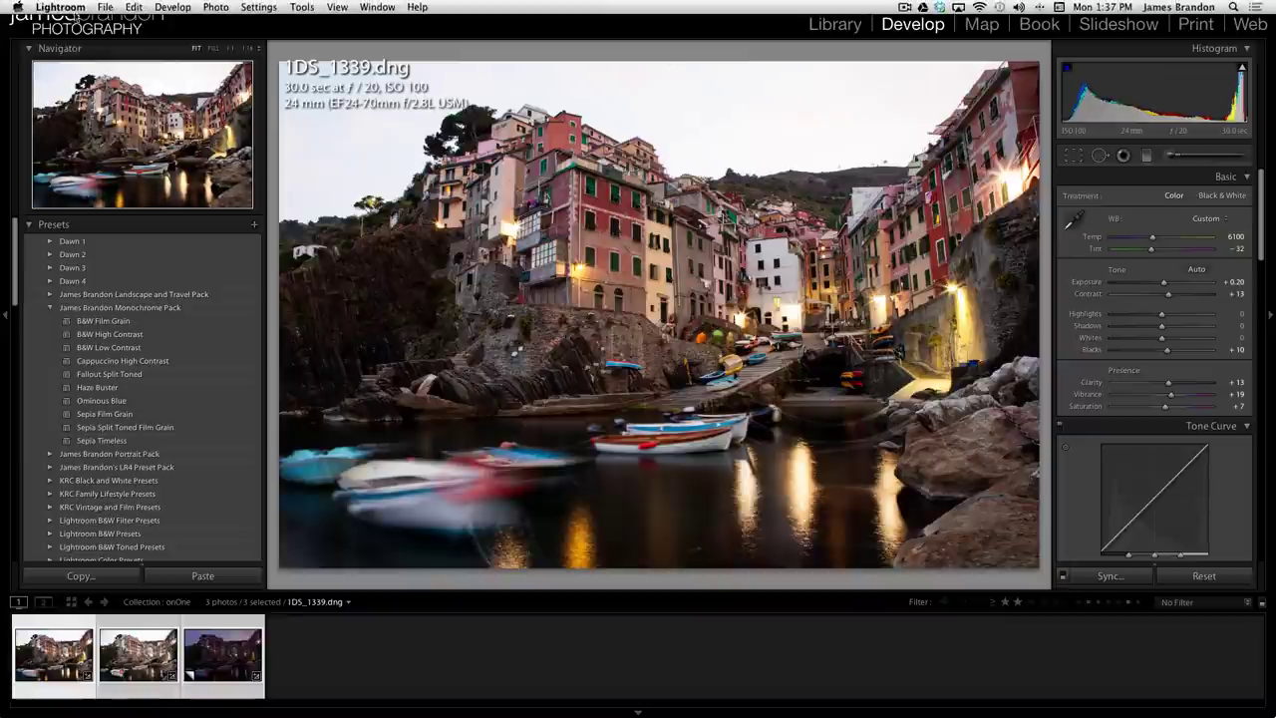
{"action": "left_click", "coordinate": [106, 8]}
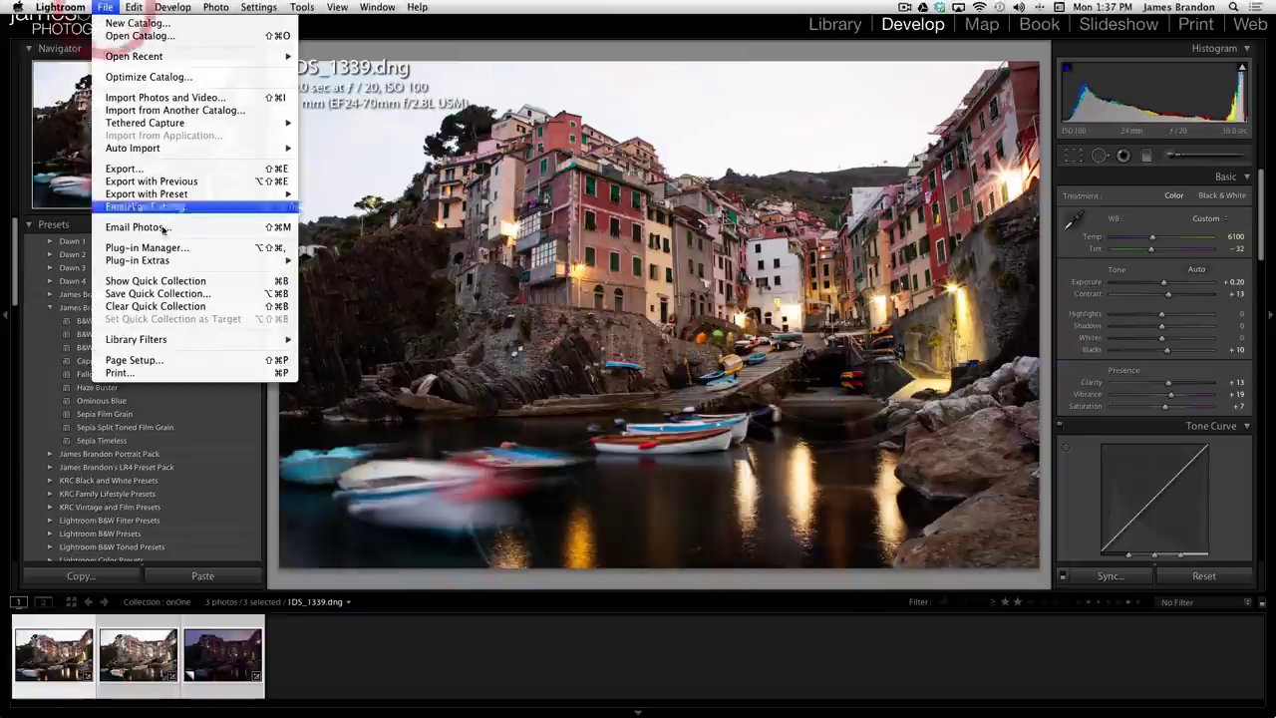
{"action": "mouse_move", "coordinate": [230, 264]}
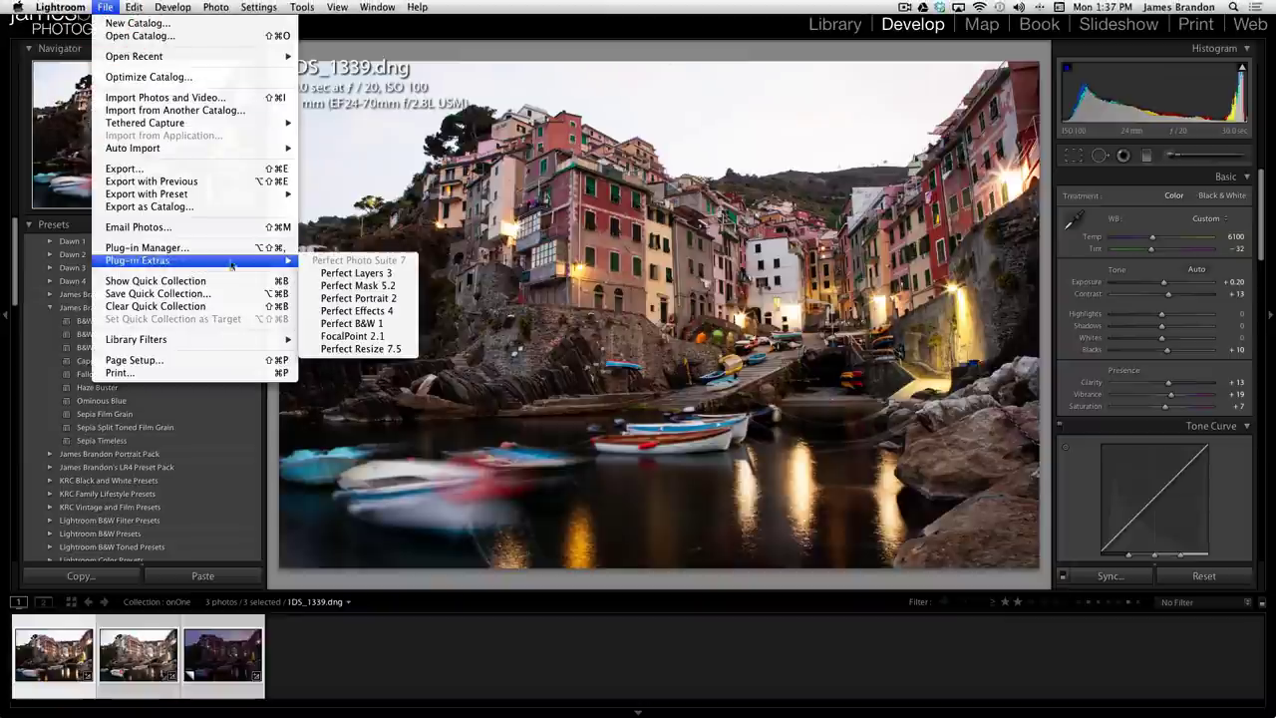
{"action": "left_click", "coordinate": [369, 275]}
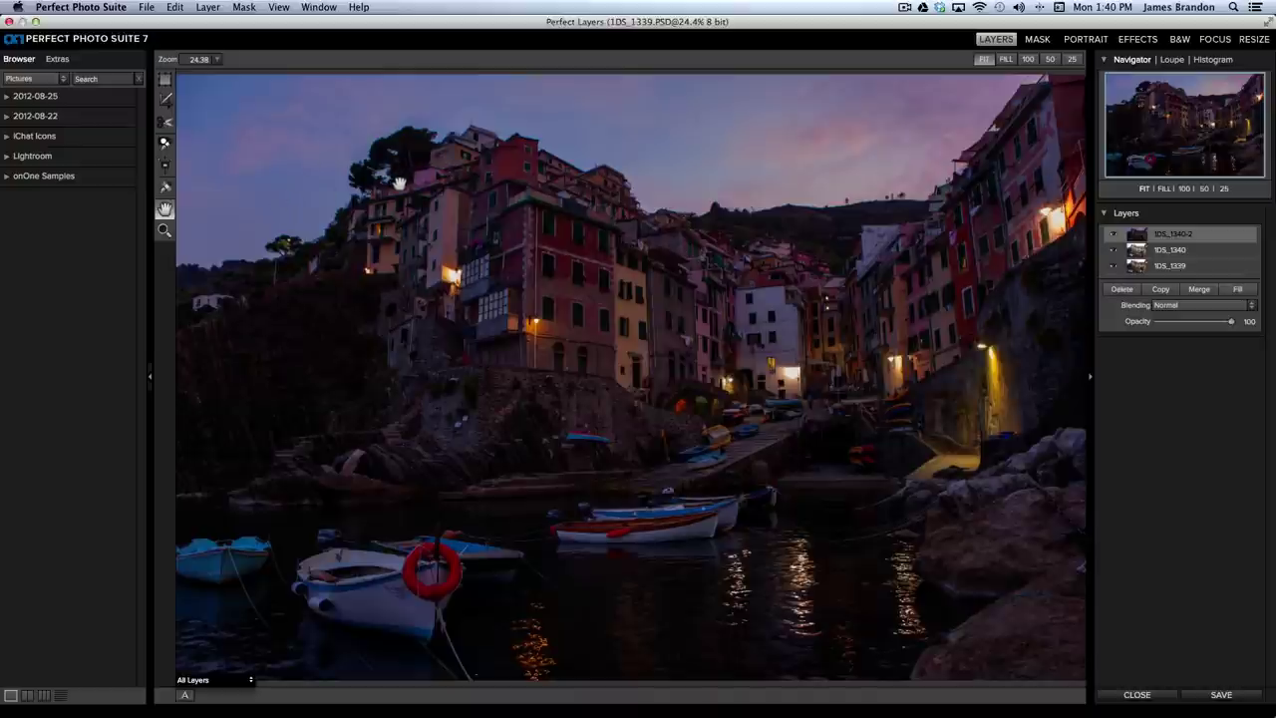
- Check the exposure beneath layer 1DS_1340-2, and move layer 1DS_1339 to the top of the layer stack
{"action": "left_click", "coordinate": [1113, 235]}
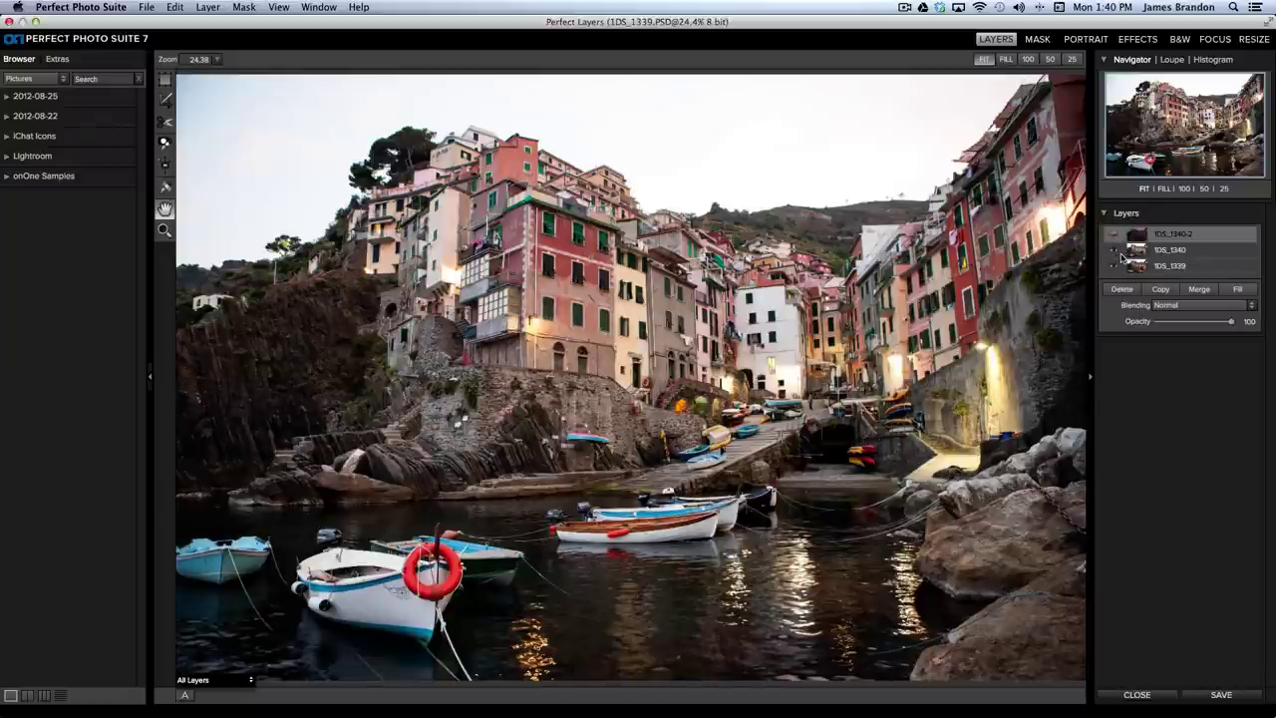
{"action": "left_click_drag", "start_coordinate": [1182, 269], "coordinate": [1171, 238]}
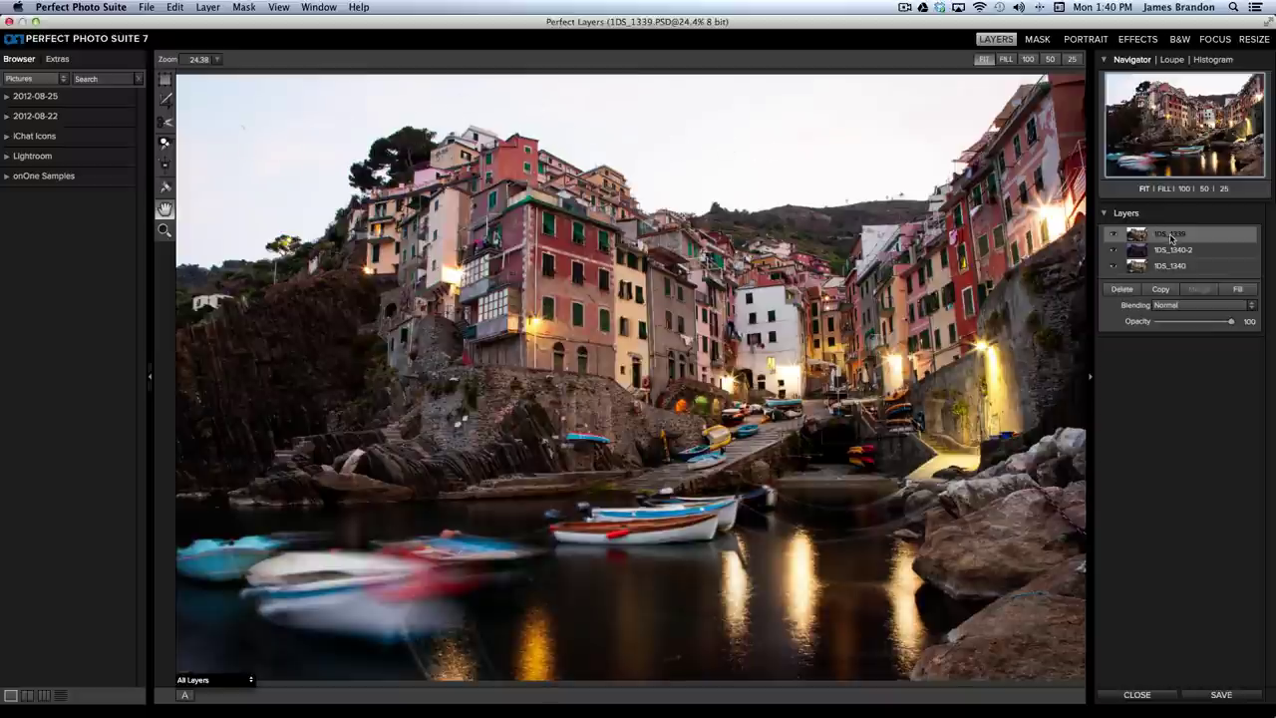
- Mask out the pale sky above the village on layer 1DS_1339 in Perfect Mask, using the size 70 brush with Auto Expand
{"action": "left_click", "coordinate": [1037, 39]}
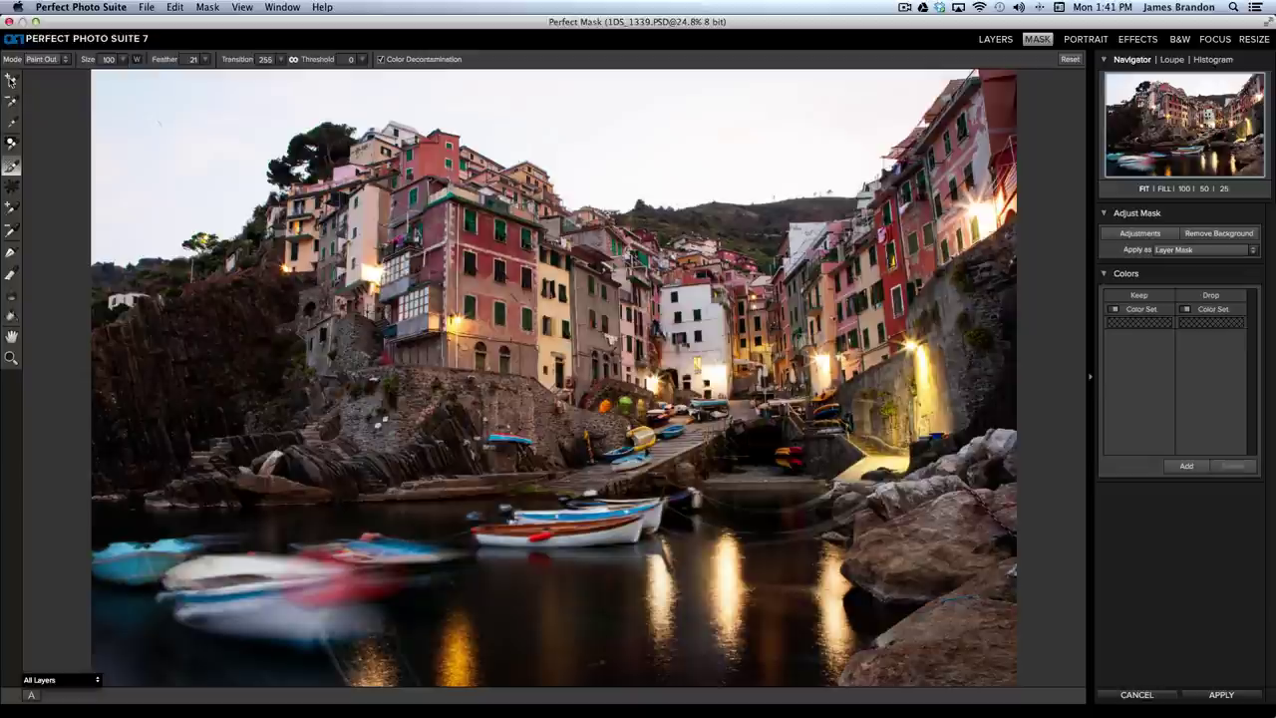
{"action": "left_click", "coordinate": [12, 104]}
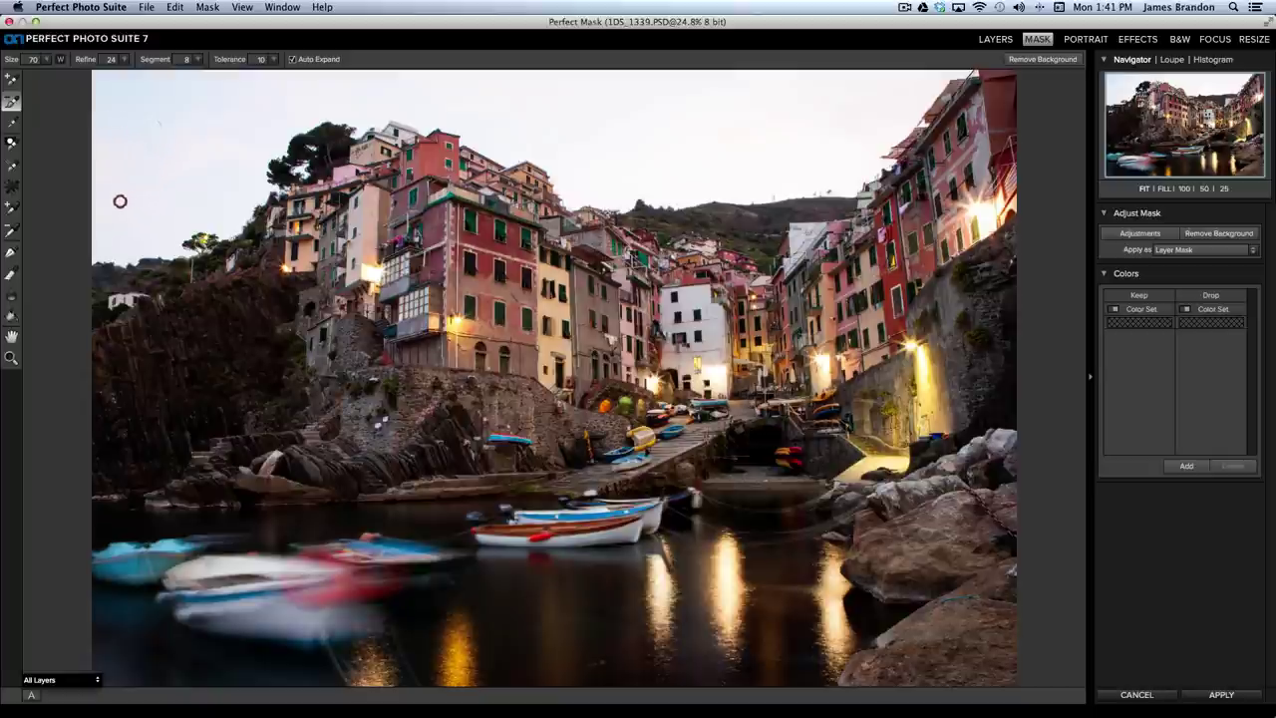
{"action": "mouse_move", "coordinate": [120, 202]}
{"action": "left_mouse_down"}
{"action": "mouse_move", "coordinate": [253, 105]}
{"action": "mouse_move", "coordinate": [308, 84]}
{"action": "mouse_move", "coordinate": [640, 121]}
{"action": "mouse_move", "coordinate": [769, 121]}
{"action": "mouse_move", "coordinate": [824, 104]}
{"action": "left_mouse_up"}
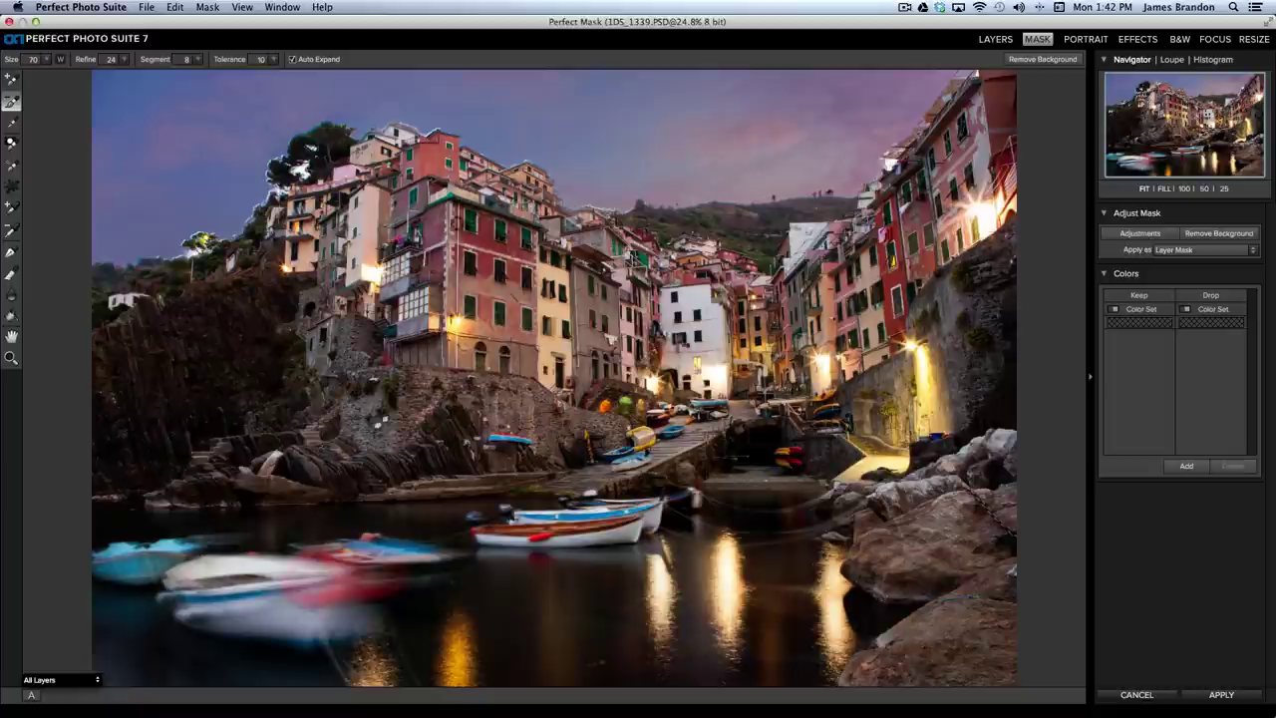
- Sample keep colors for the mask from the trees, the hilltop houses and roofs, the distant hill and the buildings opposite
{"action": "left_click", "coordinate": [12, 208]}
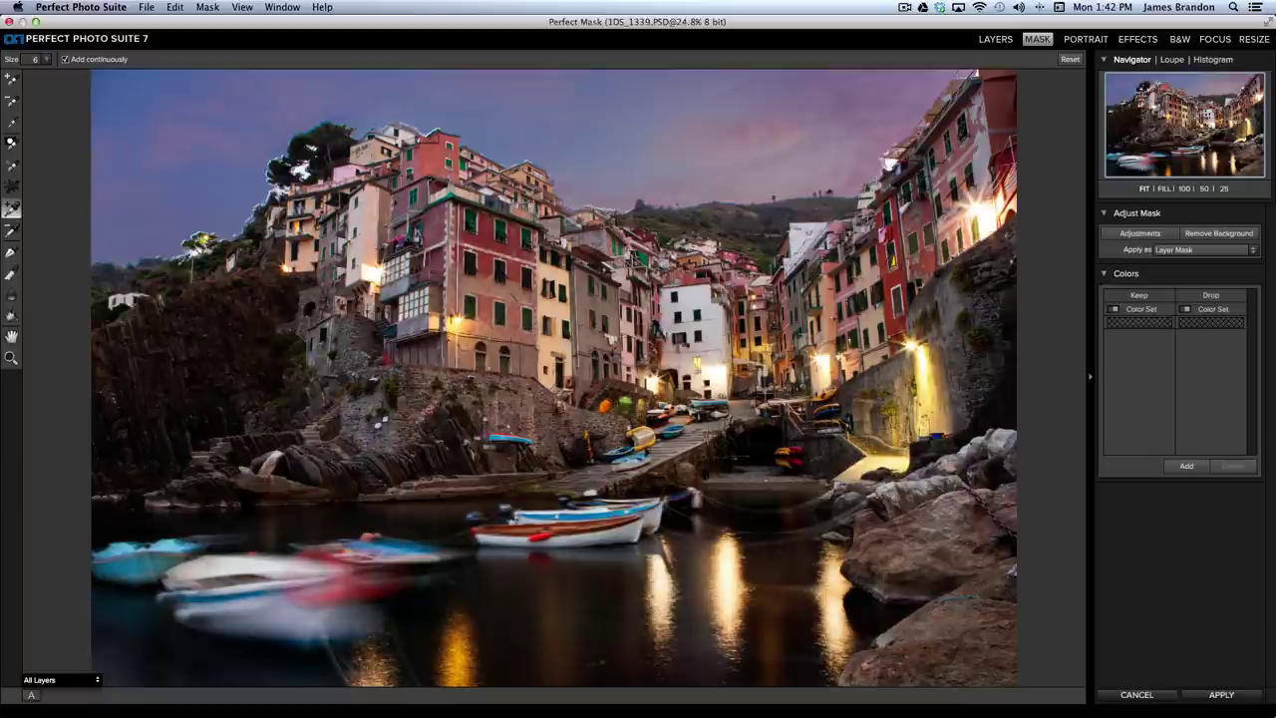
{"action": "left_click", "coordinate": [180, 255]}
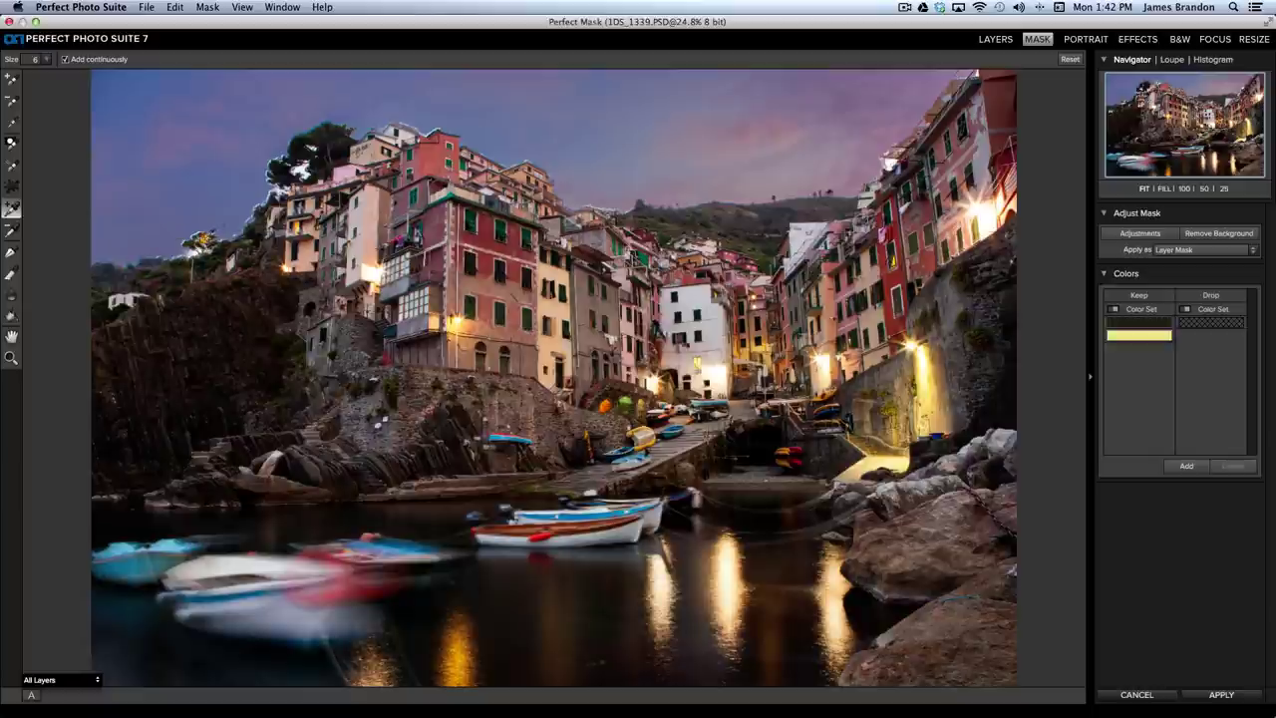
{"action": "left_click", "coordinate": [331, 130]}
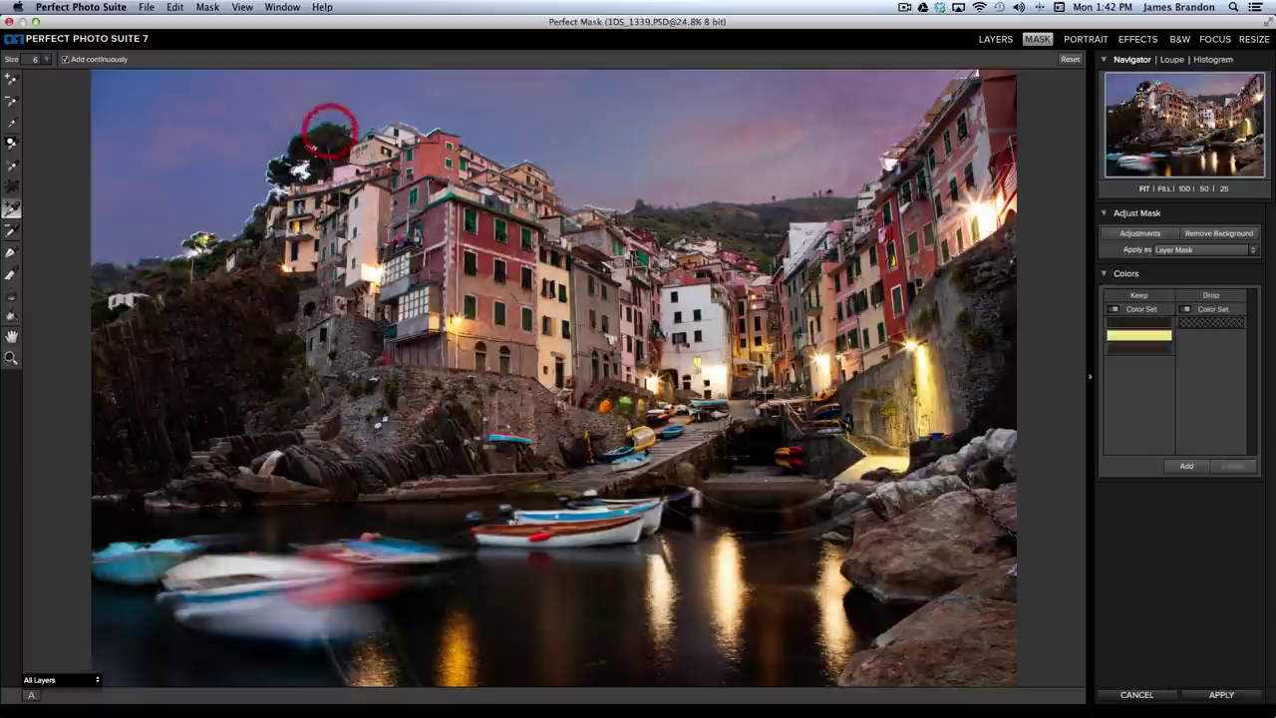
{"action": "left_click", "coordinate": [444, 136]}
{"action": "left_click", "coordinate": [412, 126]}
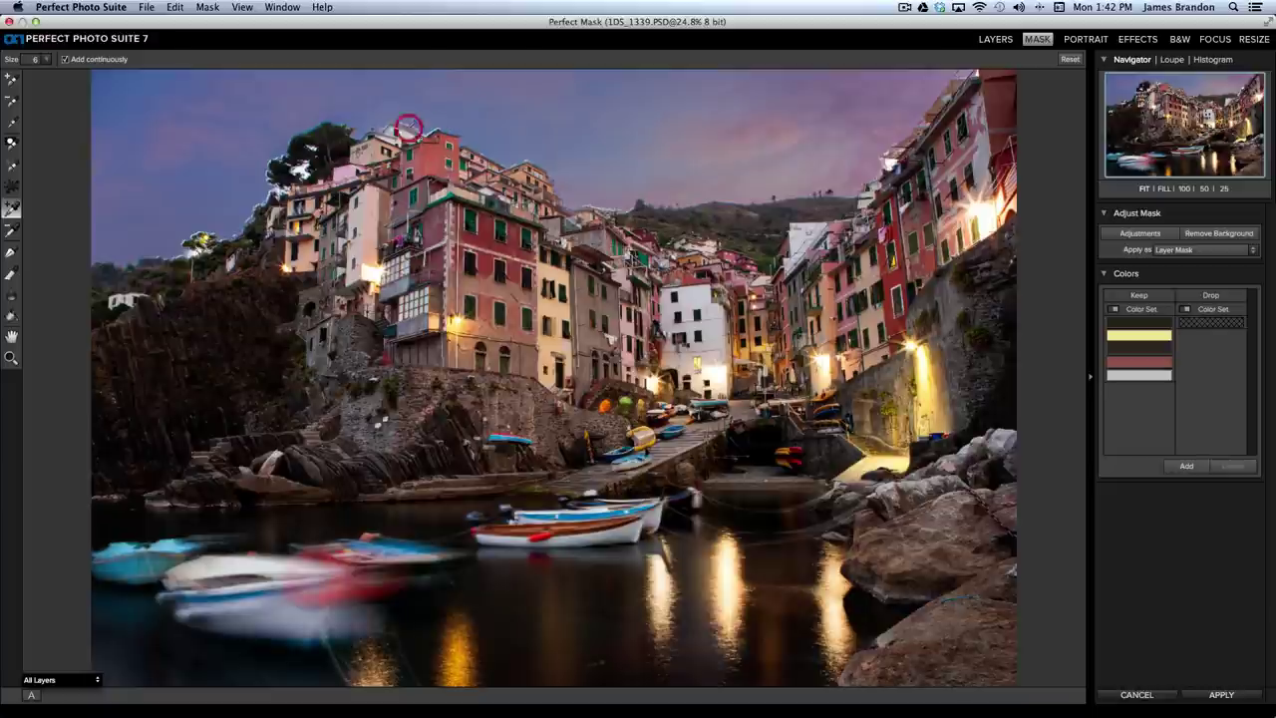
{"action": "left_click", "coordinate": [797, 190]}
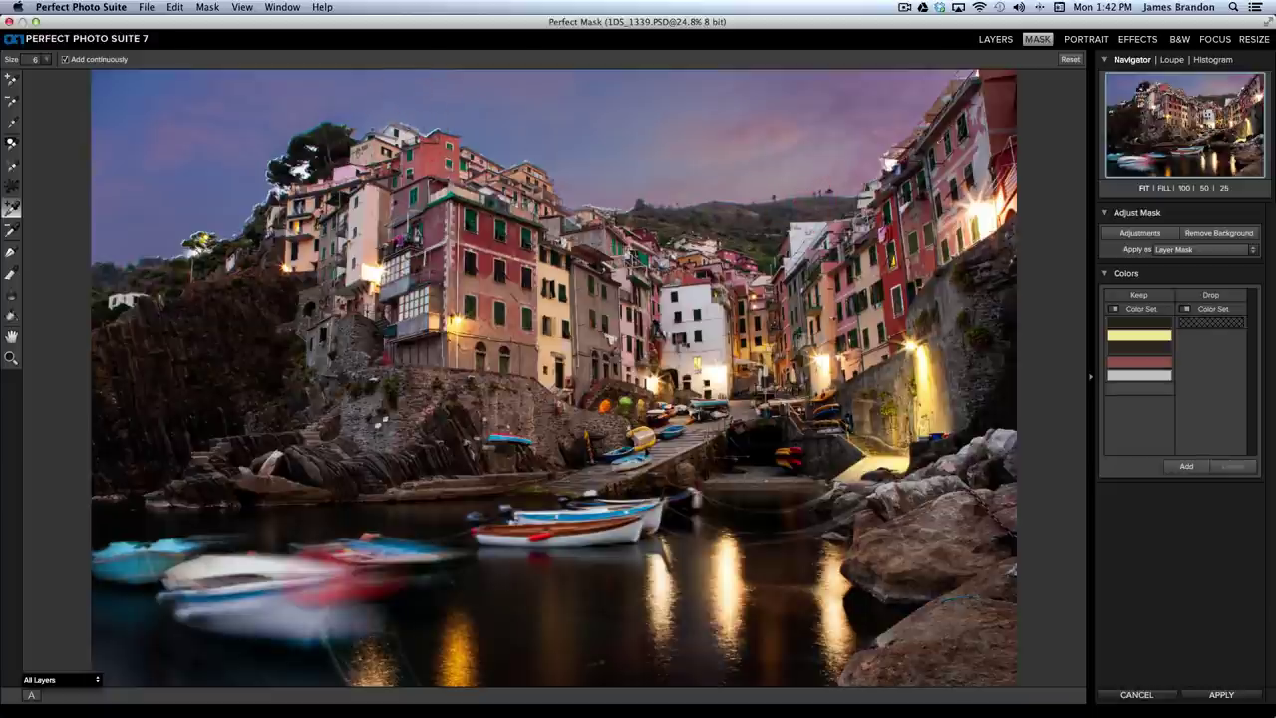
{"action": "left_click", "coordinate": [938, 143]}
{"action": "left_click", "coordinate": [955, 85]}
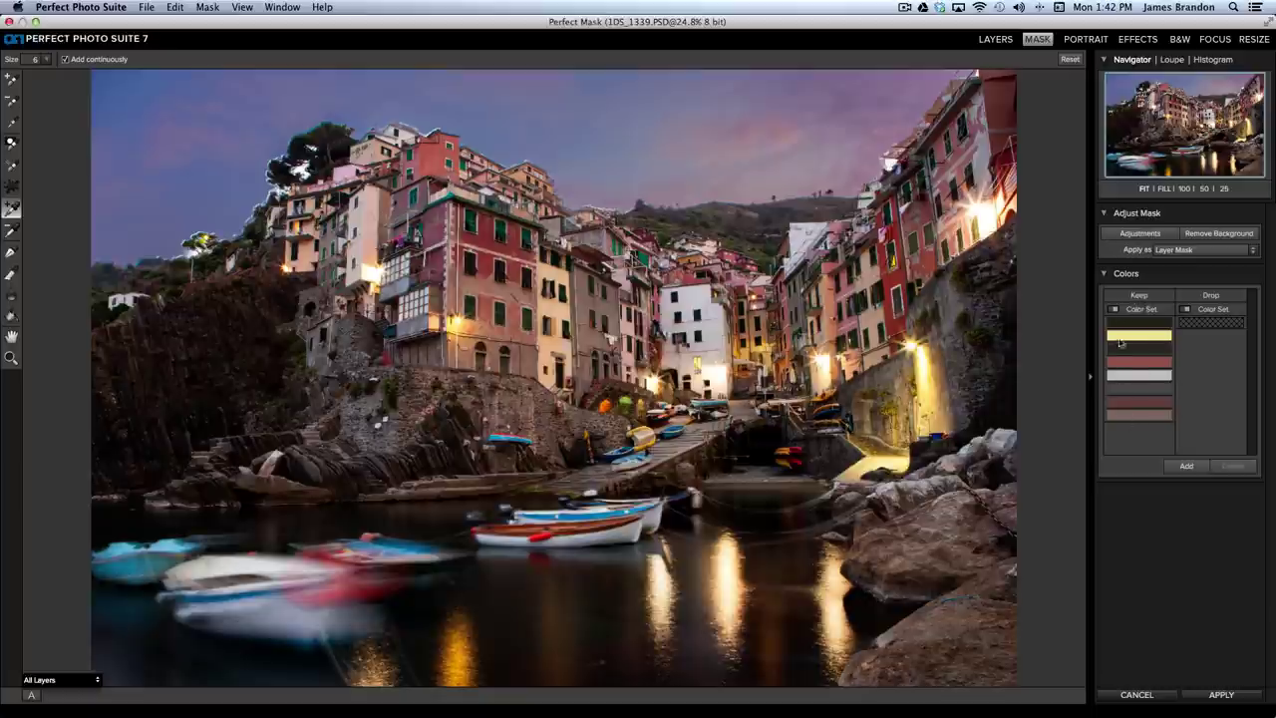
- Sample drop colors for the mask across the pale sky and from the bright gaps in the hilltop tree
{"action": "left_click", "coordinate": [11, 230]}
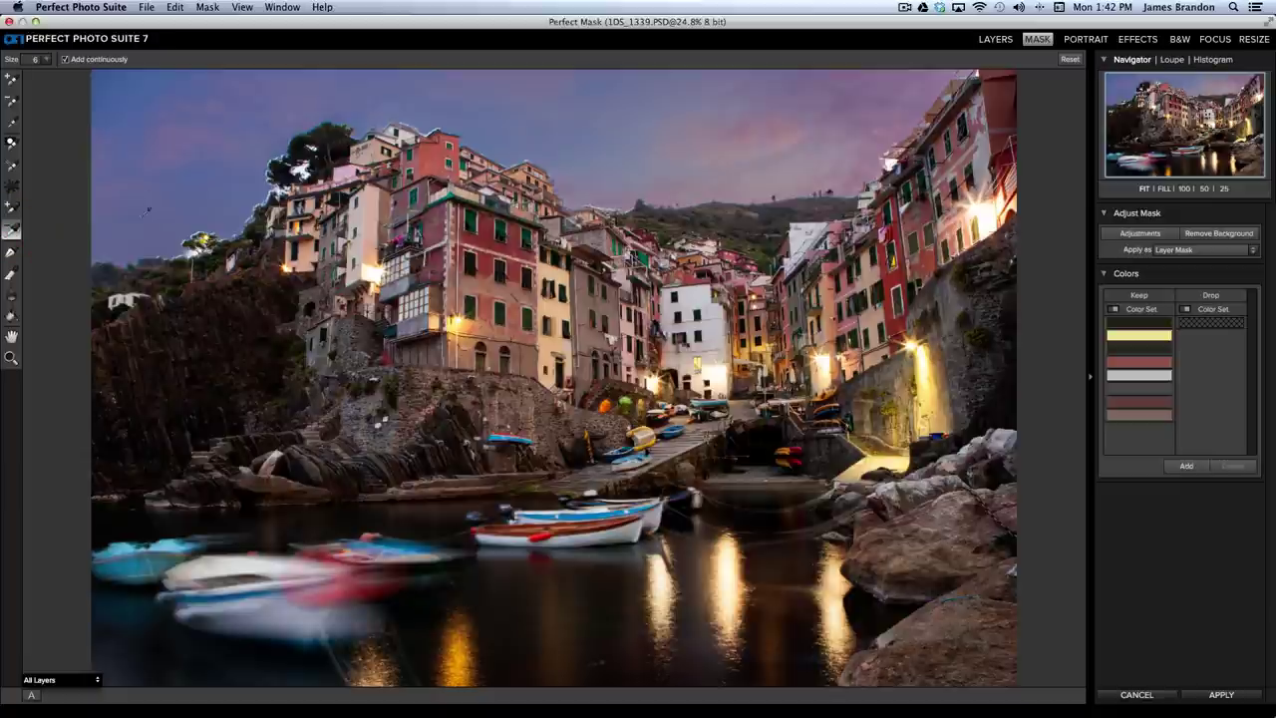
{"action": "left_click", "coordinate": [133, 157]}
{"action": "left_click", "coordinate": [240, 202]}
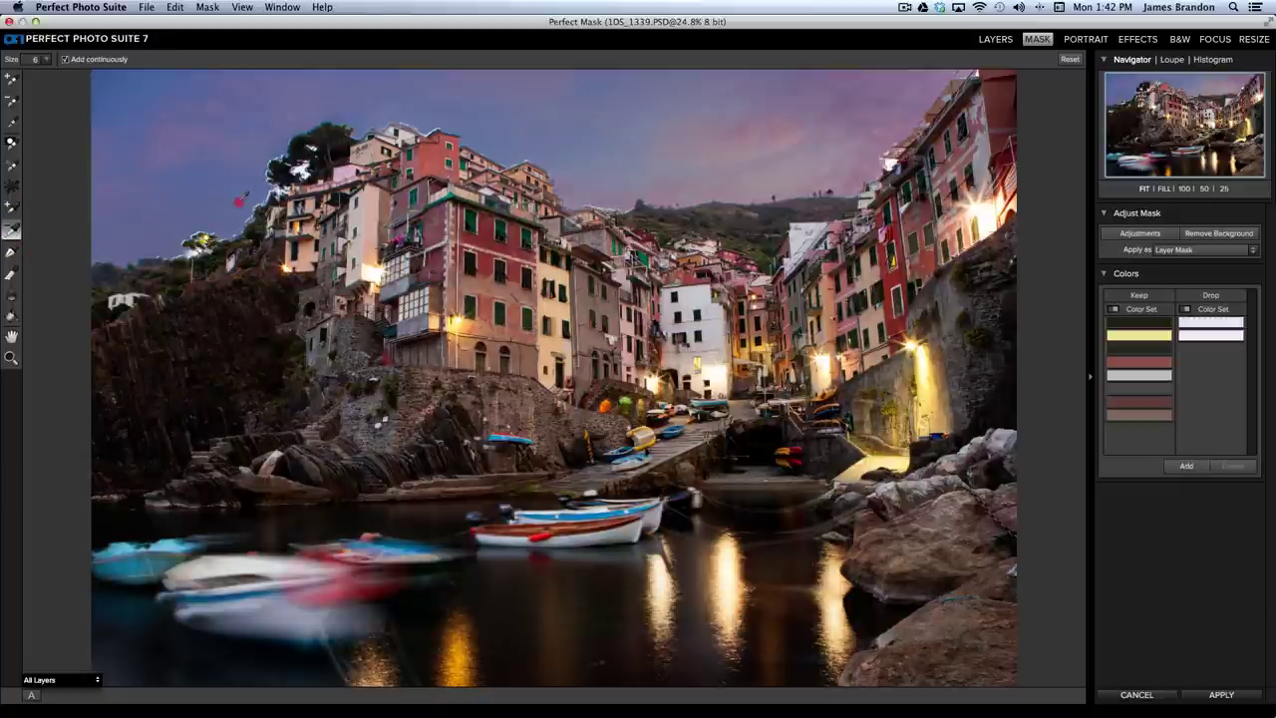
{"action": "left_click", "coordinate": [576, 123]}
{"action": "left_click", "coordinate": [884, 106]}
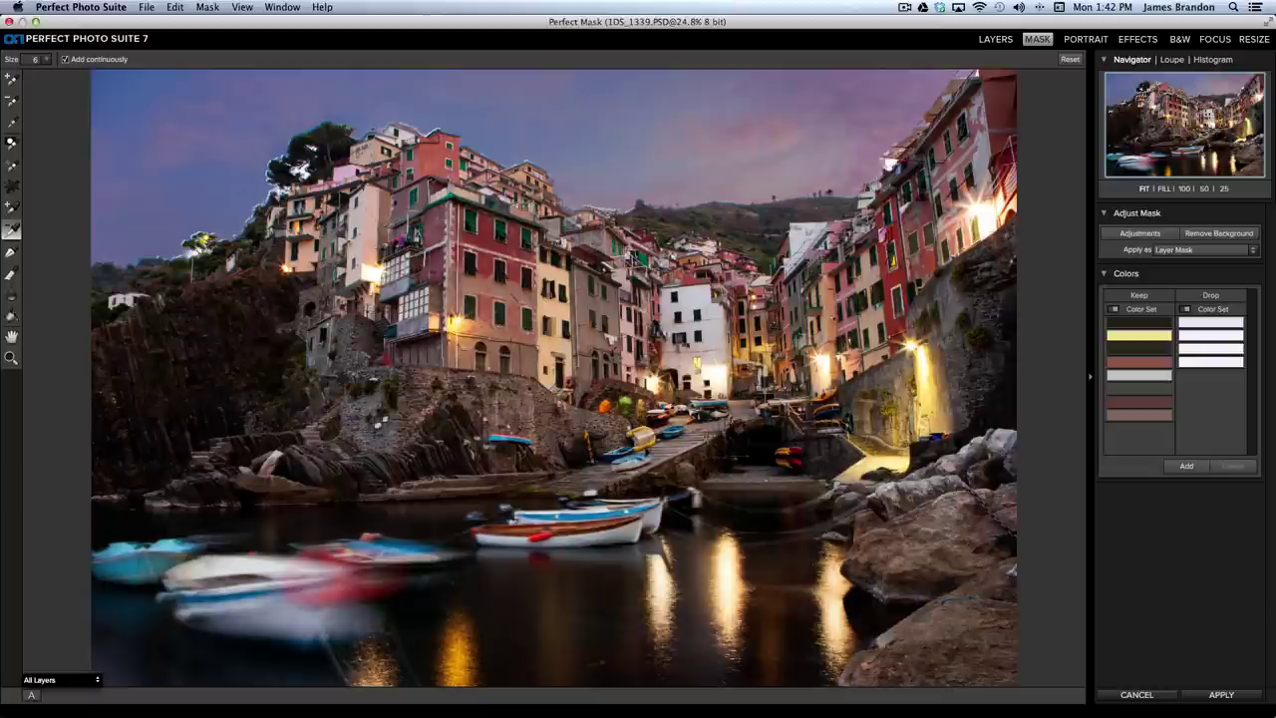
{"action": "left_click", "coordinate": [301, 166]}
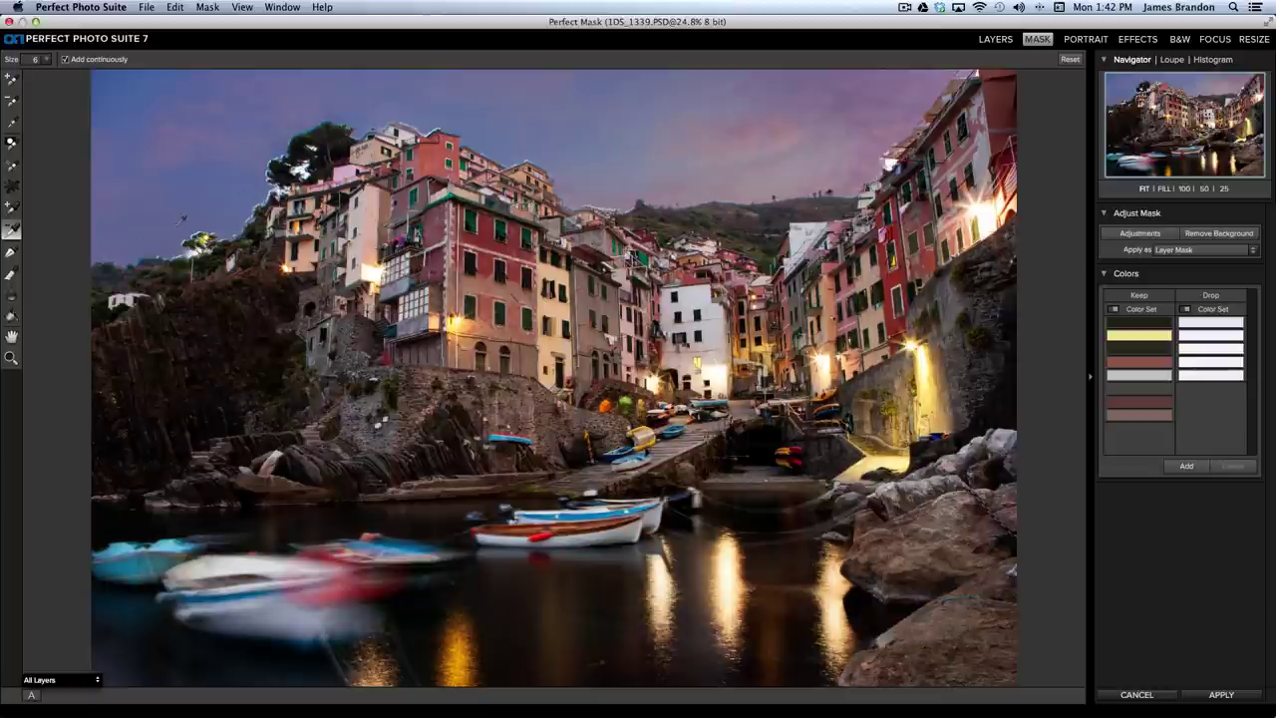
- Clean the bright sky remnants out of the hilltop tree with the size 100 color-based mask brush in Auto mode
{"action": "left_click", "coordinate": [12, 168]}
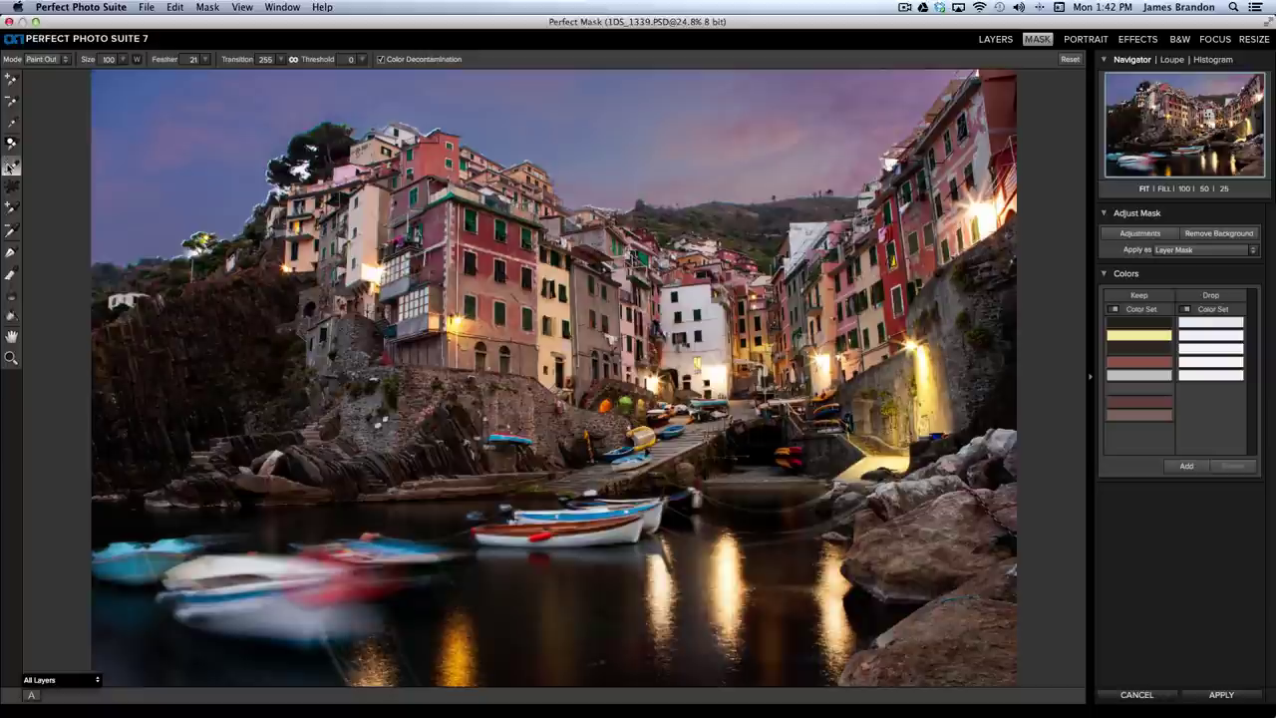
{"action": "left_click", "coordinate": [61, 60]}
{"action": "left_click", "coordinate": [50, 79]}
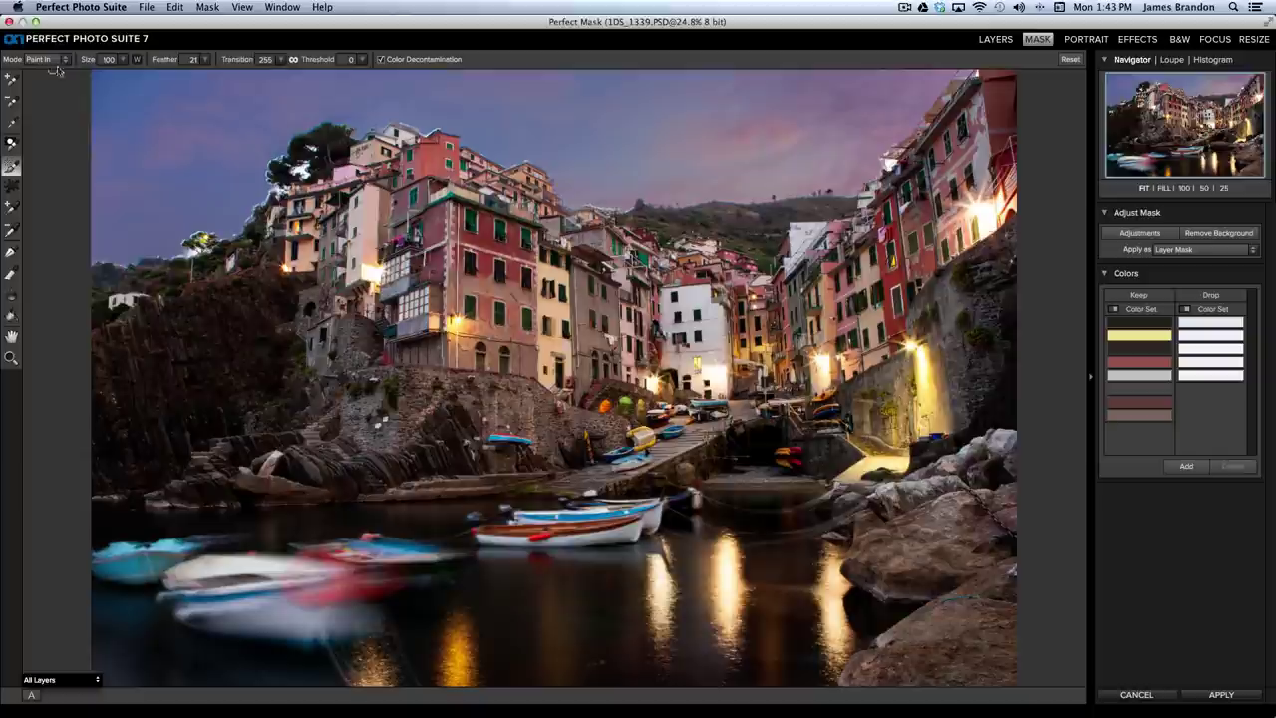
{"action": "mouse_move", "coordinate": [66, 62]}
{"action": "left_mouse_down"}
{"action": "mouse_move", "coordinate": [43, 81]}
{"action": "mouse_move", "coordinate": [52, 87]}
{"action": "left_mouse_up"}
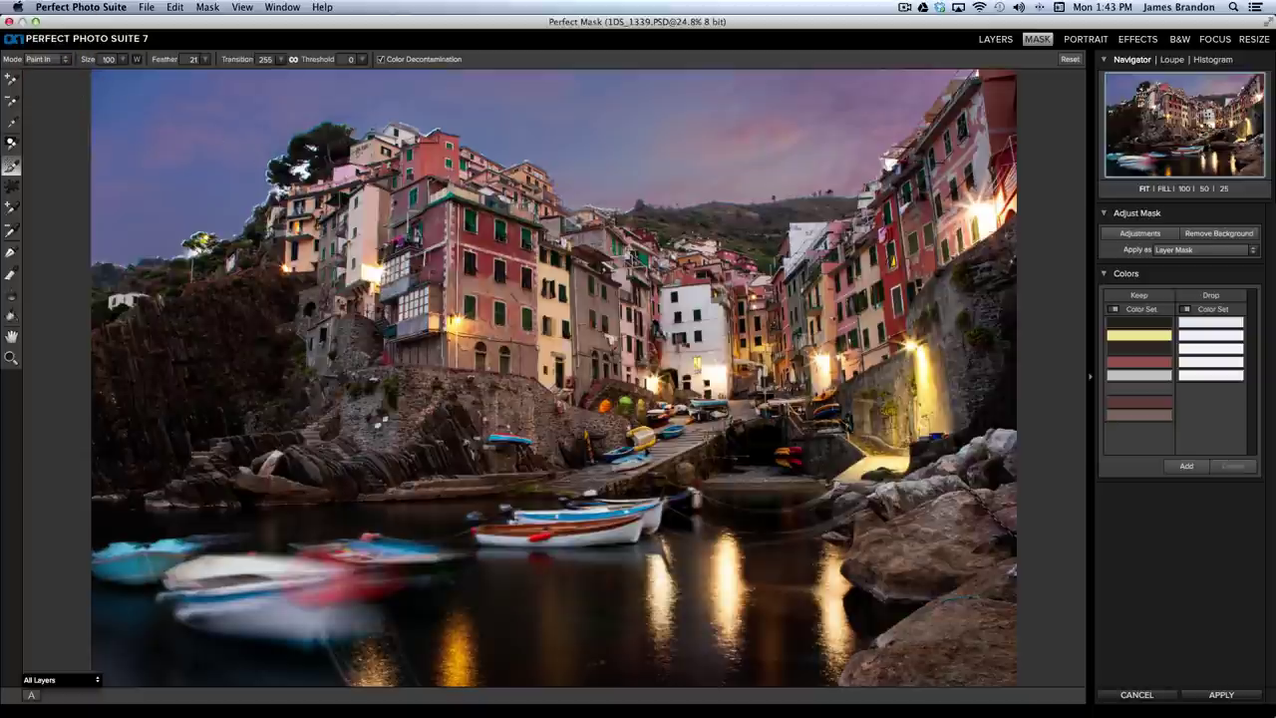
{"action": "left_click", "coordinate": [45, 59]}
{"action": "left_click", "coordinate": [48, 89]}
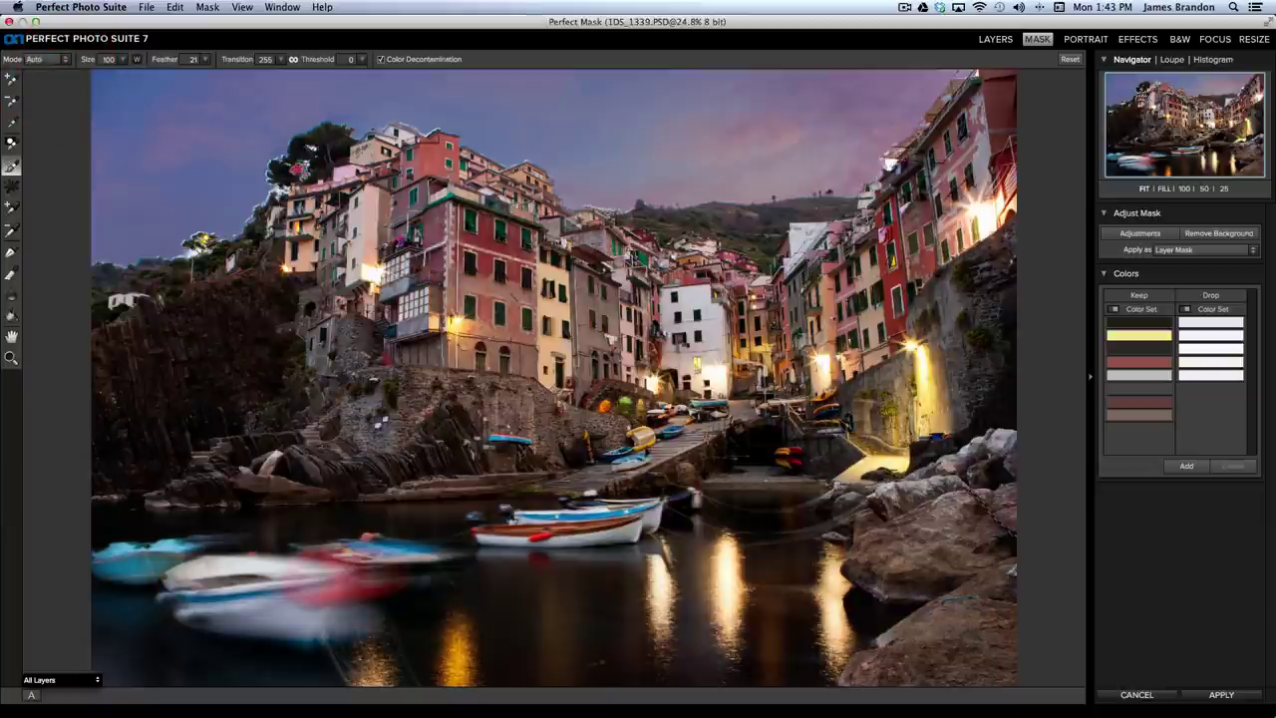
{"action": "mouse_move", "coordinate": [312, 148]}
{"action": "left_mouse_down"}
{"action": "mouse_move", "coordinate": [275, 163]}
{"action": "mouse_move", "coordinate": [267, 181]}
{"action": "mouse_move", "coordinate": [284, 192]}
{"action": "left_mouse_up"}
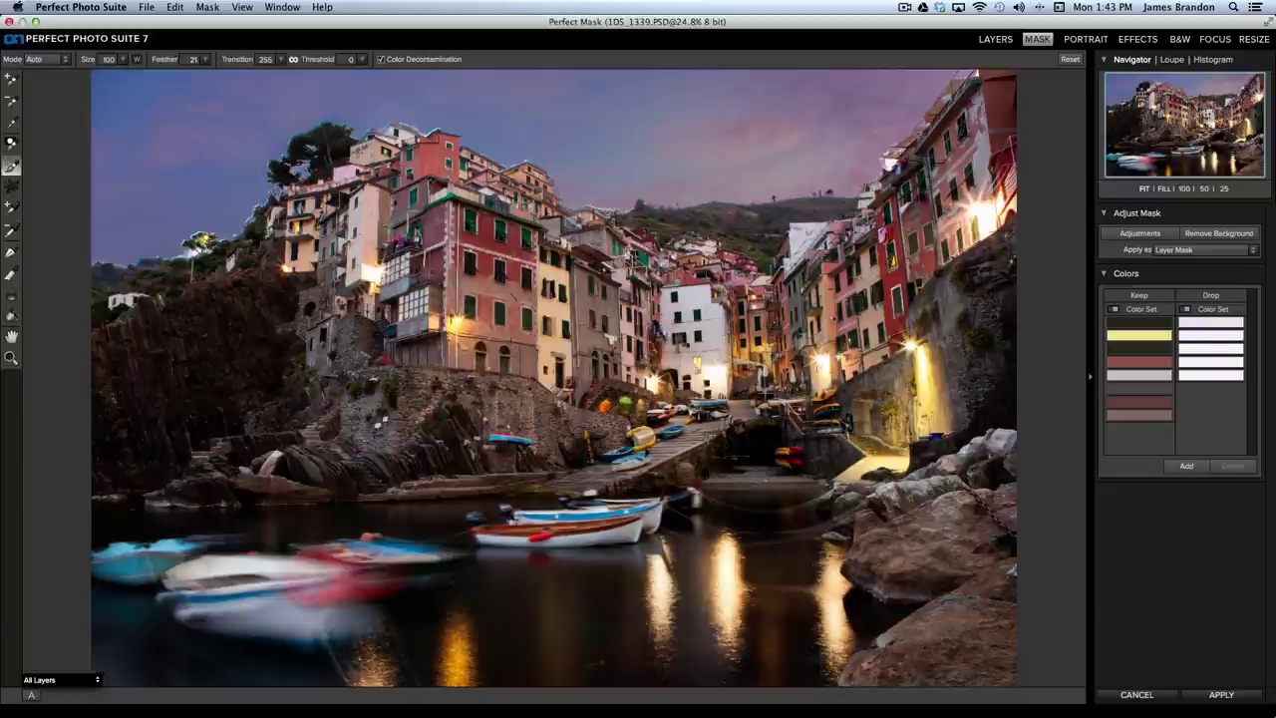
{"action": "left_click", "coordinate": [269, 175]}
{"action": "left_click", "coordinate": [307, 160]}
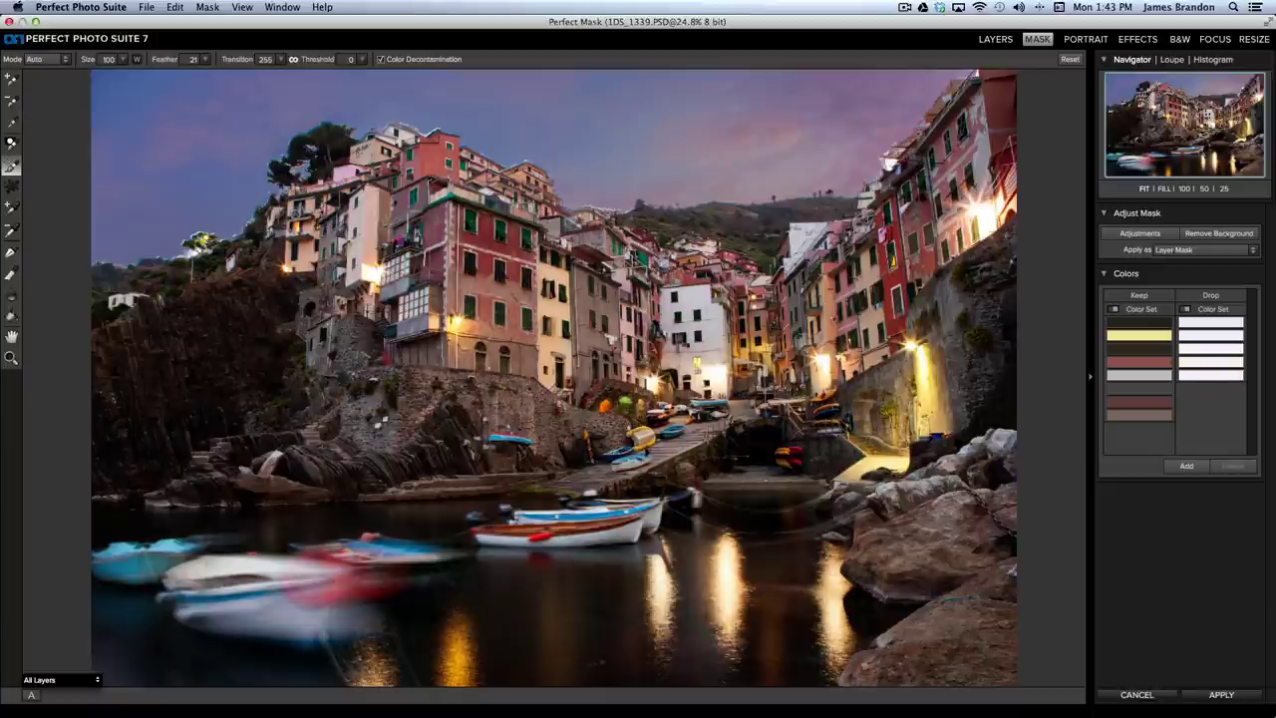
- Set the size 100 color-based brush to Paint Out and remove the bright halo along the hilltop white and red houses' rooflines
{"action": "left_click", "coordinate": [66, 63]}
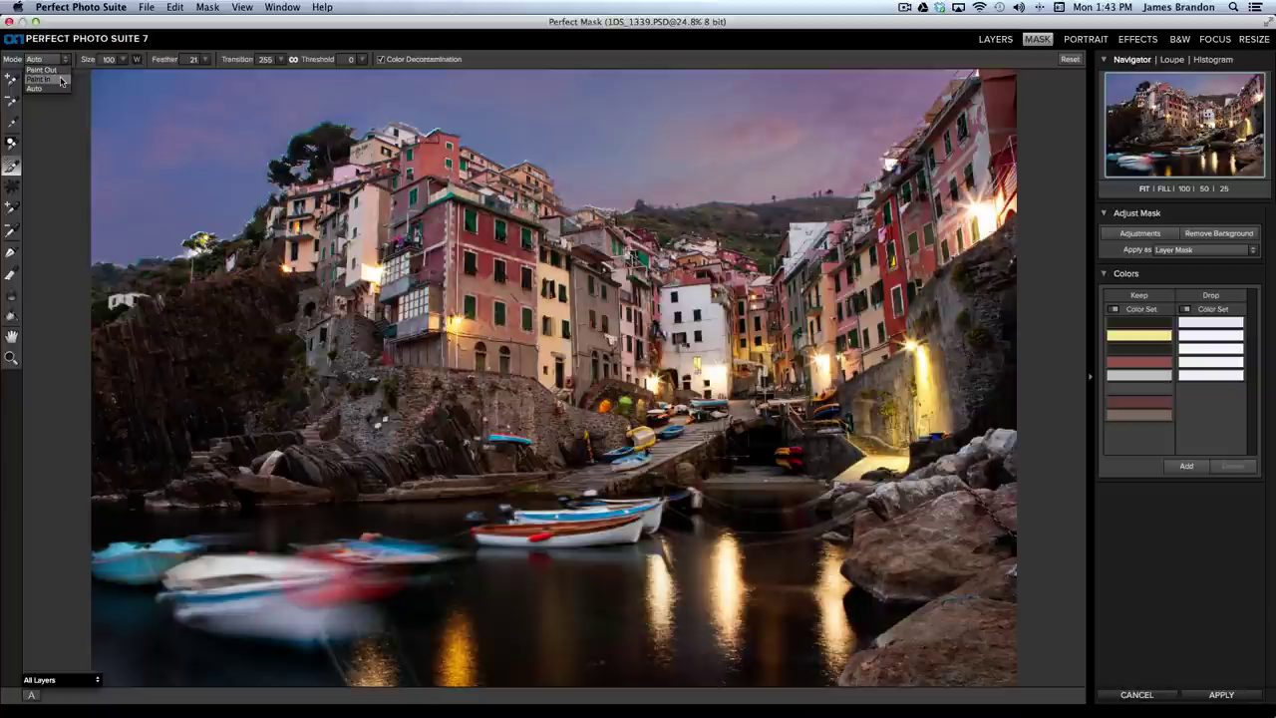
{"action": "left_click", "coordinate": [50, 89]}
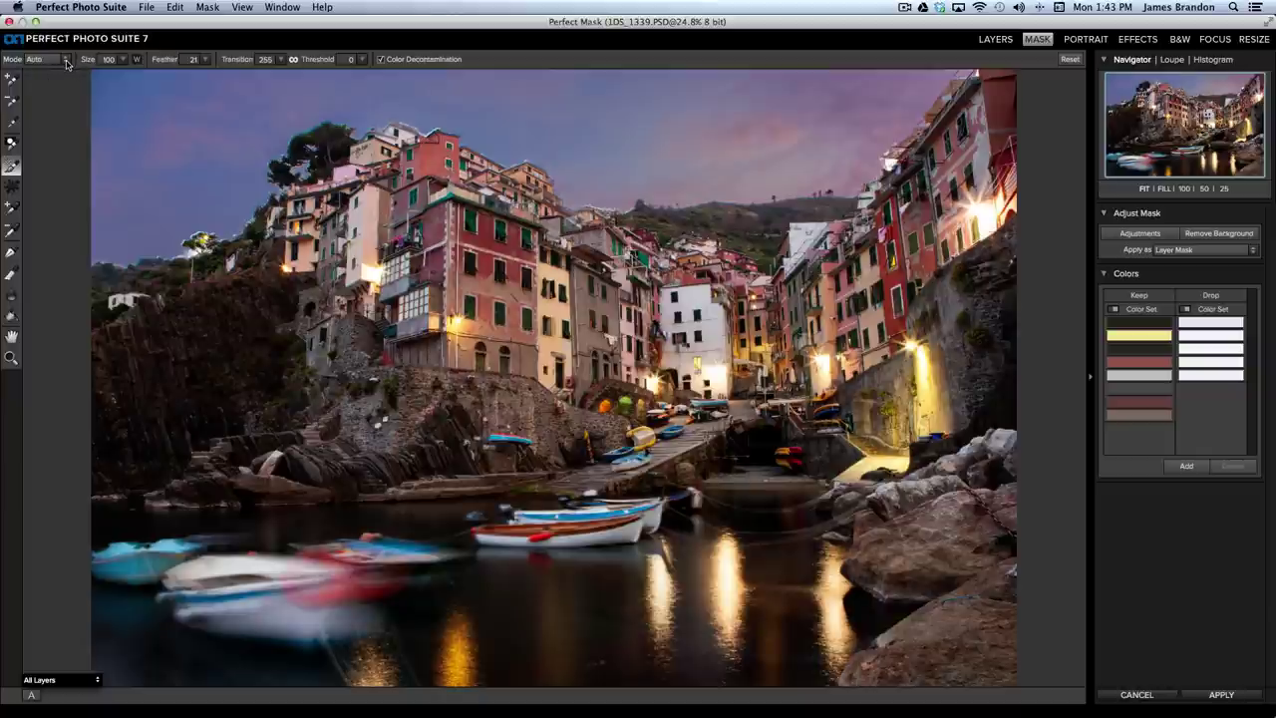
{"action": "left_click", "coordinate": [66, 62]}
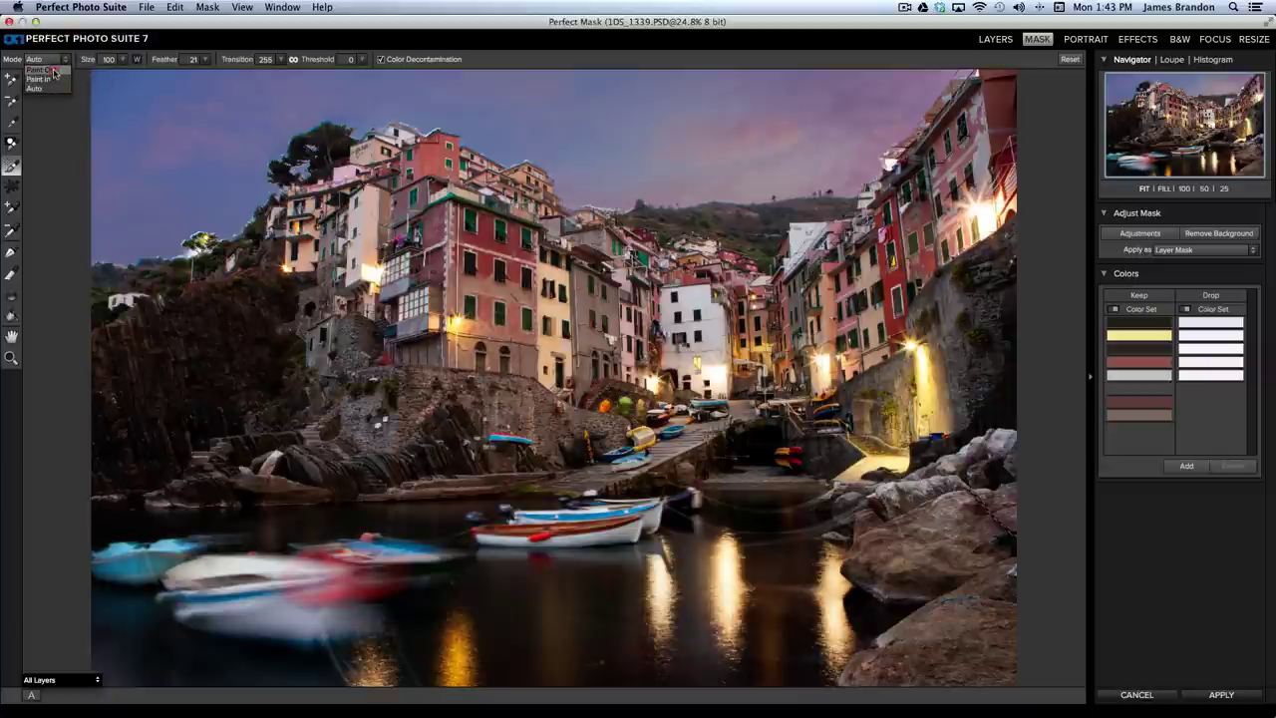
{"action": "left_click", "coordinate": [49, 68]}
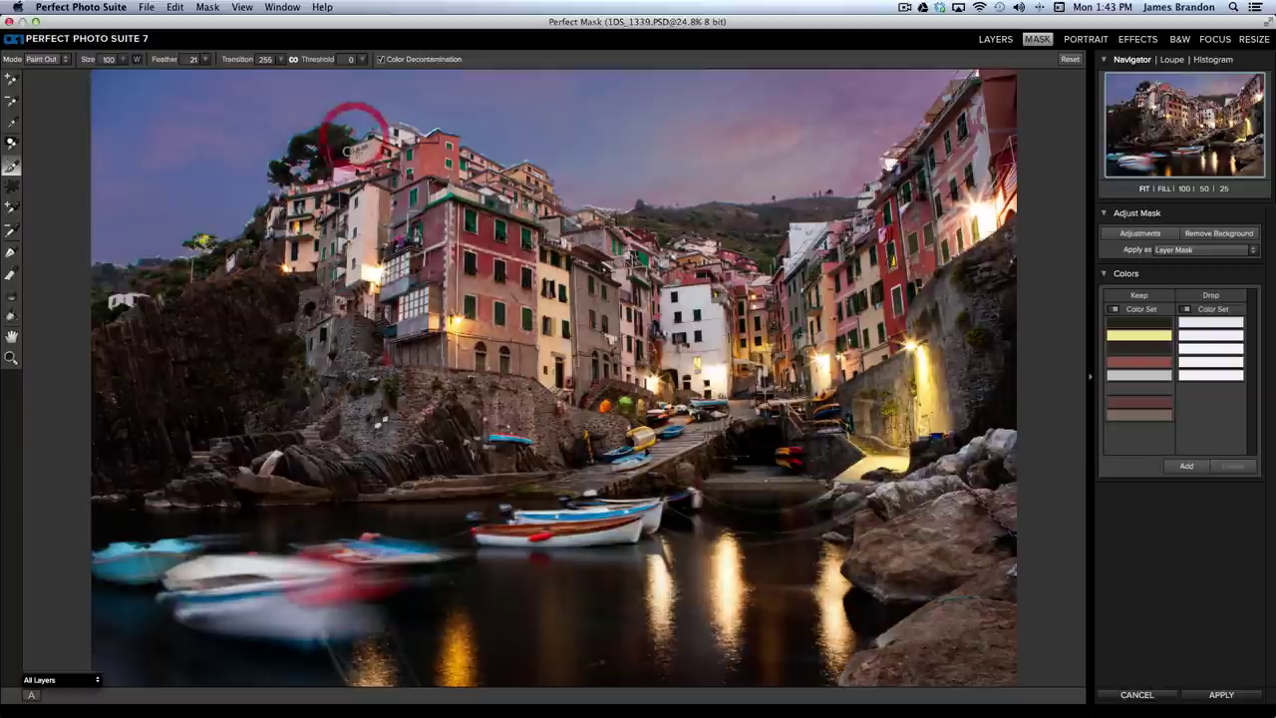
{"action": "key", "text": "super+plus"}
{"action": "key", "text": "super+plus"}
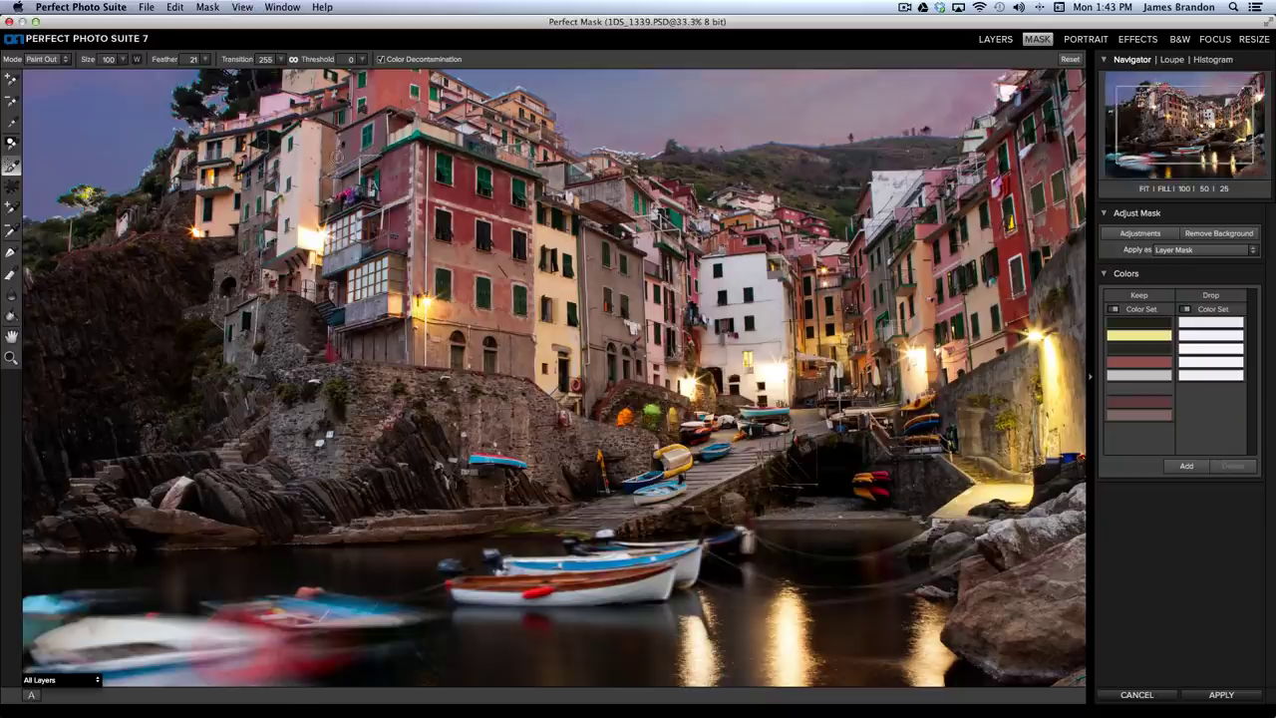
{"action": "key", "text": "super+equal"}
{"action": "key", "text": "super+equal"}
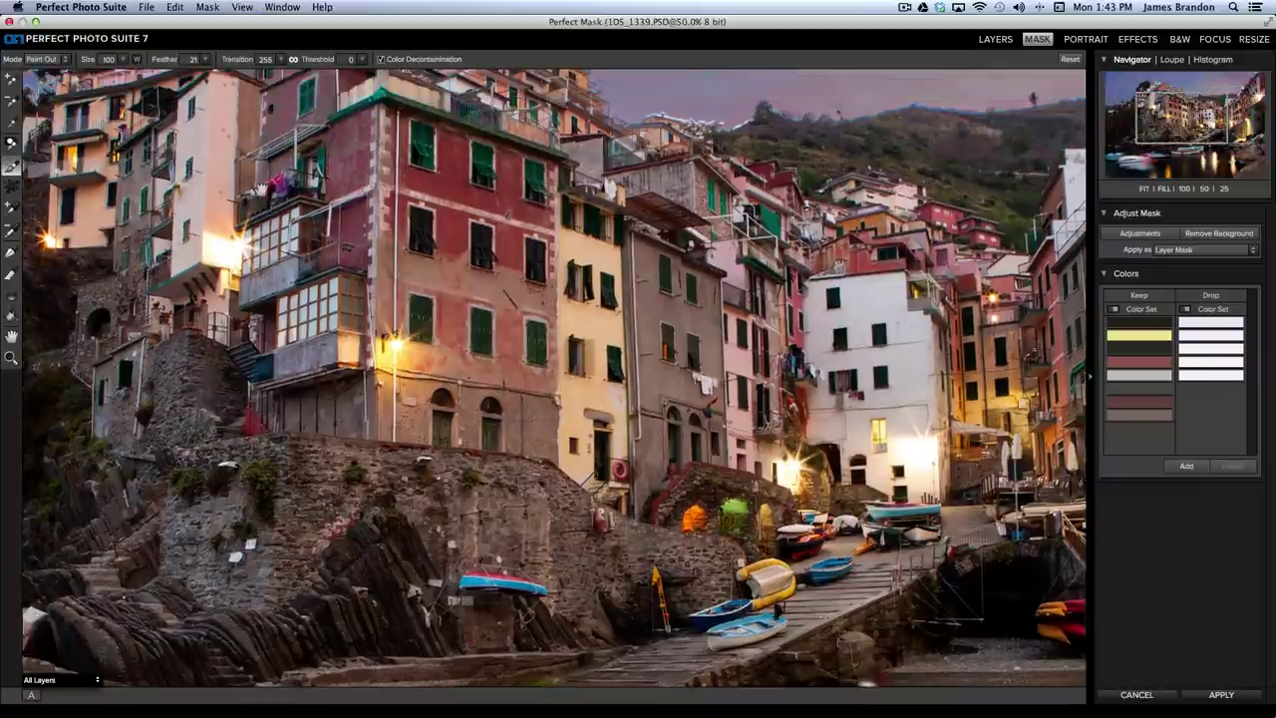
{"action": "mouse_move", "coordinate": [245, 183]}
{"action": "left_mouse_down"}
{"action": "mouse_move", "coordinate": [338, 372]}
{"action": "mouse_move", "coordinate": [298, 268]}
{"action": "left_mouse_up"}
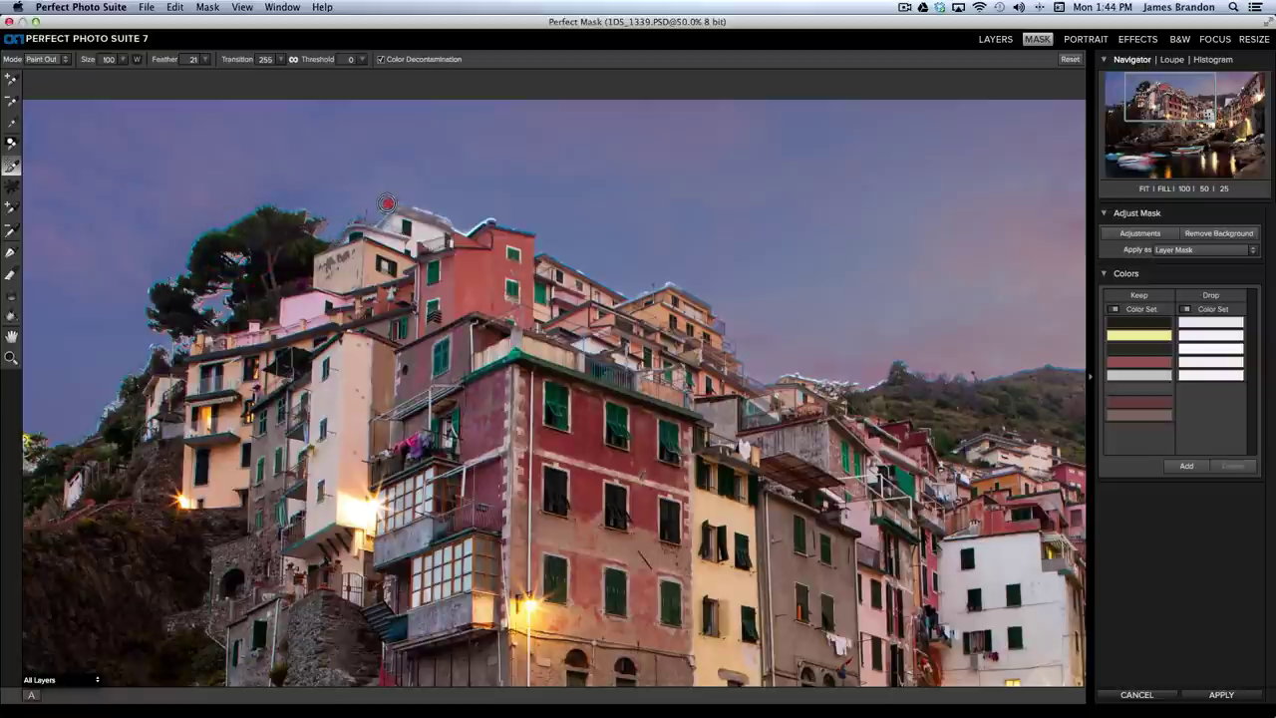
{"action": "left_click", "coordinate": [462, 225]}
{"action": "left_click_drag", "start_coordinate": [465, 228], "coordinate": [484, 213]}
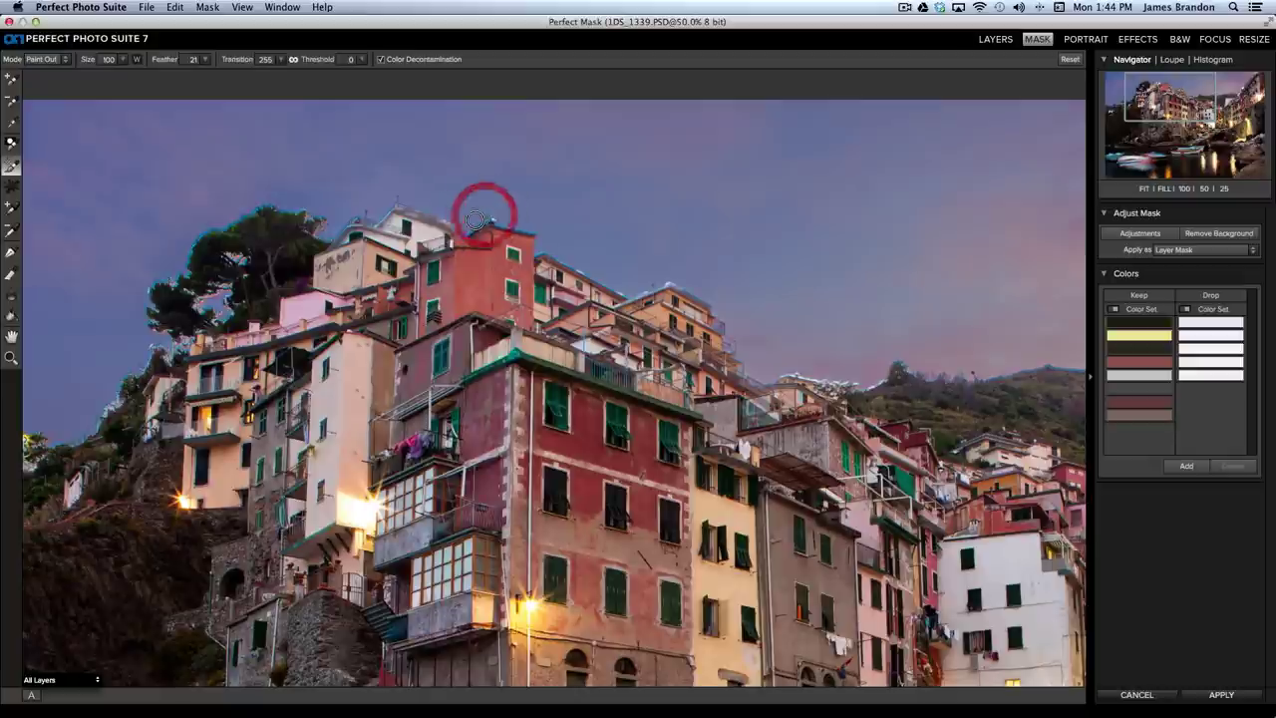
{"action": "left_click", "coordinate": [495, 216]}
{"action": "left_click", "coordinate": [541, 225]}
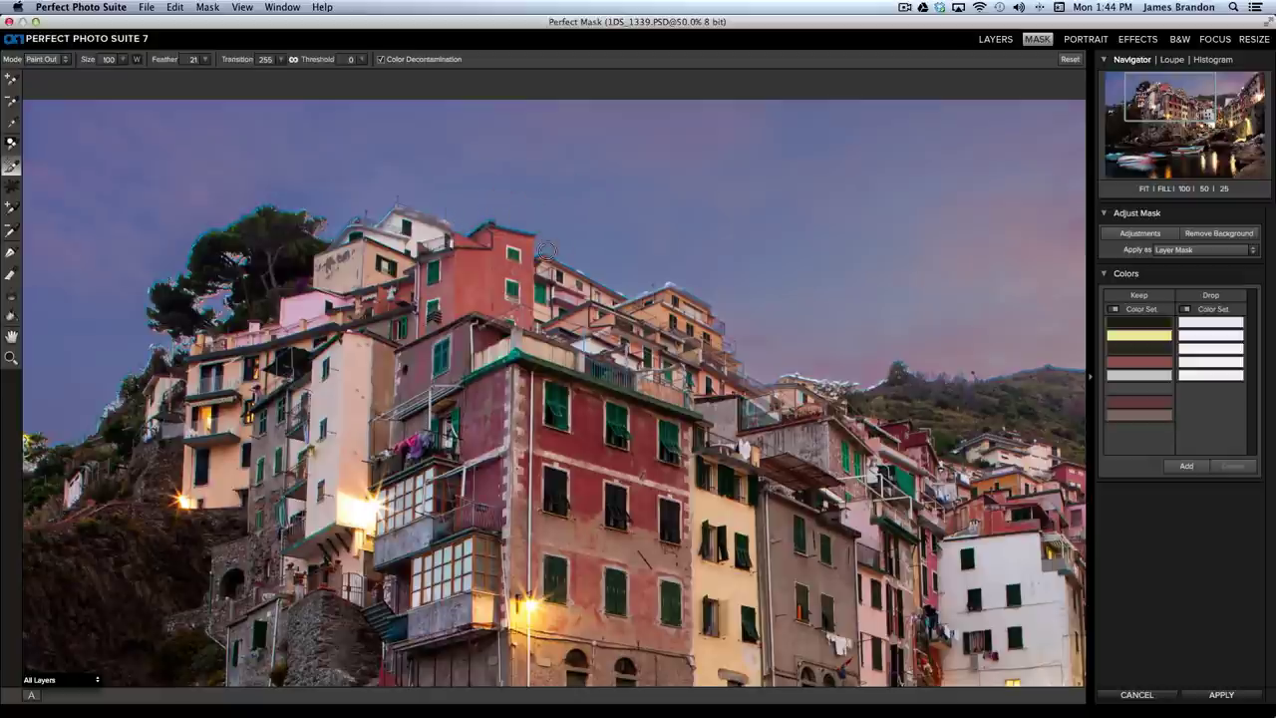
- Paint out the bright halo along the terraced rooflines from the red house to the yellow house's roof
{"action": "left_click", "coordinate": [549, 245]}
{"action": "left_click", "coordinate": [606, 279]}
{"action": "left_click", "coordinate": [577, 264]}
{"action": "left_click", "coordinate": [628, 284]}
{"action": "left_click", "coordinate": [636, 290]}
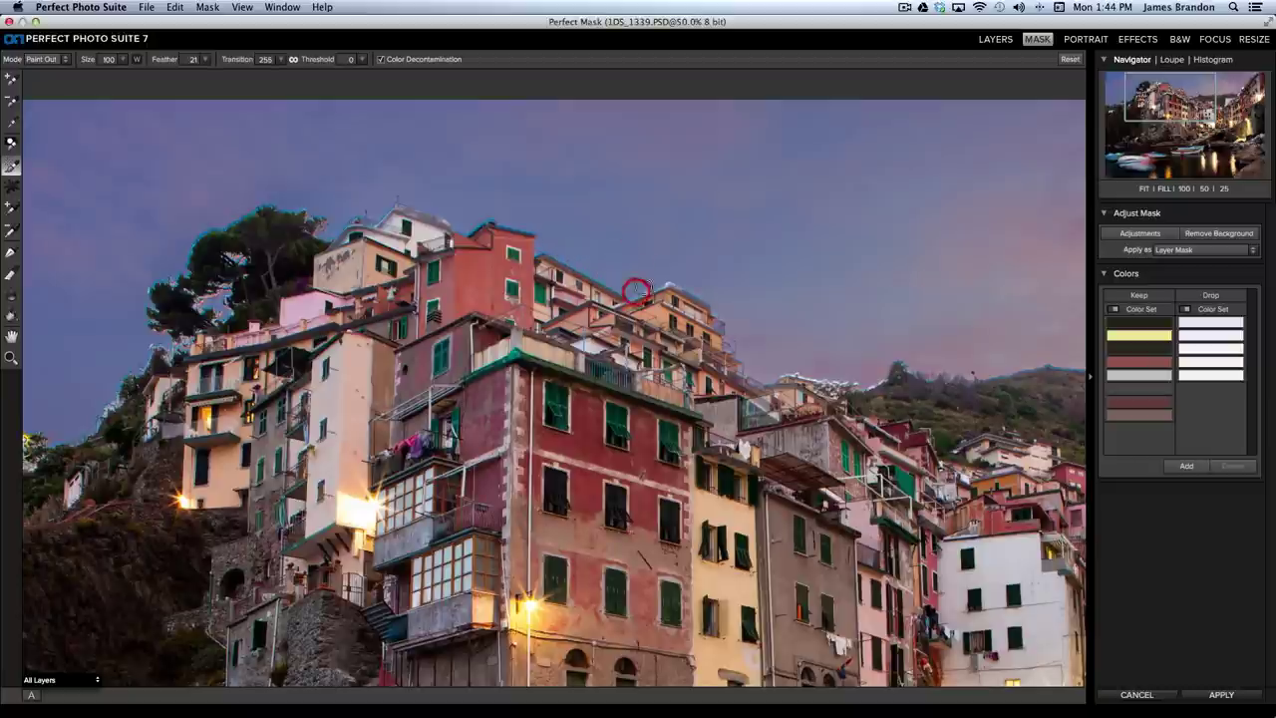
{"action": "left_click", "coordinate": [664, 270]}
{"action": "left_click", "coordinate": [680, 276]}
{"action": "left_click", "coordinate": [673, 285]}
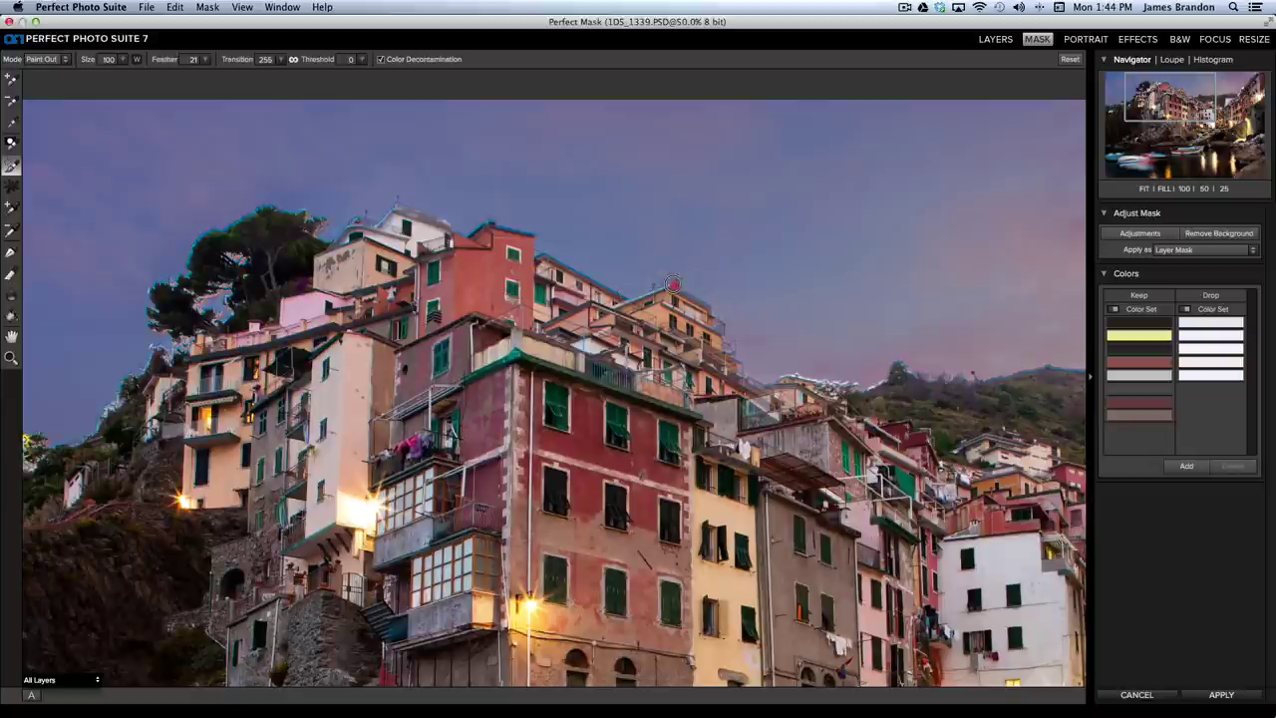
- Paint out the bright sky fringe from the yellow house's far edge down to the small roofs beside the distant hill
{"action": "left_click", "coordinate": [716, 299]}
{"action": "left_click", "coordinate": [732, 312]}
{"action": "left_click", "coordinate": [733, 326]}
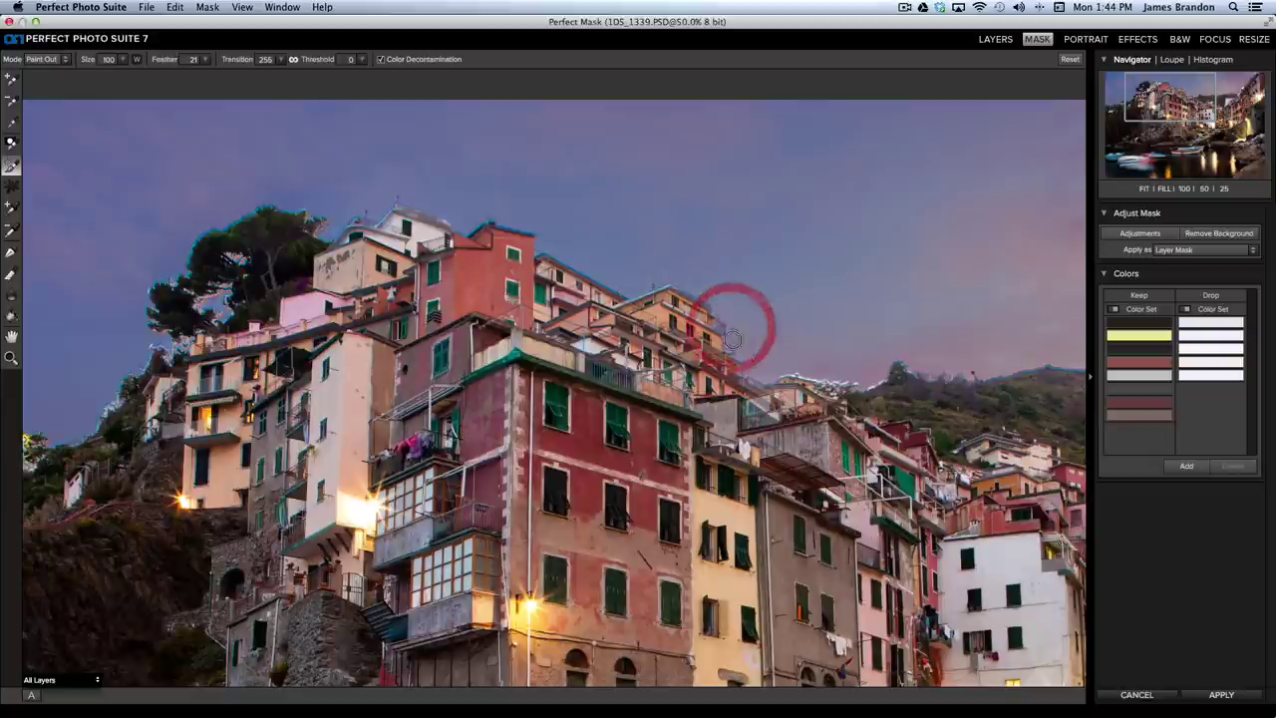
{"action": "left_click", "coordinate": [745, 355]}
{"action": "left_click", "coordinate": [774, 370]}
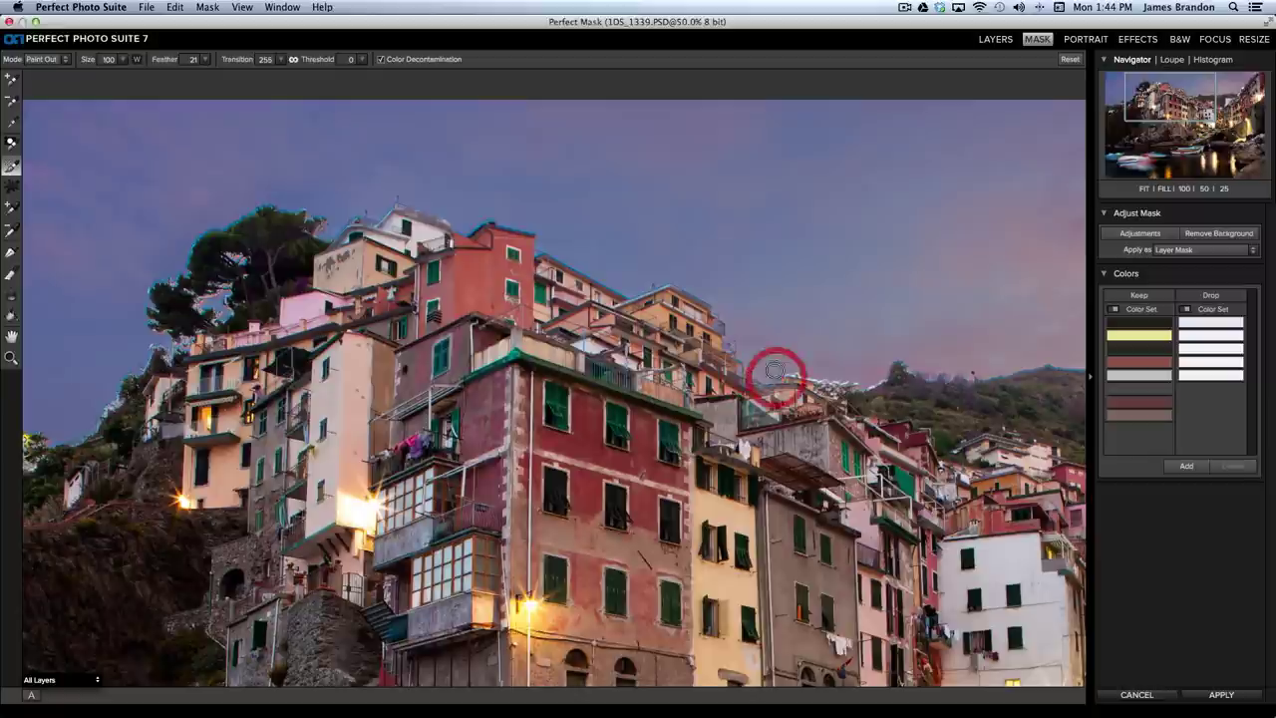
{"action": "left_click", "coordinate": [805, 366]}
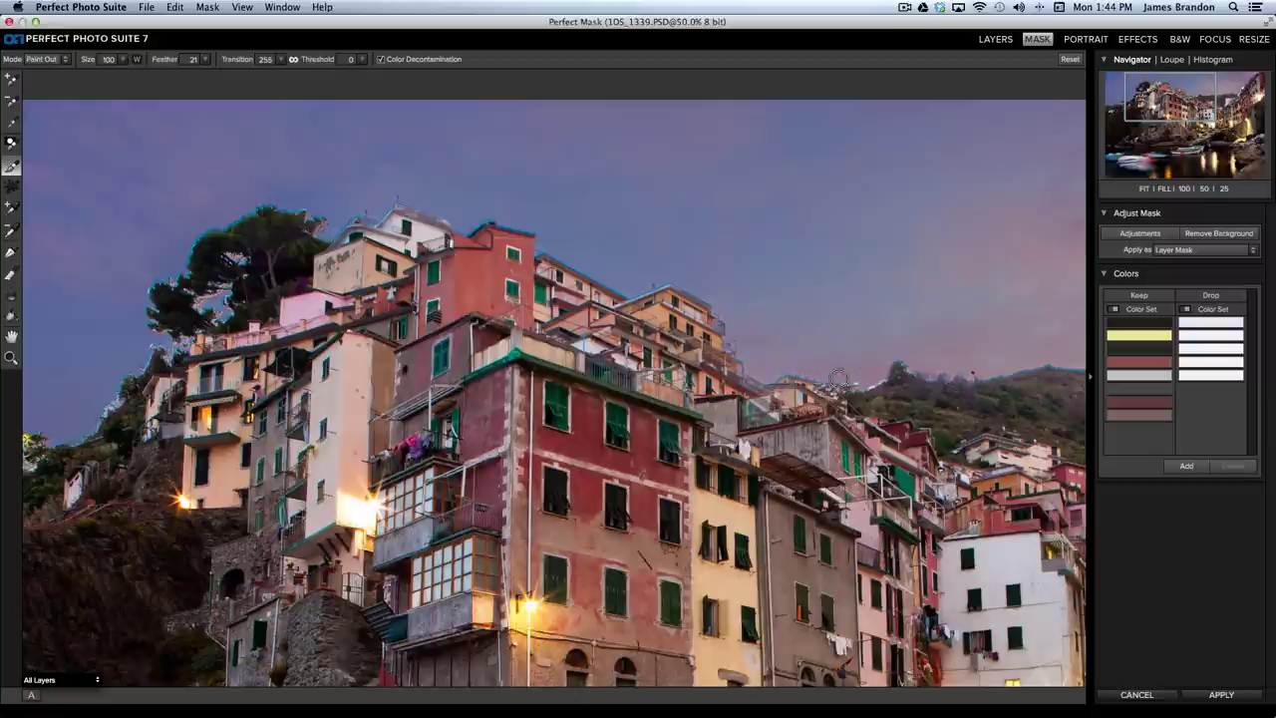
{"action": "left_click", "coordinate": [837, 377]}
{"action": "left_click", "coordinate": [863, 380]}
- Paint out the bright sky specks along the distant hill's ridge between the two rows of buildings
{"action": "key", "text": "space"}
{"action": "left_click_drag", "start_coordinate": [796, 319], "coordinate": [485, 271]}
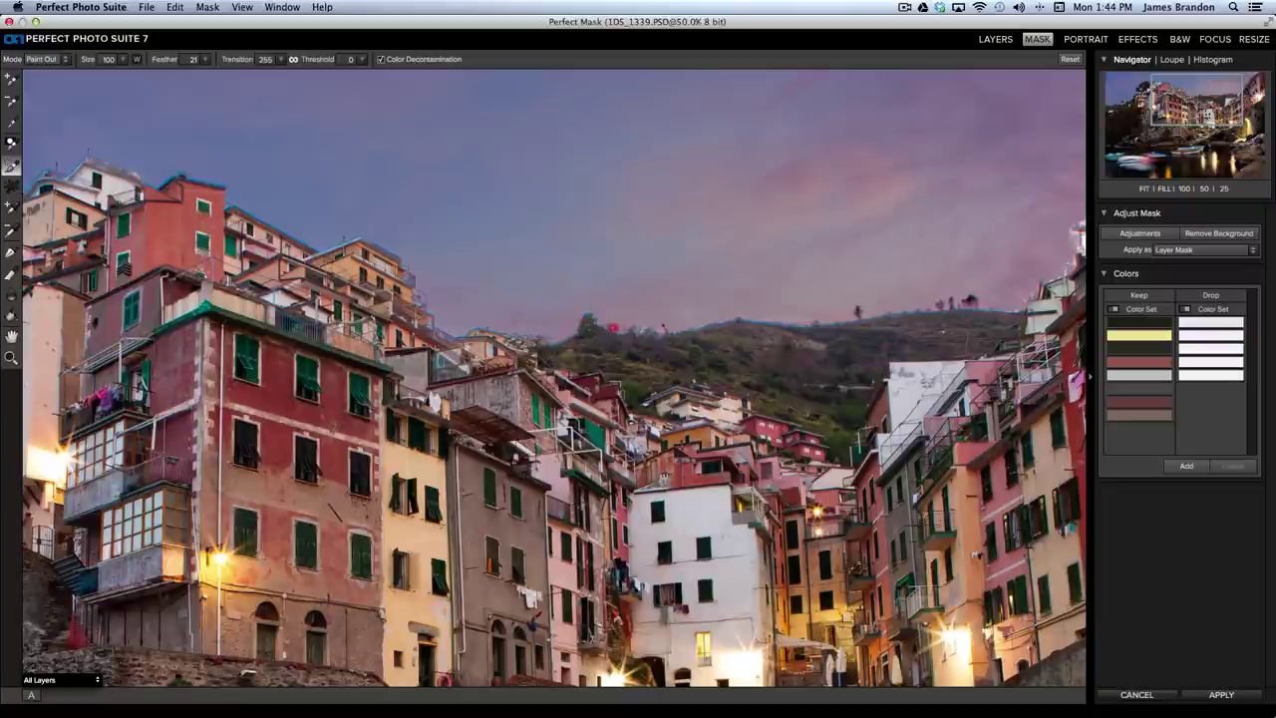
{"action": "mouse_move", "coordinate": [613, 328]}
{"action": "left_mouse_down"}
{"action": "mouse_move", "coordinate": [645, 328]}
{"action": "mouse_move", "coordinate": [538, 324]}
{"action": "left_mouse_up"}
{"action": "key", "text": "space"}
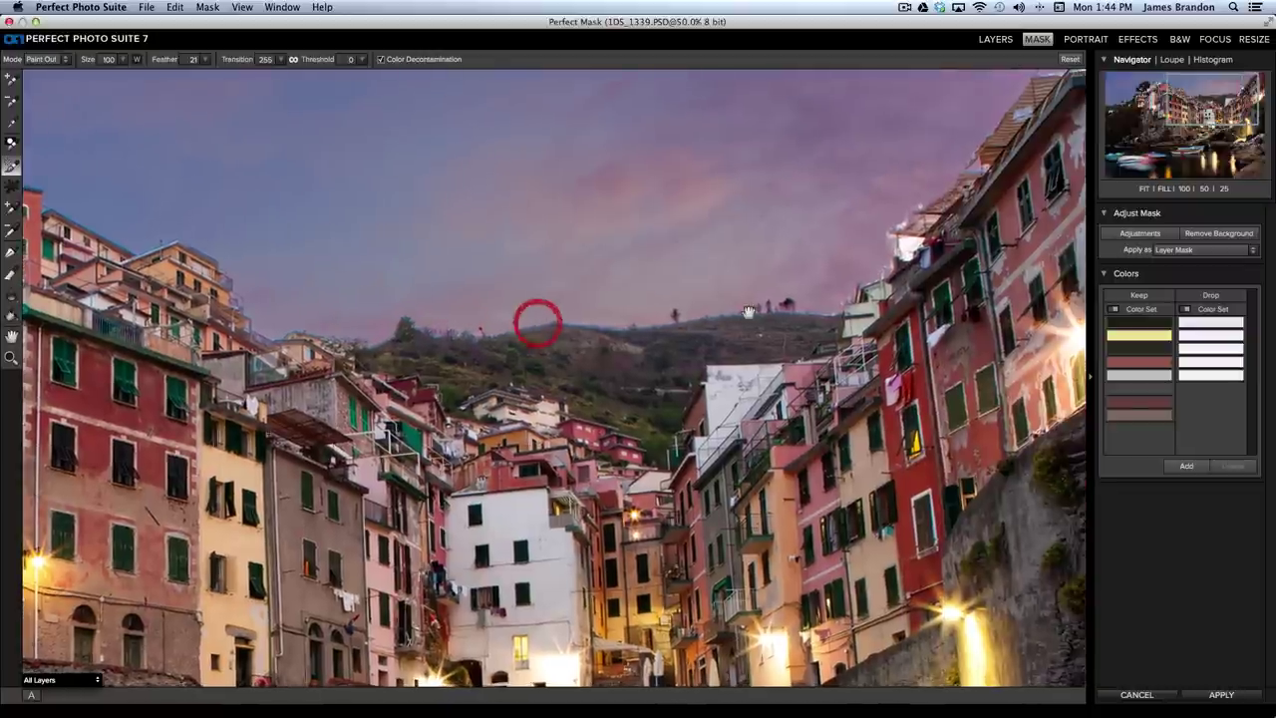
{"action": "left_click", "coordinate": [834, 299]}
{"action": "left_click", "coordinate": [523, 323]}
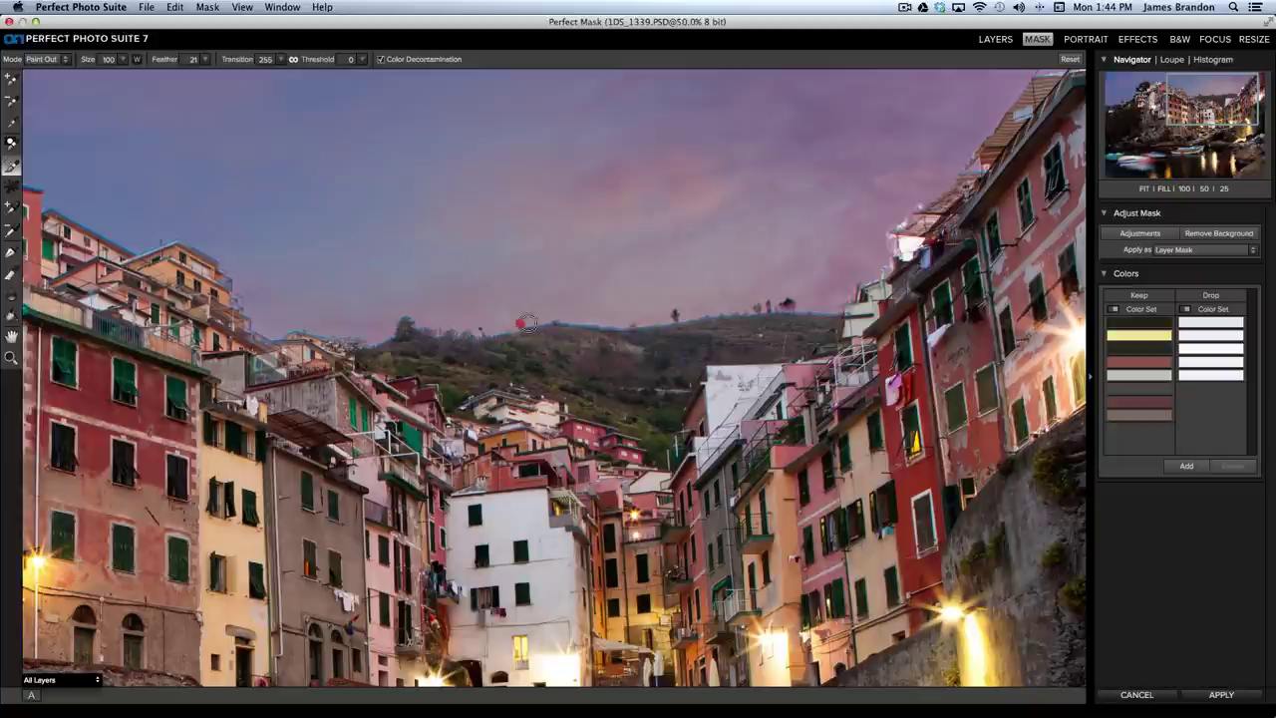
{"action": "left_click_drag", "start_coordinate": [527, 323], "coordinate": [322, 339]}
{"action": "key", "text": "space"}
{"action": "left_click_drag", "start_coordinate": [681, 280], "coordinate": [487, 319]}
{"action": "left_click", "coordinate": [487, 320]}
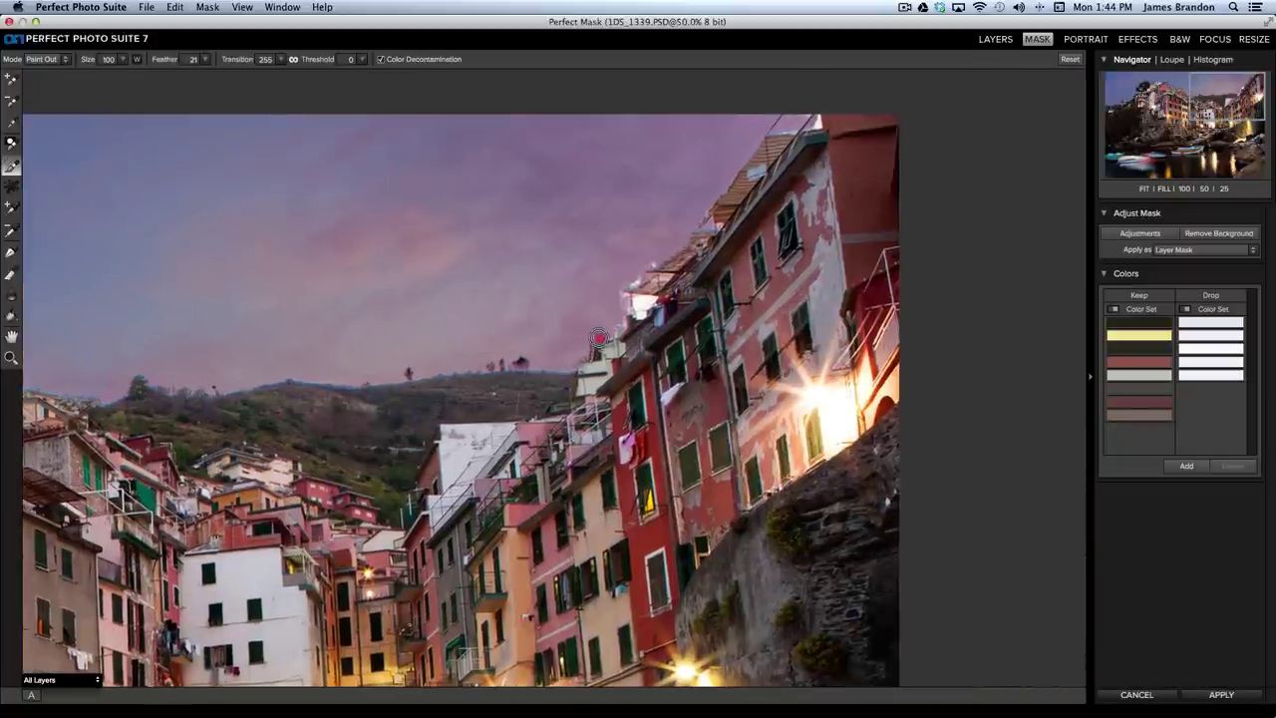
- Paint out the bright sky remnants around the rooftops, terraces and awnings of the buildings opposite the hilltop village
{"action": "left_click_drag", "start_coordinate": [598, 339], "coordinate": [646, 301]}
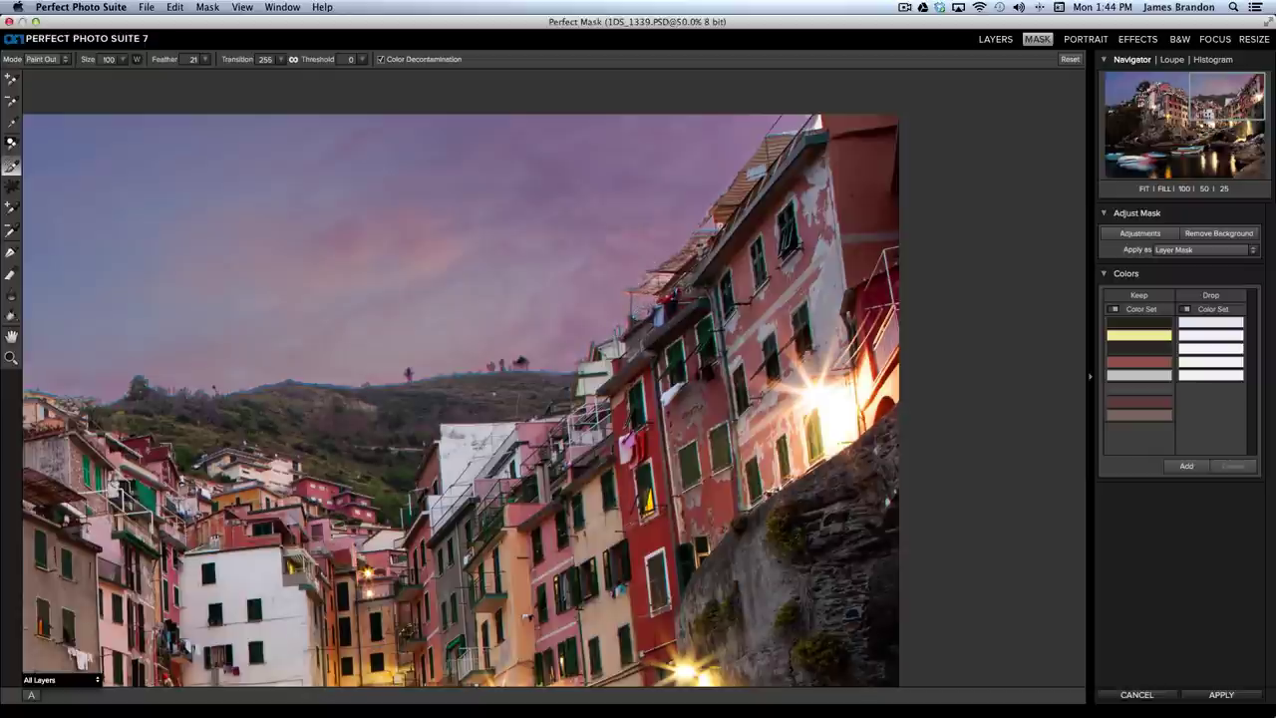
{"action": "left_click", "coordinate": [646, 297]}
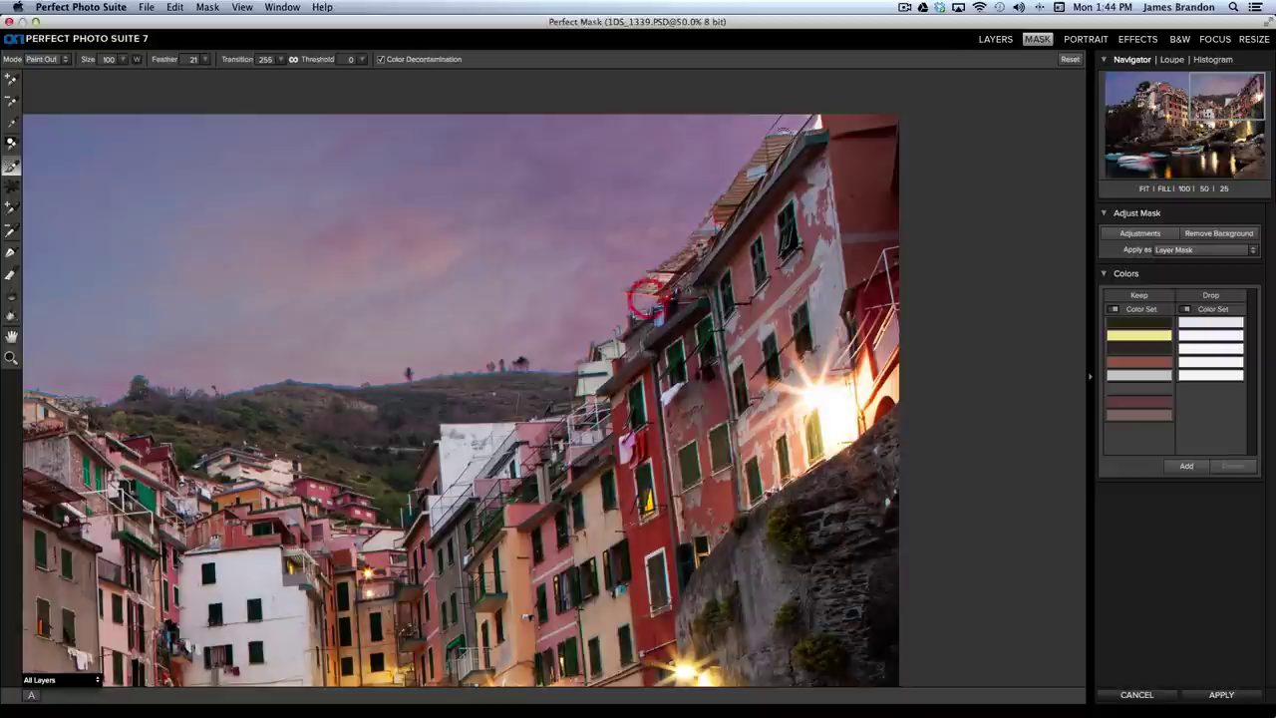
{"action": "left_click", "coordinate": [796, 130]}
{"action": "left_click_drag", "start_coordinate": [796, 130], "coordinate": [817, 117]}
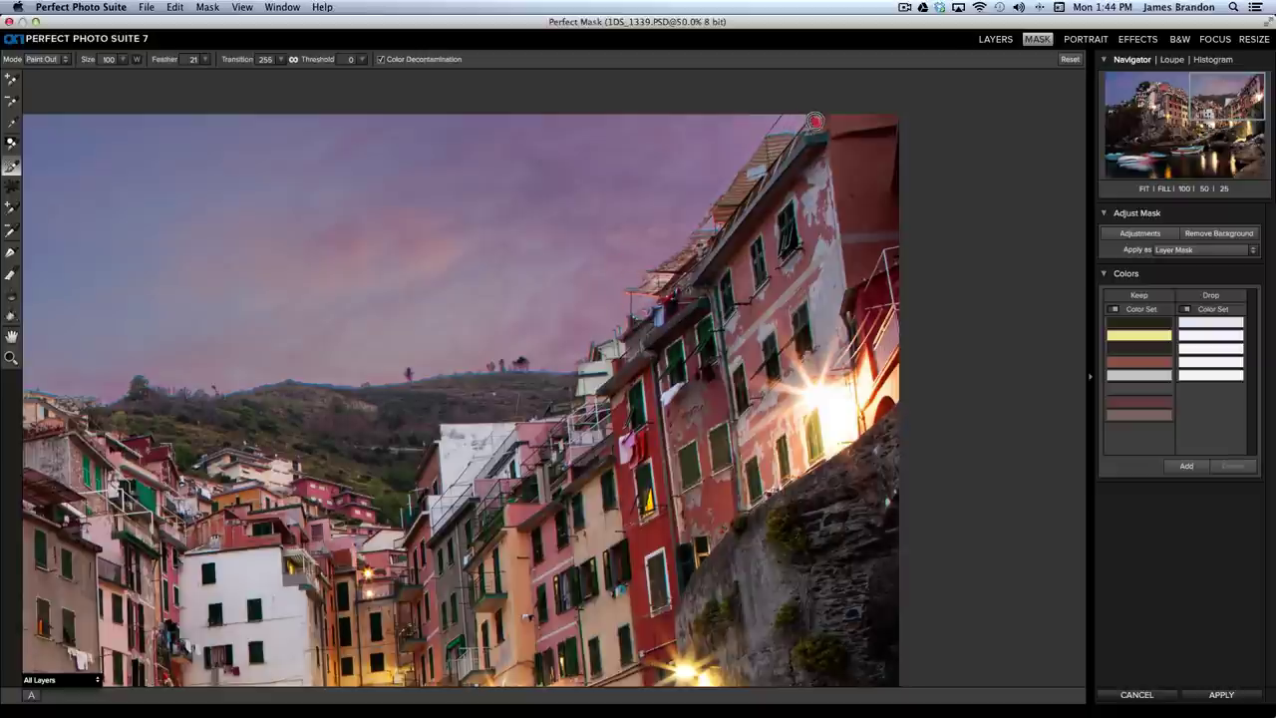
{"action": "left_click", "coordinate": [699, 225]}
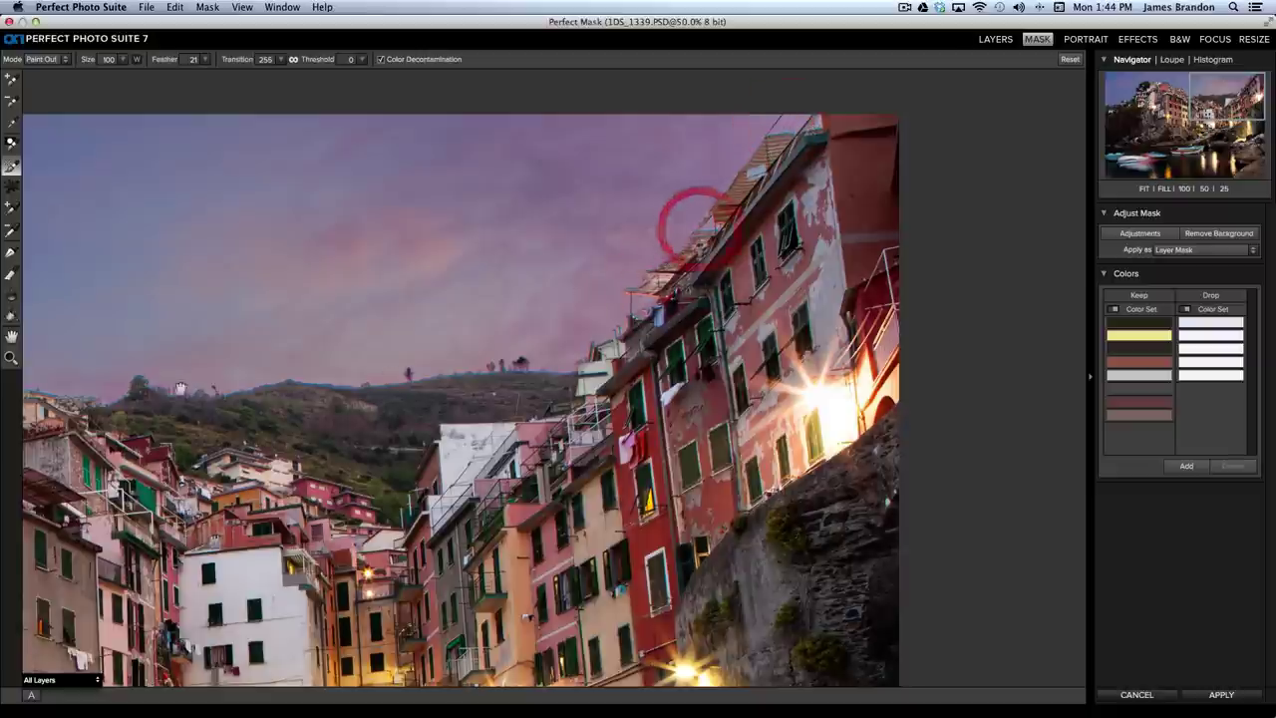
- Touch up the mask above the hilltop houses and along the top of the dark tree's crown in Paint Out mode
{"action": "left_click_drag", "start_coordinate": [199, 374], "coordinate": [575, 346]}
{"action": "left_click_drag", "start_coordinate": [299, 276], "coordinate": [489, 310]}
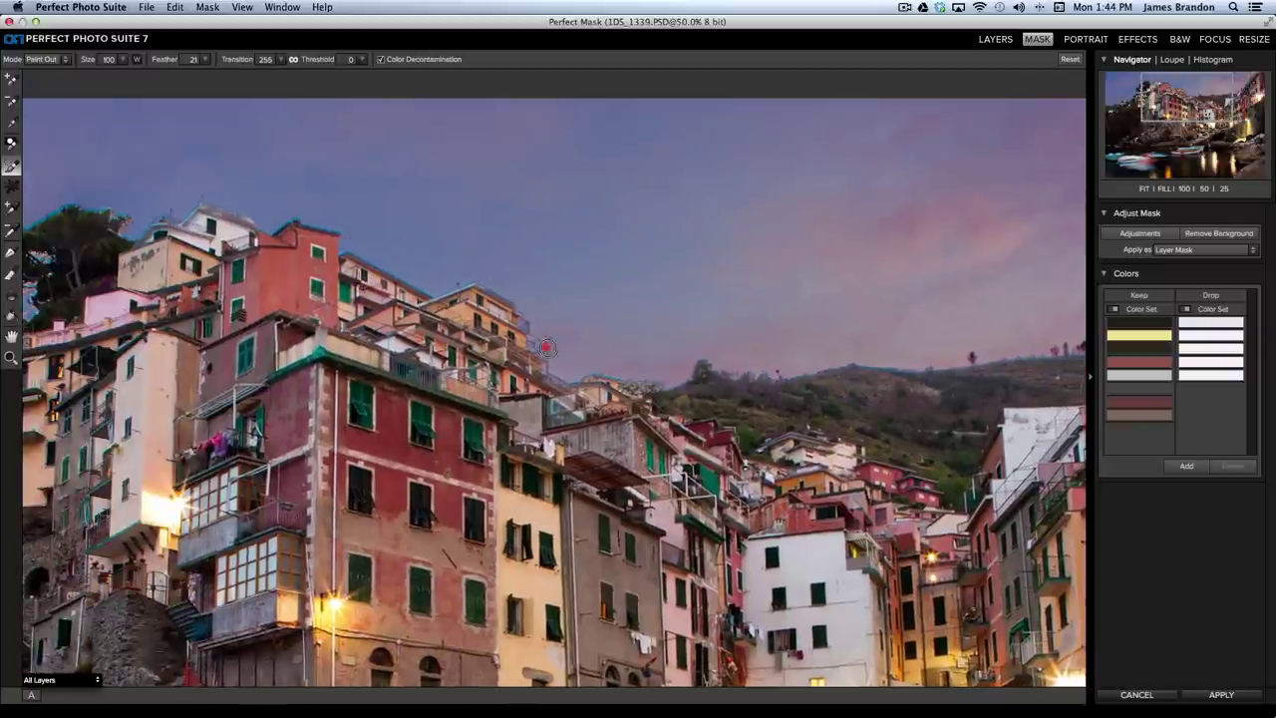
{"action": "left_click_drag", "start_coordinate": [342, 269], "coordinate": [537, 284]}
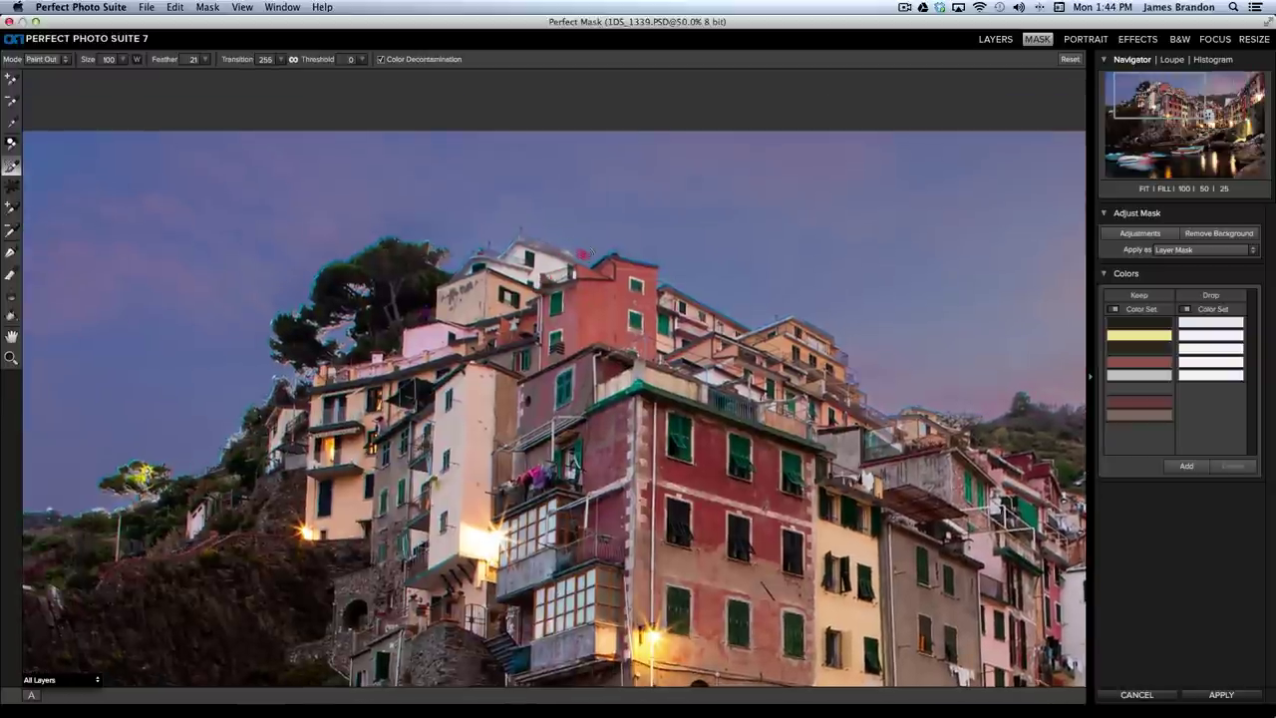
{"action": "left_click", "coordinate": [502, 237]}
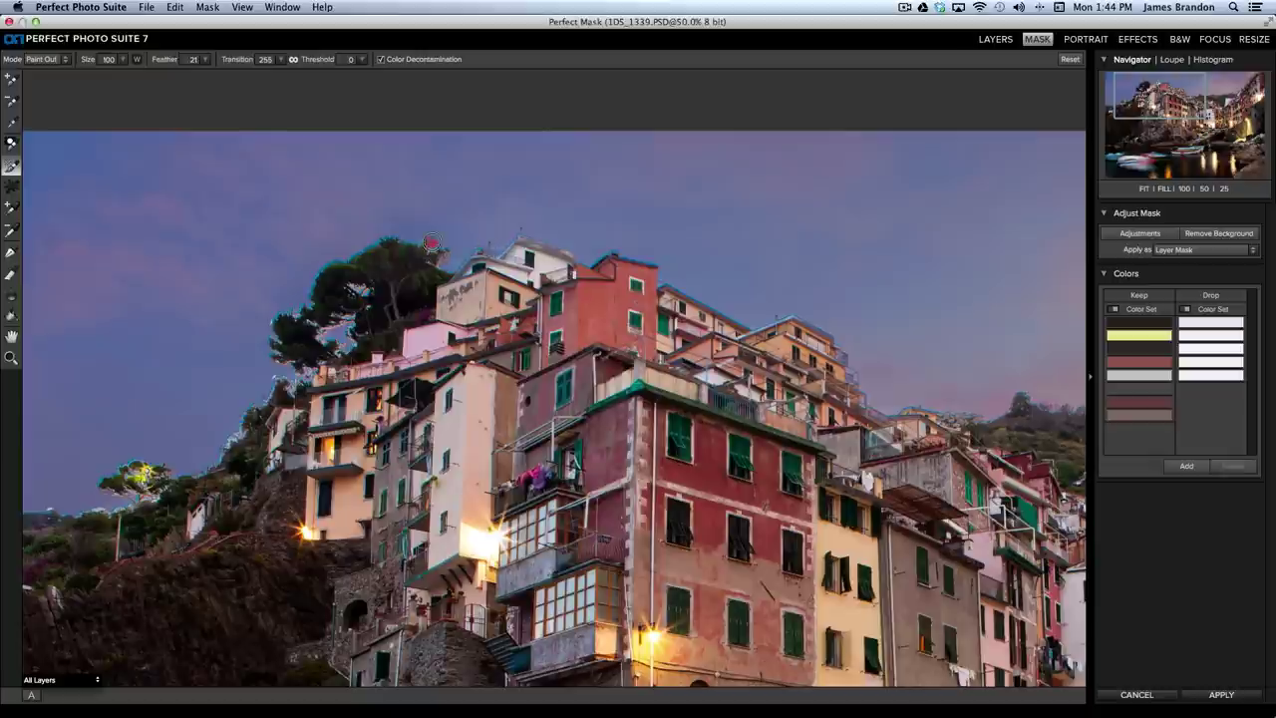
{"action": "left_click", "coordinate": [404, 242]}
- Paint out the bright gaps in the hilltop tree and the fringe at the cream house's roof edge beside it
{"action": "left_click_drag", "start_coordinate": [348, 296], "coordinate": [276, 336]}
{"action": "left_click", "coordinate": [448, 273]}
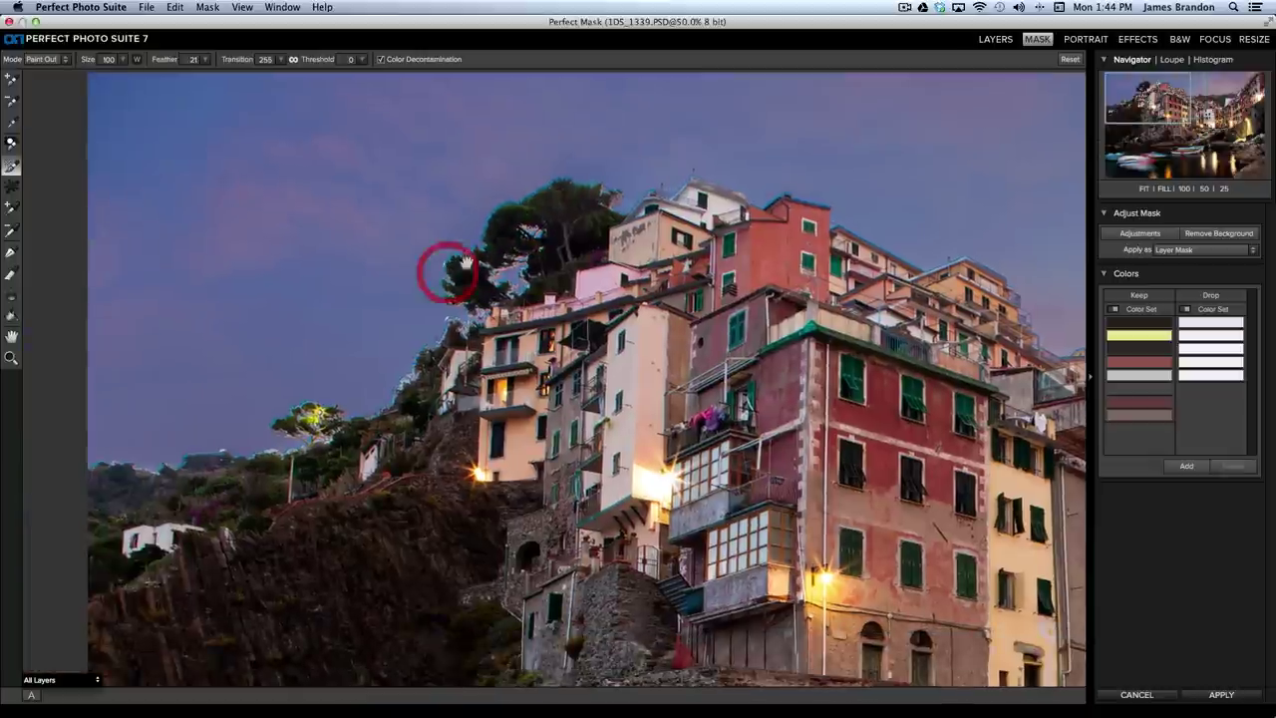
{"action": "left_click", "coordinate": [458, 297]}
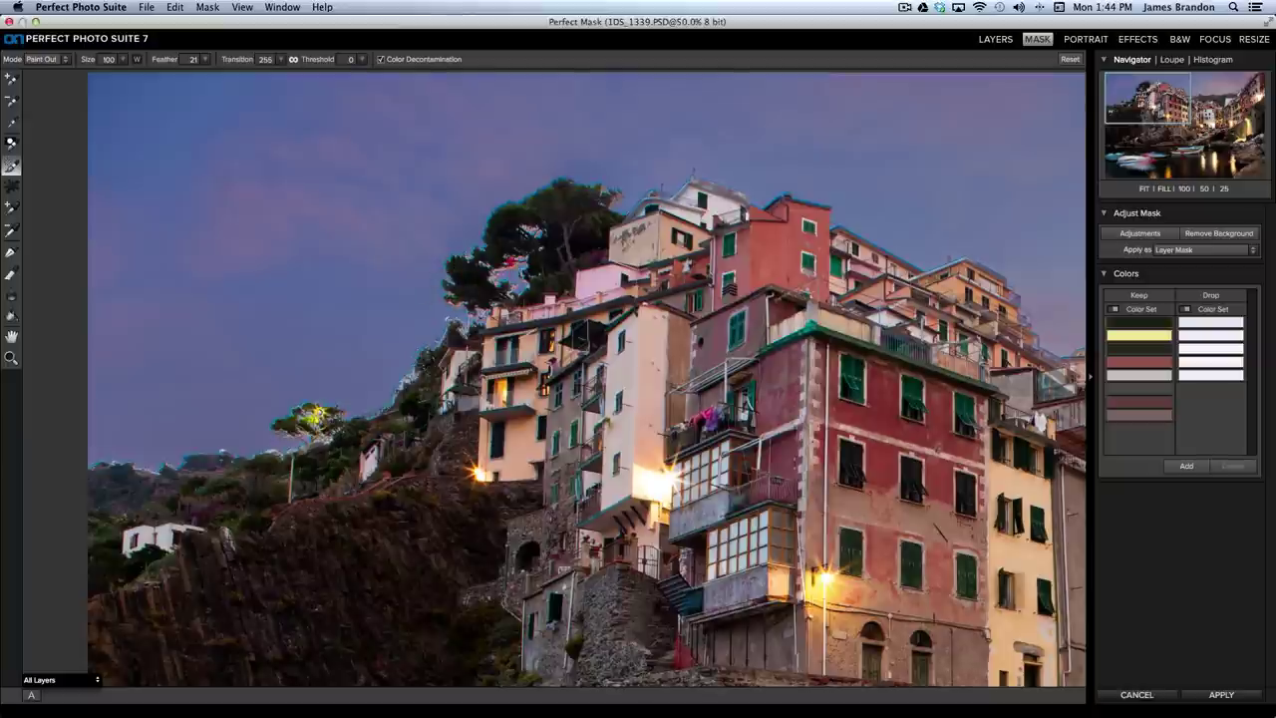
{"action": "left_click", "coordinate": [558, 231]}
{"action": "left_click_drag", "start_coordinate": [628, 211], "coordinate": [649, 191]}
{"action": "left_click", "coordinate": [549, 212]}
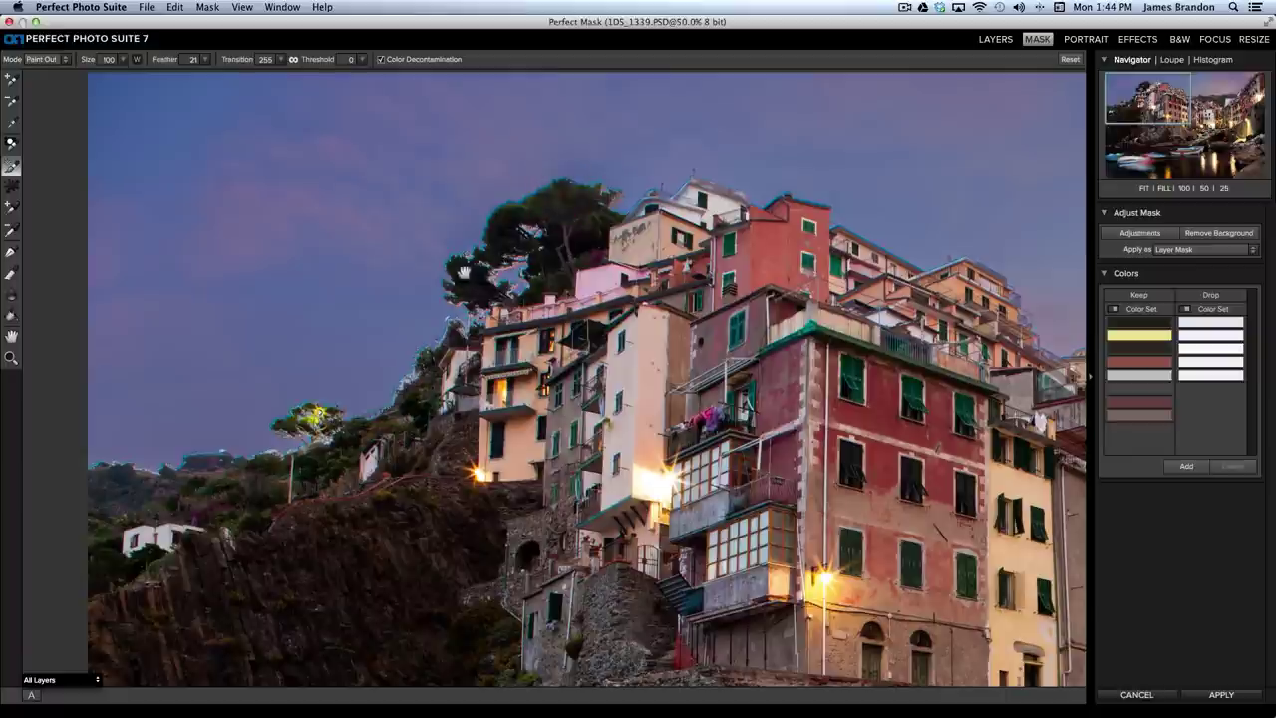
- Check the mask edges around the village and apply the finished mask to layer 1DS_1339 as a layer mask
{"action": "scroll", "coordinate": [462, 271], "scroll_direction": "down", "scroll_amount": 5}
{"action": "scroll", "coordinate": [463, 271], "scroll_direction": "left", "scroll_amount": 5}
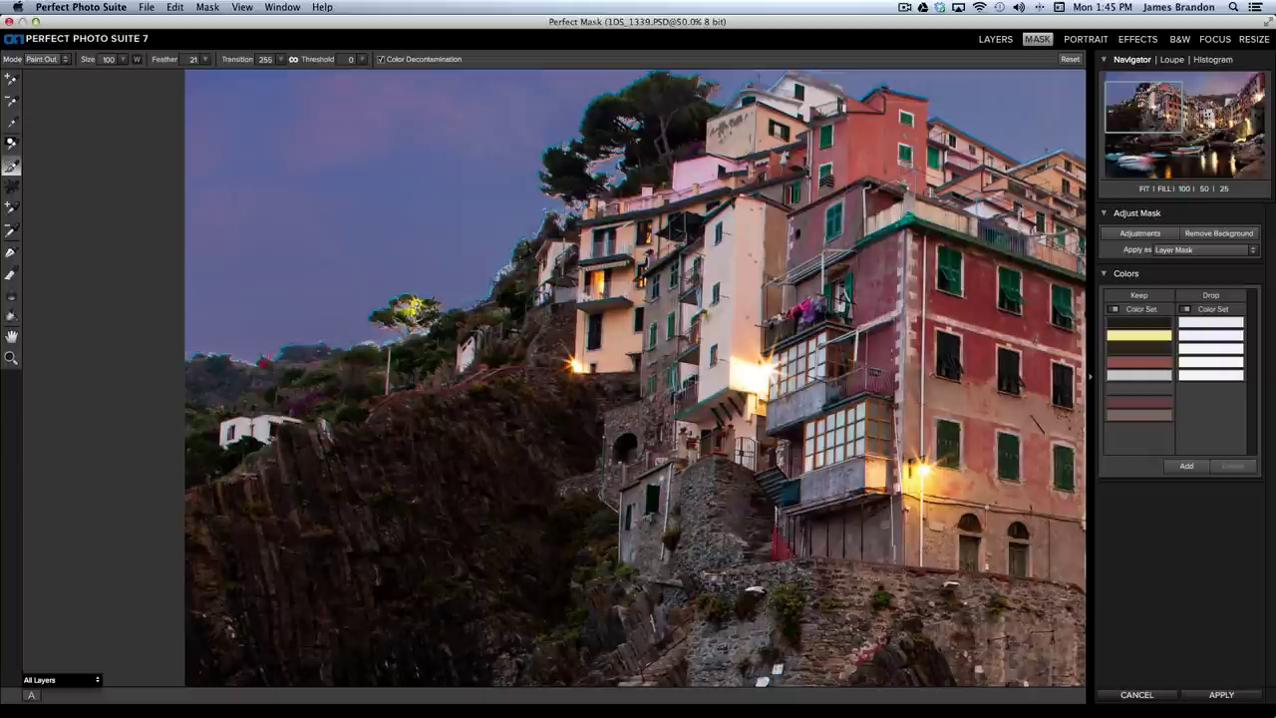
{"action": "scroll", "coordinate": [299, 309], "scroll_direction": "right", "scroll_amount": 10}
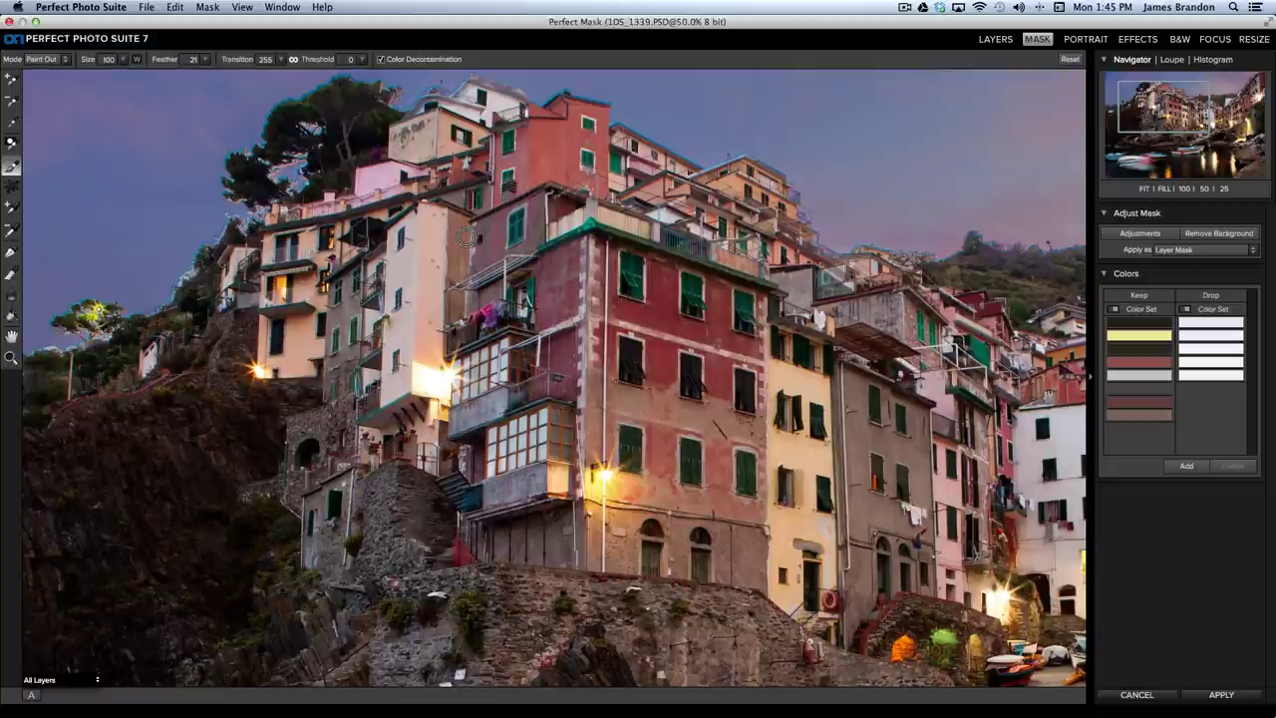
{"action": "key", "text": "super+0"}
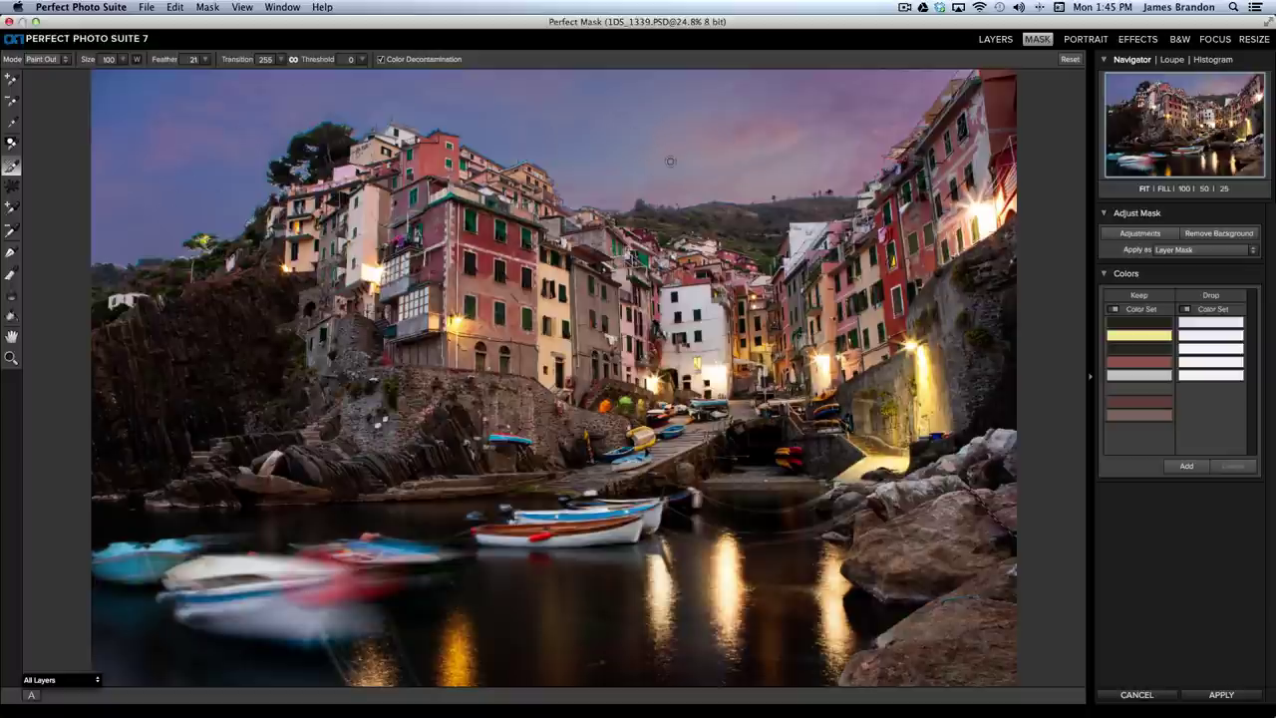
{"action": "left_click", "coordinate": [1221, 695]}
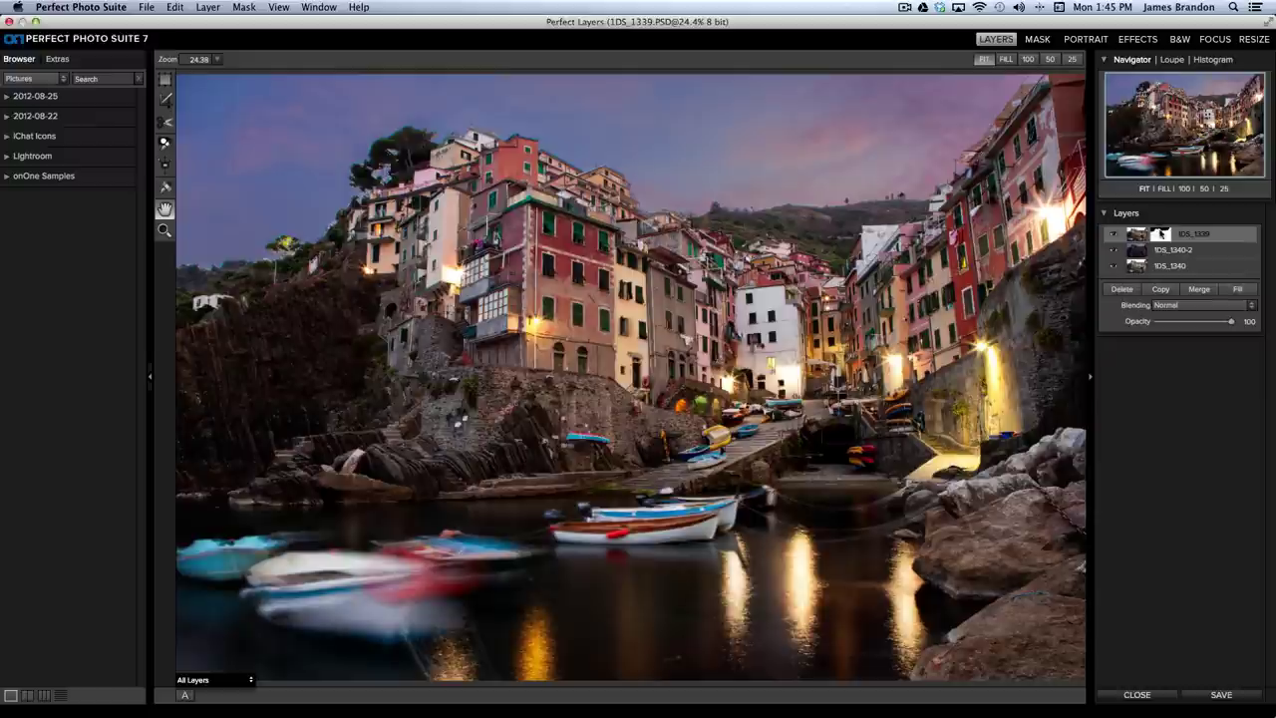
{"action": "left_click", "coordinate": [1156, 251]}
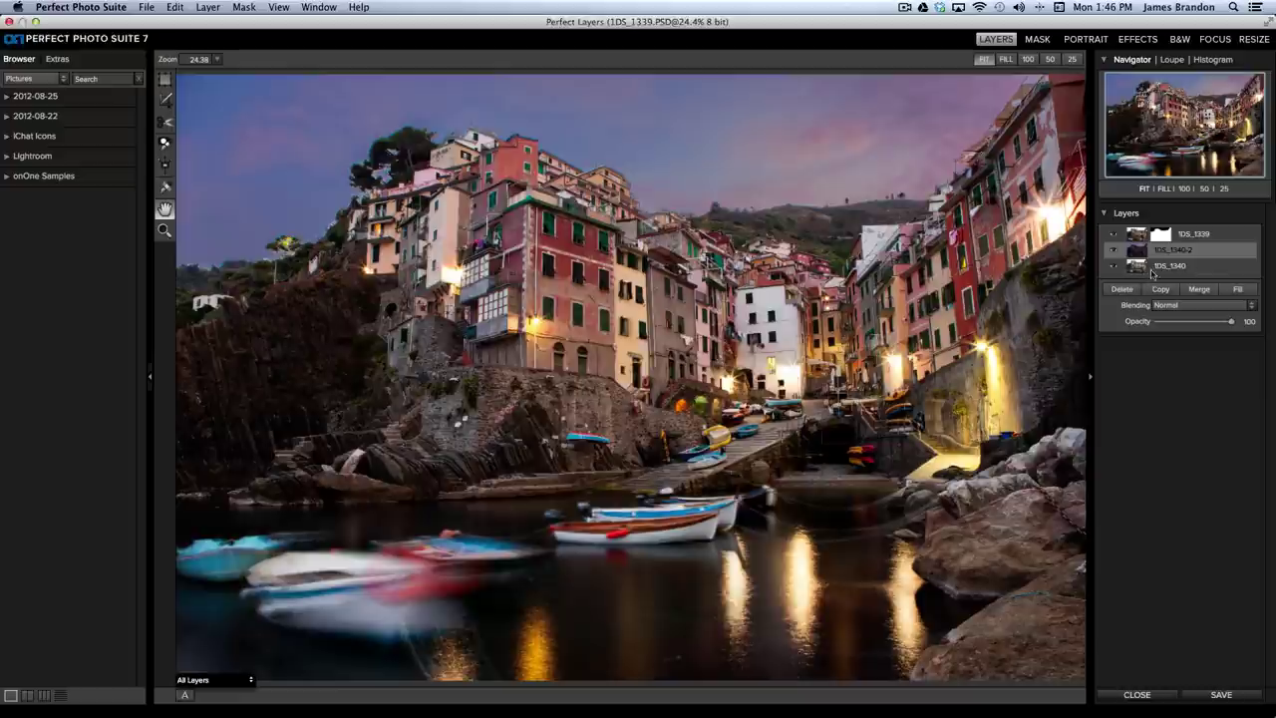
{"action": "left_click", "coordinate": [1158, 235]}
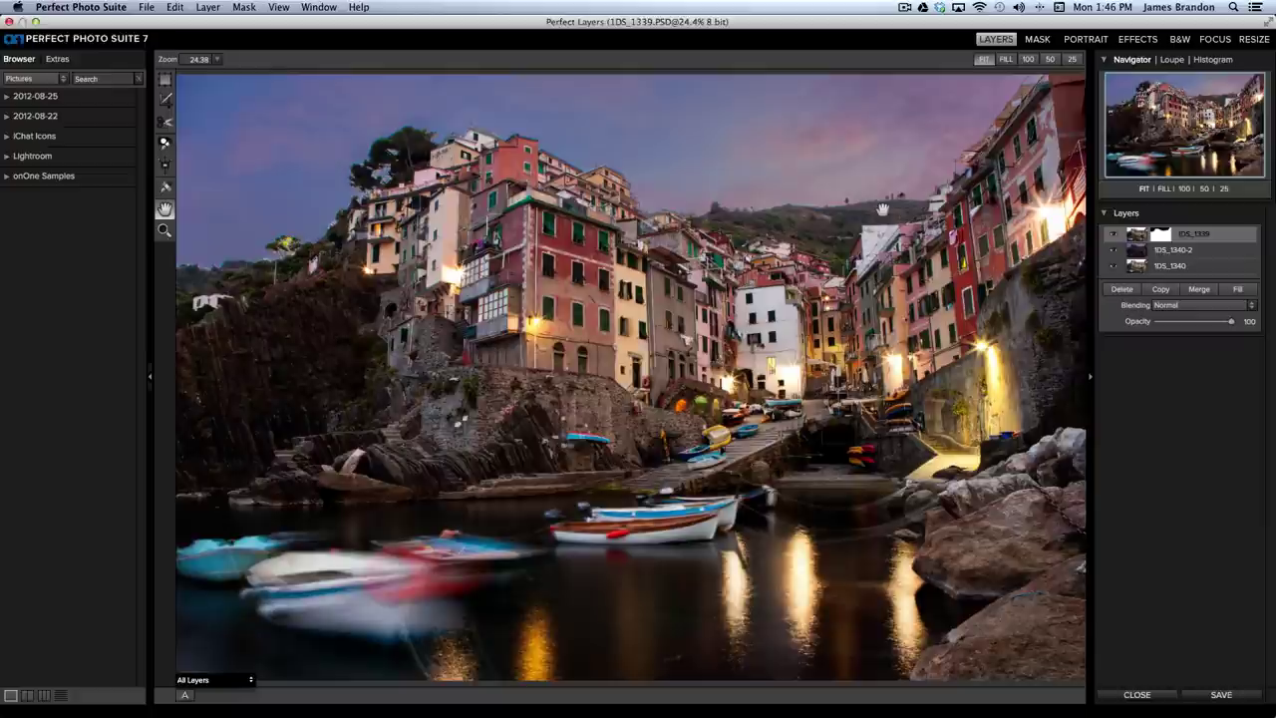
{"action": "left_click", "coordinate": [1156, 237]}
{"action": "left_click", "coordinate": [1156, 237]}
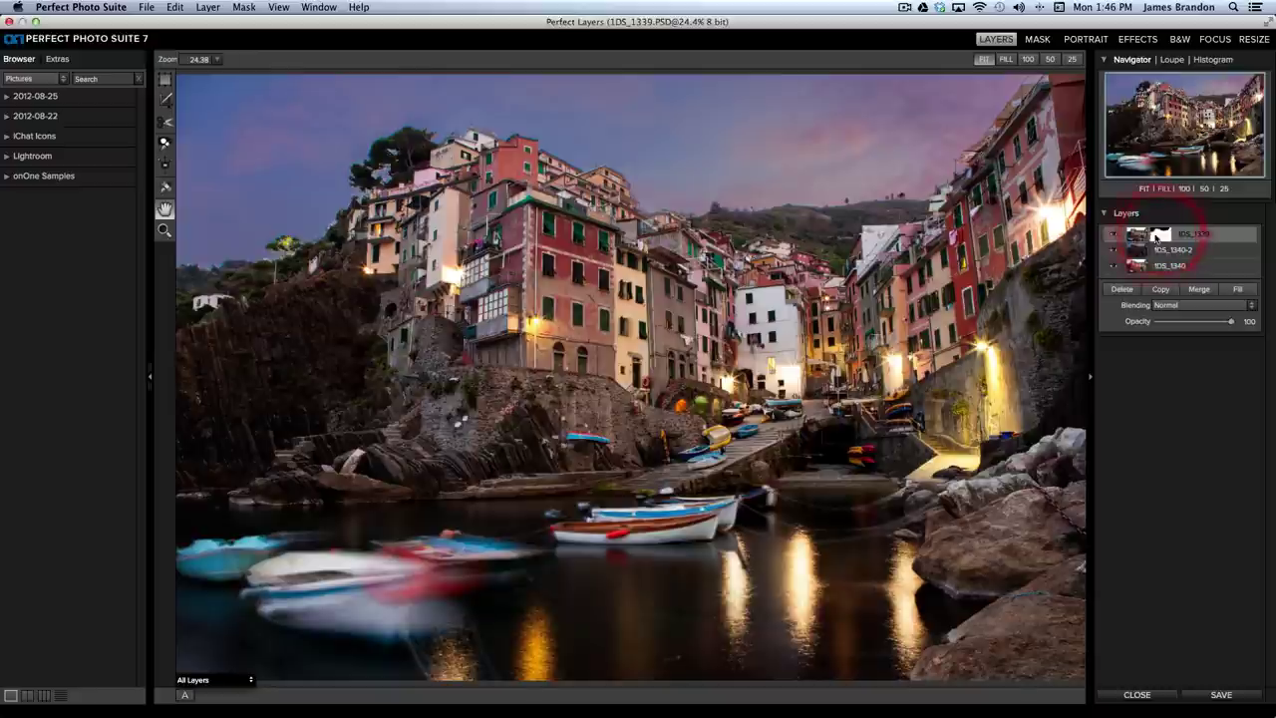
- Paint out the bright fringe along the distant ridge at the image's left edge on layer 1DS_1339's mask, using a size 90 masking brush
{"action": "left_click", "coordinate": [165, 143]}
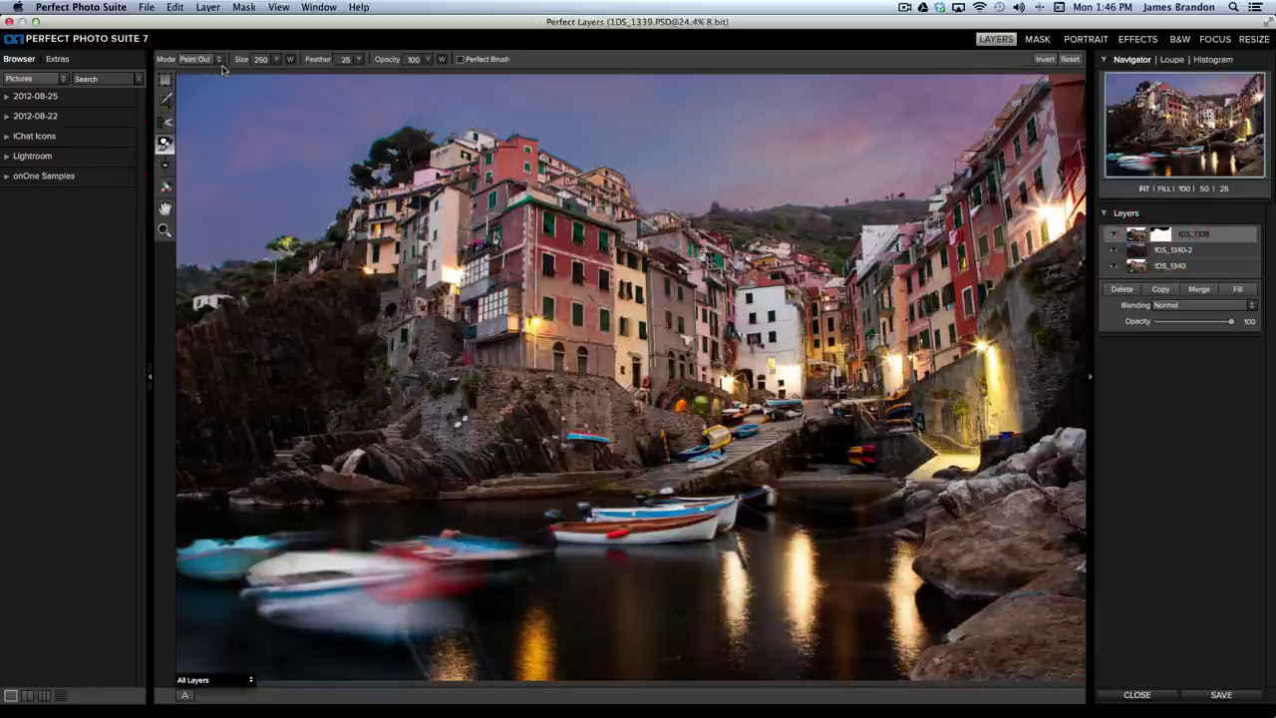
{"action": "key", "text": "super+equal"}
{"action": "key", "text": "super+equal"}
{"action": "key", "text": "super+equal"}
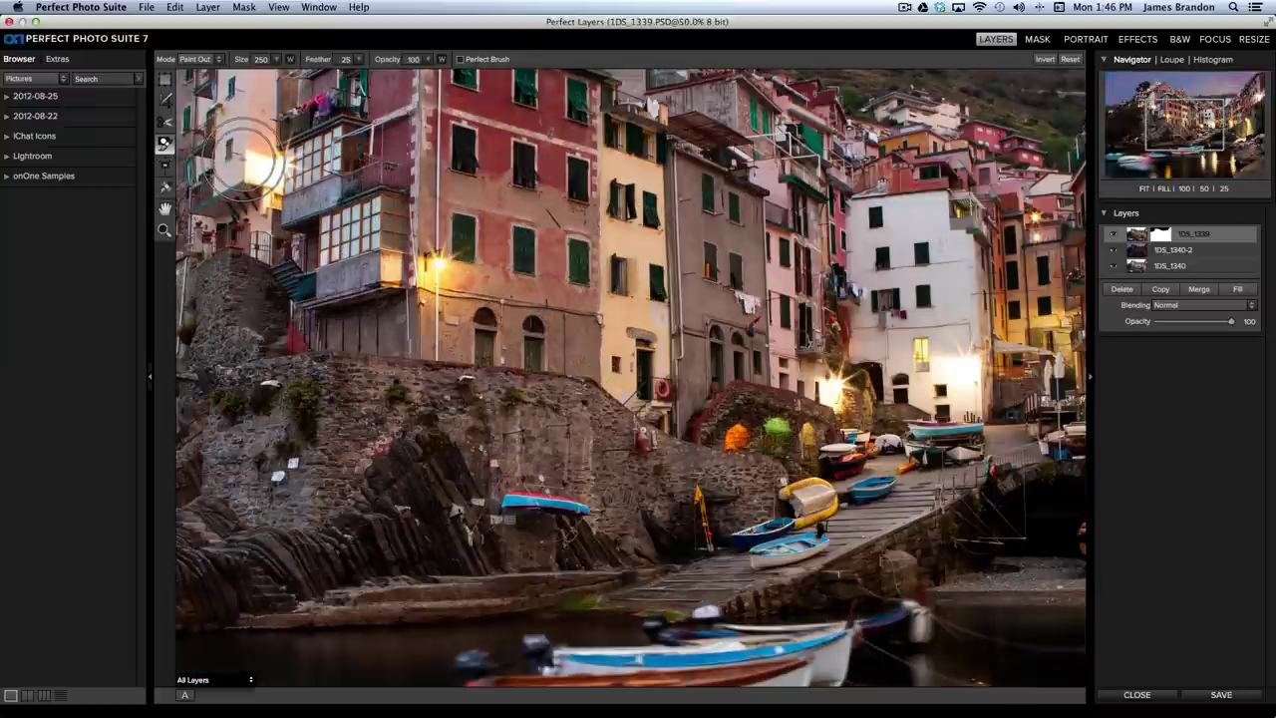
{"action": "left_click_drag", "start_coordinate": [208, 140], "coordinate": [829, 267]}
{"action": "left_click_drag", "start_coordinate": [608, 249], "coordinate": [673, 251]}
{"action": "key", "text": "bracketleft"}
{"action": "key", "text": "bracketleft"}
{"action": "key", "text": "bracketleft"}
{"action": "key", "text": "bracketleft"}
{"action": "key", "text": "bracketleft"}
{"action": "key", "text": "bracketleft"}
{"action": "key", "text": "bracketleft"}
{"action": "key", "text": "bracketleft"}
{"action": "key", "text": "bracketleft"}
{"action": "key", "text": "bracketleft"}
{"action": "key", "text": "bracketleft"}
{"action": "key", "text": "bracketleft"}
{"action": "key", "text": "bracketleft"}
{"action": "key", "text": "bracketleft"}
{"action": "key", "text": "bracketleft"}
{"action": "key", "text": "bracketleft"}
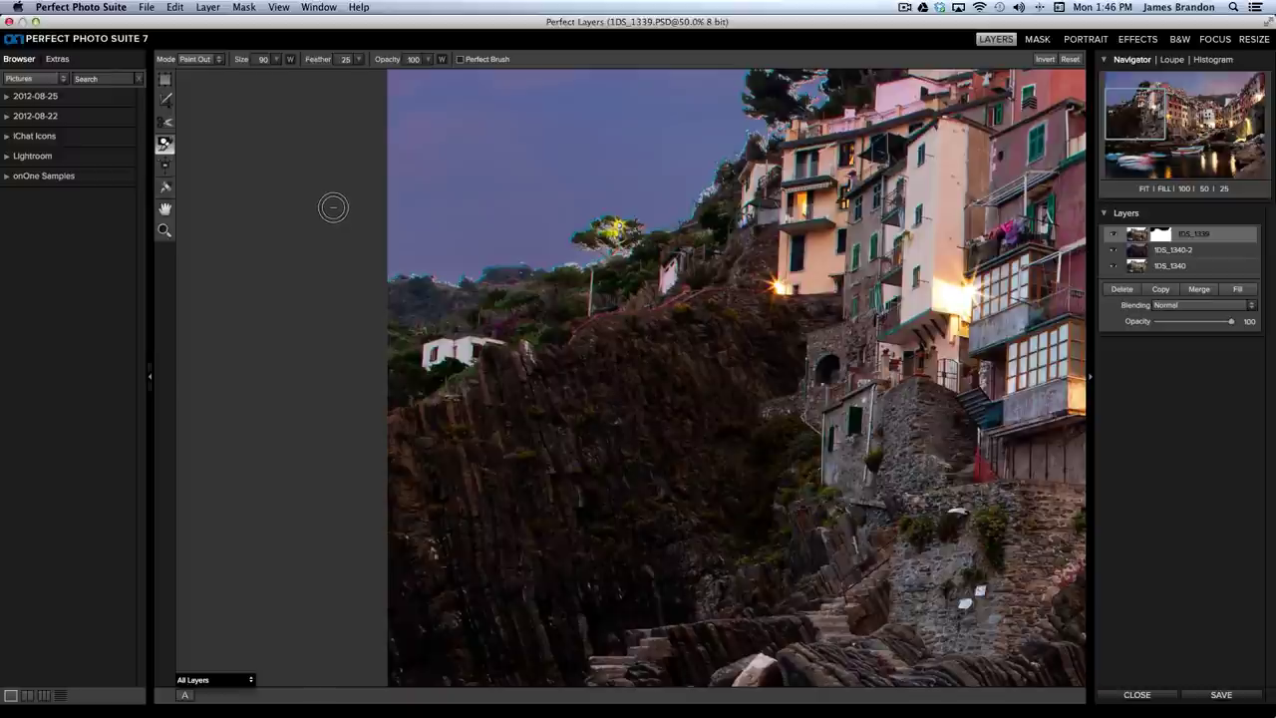
{"action": "left_click", "coordinate": [397, 274]}
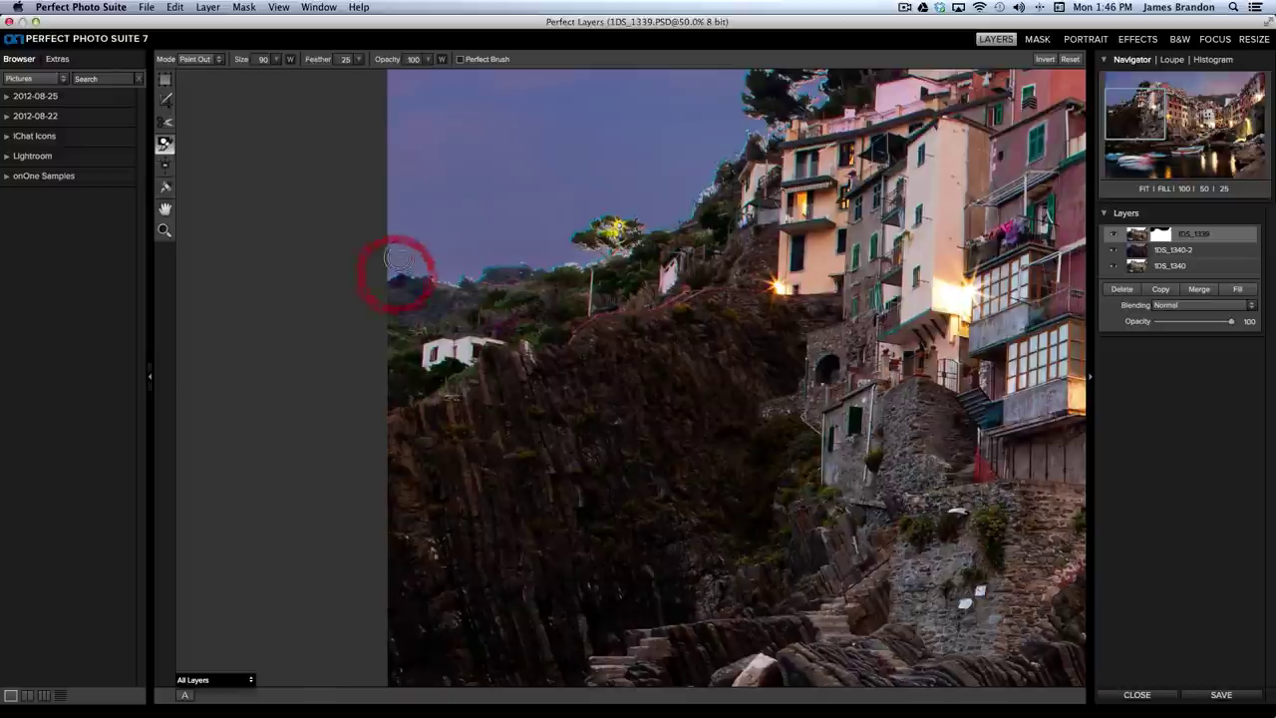
{"action": "mouse_move", "coordinate": [385, 277]}
{"action": "left_mouse_down"}
{"action": "mouse_move", "coordinate": [451, 281]}
{"action": "mouse_move", "coordinate": [502, 255]}
{"action": "mouse_move", "coordinate": [424, 269]}
{"action": "left_mouse_up"}
{"action": "left_click", "coordinate": [480, 259]}
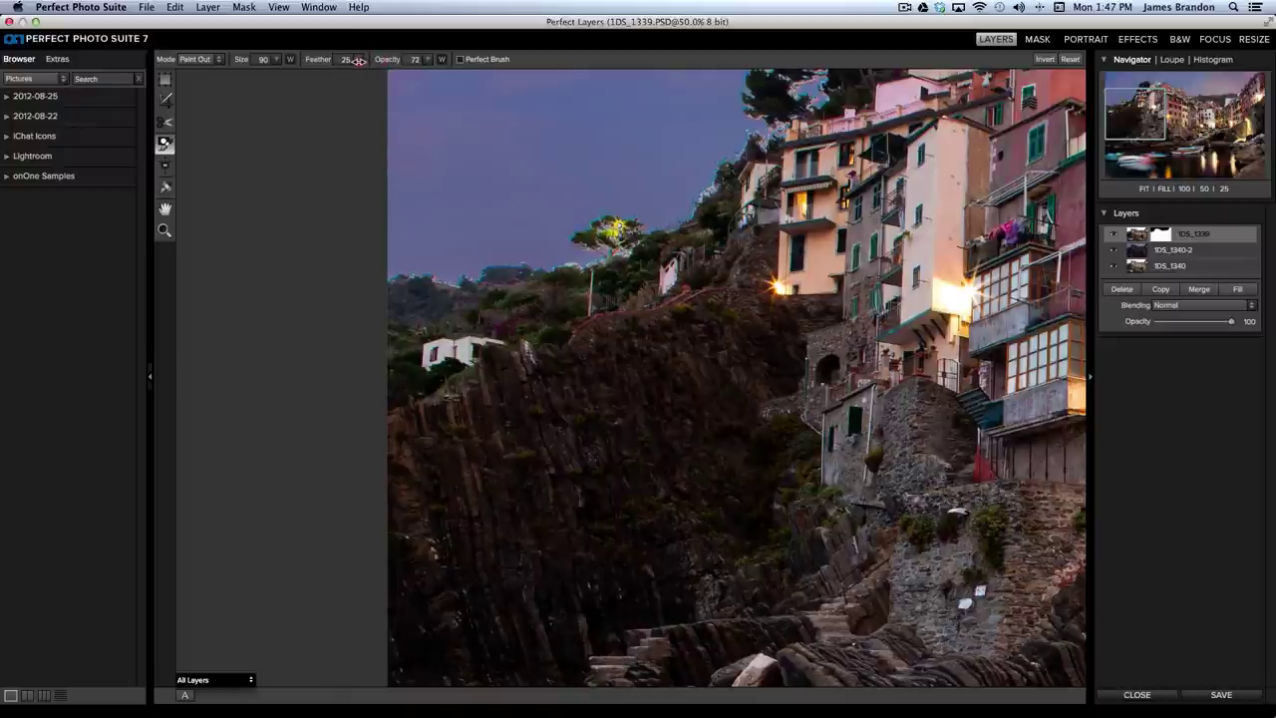
- Paint out the halo along the distant ridge, the lone tree and the hillside with brush size 60, feather 78 and opacity 68
{"action": "left_click_drag", "start_coordinate": [359, 61], "coordinate": [308, 61]}
{"action": "left_click_drag", "start_coordinate": [391, 266], "coordinate": [455, 272]}
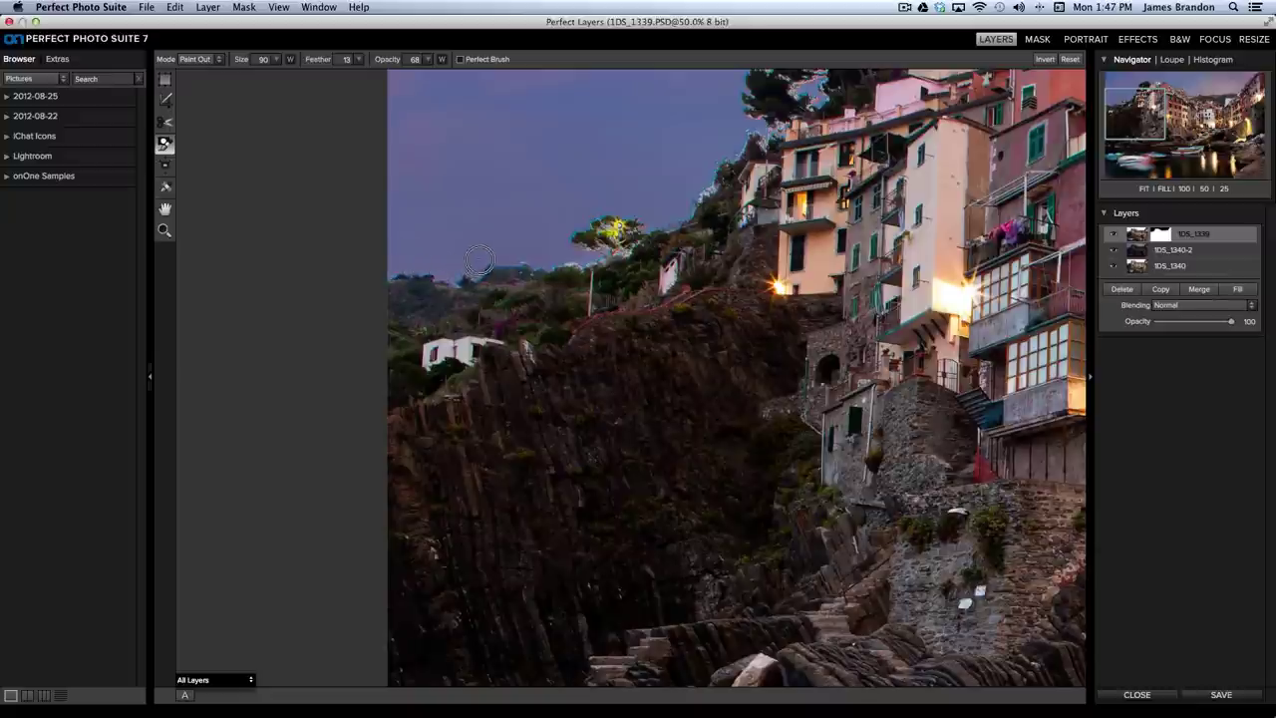
{"action": "left_click", "coordinate": [454, 269]}
{"action": "mouse_move", "coordinate": [380, 269]}
{"action": "left_mouse_down"}
{"action": "mouse_move", "coordinate": [442, 270]}
{"action": "mouse_move", "coordinate": [396, 271]}
{"action": "mouse_move", "coordinate": [383, 290]}
{"action": "mouse_move", "coordinate": [435, 269]}
{"action": "mouse_move", "coordinate": [469, 277]}
{"action": "mouse_move", "coordinate": [510, 253]}
{"action": "mouse_move", "coordinate": [482, 269]}
{"action": "mouse_move", "coordinate": [589, 257]}
{"action": "mouse_move", "coordinate": [485, 264]}
{"action": "mouse_move", "coordinate": [594, 253]}
{"action": "mouse_move", "coordinate": [600, 240]}
{"action": "mouse_move", "coordinate": [585, 238]}
{"action": "mouse_move", "coordinate": [600, 235]}
{"action": "mouse_move", "coordinate": [578, 239]}
{"action": "mouse_move", "coordinate": [638, 212]}
{"action": "mouse_move", "coordinate": [405, 320]}
{"action": "mouse_move", "coordinate": [384, 286]}
{"action": "mouse_move", "coordinate": [424, 286]}
{"action": "mouse_move", "coordinate": [394, 312]}
{"action": "mouse_move", "coordinate": [426, 316]}
{"action": "mouse_move", "coordinate": [454, 301]}
{"action": "mouse_move", "coordinate": [393, 301]}
{"action": "mouse_move", "coordinate": [517, 271]}
{"action": "left_mouse_up"}
{"action": "left_click_drag", "start_coordinate": [521, 208], "coordinate": [356, 242]}
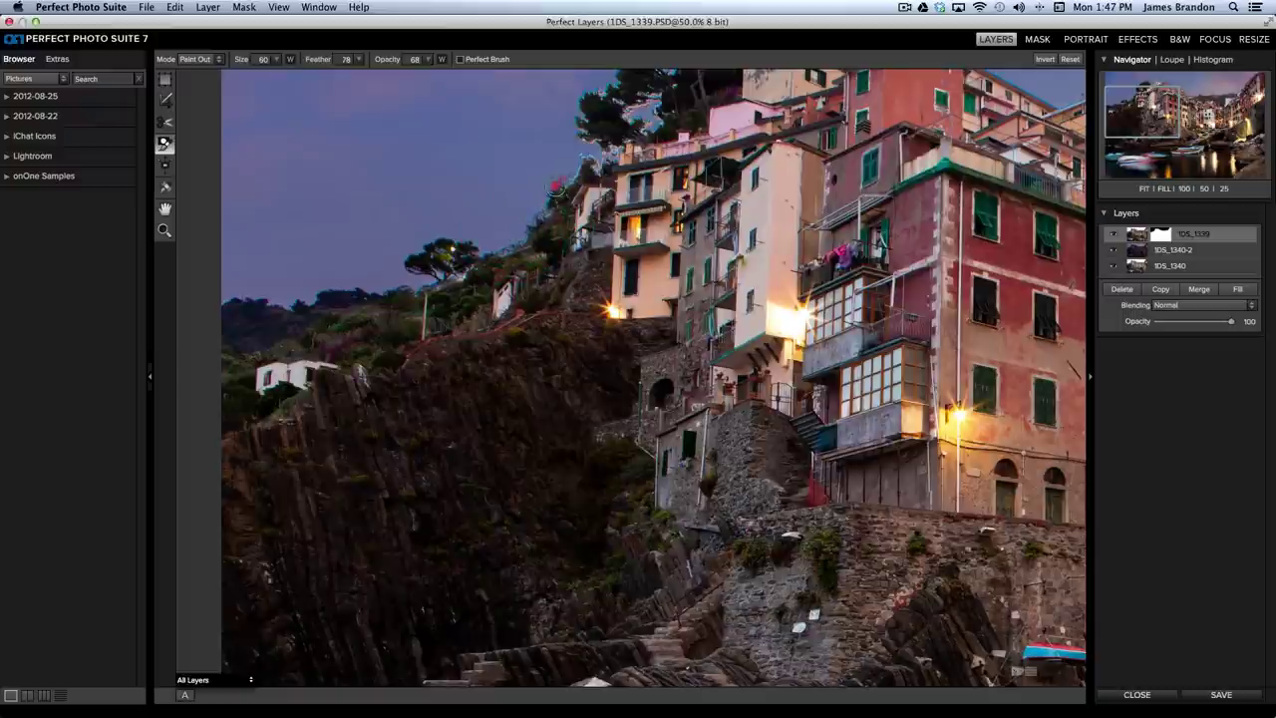
{"action": "mouse_move", "coordinate": [523, 172]}
{"action": "left_mouse_down"}
{"action": "mouse_move", "coordinate": [388, 320]}
{"action": "mouse_move", "coordinate": [464, 295]}
{"action": "mouse_move", "coordinate": [443, 272]}
{"action": "mouse_move", "coordinate": [456, 235]}
{"action": "mouse_move", "coordinate": [444, 248]}
{"action": "mouse_move", "coordinate": [481, 233]}
{"action": "mouse_move", "coordinate": [516, 182]}
{"action": "mouse_move", "coordinate": [550, 164]}
{"action": "mouse_move", "coordinate": [540, 174]}
{"action": "mouse_move", "coordinate": [609, 181]}
{"action": "mouse_move", "coordinate": [609, 197]}
{"action": "mouse_move", "coordinate": [485, 262]}
{"action": "mouse_move", "coordinate": [475, 248]}
{"action": "mouse_move", "coordinate": [520, 246]}
{"action": "mouse_move", "coordinate": [532, 217]}
{"action": "mouse_move", "coordinate": [504, 276]}
{"action": "mouse_move", "coordinate": [528, 263]}
{"action": "mouse_move", "coordinate": [525, 241]}
{"action": "mouse_move", "coordinate": [466, 315]}
{"action": "mouse_move", "coordinate": [421, 272]}
{"action": "mouse_move", "coordinate": [485, 221]}
{"action": "left_mouse_up"}
- Paint out the halo between the rooftops and the small tree at the near end of the green hill, undoing unwanted strokes
{"action": "scroll", "coordinate": [451, 297], "scroll_direction": "right", "scroll_amount": 4}
{"action": "scroll", "coordinate": [451, 297], "scroll_direction": "up", "scroll_amount": 1}
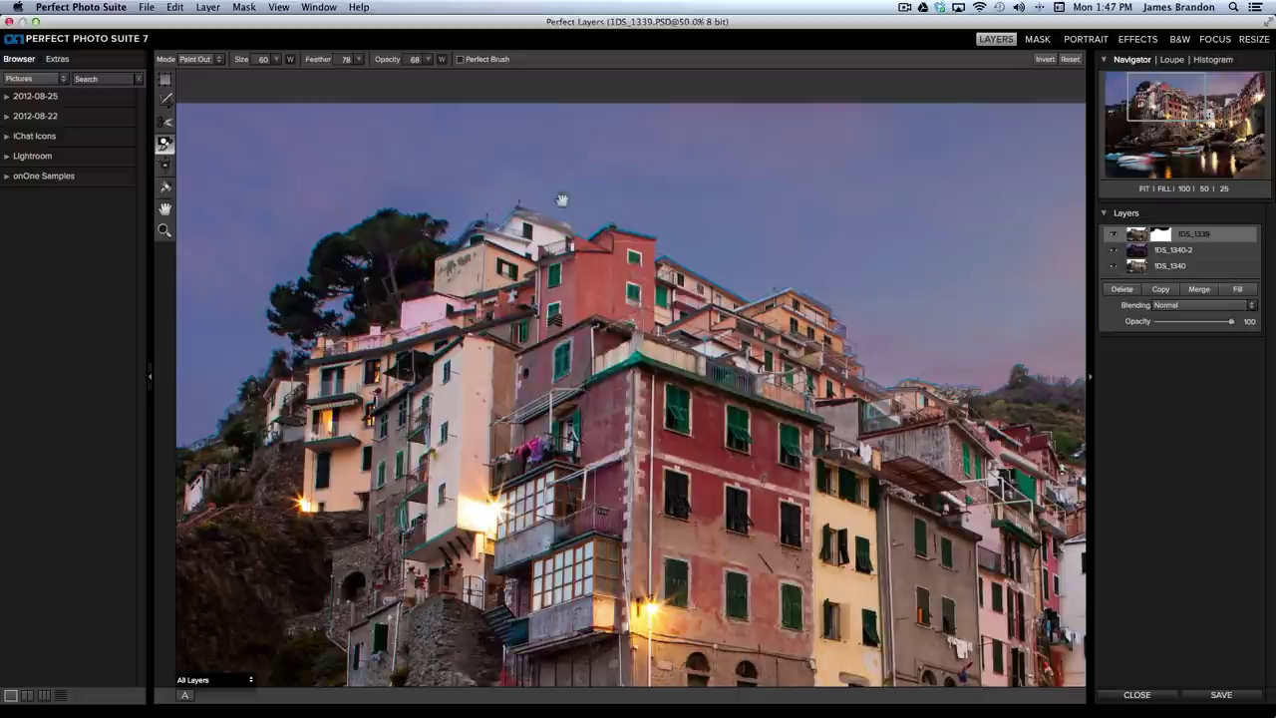
{"action": "scroll", "coordinate": [627, 239], "scroll_direction": "right", "scroll_amount": 5}
{"action": "scroll", "coordinate": [627, 239], "scroll_direction": "down", "scroll_amount": 2}
{"action": "scroll", "coordinate": [627, 239], "scroll_direction": "right", "scroll_amount": 5}
{"action": "scroll", "coordinate": [627, 239], "scroll_direction": "down", "scroll_amount": 2}
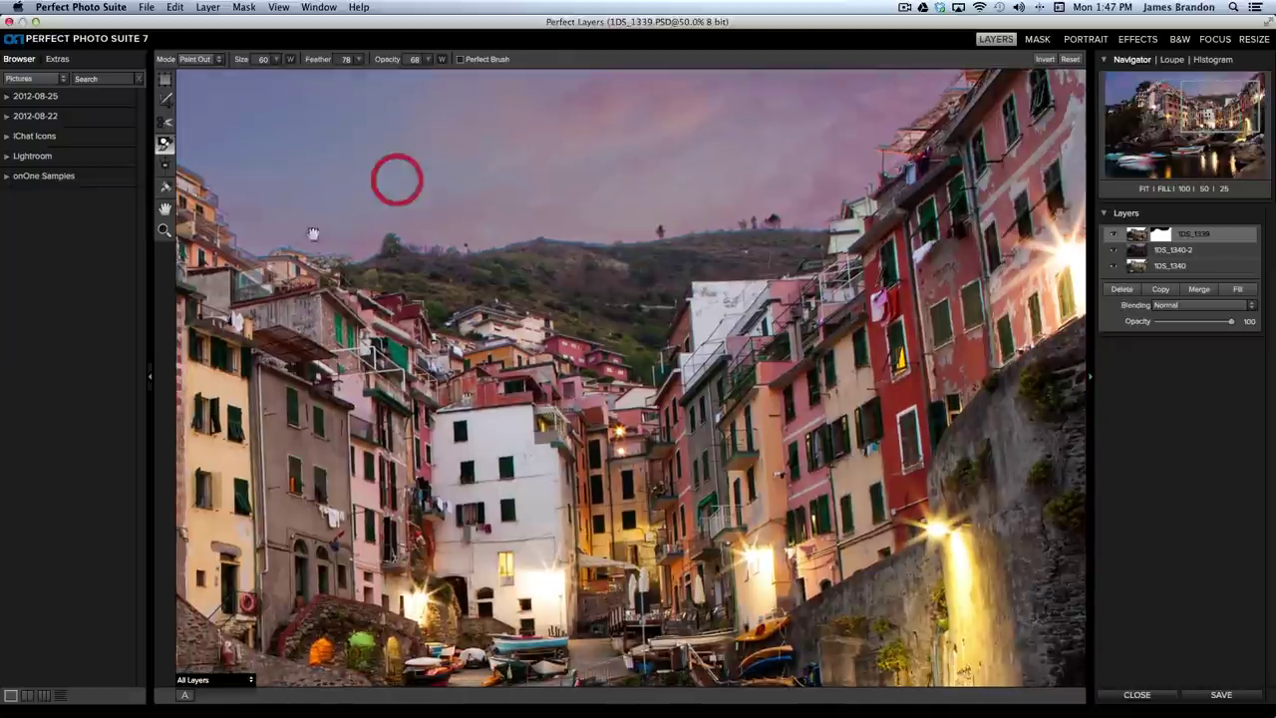
{"action": "left_click_drag", "start_coordinate": [264, 248], "coordinate": [347, 249]}
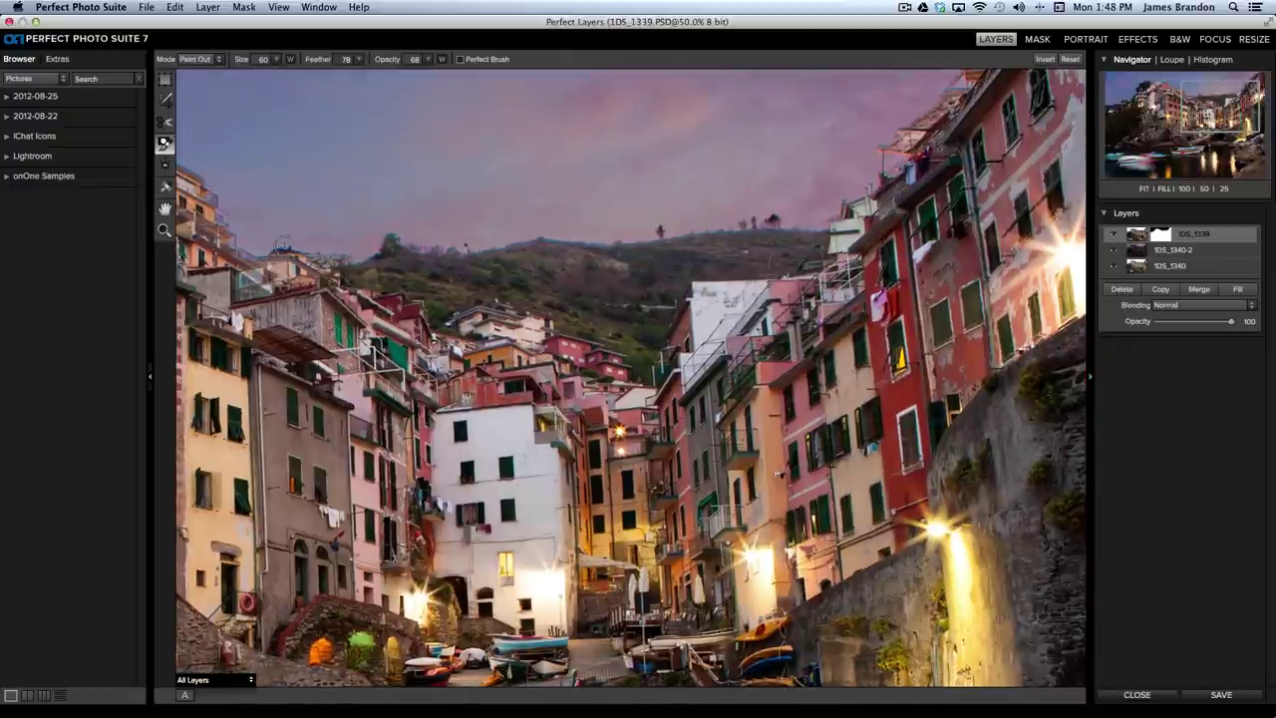
{"action": "key", "text": "super+z"}
{"action": "key", "text": "super+z"}
{"action": "left_click_drag", "start_coordinate": [317, 253], "coordinate": [362, 251]}
- Enlarge the masking brush to size 200 and paint out the green hill along its whole ridge so the darker exposure shows
{"action": "key", "text": "bracketright"}
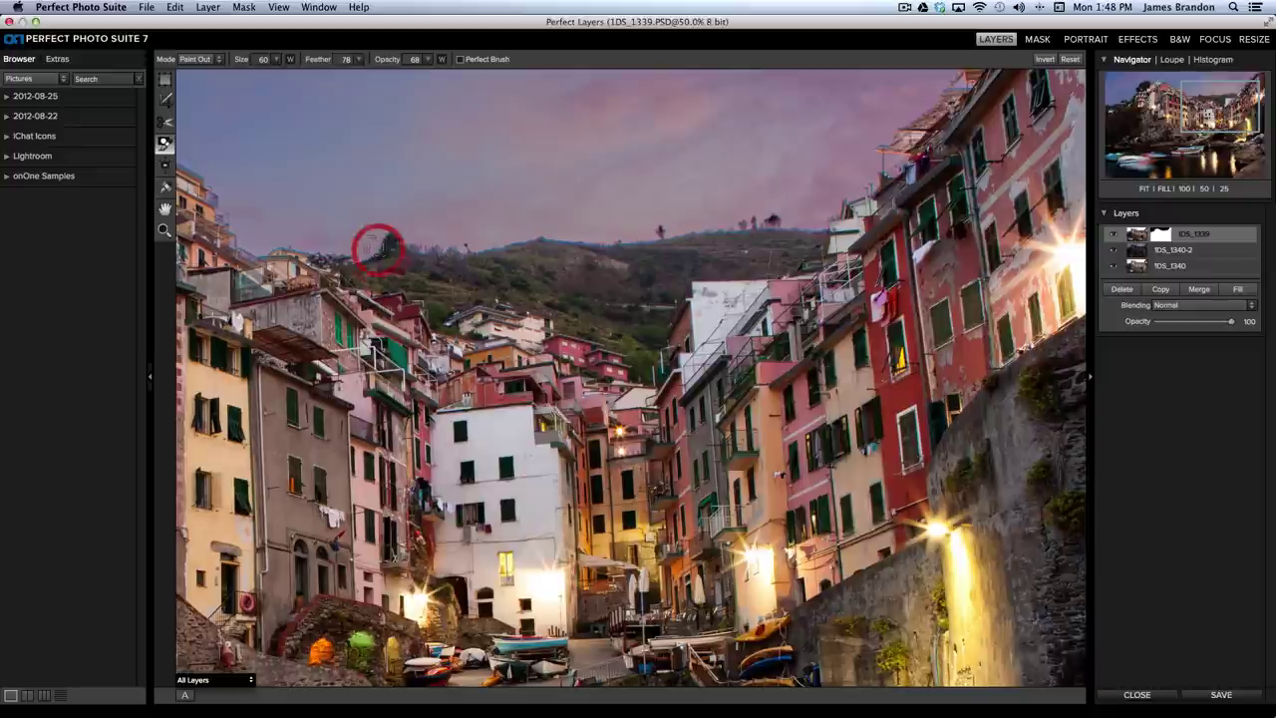
{"action": "key", "text": "bracketright"}
{"action": "key", "text": "bracketright"}
{"action": "key", "text": "bracketright"}
{"action": "key", "text": "bracketright"}
{"action": "key", "text": "bracketright"}
{"action": "key", "text": "bracketright"}
{"action": "key", "text": "bracketright"}
{"action": "key", "text": "bracketright"}
{"action": "key", "text": "bracketright"}
{"action": "key", "text": "bracketright"}
{"action": "key", "text": "bracketright"}
{"action": "key", "text": "bracketright"}
{"action": "key", "text": "bracketright"}
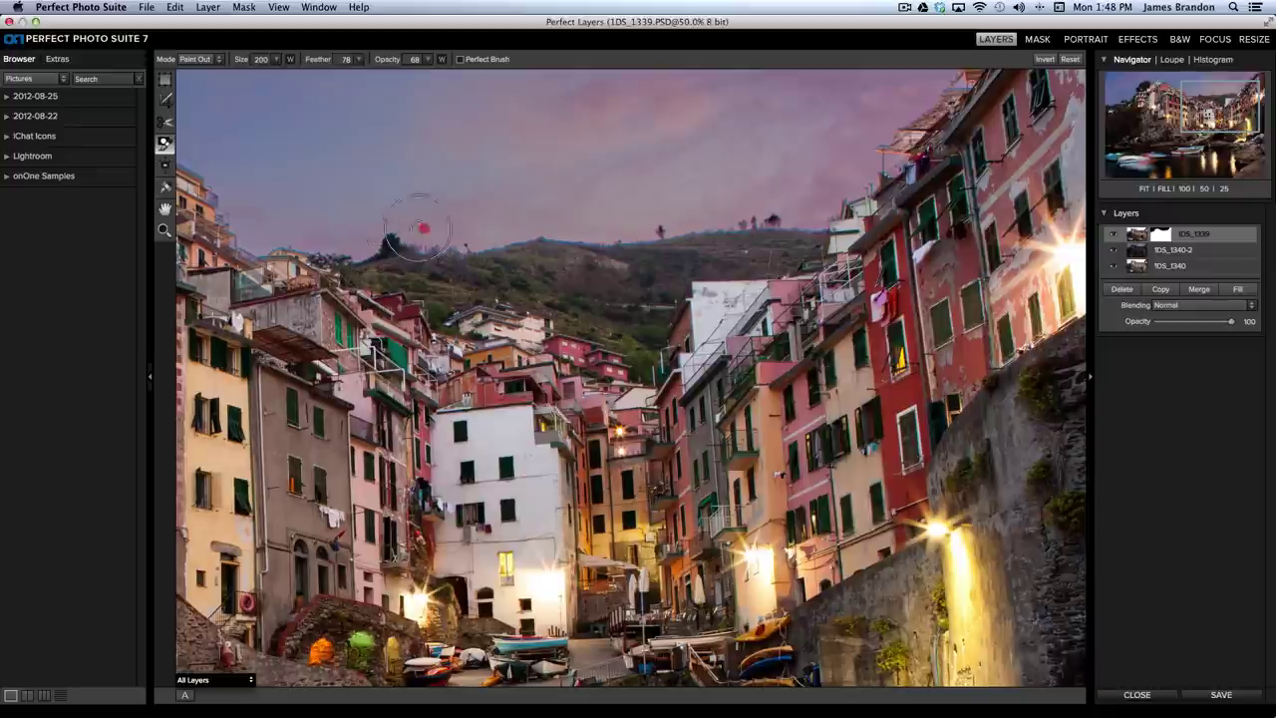
{"action": "mouse_move", "coordinate": [400, 247]}
{"action": "left_mouse_down"}
{"action": "mouse_move", "coordinate": [476, 243]}
{"action": "mouse_move", "coordinate": [382, 253]}
{"action": "mouse_move", "coordinate": [716, 223]}
{"action": "mouse_move", "coordinate": [391, 267]}
{"action": "mouse_move", "coordinate": [570, 269]}
{"action": "mouse_move", "coordinate": [447, 286]}
{"action": "mouse_move", "coordinate": [591, 295]}
{"action": "mouse_move", "coordinate": [578, 294]}
{"action": "mouse_move", "coordinate": [605, 308]}
{"action": "mouse_move", "coordinate": [568, 301]}
{"action": "mouse_move", "coordinate": [635, 342]}
{"action": "mouse_move", "coordinate": [674, 249]}
{"action": "mouse_move", "coordinate": [643, 288]}
{"action": "mouse_move", "coordinate": [672, 263]}
{"action": "mouse_move", "coordinate": [569, 266]}
{"action": "mouse_move", "coordinate": [742, 253]}
{"action": "mouse_move", "coordinate": [786, 239]}
{"action": "mouse_move", "coordinate": [779, 217]}
{"action": "mouse_move", "coordinate": [431, 255]}
{"action": "mouse_move", "coordinate": [803, 230]}
{"action": "left_mouse_up"}
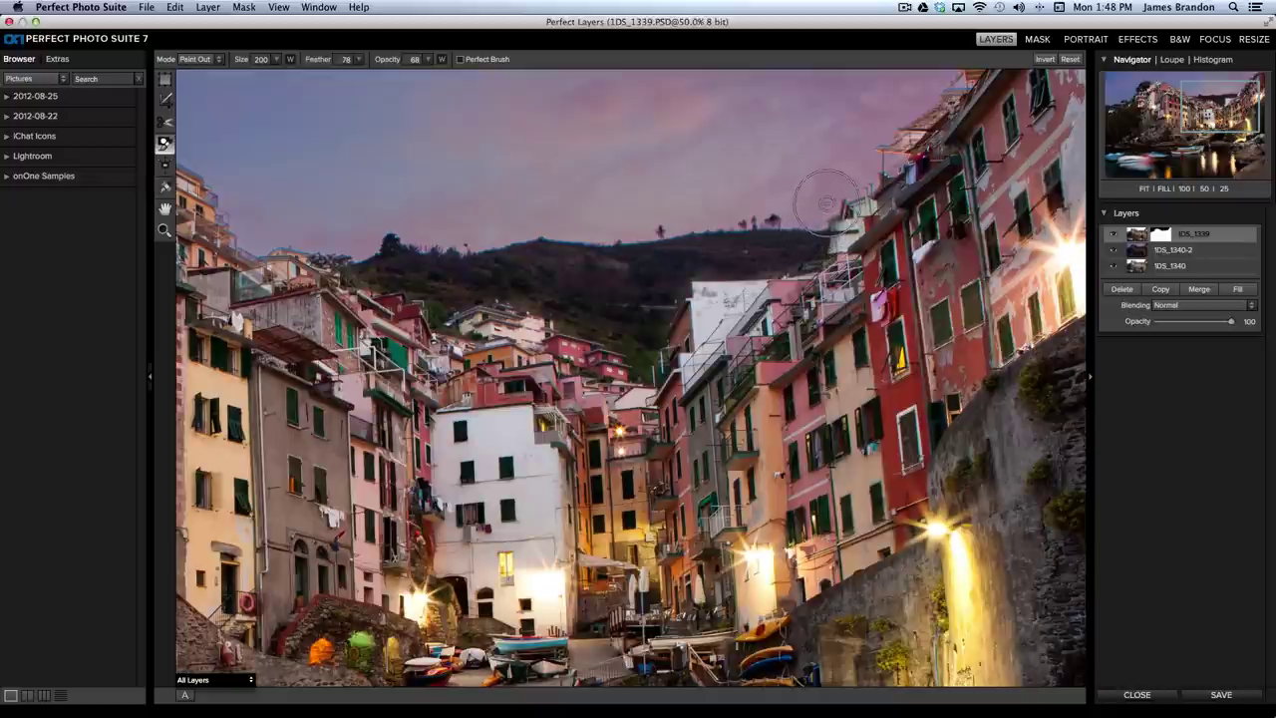
- Paint out the fringe beside the tall buildings' rooftops at the hill's far end with a size 70 brush, and undo the last stroke
{"action": "key", "text": "bracketleft"}
{"action": "key", "text": "bracketleft"}
{"action": "key", "text": "bracketleft"}
{"action": "key", "text": "bracketleft"}
{"action": "key", "text": "bracketleft"}
{"action": "key", "text": "bracketleft"}
{"action": "key", "text": "bracketleft"}
{"action": "key", "text": "bracketleft"}
{"action": "key", "text": "bracketleft"}
{"action": "key", "text": "bracketleft"}
{"action": "key", "text": "bracketleft"}
{"action": "left_click_drag", "start_coordinate": [834, 207], "coordinate": [883, 163]}
{"action": "mouse_move", "coordinate": [613, 304]}
{"action": "left_mouse_down"}
{"action": "mouse_move", "coordinate": [685, 261]}
{"action": "mouse_move", "coordinate": [791, 125]}
{"action": "mouse_move", "coordinate": [829, 109]}
{"action": "mouse_move", "coordinate": [777, 133]}
{"action": "left_mouse_up"}
{"action": "key", "text": "super+z"}
{"action": "key", "text": "super+0"}
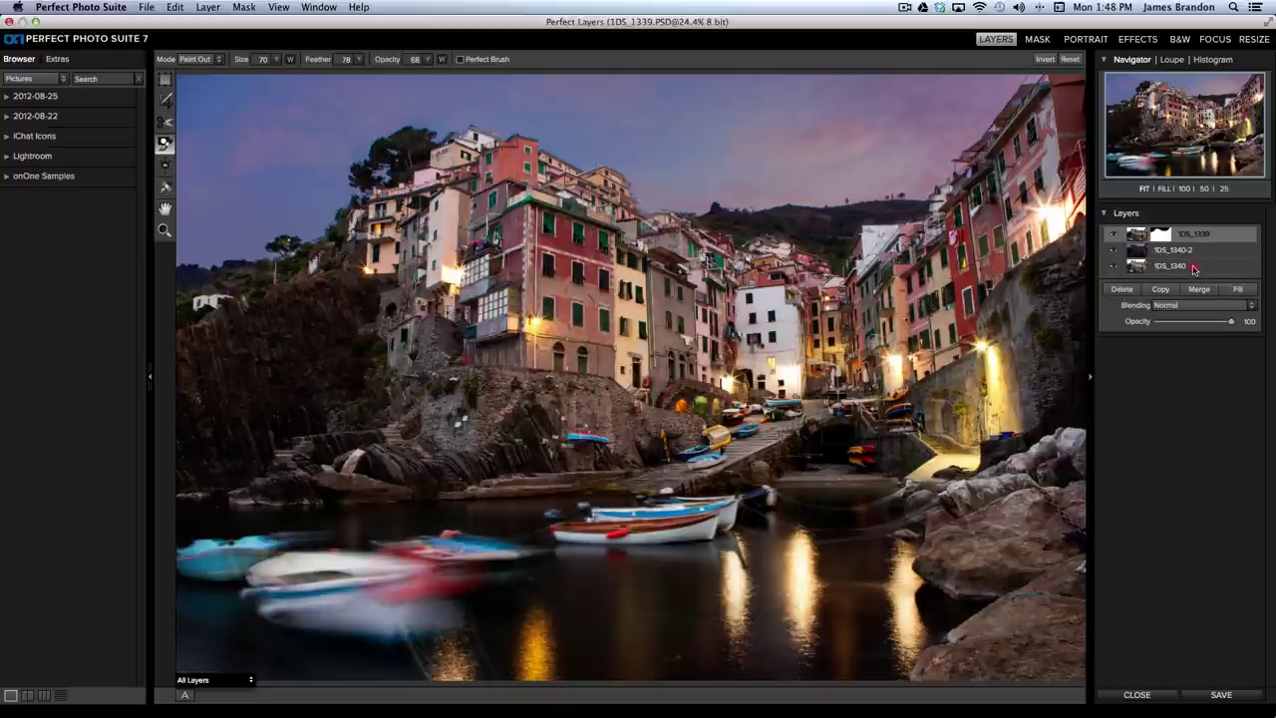
- Move layer 1DS_1340 to the top of the stack and hide it with a black layer mask
{"action": "left_click_drag", "start_coordinate": [1193, 269], "coordinate": [1185, 235]}
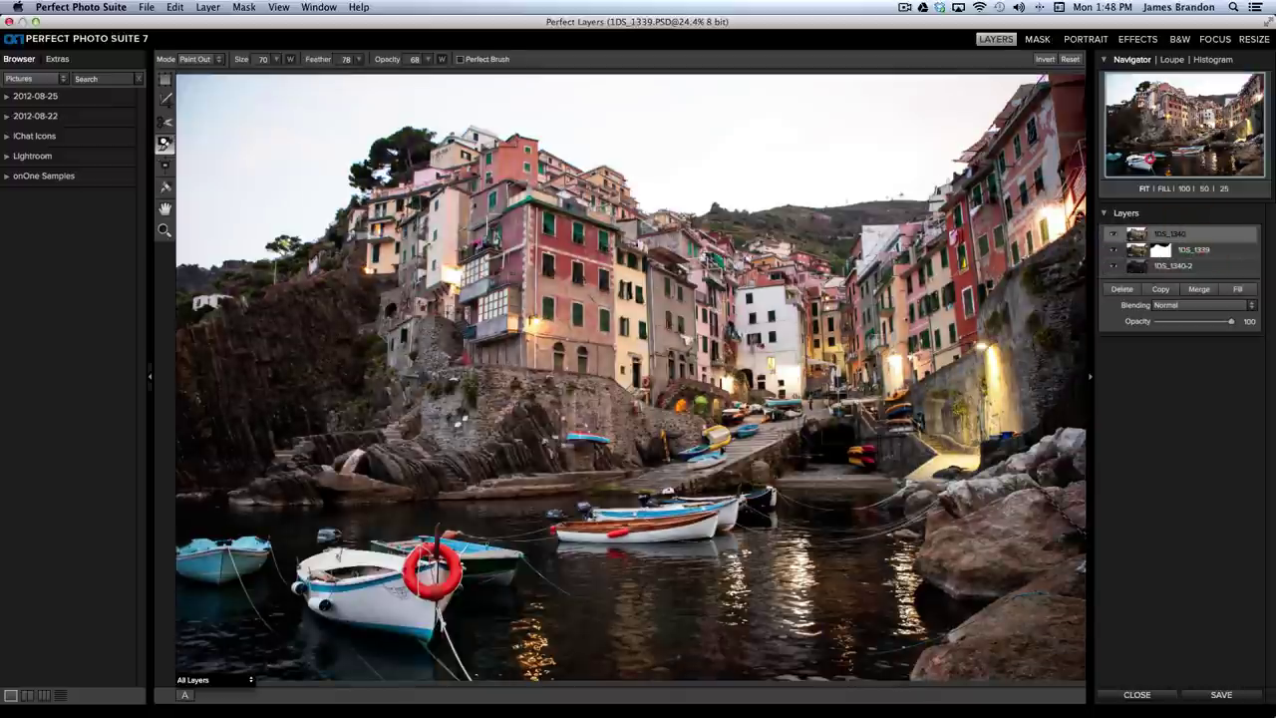
{"action": "left_click", "coordinate": [244, 7]}
{"action": "left_click", "coordinate": [252, 22]}
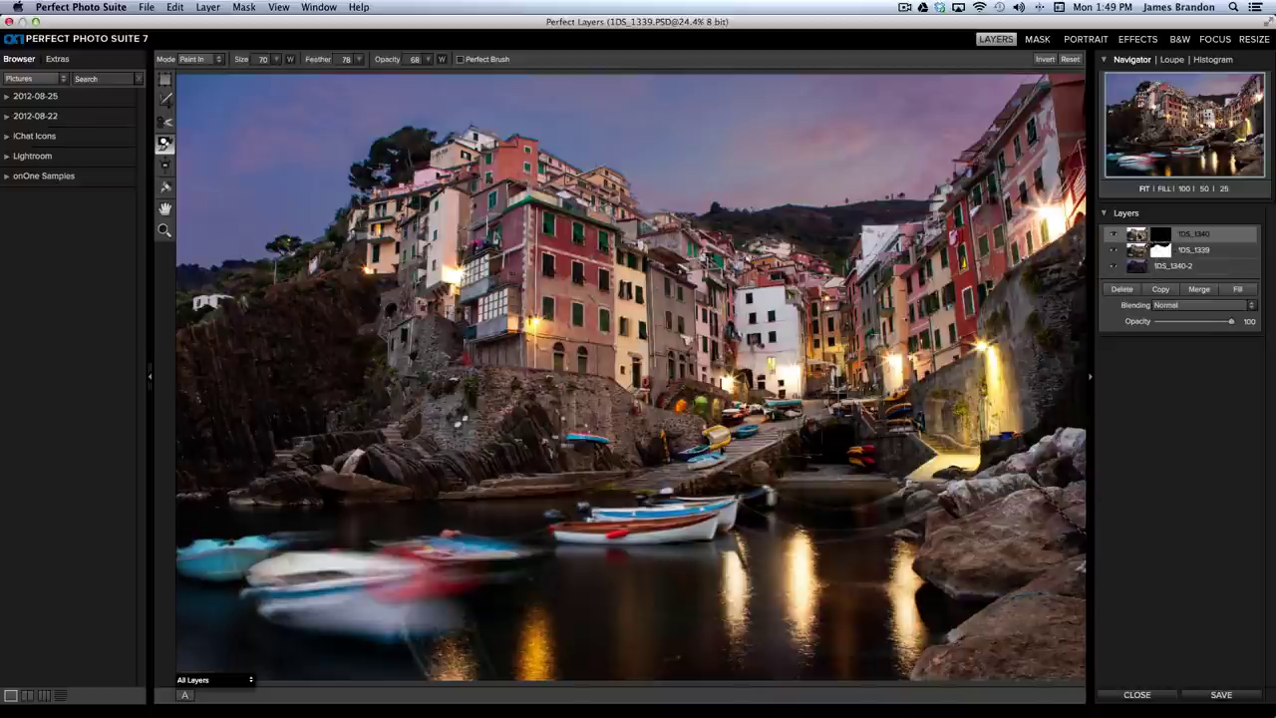
- Paint in the sharp foreground boats on 1DS_1340's mask with a size 500 brush at feather 31 and opacity 100
{"action": "left_click", "coordinate": [1159, 237]}
{"action": "left_click", "coordinate": [166, 146]}
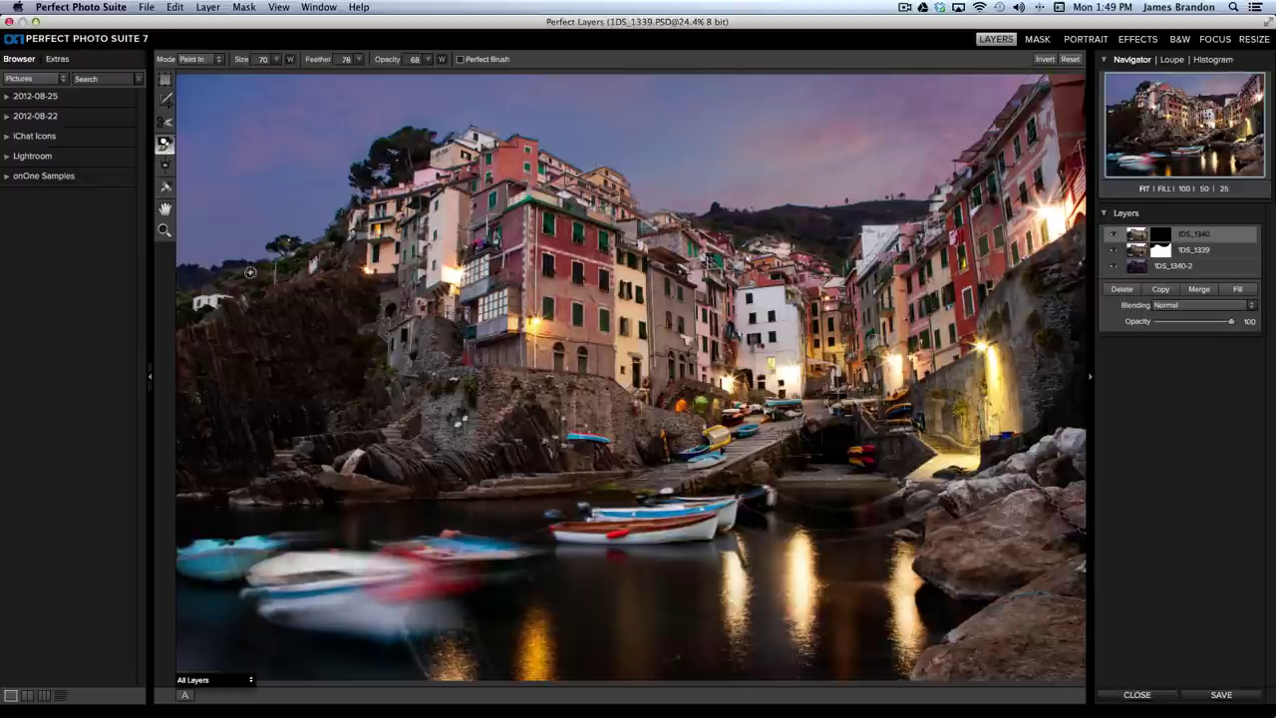
{"action": "key", "text": "bracketright"}
{"action": "left_click", "coordinate": [451, 60]}
{"action": "left_click_drag", "start_coordinate": [316, 58], "coordinate": [269, 61]}
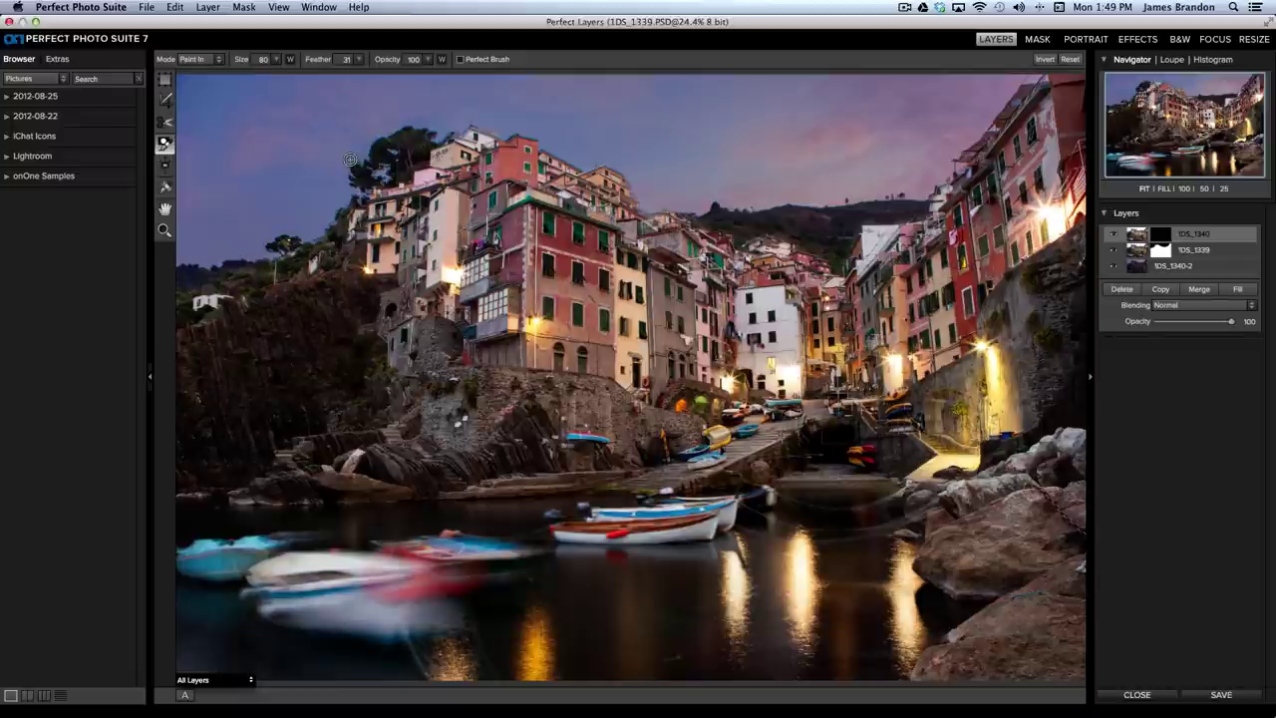
{"action": "key", "text": "bracketright"}
{"action": "key", "text": "bracketright"}
{"action": "key", "text": "bracketright"}
{"action": "key", "text": "bracketright"}
{"action": "key", "text": "bracketright"}
{"action": "key", "text": "bracketright"}
{"action": "key", "text": "bracketright"}
{"action": "key", "text": "bracketright"}
{"action": "mouse_move", "coordinate": [293, 584]}
{"action": "left_mouse_down"}
{"action": "mouse_move", "coordinate": [446, 596]}
{"action": "mouse_move", "coordinate": [280, 605]}
{"action": "mouse_move", "coordinate": [438, 590]}
{"action": "mouse_move", "coordinate": [258, 558]}
{"action": "mouse_move", "coordinate": [335, 554]}
{"action": "mouse_move", "coordinate": [149, 594]}
{"action": "mouse_move", "coordinate": [194, 641]}
{"action": "mouse_move", "coordinate": [179, 640]}
{"action": "mouse_move", "coordinate": [217, 659]}
{"action": "mouse_move", "coordinate": [361, 659]}
{"action": "mouse_move", "coordinate": [333, 635]}
{"action": "mouse_move", "coordinate": [451, 583]}
{"action": "mouse_move", "coordinate": [194, 588]}
{"action": "mouse_move", "coordinate": [228, 552]}
{"action": "mouse_move", "coordinate": [278, 544]}
{"action": "mouse_move", "coordinate": [590, 530]}
{"action": "mouse_move", "coordinate": [547, 531]}
{"action": "mouse_move", "coordinate": [781, 505]}
{"action": "mouse_move", "coordinate": [745, 511]}
{"action": "mouse_move", "coordinate": [948, 511]}
{"action": "mouse_move", "coordinate": [909, 519]}
{"action": "mouse_move", "coordinate": [915, 562]}
{"action": "mouse_move", "coordinate": [976, 589]}
{"action": "mouse_move", "coordinate": [916, 619]}
{"action": "mouse_move", "coordinate": [877, 660]}
{"action": "mouse_move", "coordinate": [403, 668]}
{"action": "left_mouse_up"}
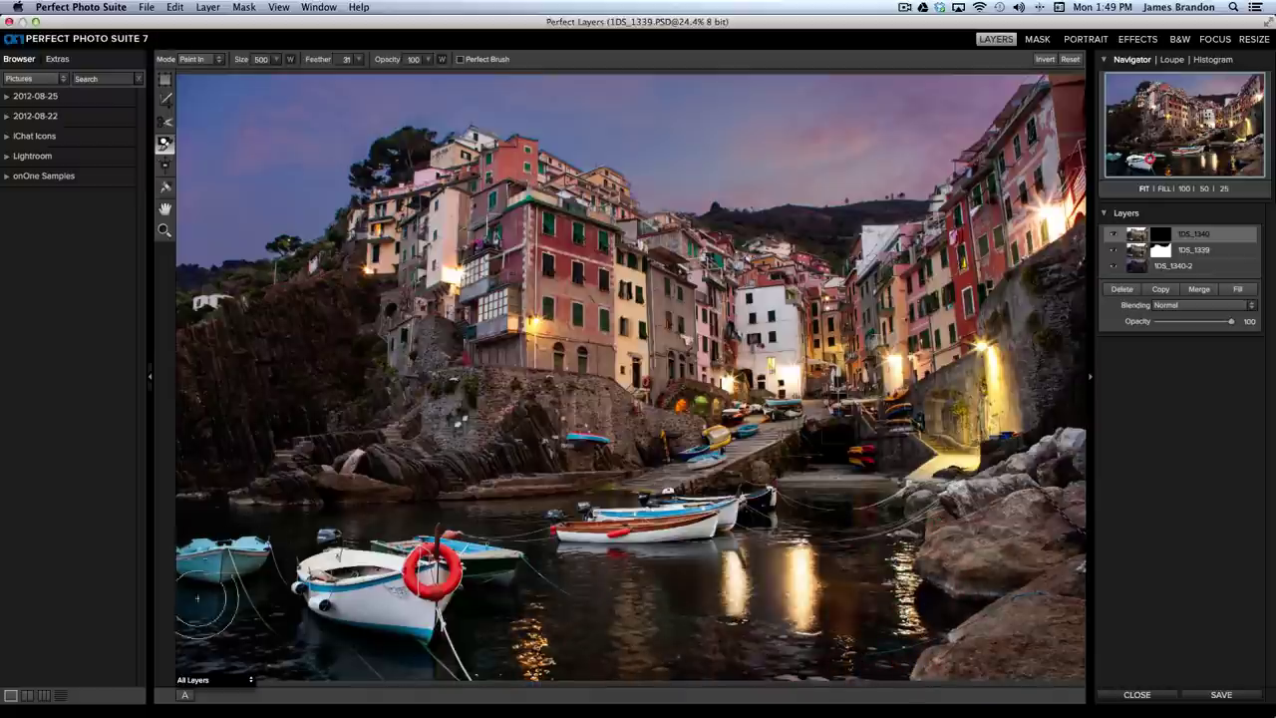
- Paint in the rest of the harbor water, including the light reflections and the moored boats, on 1DS_1340's mask
{"action": "mouse_move", "coordinate": [650, 581]}
{"action": "left_mouse_down"}
{"action": "mouse_move", "coordinate": [855, 609]}
{"action": "mouse_move", "coordinate": [788, 613]}
{"action": "mouse_move", "coordinate": [738, 567]}
{"action": "mouse_move", "coordinate": [770, 539]}
{"action": "mouse_move", "coordinate": [785, 549]}
{"action": "mouse_move", "coordinate": [692, 560]}
{"action": "mouse_move", "coordinate": [765, 514]}
{"action": "left_mouse_up"}
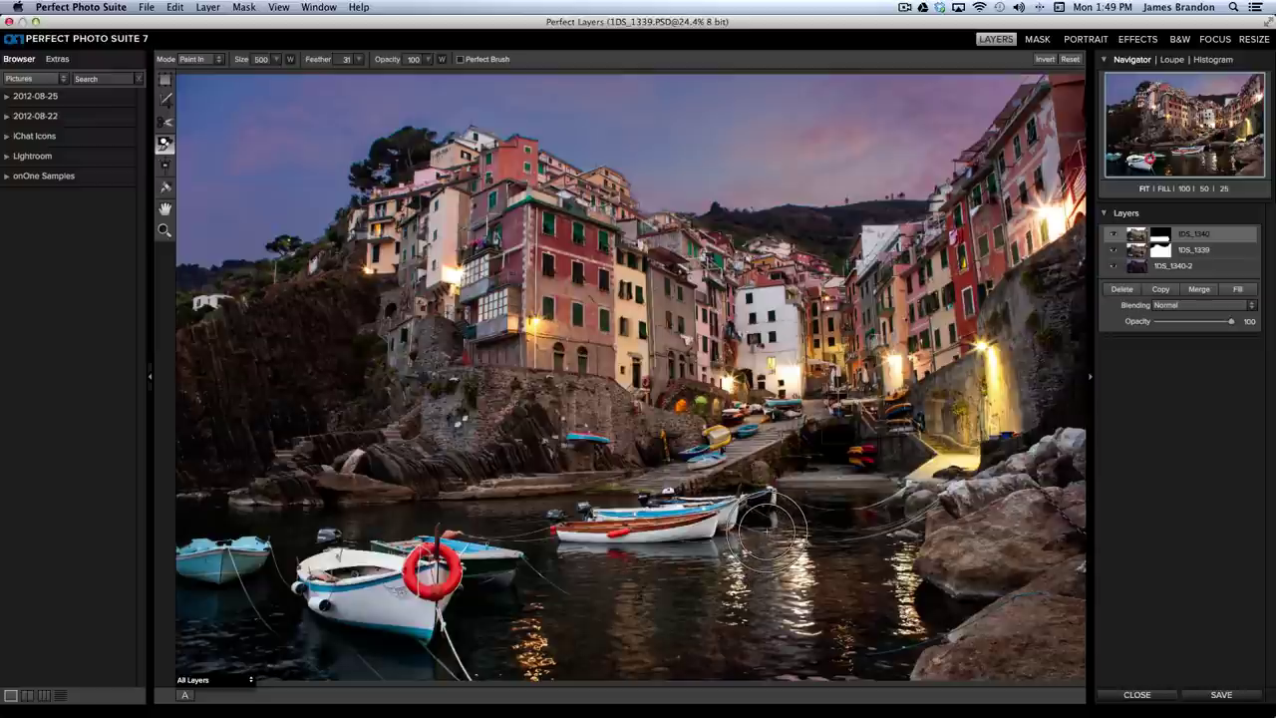
{"action": "left_click_drag", "start_coordinate": [768, 526], "coordinate": [920, 512]}
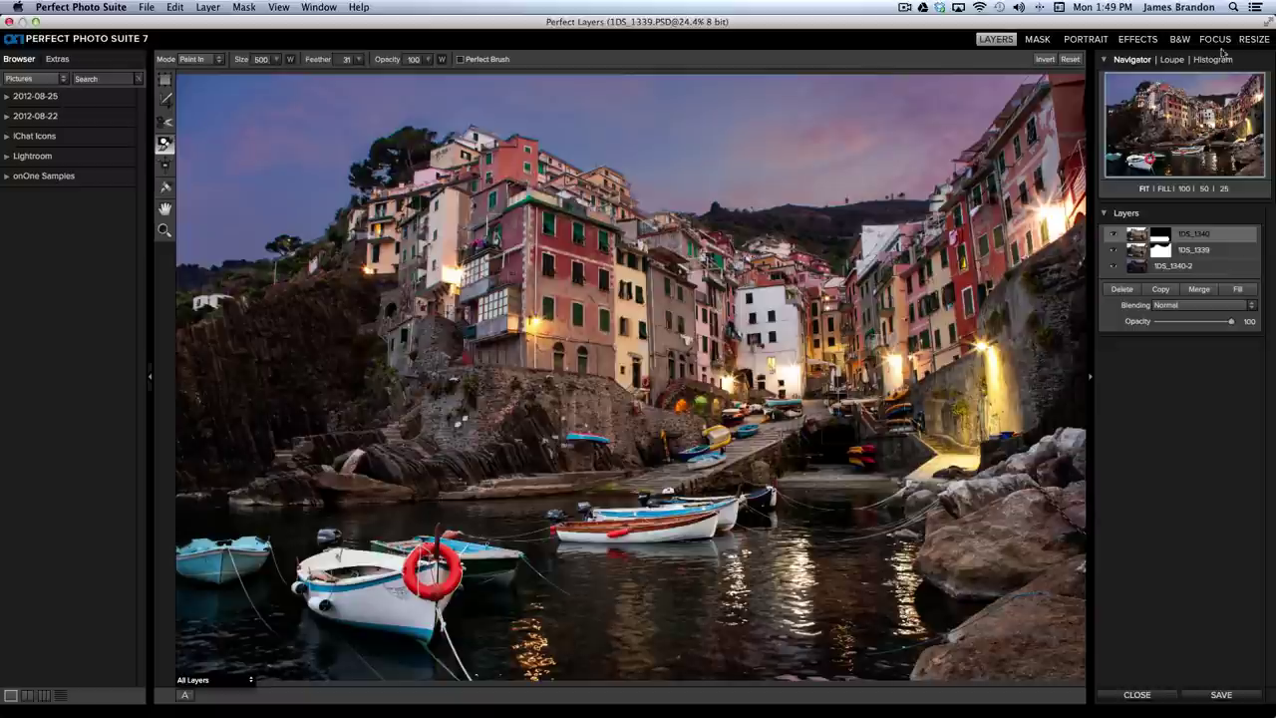
{"action": "mouse_move", "coordinate": [877, 494]}
{"action": "left_mouse_down"}
{"action": "mouse_move", "coordinate": [907, 537]}
{"action": "mouse_move", "coordinate": [857, 520]}
{"action": "mouse_move", "coordinate": [774, 515]}
{"action": "left_mouse_up"}
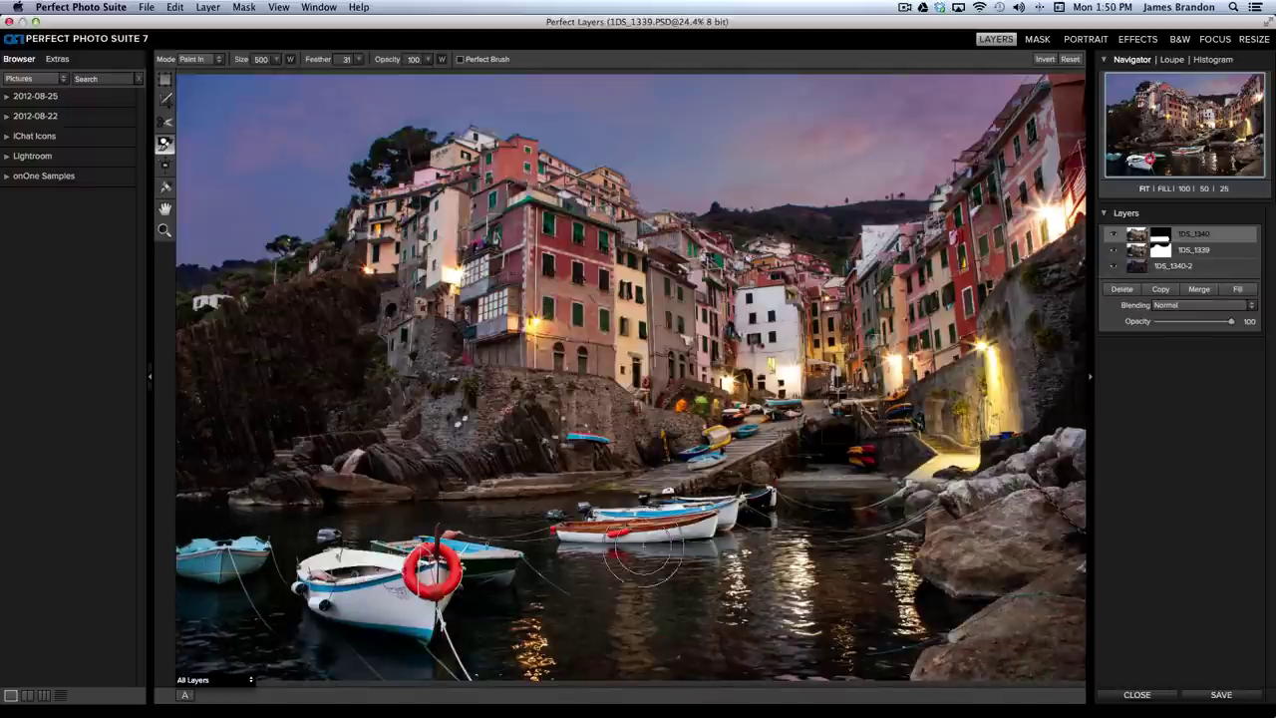
{"action": "left_click", "coordinate": [696, 603]}
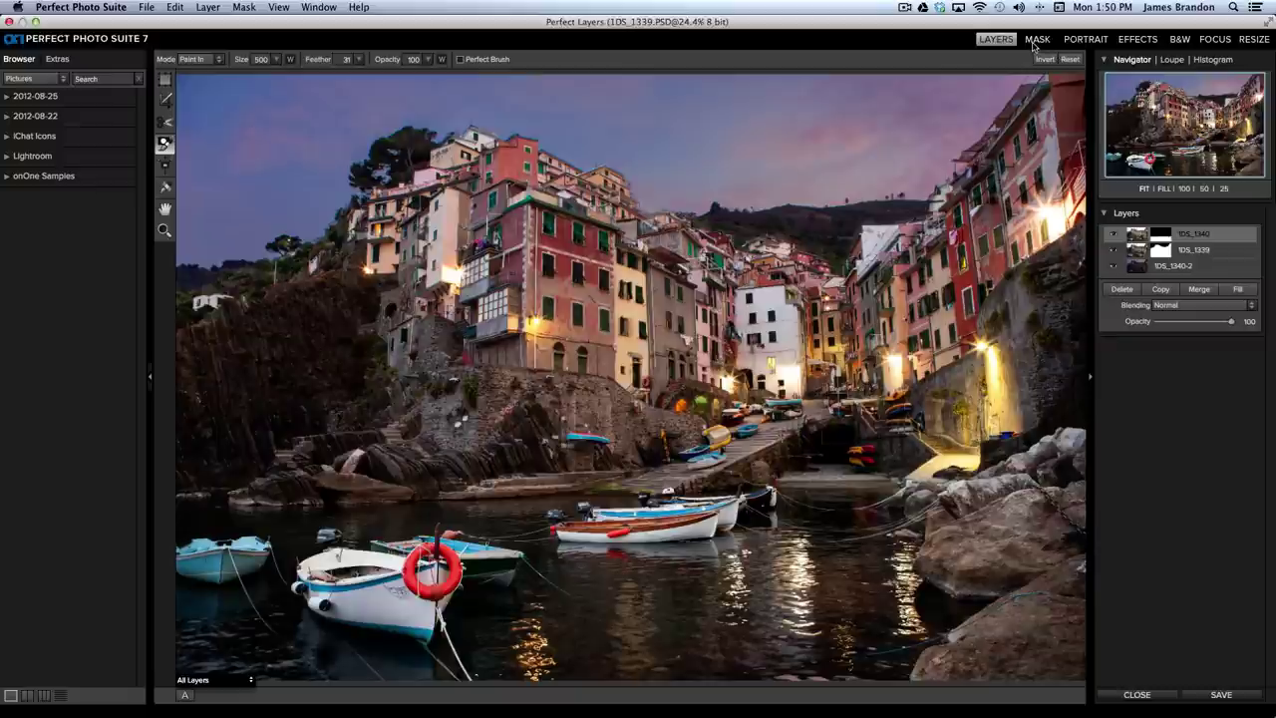
- Create a new stamped layer combining the three blended exposures at the top of the layer stack
{"action": "left_click", "coordinate": [1131, 42]}
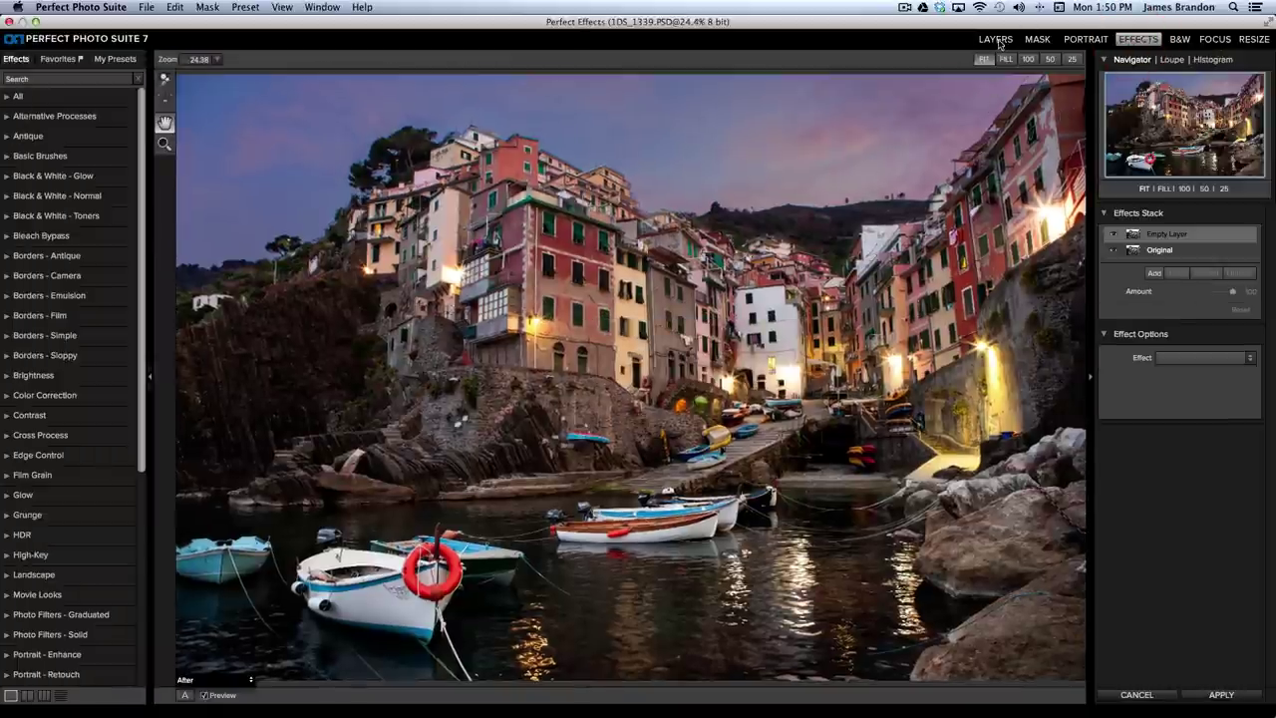
{"action": "left_click", "coordinate": [997, 41]}
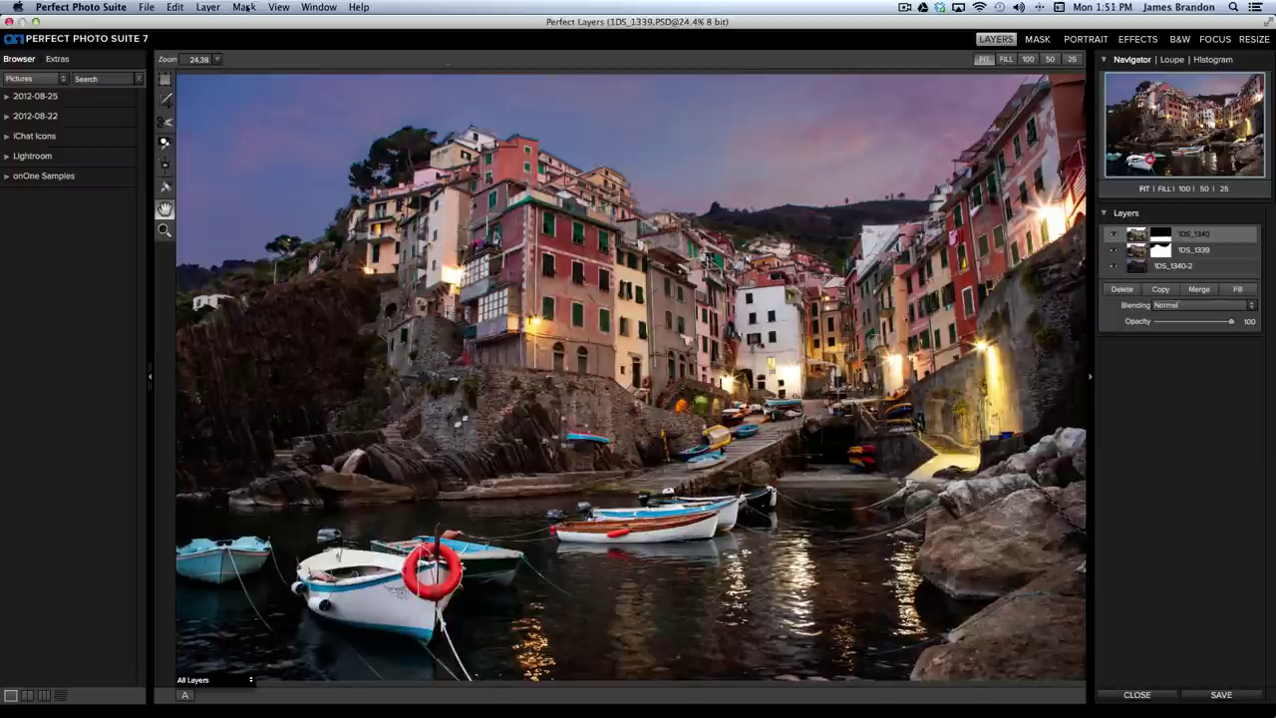
{"action": "left_click", "coordinate": [208, 7]}
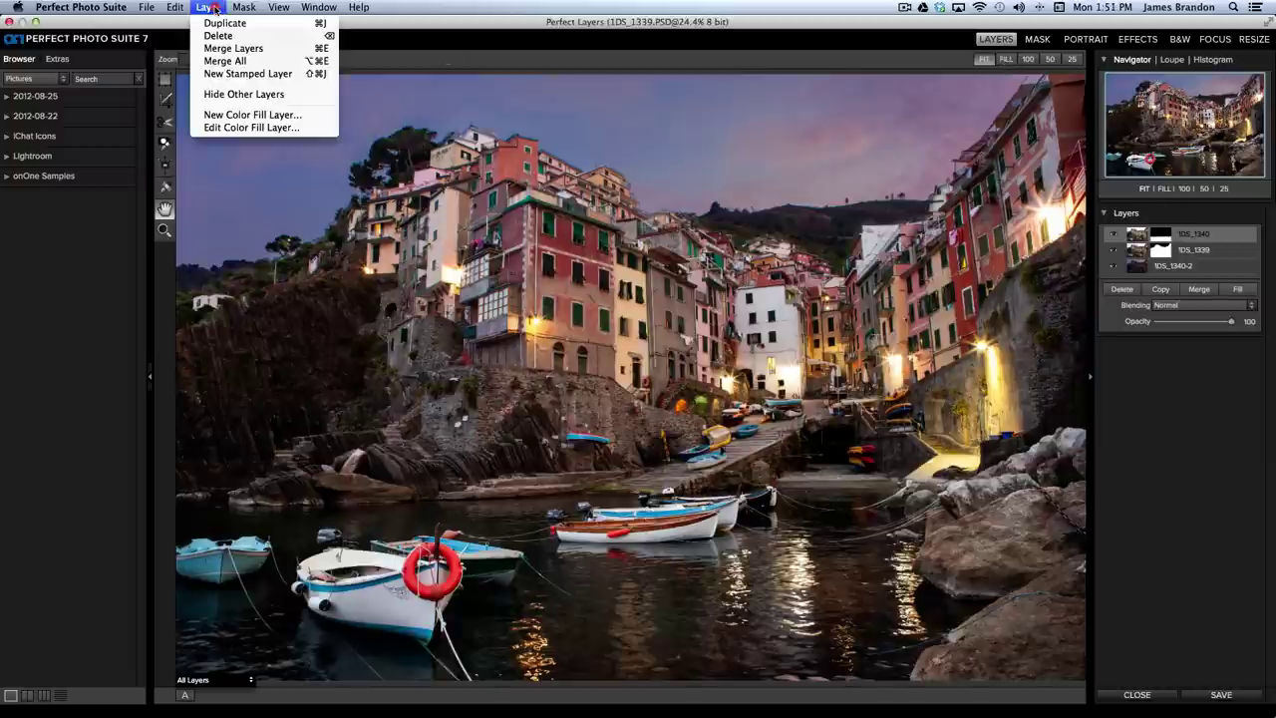
{"action": "left_click", "coordinate": [249, 74]}
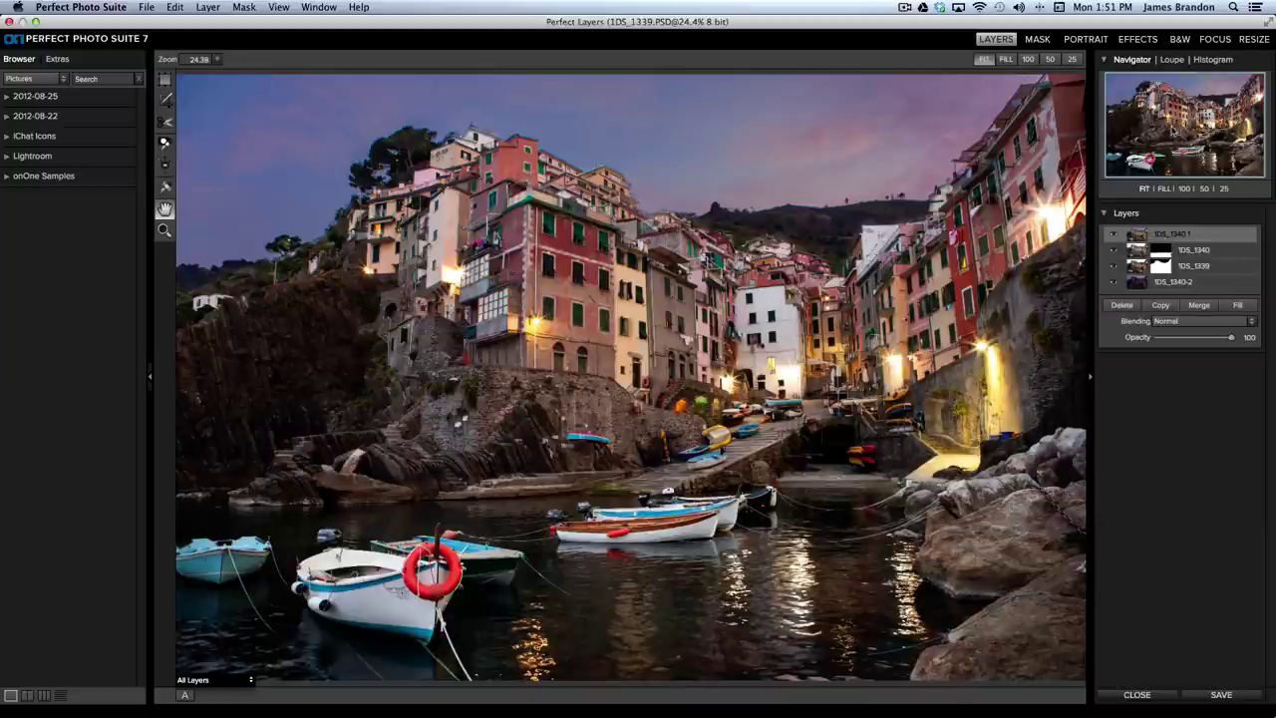
- Apply the Landscape effect Magic Desert to the stamped layer in Perfect Effects, and add an empty effect layer above it
{"action": "left_click", "coordinate": [1133, 41]}
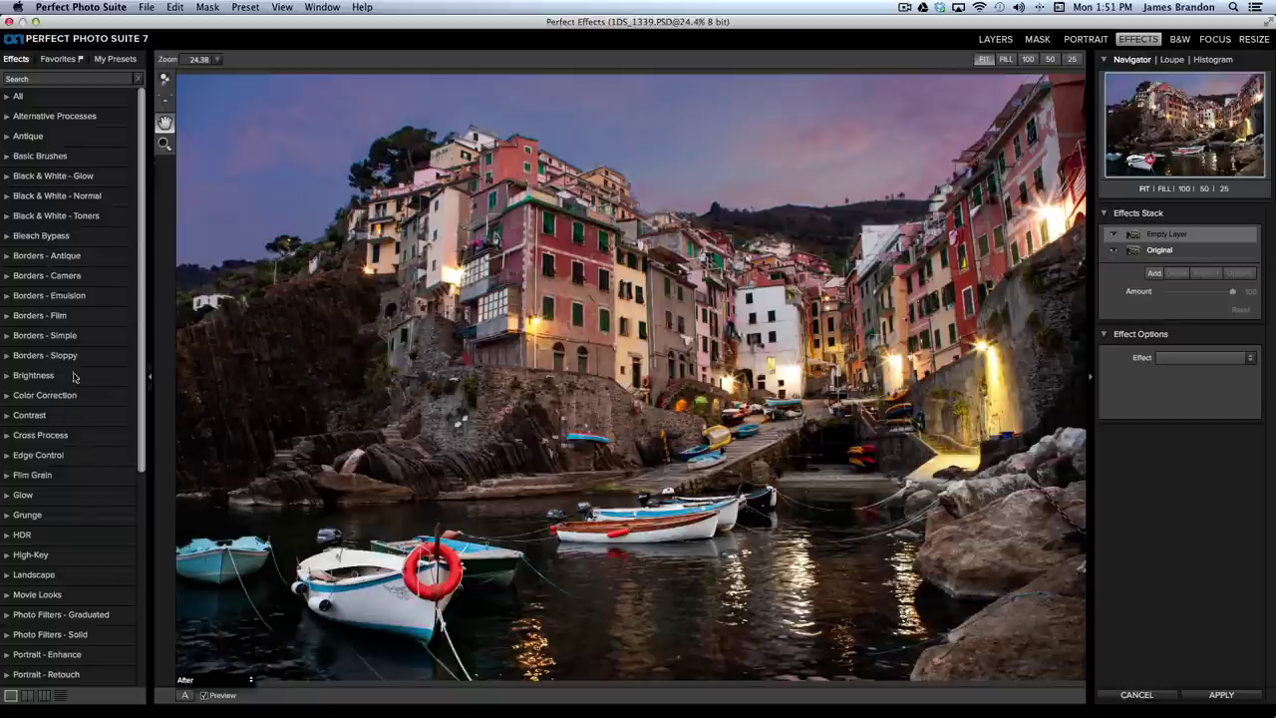
{"action": "left_click_drag", "start_coordinate": [141, 175], "coordinate": [140, 299]}
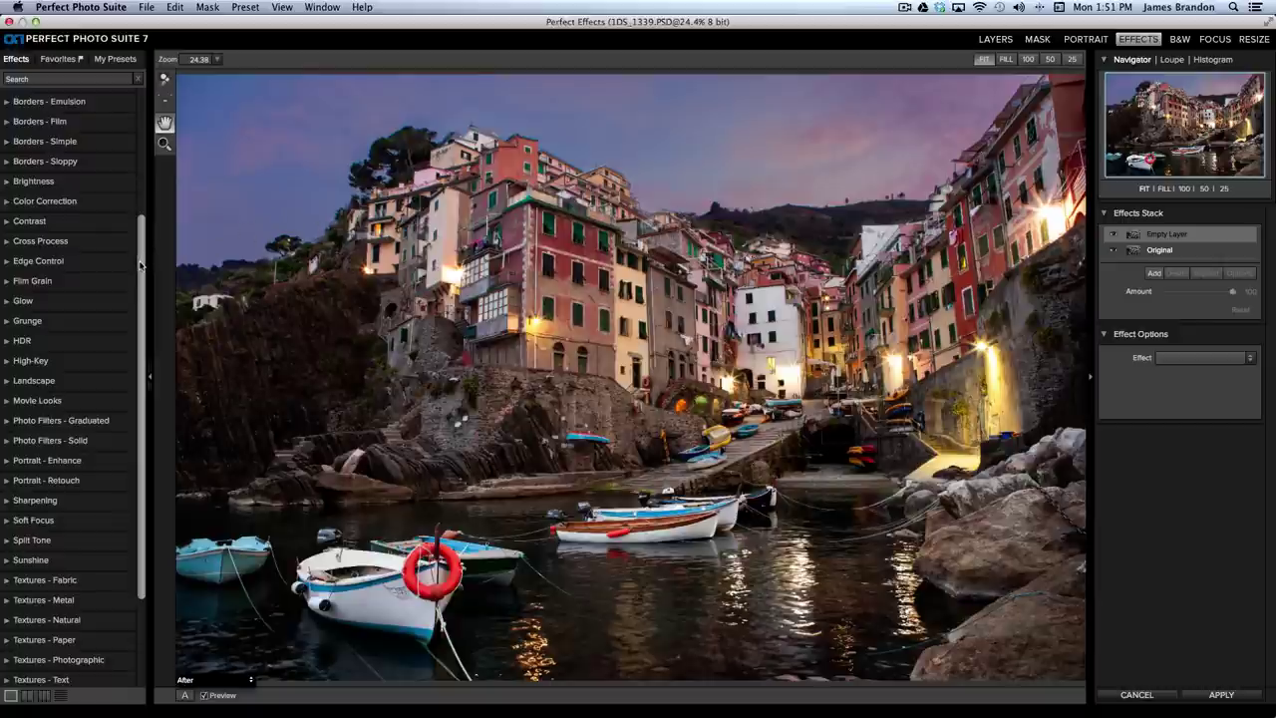
{"action": "left_click_drag", "start_coordinate": [141, 265], "coordinate": [156, 356]}
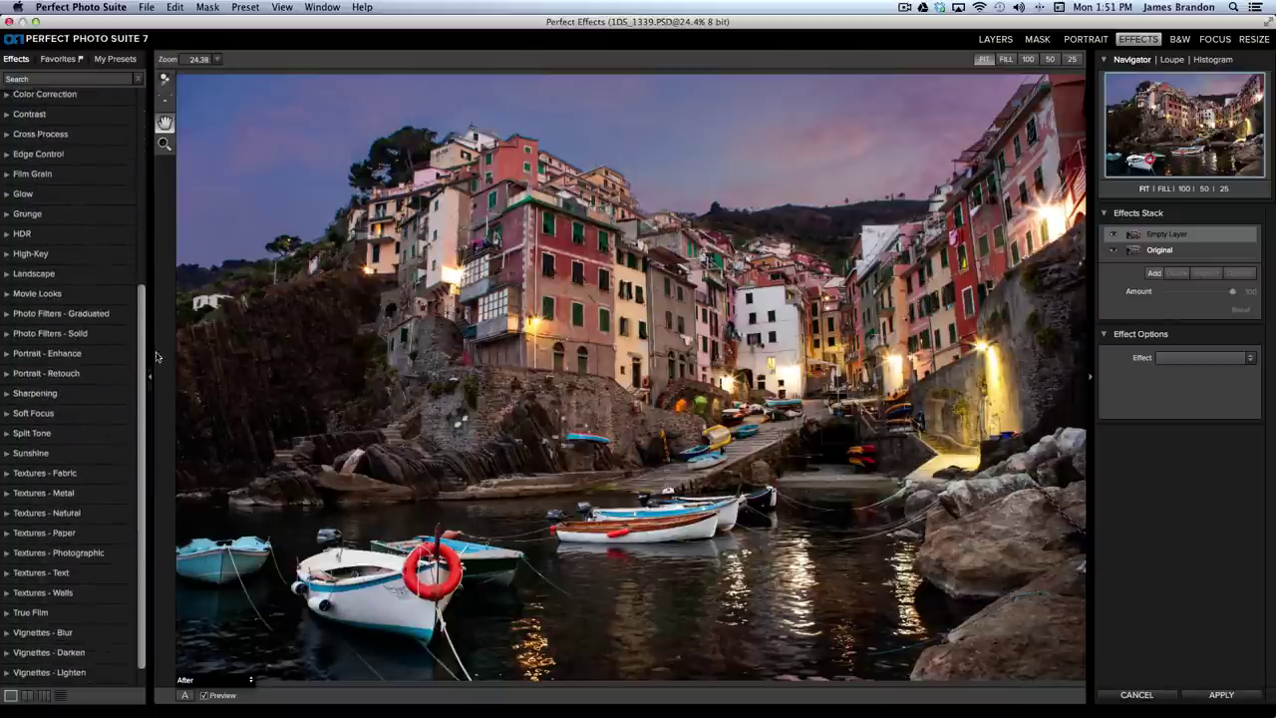
{"action": "left_click", "coordinate": [8, 271]}
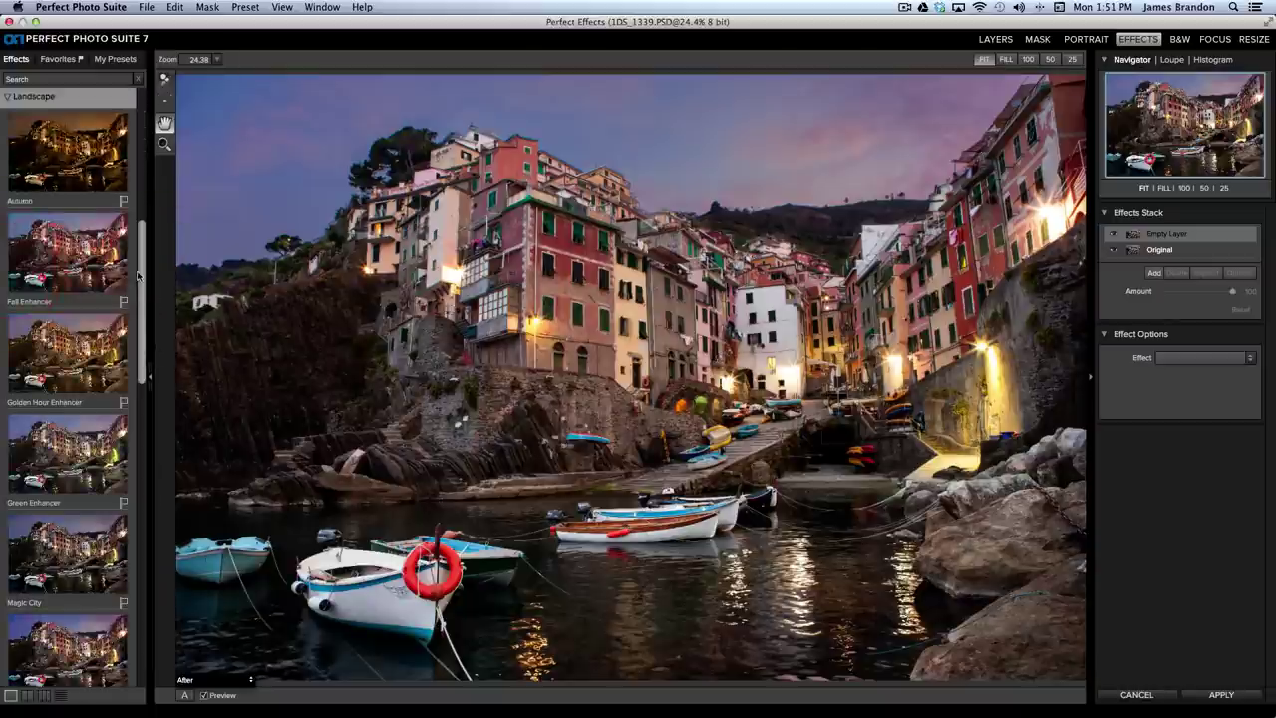
{"action": "left_click_drag", "start_coordinate": [140, 295], "coordinate": [138, 256]}
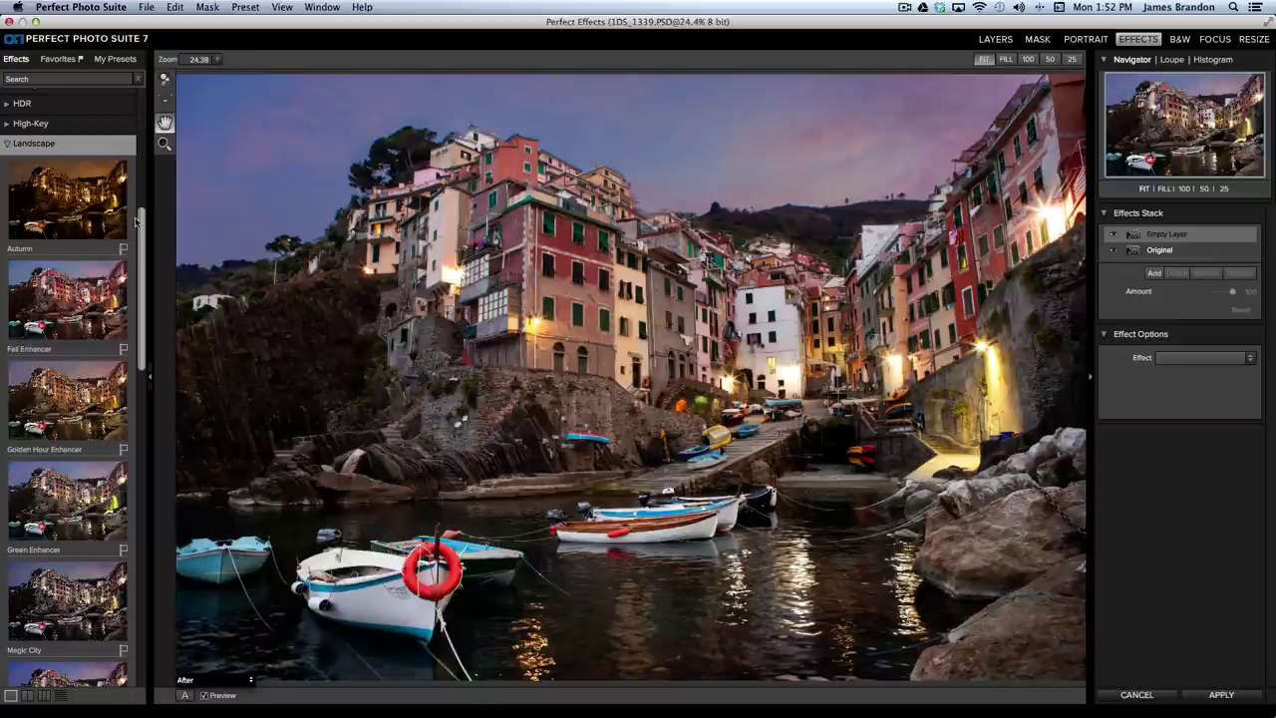
{"action": "left_click_drag", "start_coordinate": [142, 229], "coordinate": [138, 343]}
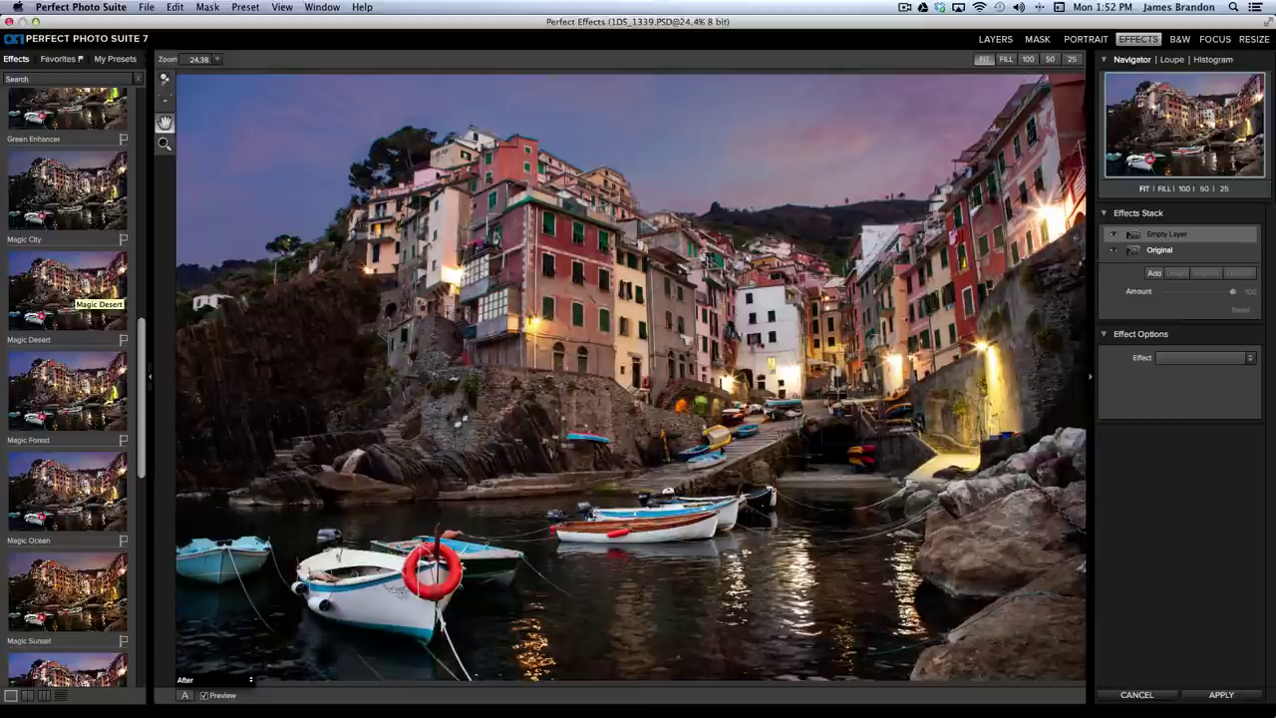
{"action": "left_click", "coordinate": [78, 287]}
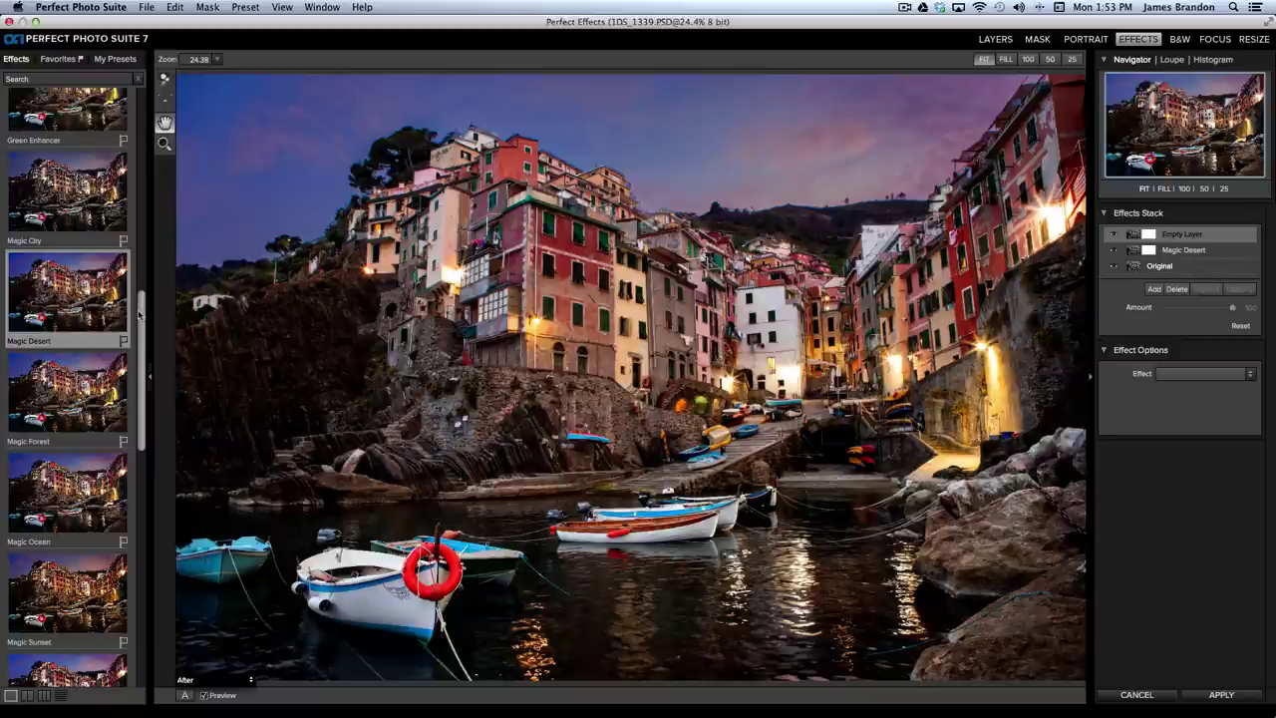
{"action": "left_click_drag", "start_coordinate": [140, 315], "coordinate": [144, 400]}
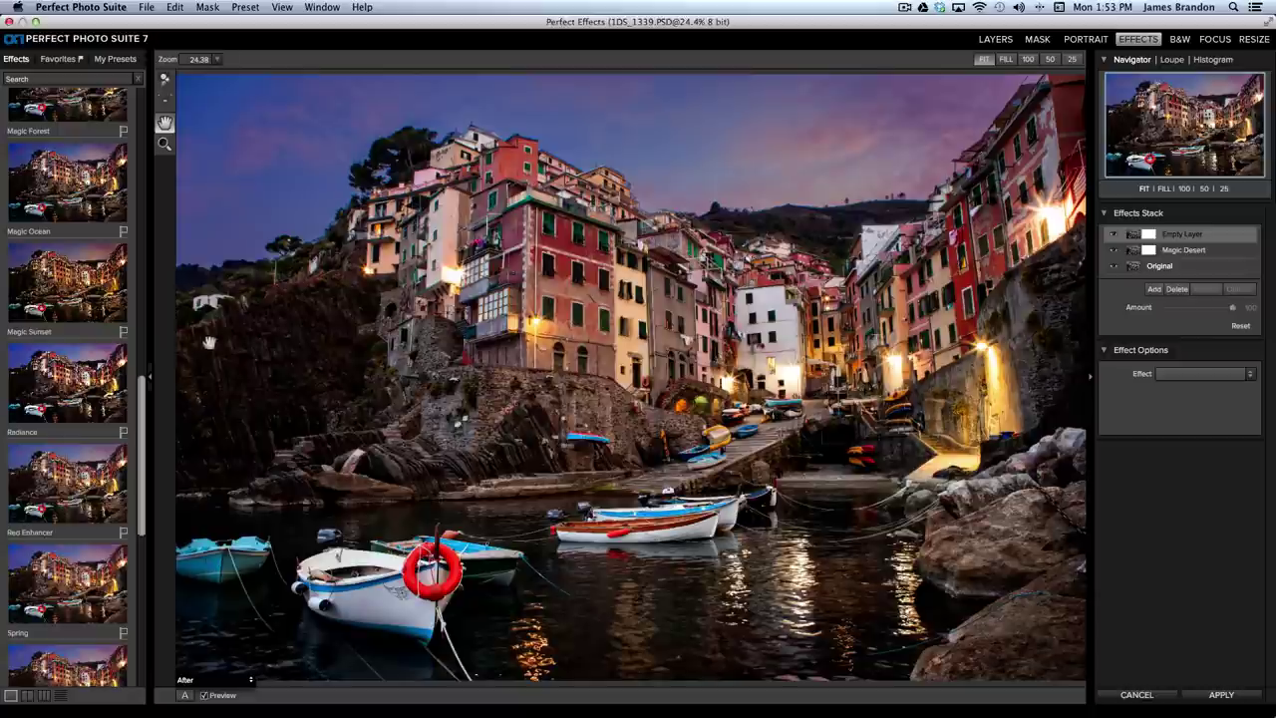
- Apply the effects stack to the photo, save the layered file, and switch to Lightroom
{"action": "left_click", "coordinate": [1222, 696]}
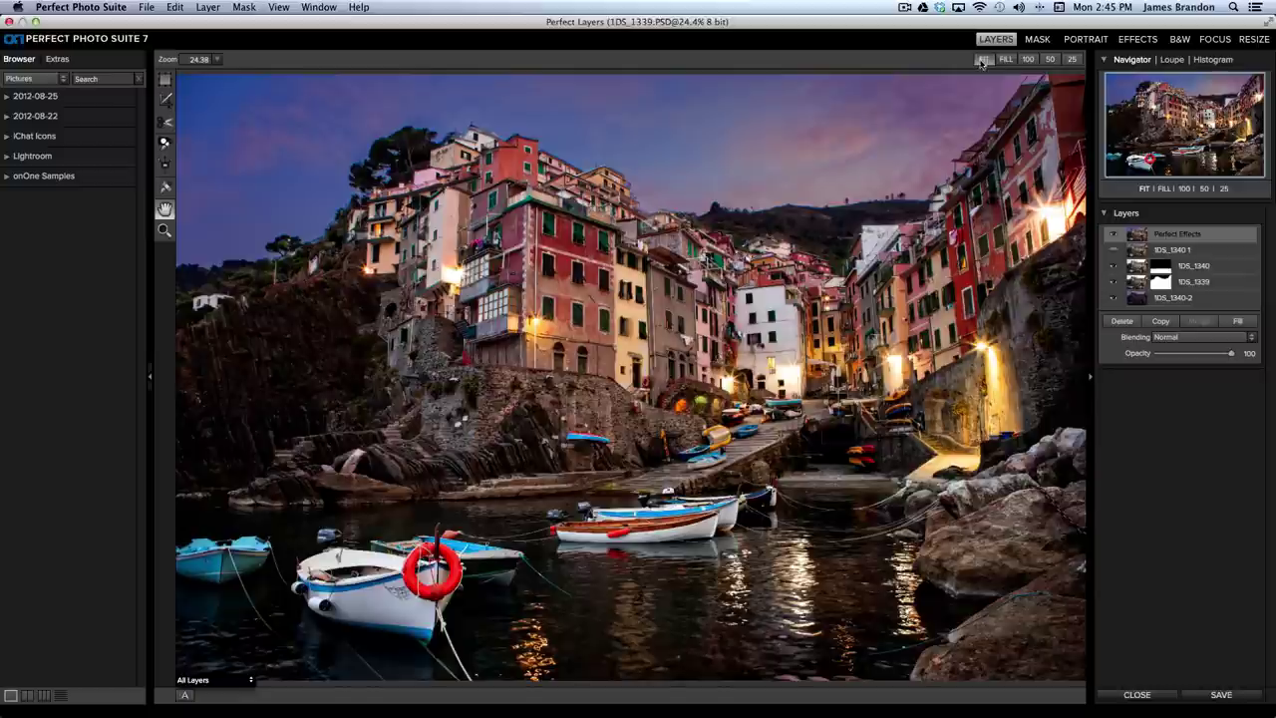
{"action": "left_click", "coordinate": [1216, 698]}
{"action": "key", "text": "super+Tab"}
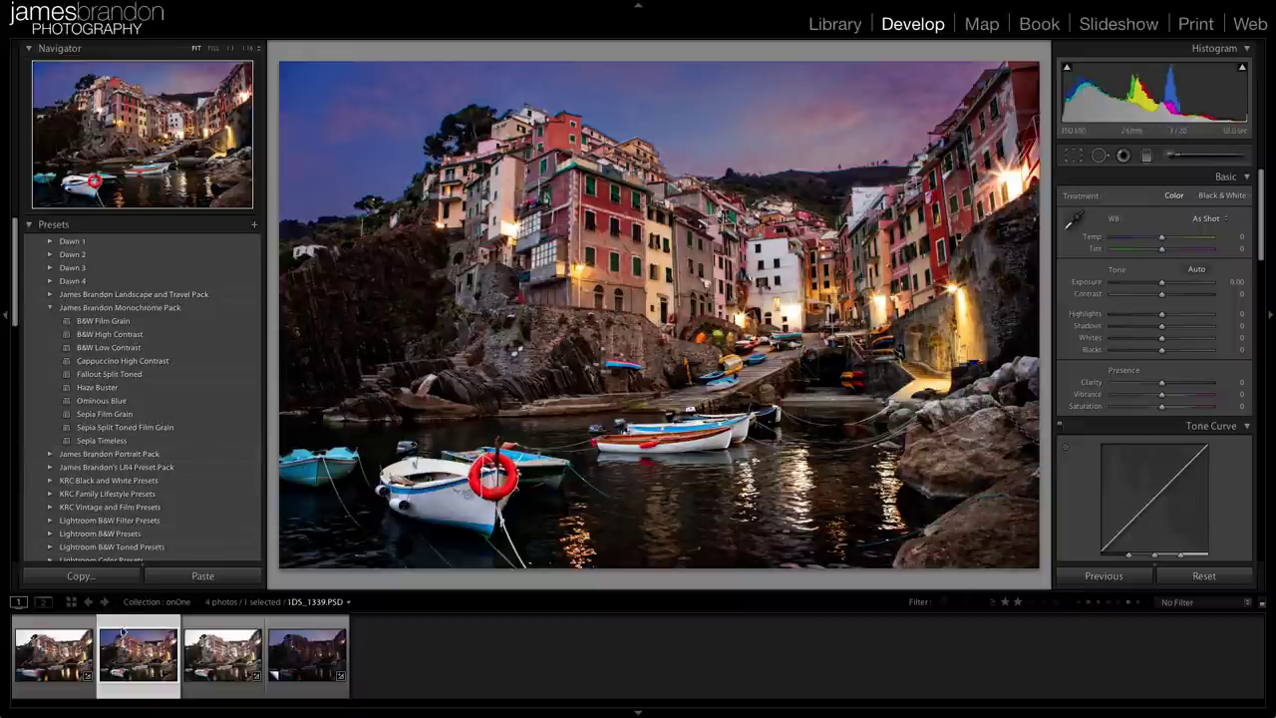
- Open 1DS_1339.PSD from Lightroom in Adobe Photoshop CS5 and dismiss the floating Character settings that cover the layers
{"action": "right_click", "coordinate": [136, 654]}
{"action": "mouse_move", "coordinate": [263, 431]}
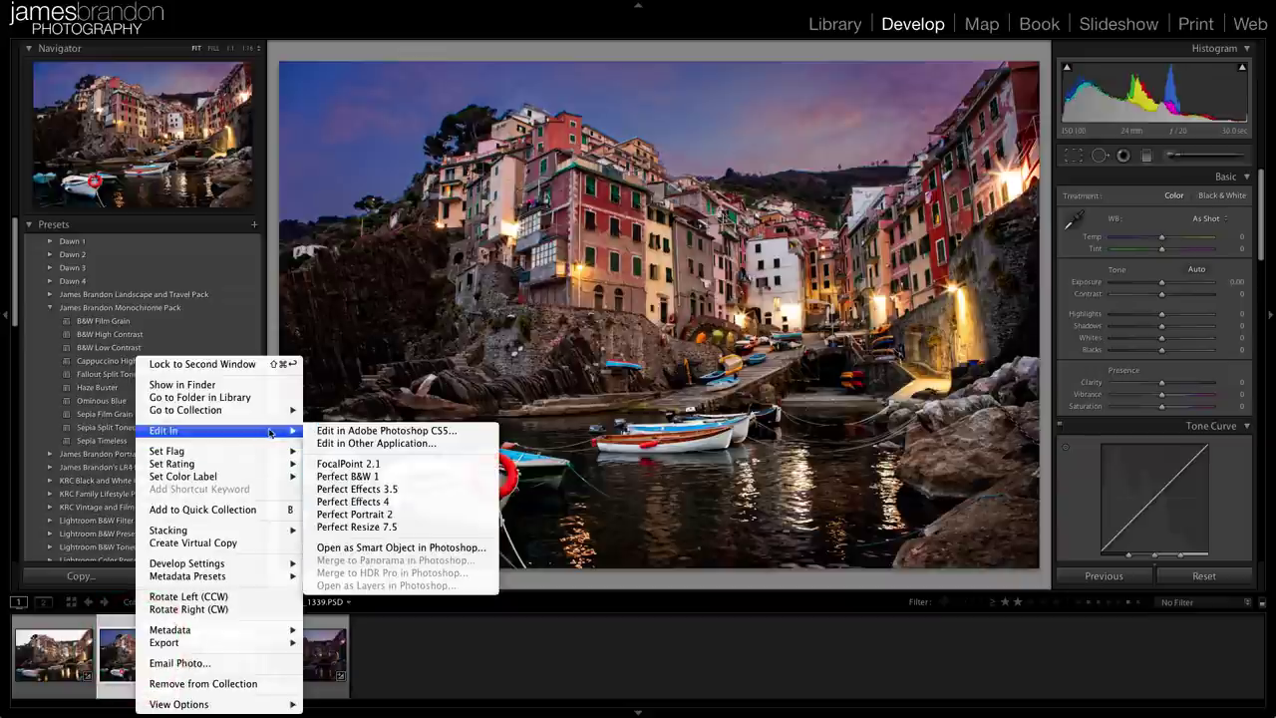
{"action": "left_click", "coordinate": [369, 431]}
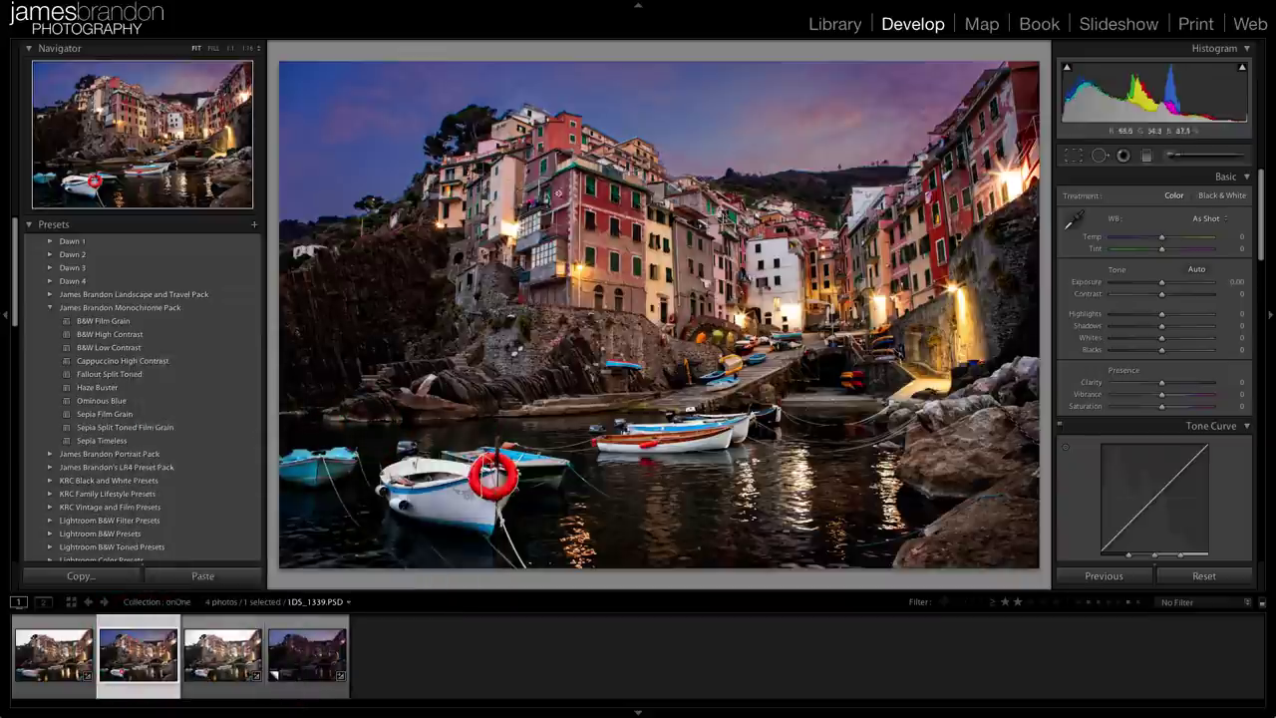
{"action": "left_click", "coordinate": [732, 310]}
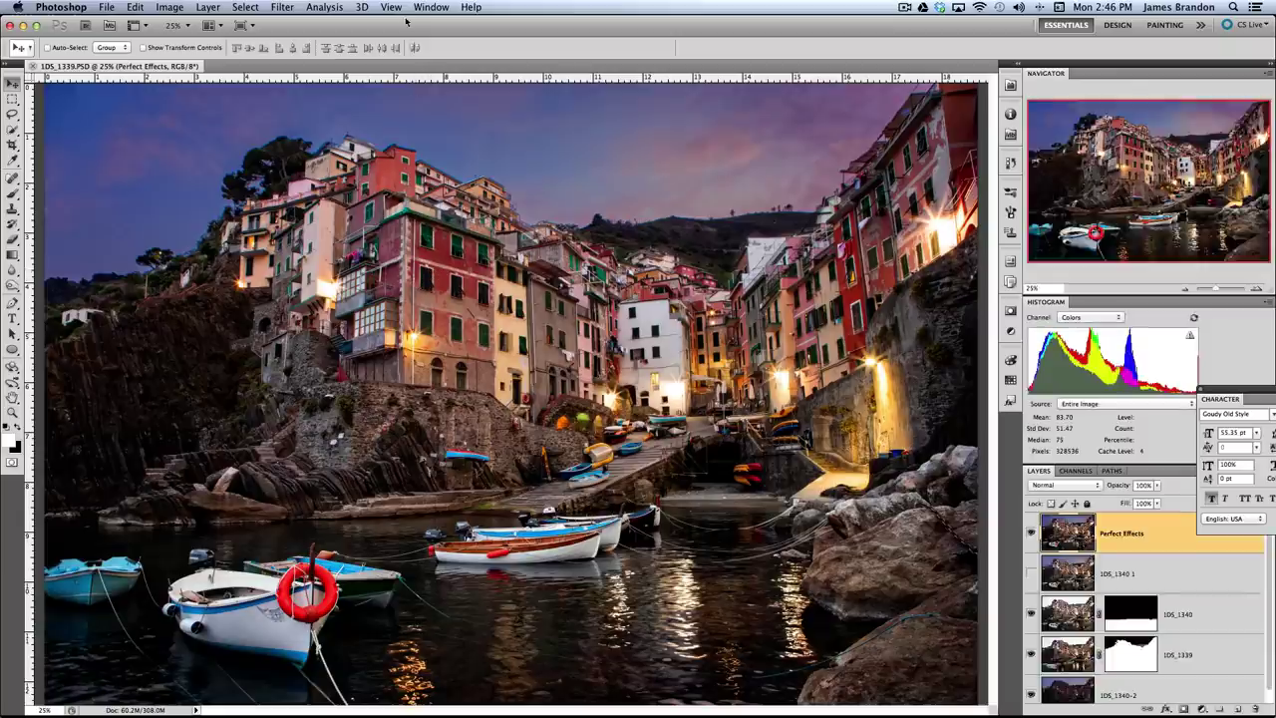
{"action": "left_click", "coordinate": [1202, 389]}
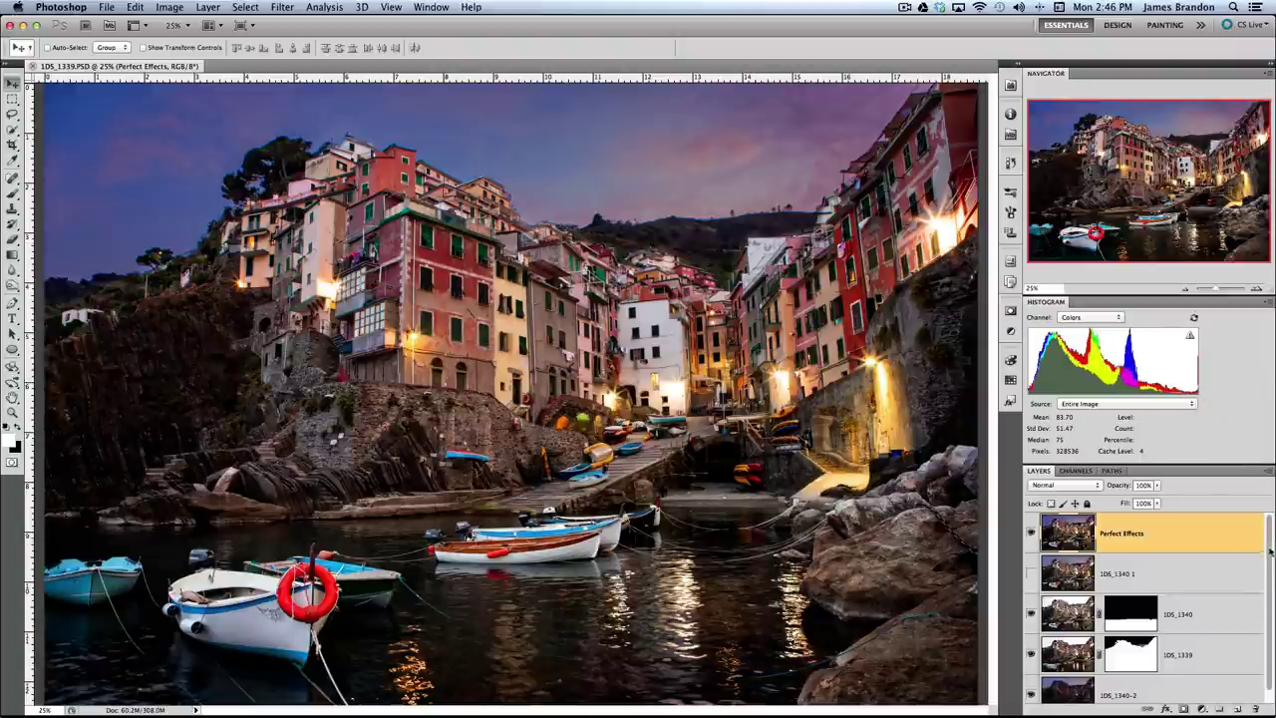
- Stamp all visible layers into a new layer above the Perfect Effects layer
{"action": "left_click_drag", "start_coordinate": [1268, 548], "coordinate": [1269, 570]}
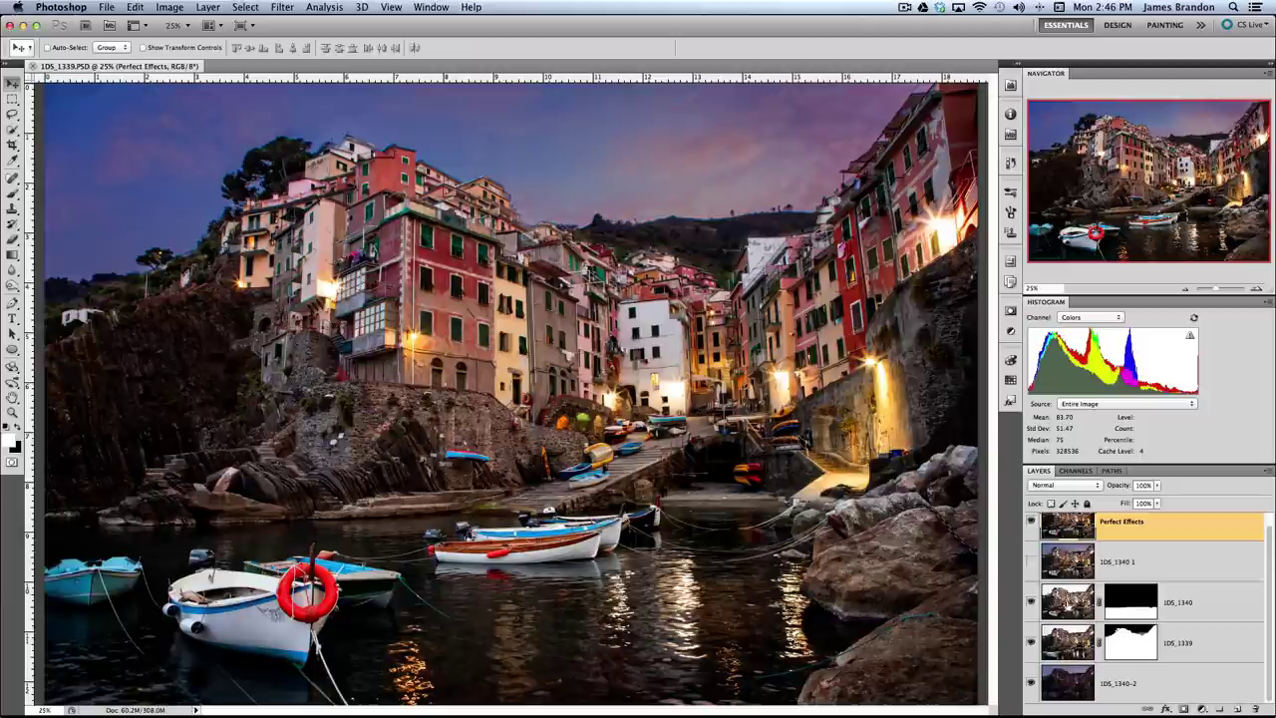
{"action": "left_click", "coordinate": [1060, 604]}
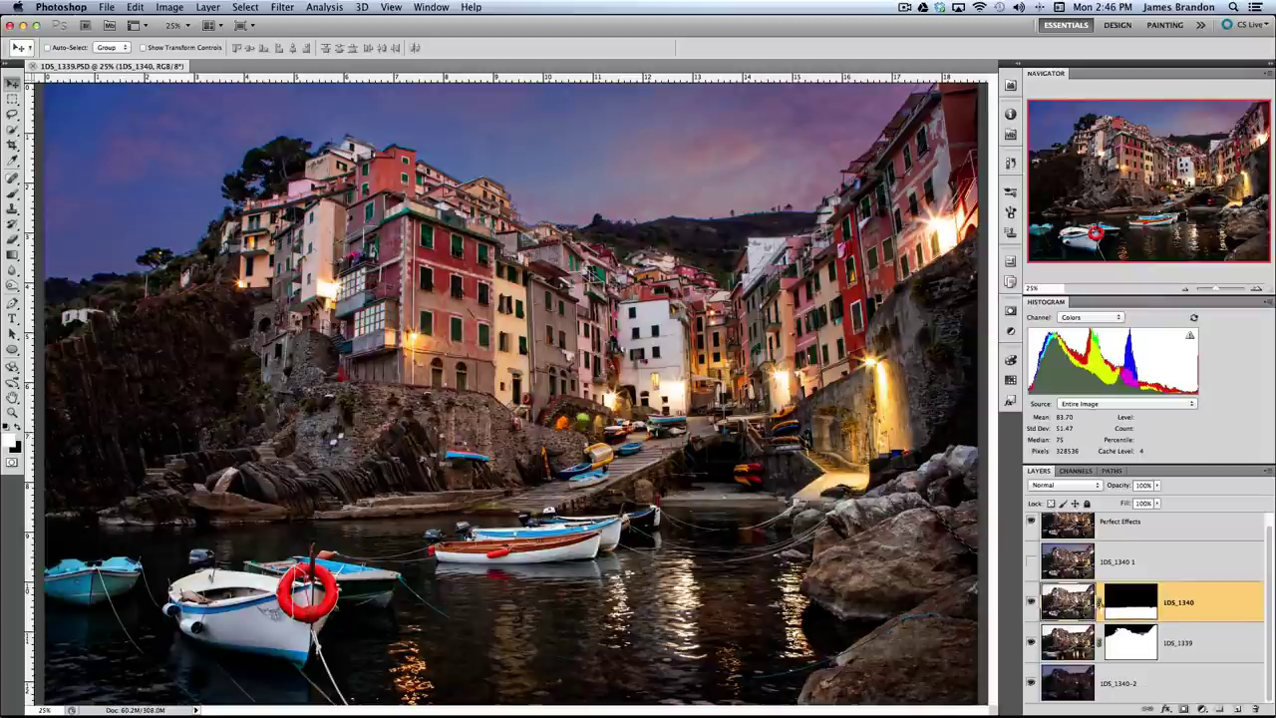
{"action": "scroll", "coordinate": [1267, 547], "scroll_direction": "up", "scroll_amount": 1}
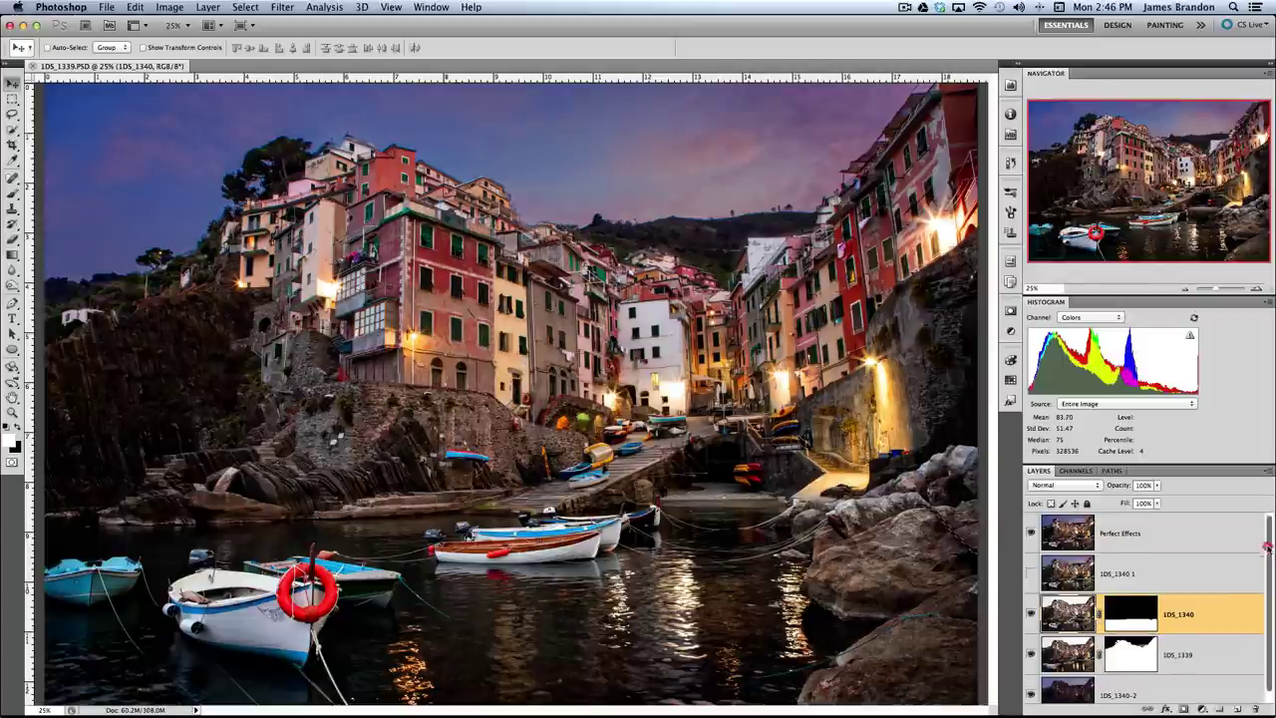
{"action": "left_click", "coordinate": [1148, 530]}
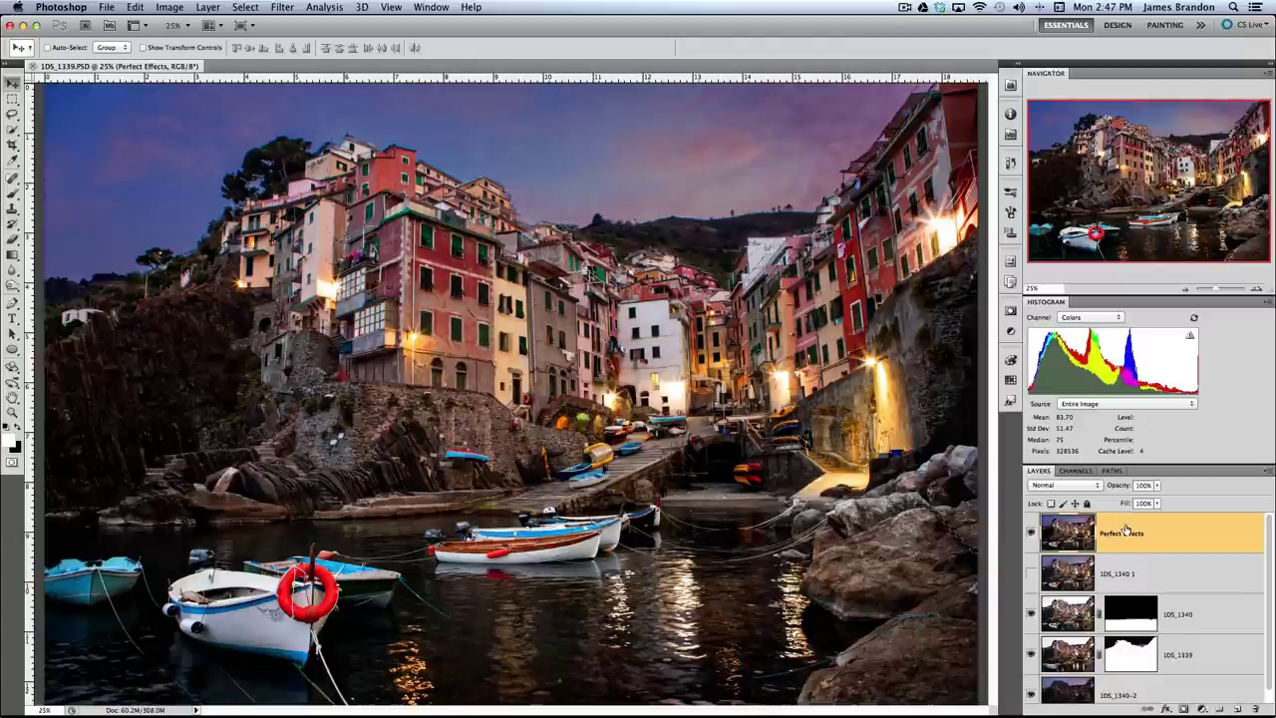
{"action": "key", "text": "super+alt+shift+e"}
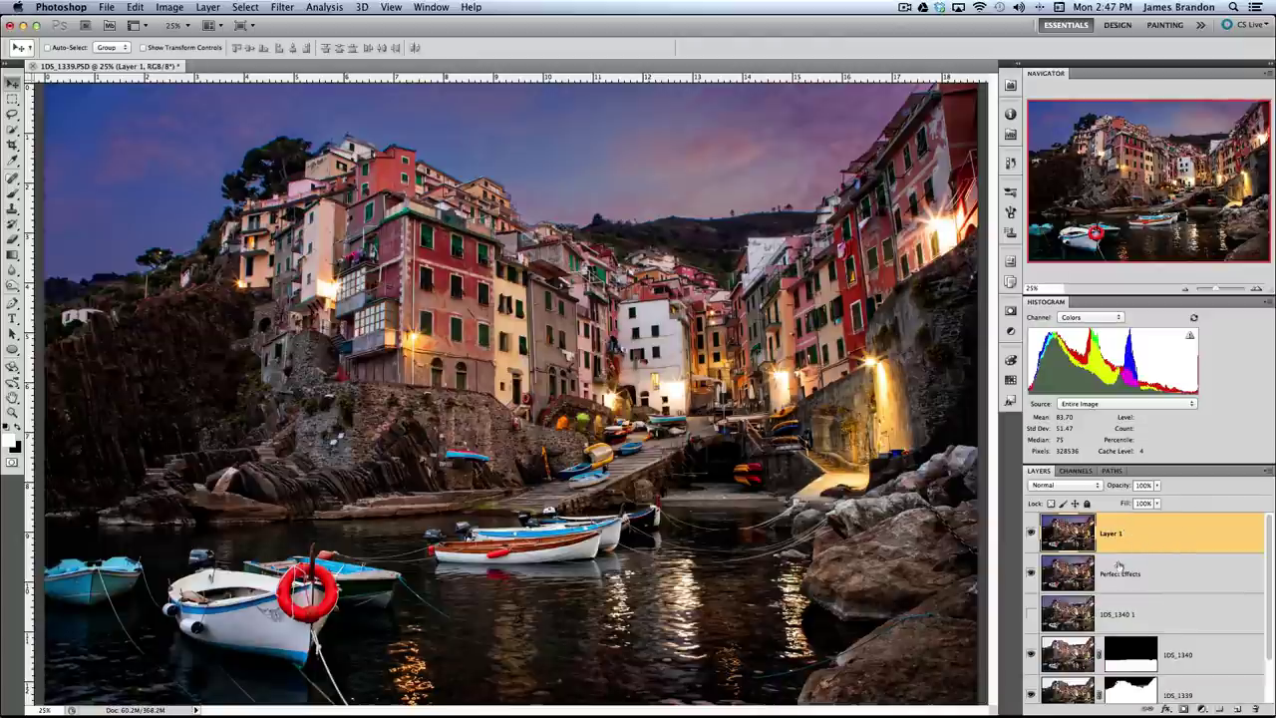
- Add a Hue/Saturation adjustment layer directly above the new stamped layer
{"action": "left_click", "coordinate": [1182, 574]}
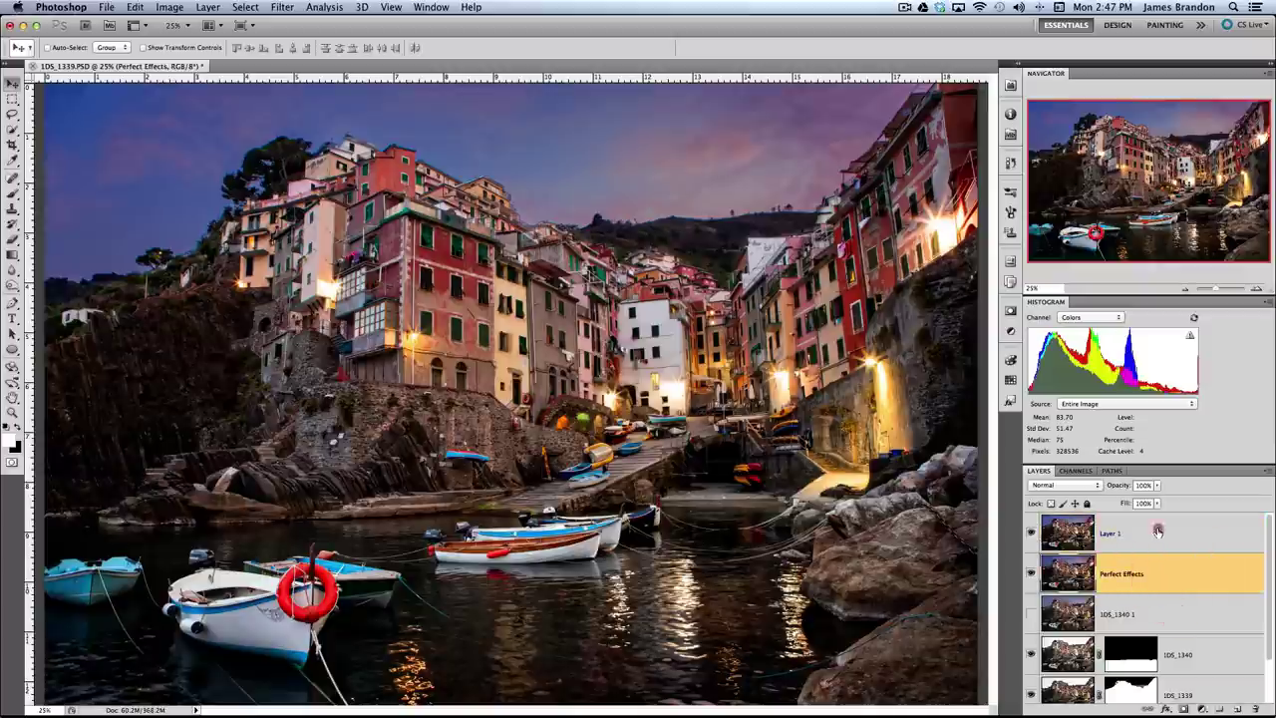
{"action": "left_click", "coordinate": [1157, 531]}
{"action": "left_click", "coordinate": [1164, 566]}
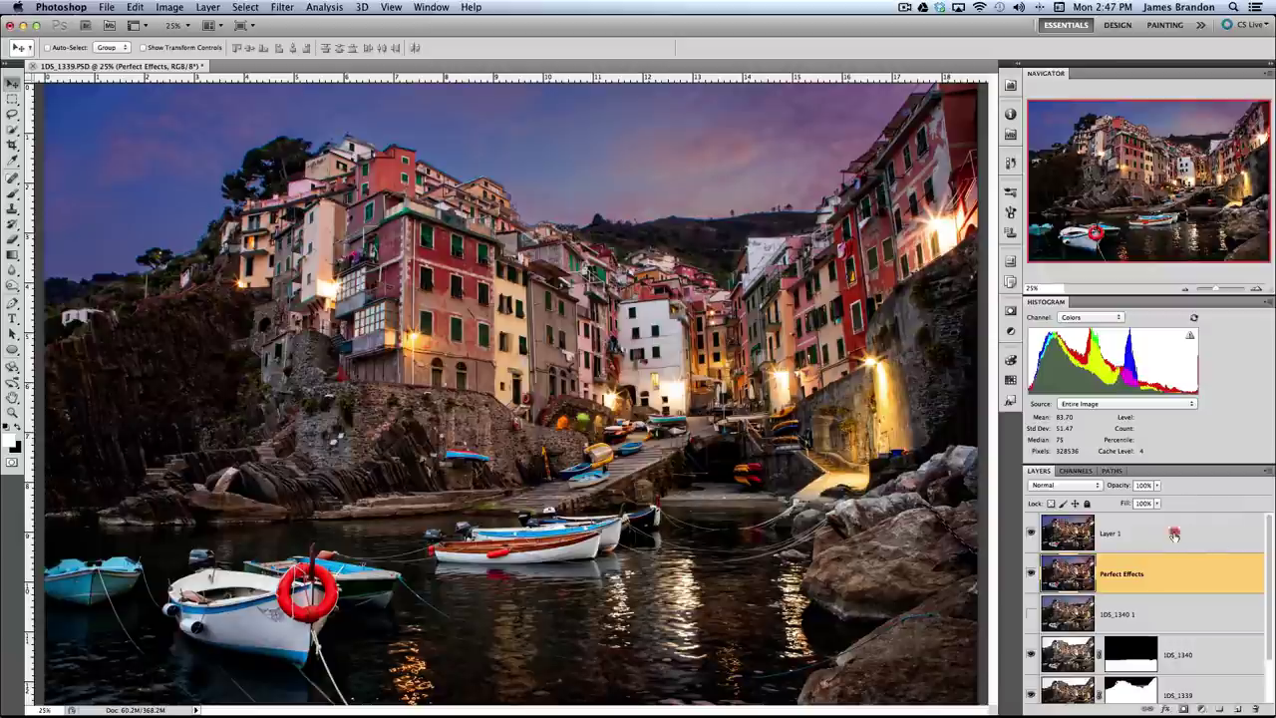
{"action": "left_click", "coordinate": [1174, 535]}
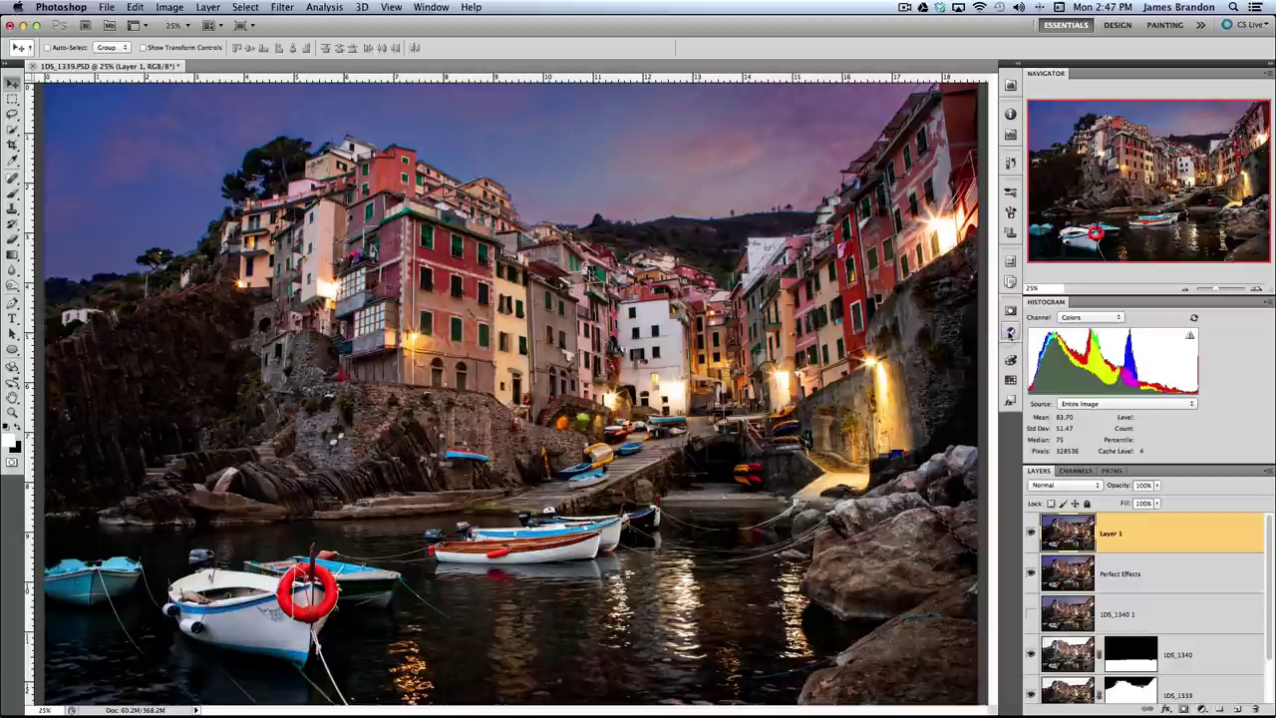
{"action": "left_click", "coordinate": [1011, 333]}
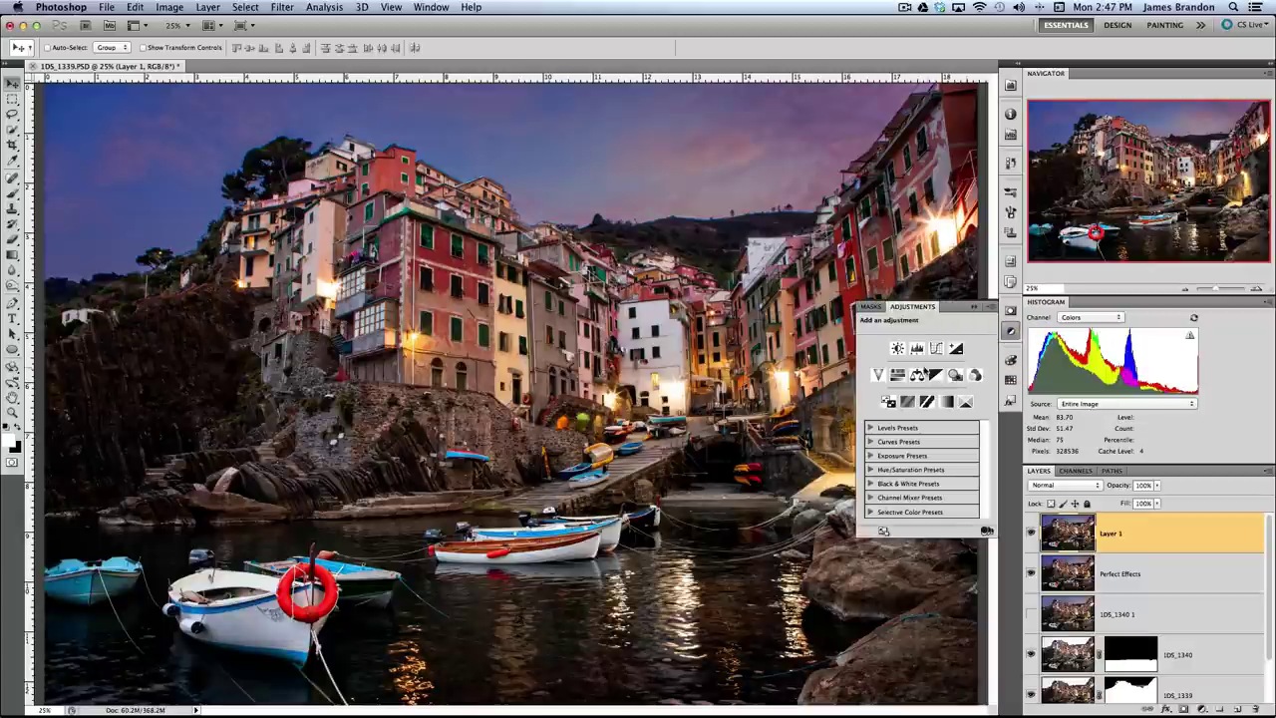
{"action": "left_click", "coordinate": [898, 375]}
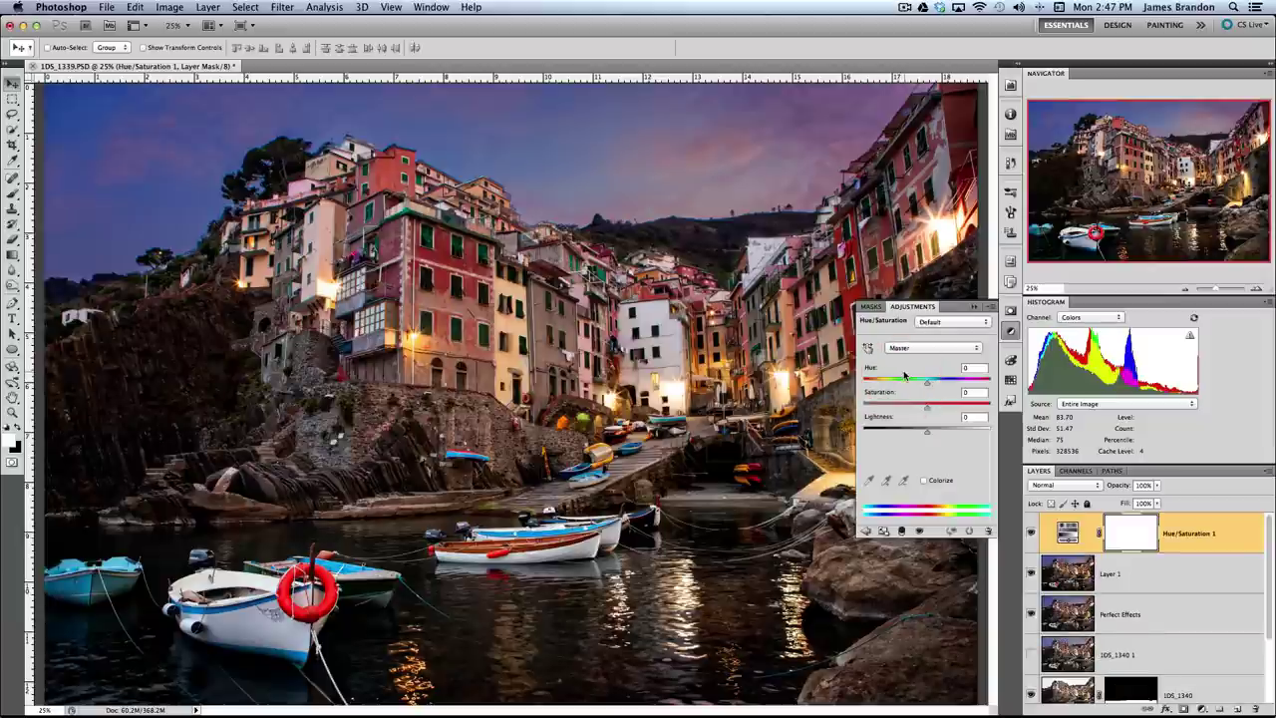
- Sample the color fringing in the hilltop tree with the targeted adjustment tool and reduce the Reds saturation to -100
{"action": "key", "text": "z"}
{"action": "left_click", "coordinate": [254, 184]}
{"action": "left_click", "coordinate": [520, 396]}
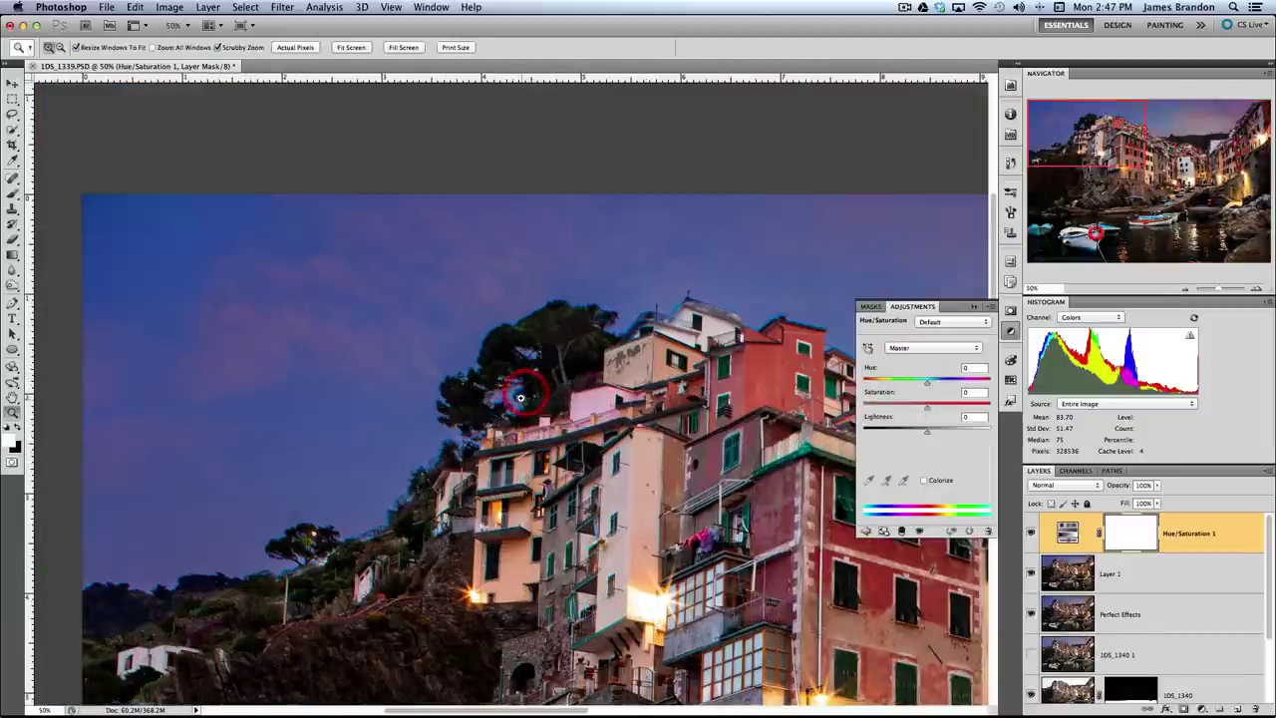
{"action": "left_click", "coordinate": [521, 396]}
{"action": "key", "text": "v"}
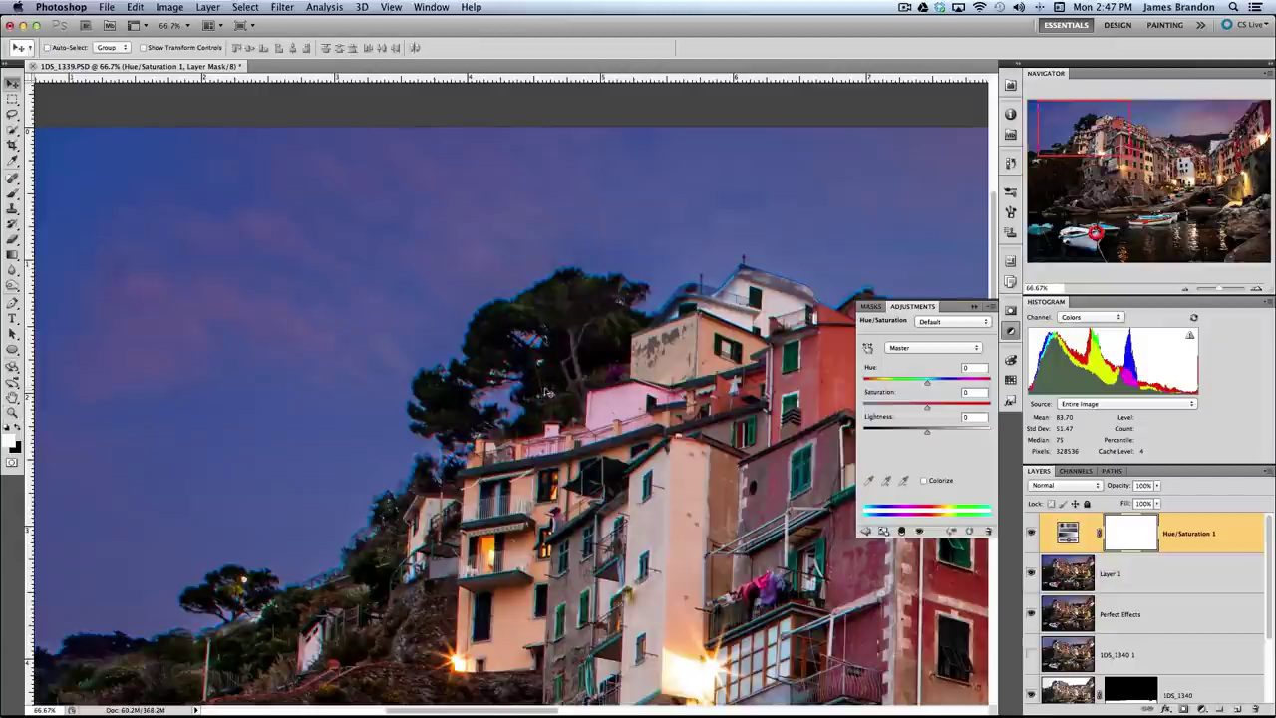
{"action": "left_click_drag", "start_coordinate": [433, 328], "coordinate": [389, 284]}
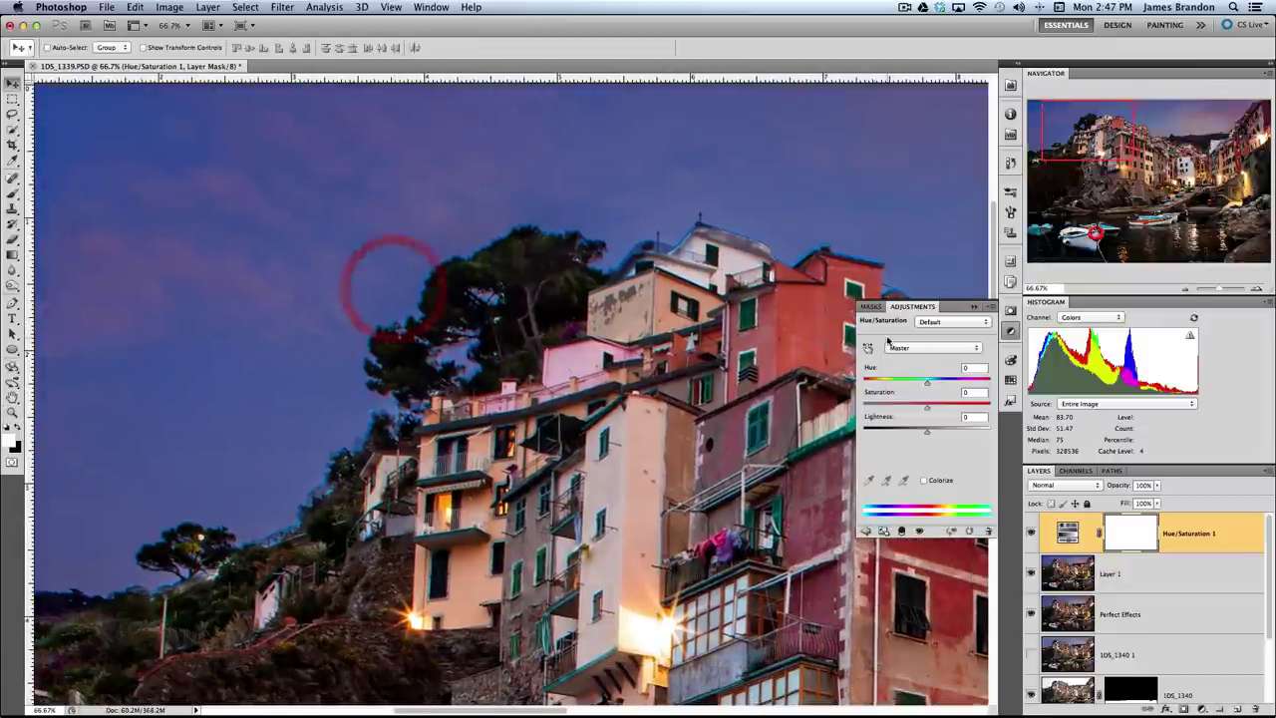
{"action": "left_click", "coordinate": [867, 346]}
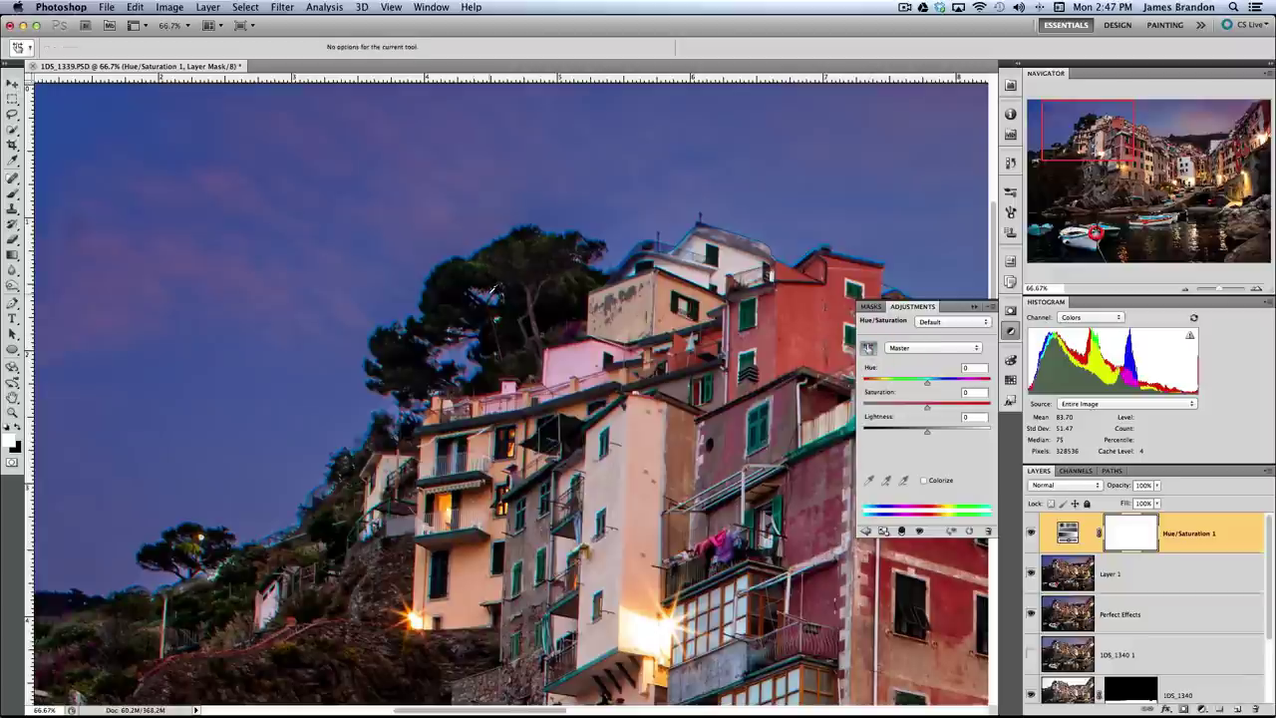
{"action": "left_click", "coordinate": [492, 289]}
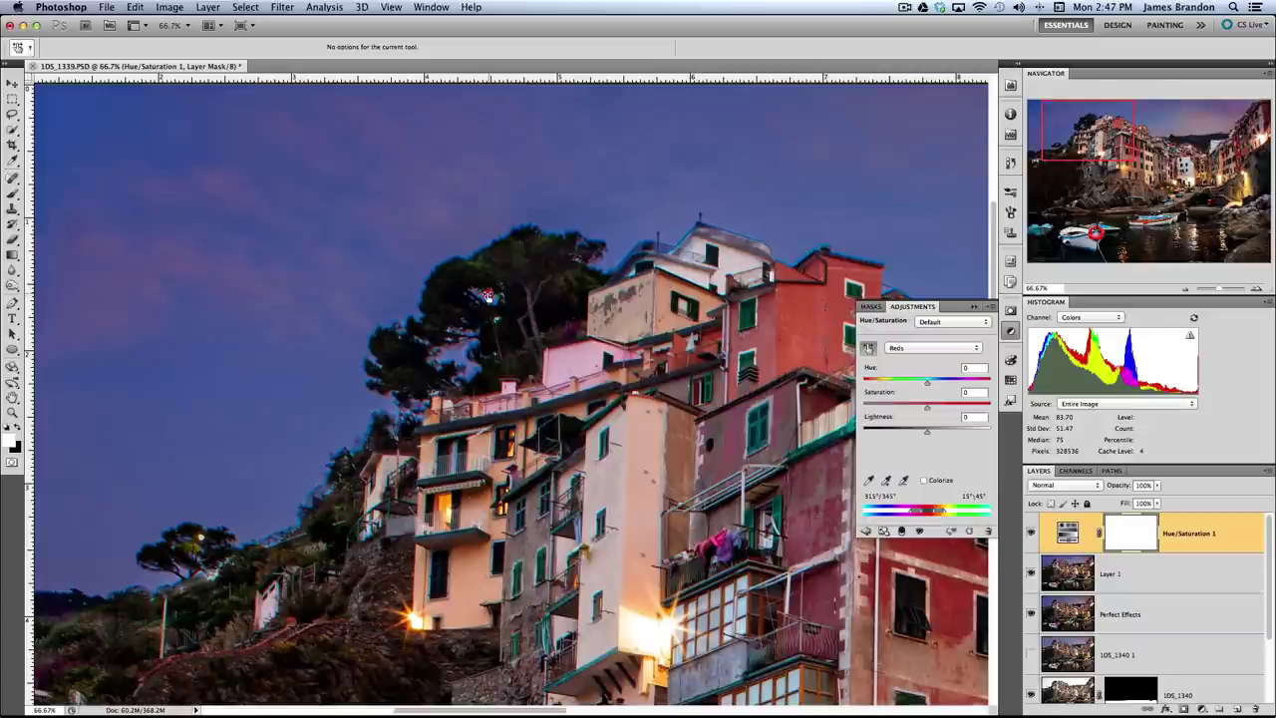
{"action": "left_click_drag", "start_coordinate": [489, 295], "coordinate": [345, 289]}
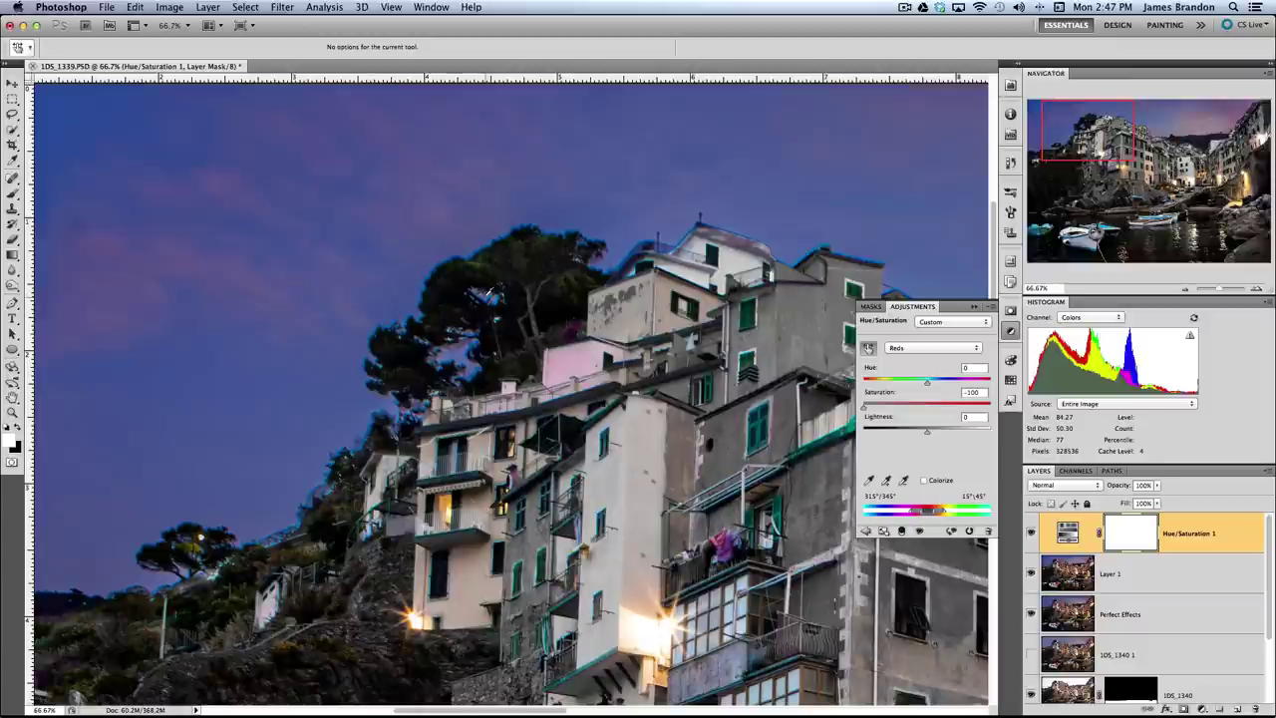
{"action": "left_click", "coordinate": [489, 289]}
{"action": "left_click", "coordinate": [488, 296]}
{"action": "left_click", "coordinate": [449, 289]}
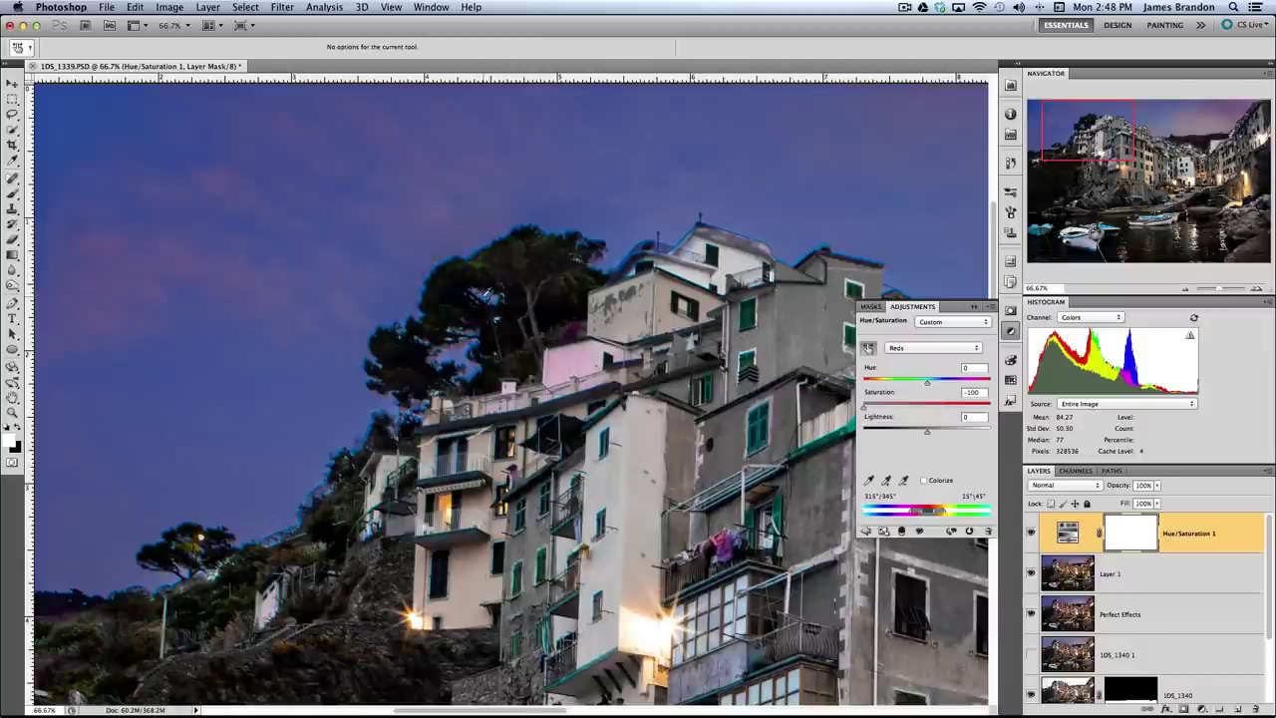
- Sample the fringe along the tree's edge and reduce the Cyans saturation to -100
{"action": "left_click", "coordinate": [485, 294]}
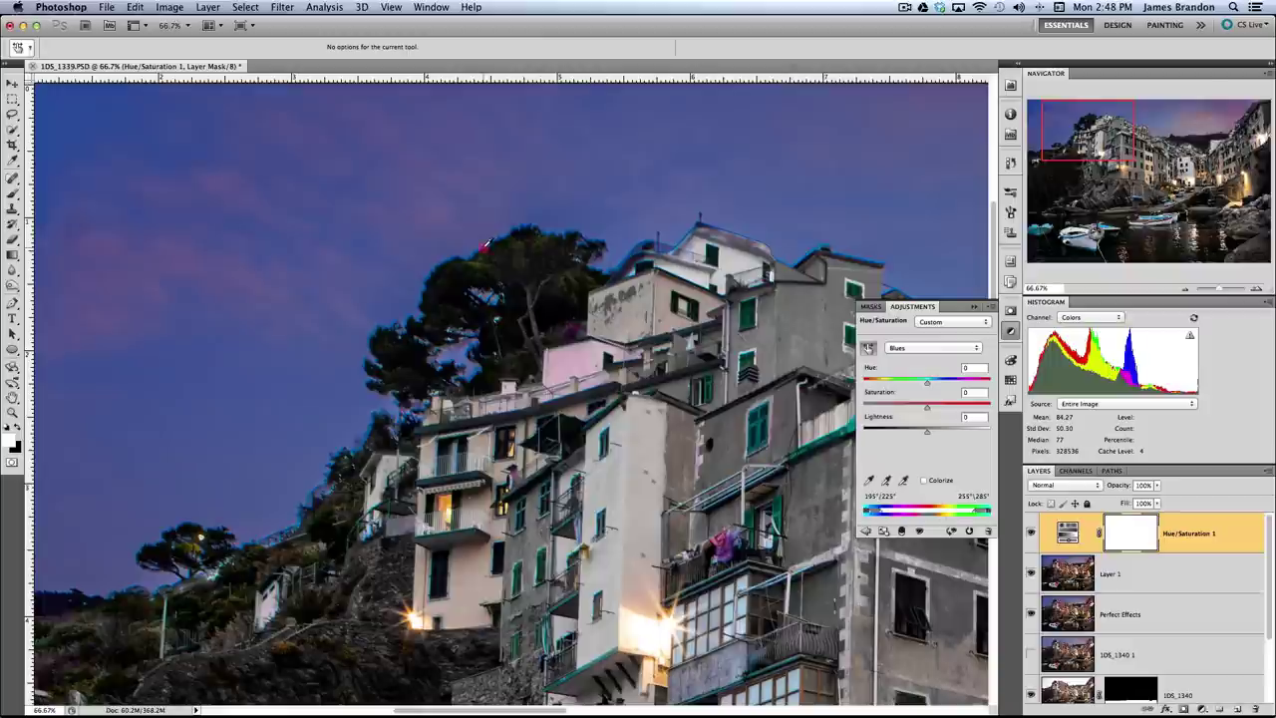
{"action": "left_click_drag", "start_coordinate": [486, 247], "coordinate": [381, 259]}
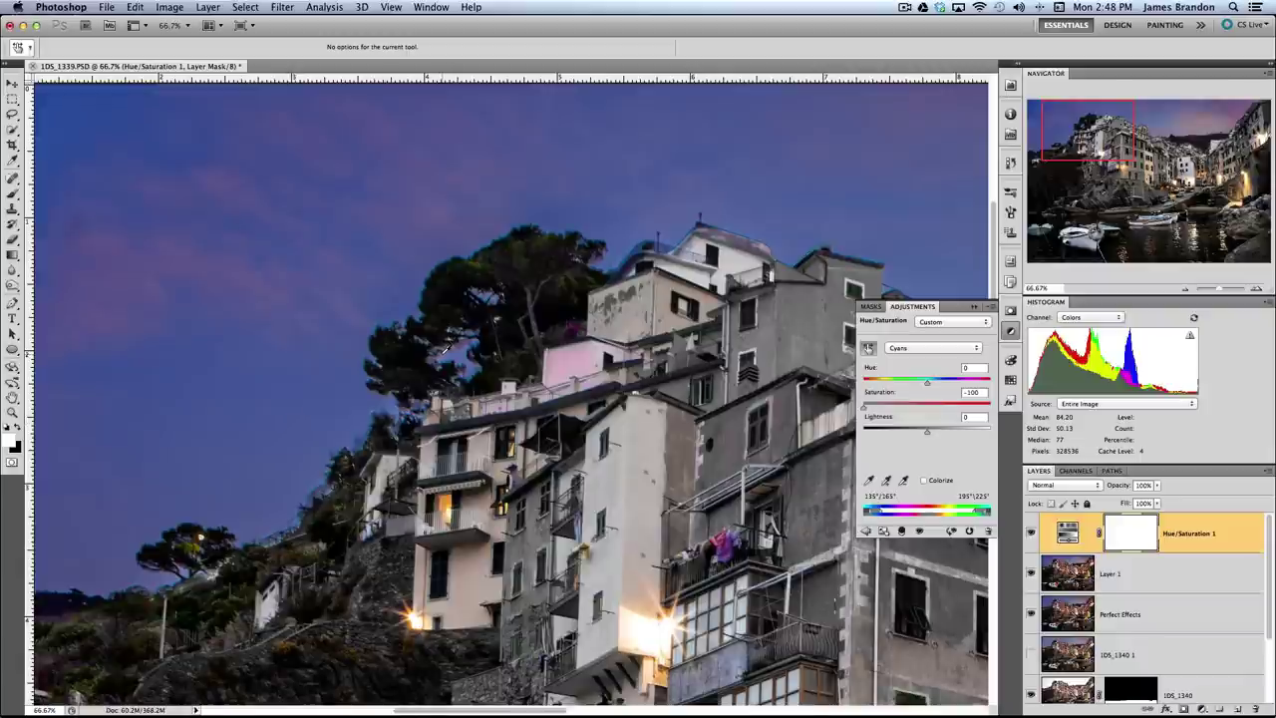
{"action": "left_click", "coordinate": [440, 358]}
{"action": "left_click", "coordinate": [459, 343]}
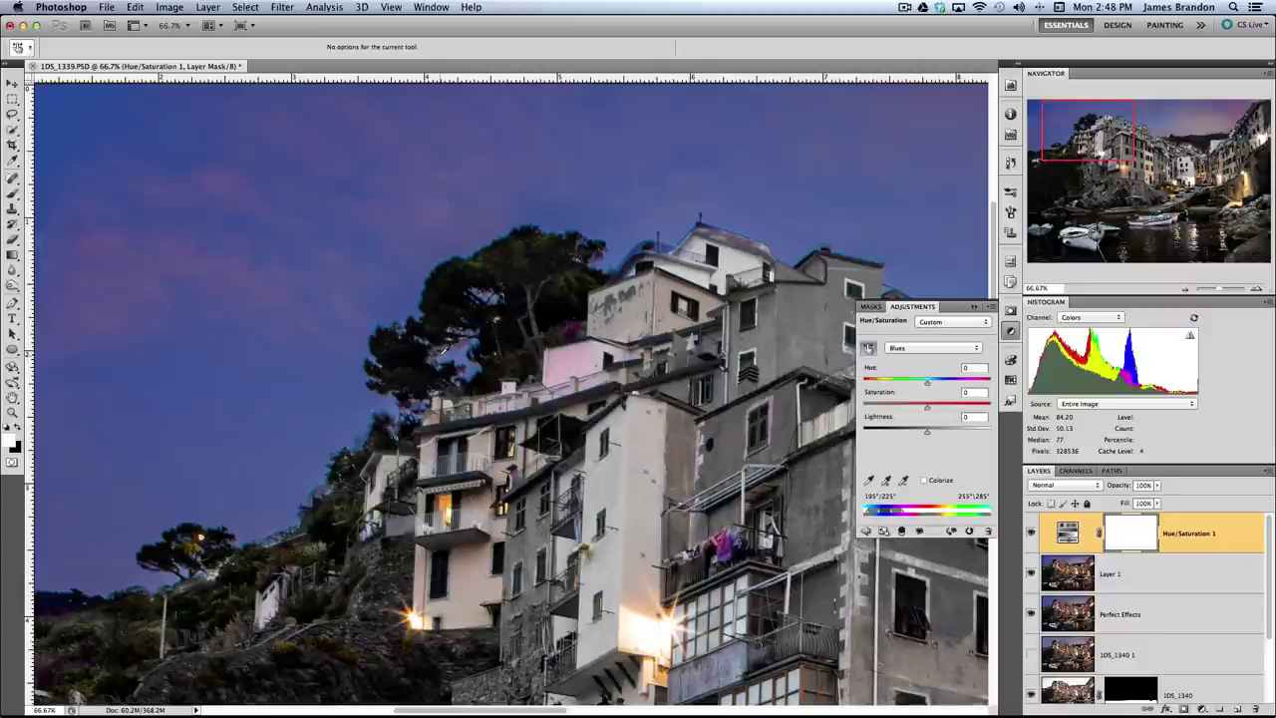
{"action": "left_click", "coordinate": [438, 357]}
- Set the Magentas saturation of the Hue/Saturation adjustment to -100
{"action": "left_click", "coordinate": [909, 349]}
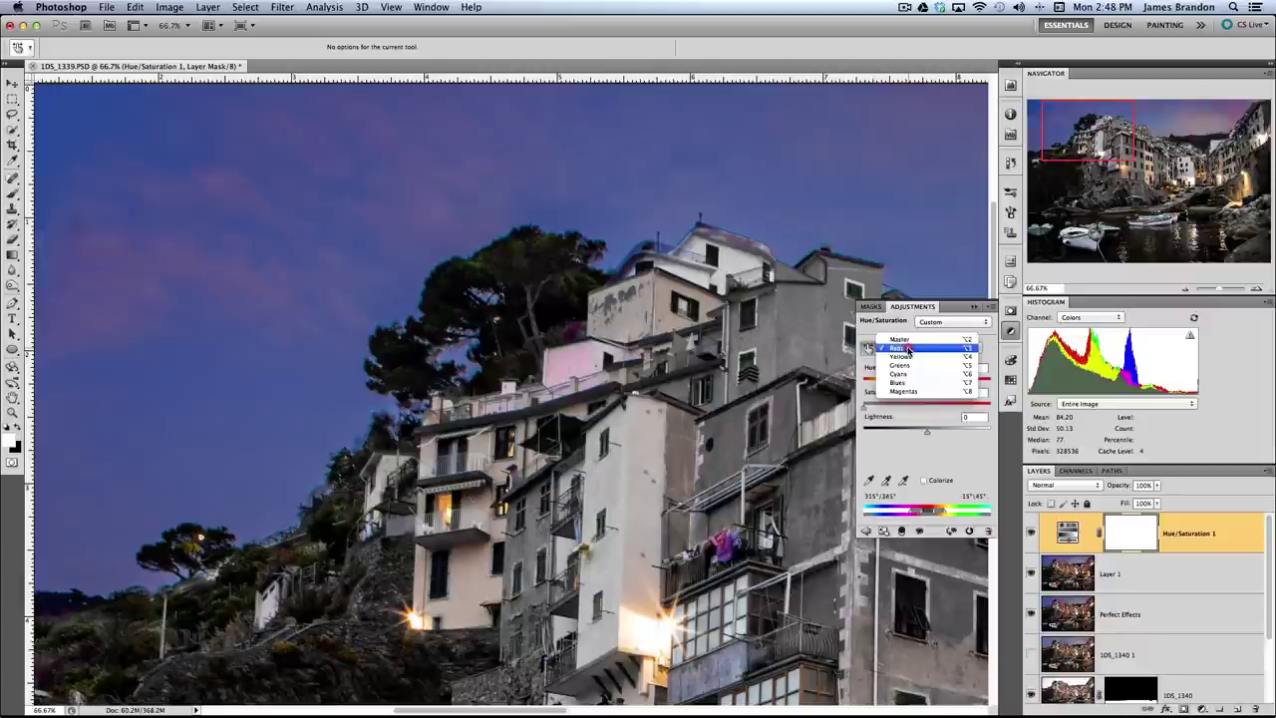
{"action": "left_click", "coordinate": [905, 391]}
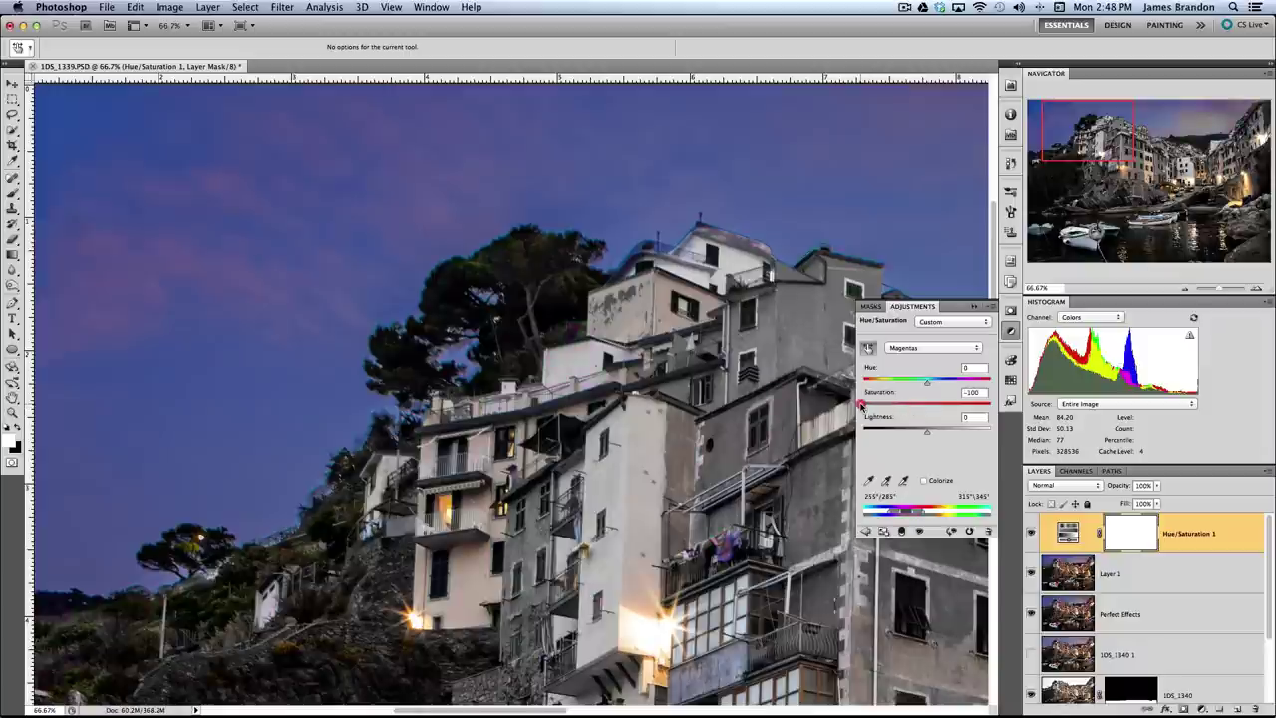
{"action": "left_click_drag", "start_coordinate": [849, 402], "coordinate": [849, 404]}
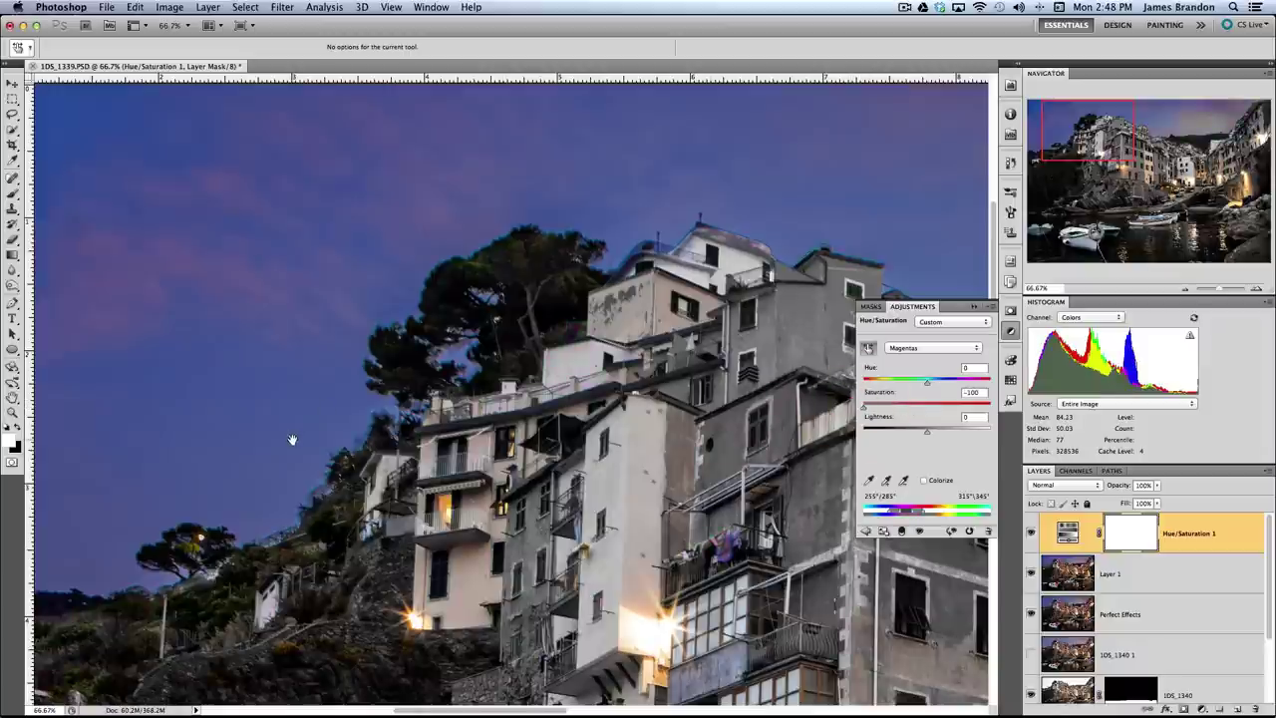
- Invert the Hue/Saturation layer's mask to black and activate the Brush tool over the hilltop tree
{"action": "left_click_drag", "start_coordinate": [292, 439], "coordinate": [567, 276]}
{"action": "left_click_drag", "start_coordinate": [521, 330], "coordinate": [189, 404]}
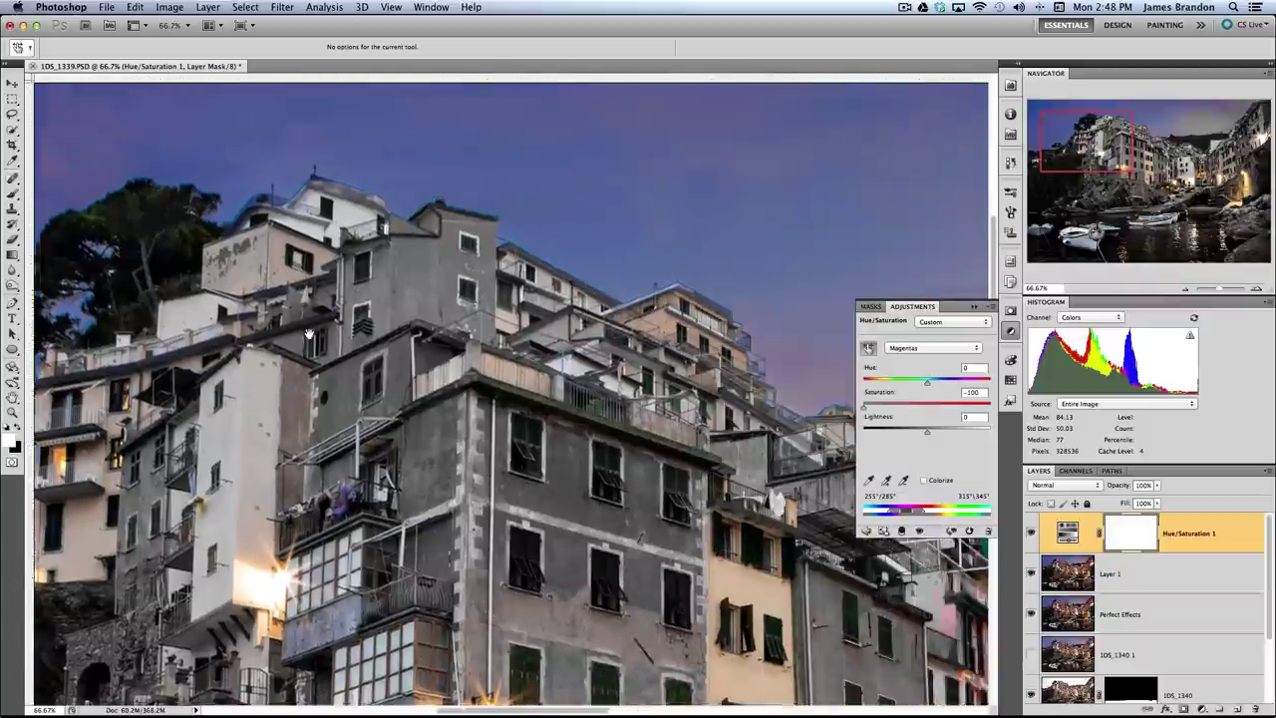
{"action": "left_click_drag", "start_coordinate": [309, 333], "coordinate": [500, 247]}
{"action": "key", "text": "super+minus"}
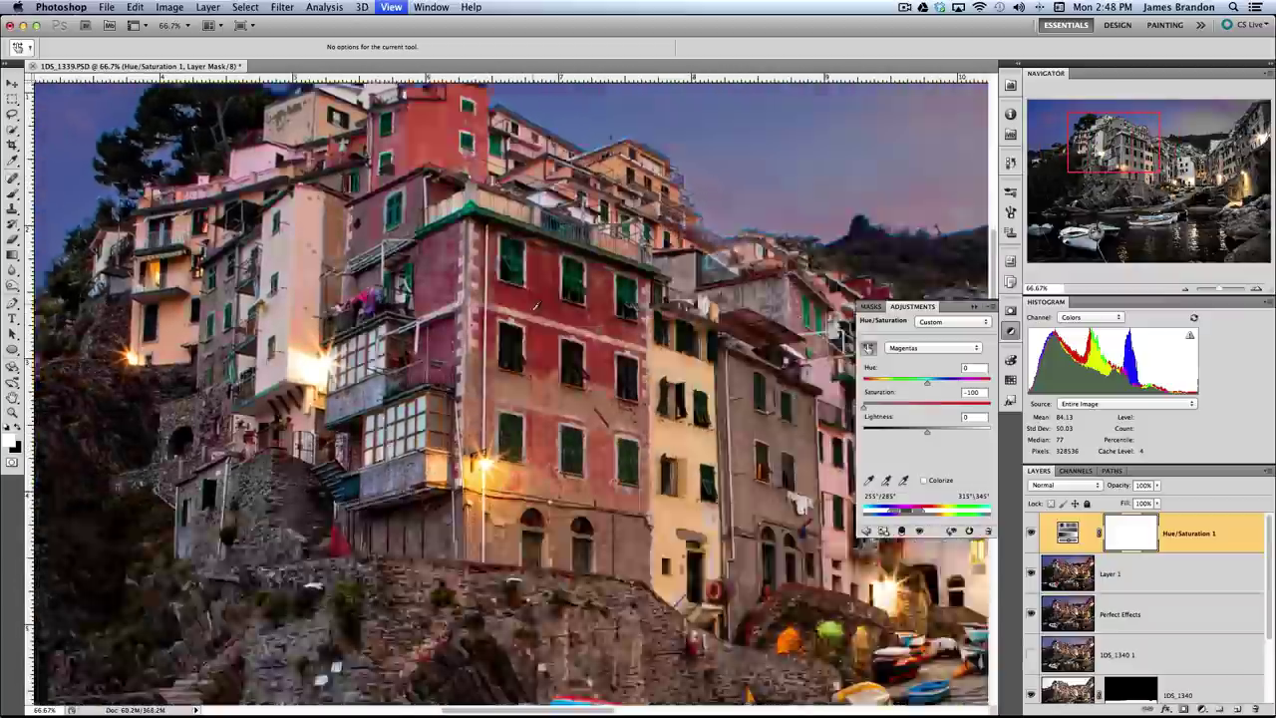
{"action": "key", "text": "super+0"}
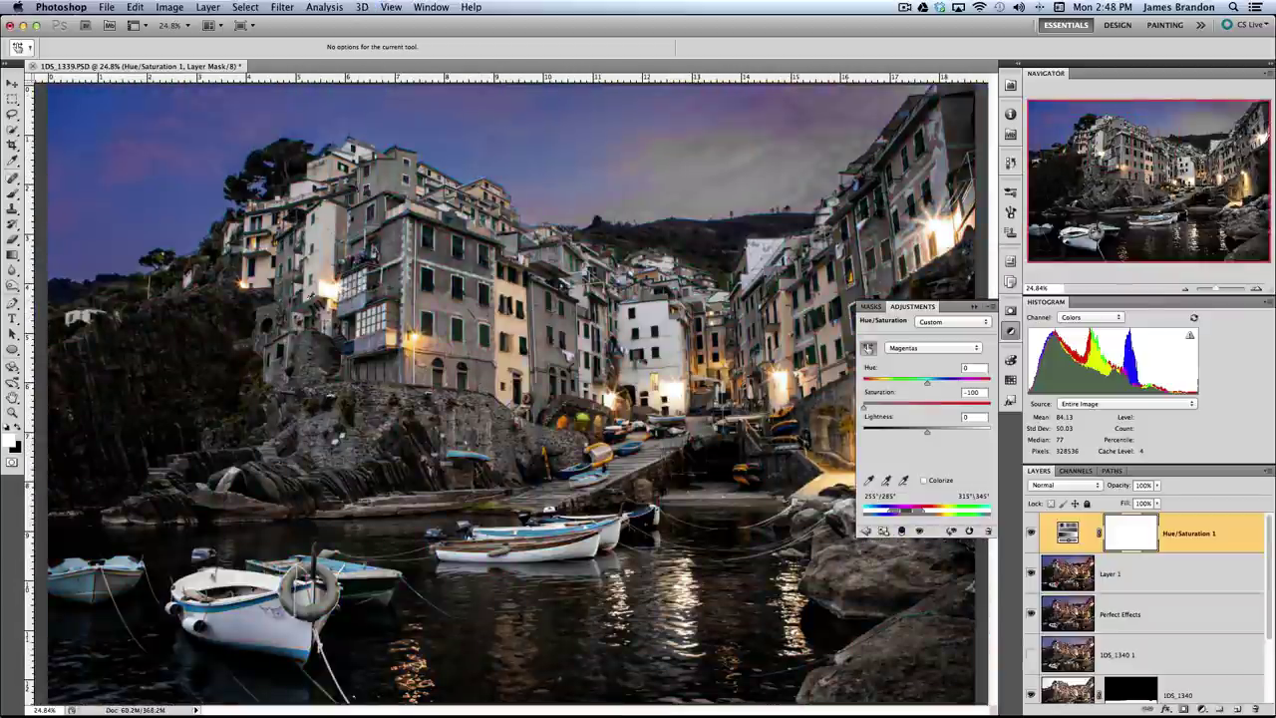
{"action": "key", "text": "z"}
{"action": "left_click_drag", "start_coordinate": [251, 185], "coordinate": [307, 211]}
{"action": "left_click_drag", "start_coordinate": [252, 255], "coordinate": [365, 361]}
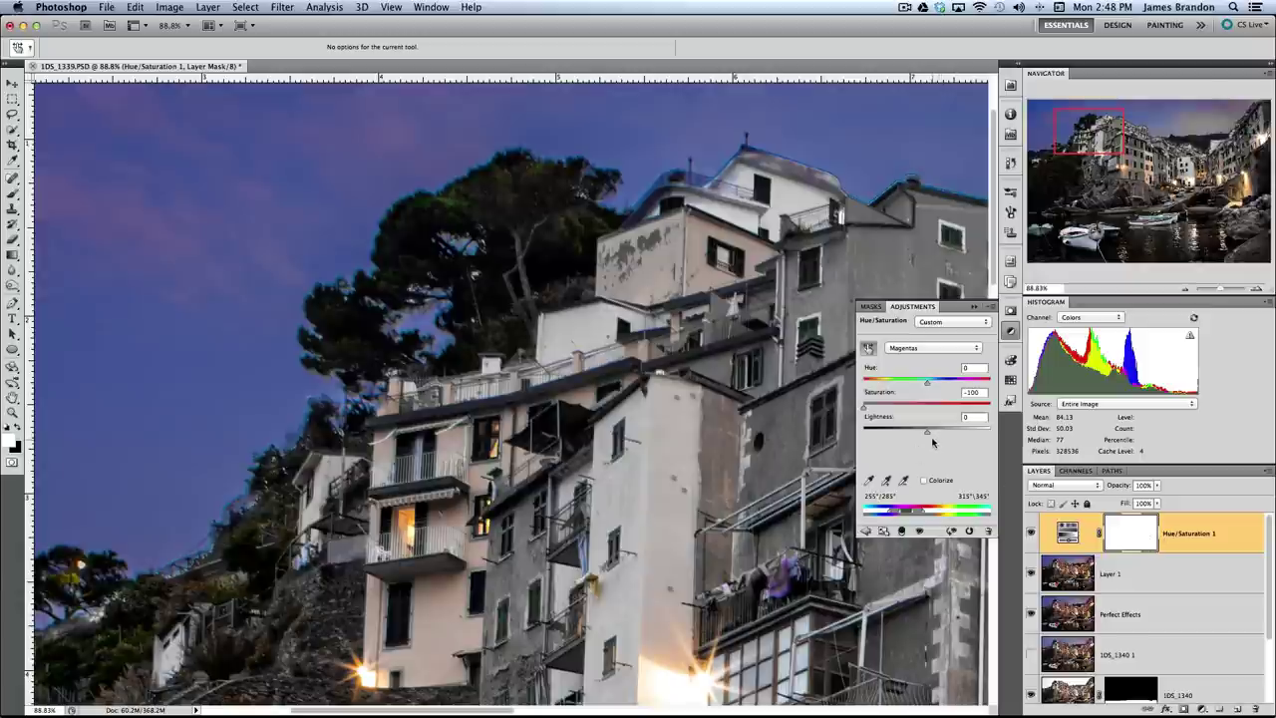
{"action": "key", "text": "super+i"}
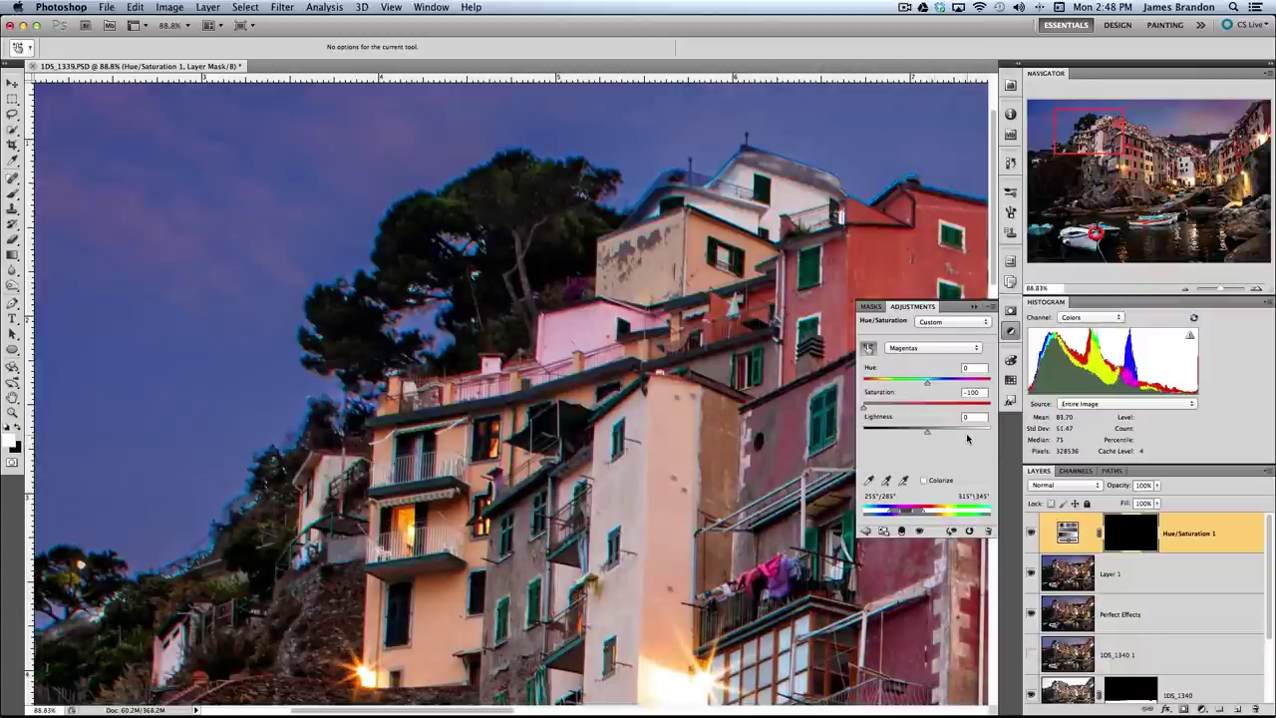
{"action": "key", "text": "b"}
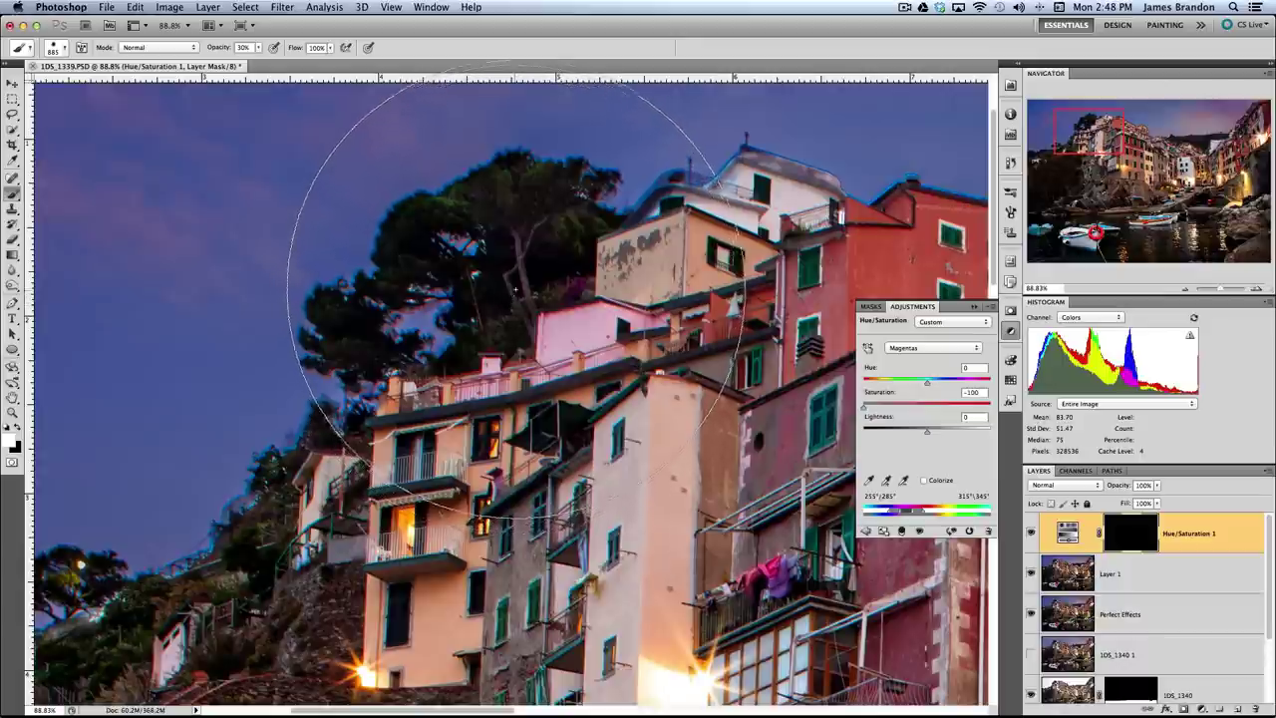
- Shrink the brush to 40 px at 100% opacity and paint the Hue/Saturation mask white over the sky gaps inside the hilltop tree
{"action": "left_click", "coordinate": [546, 273]}
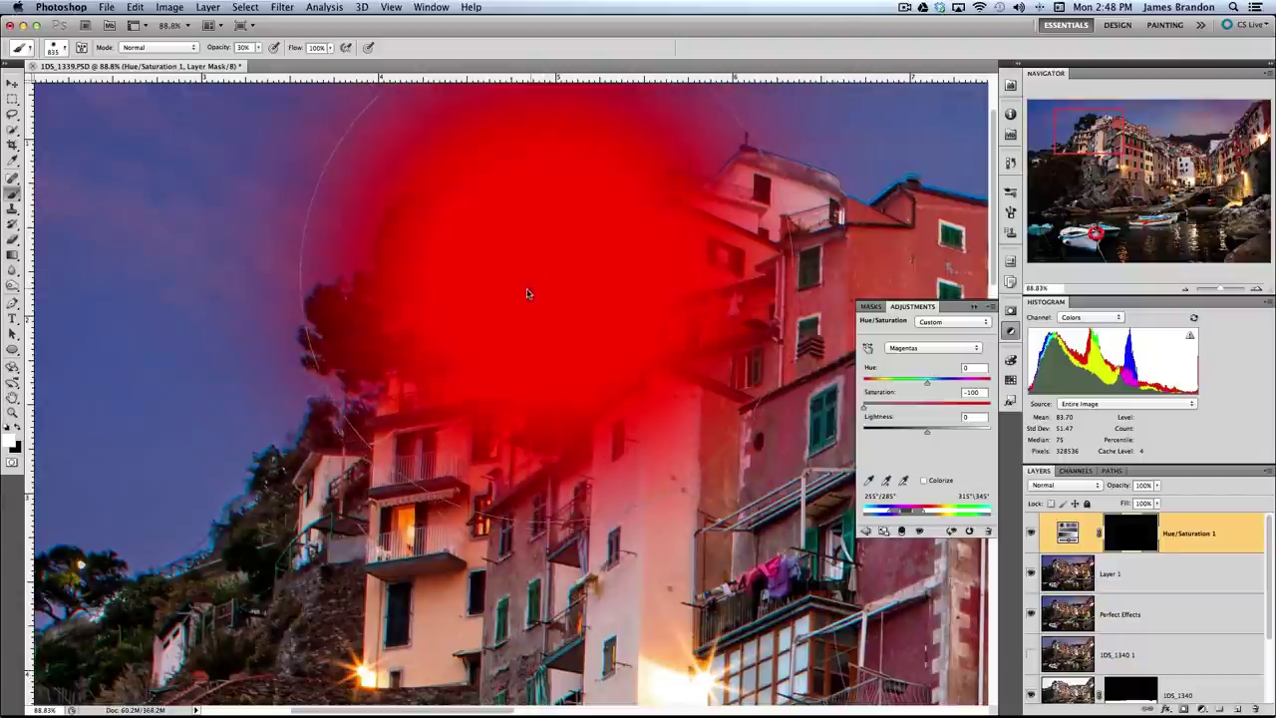
{"action": "mouse_move", "coordinate": [457, 351]}
{"action": "left_mouse_down"}
{"action": "mouse_move", "coordinate": [161, 489]}
{"action": "mouse_move", "coordinate": [176, 482]}
{"action": "left_mouse_up"}
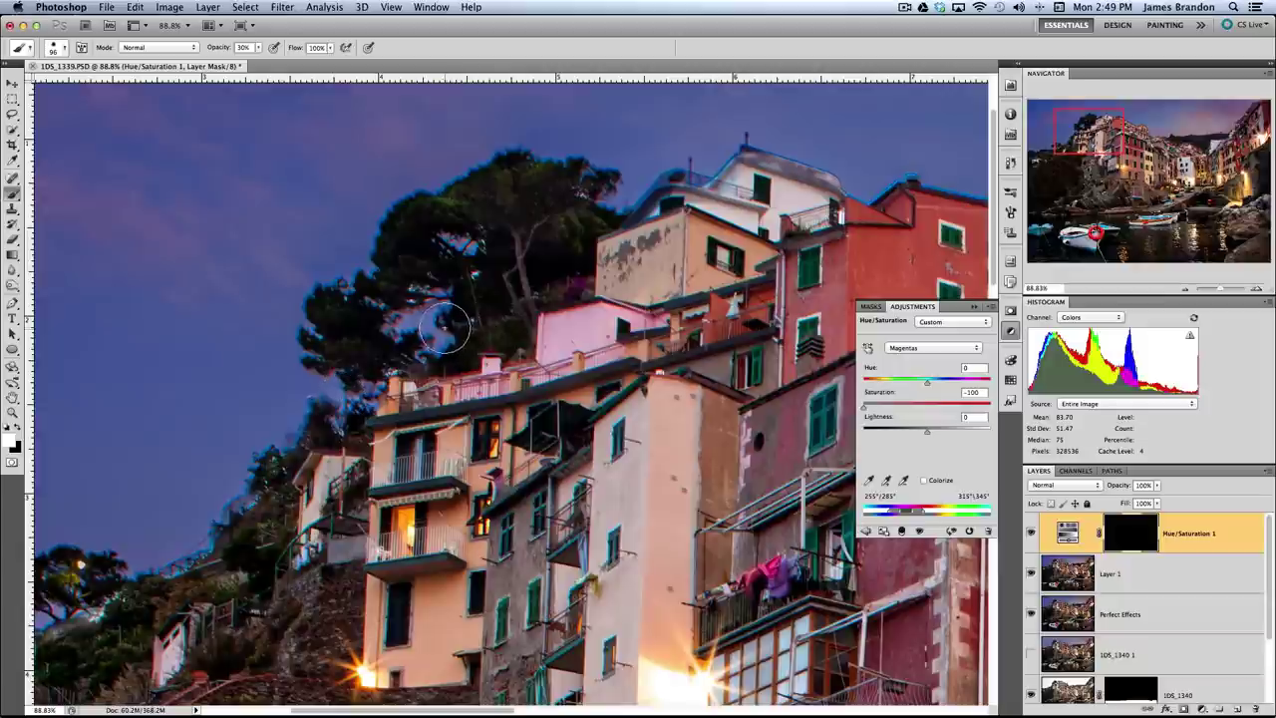
{"action": "left_click_drag", "start_coordinate": [428, 326], "coordinate": [414, 331]}
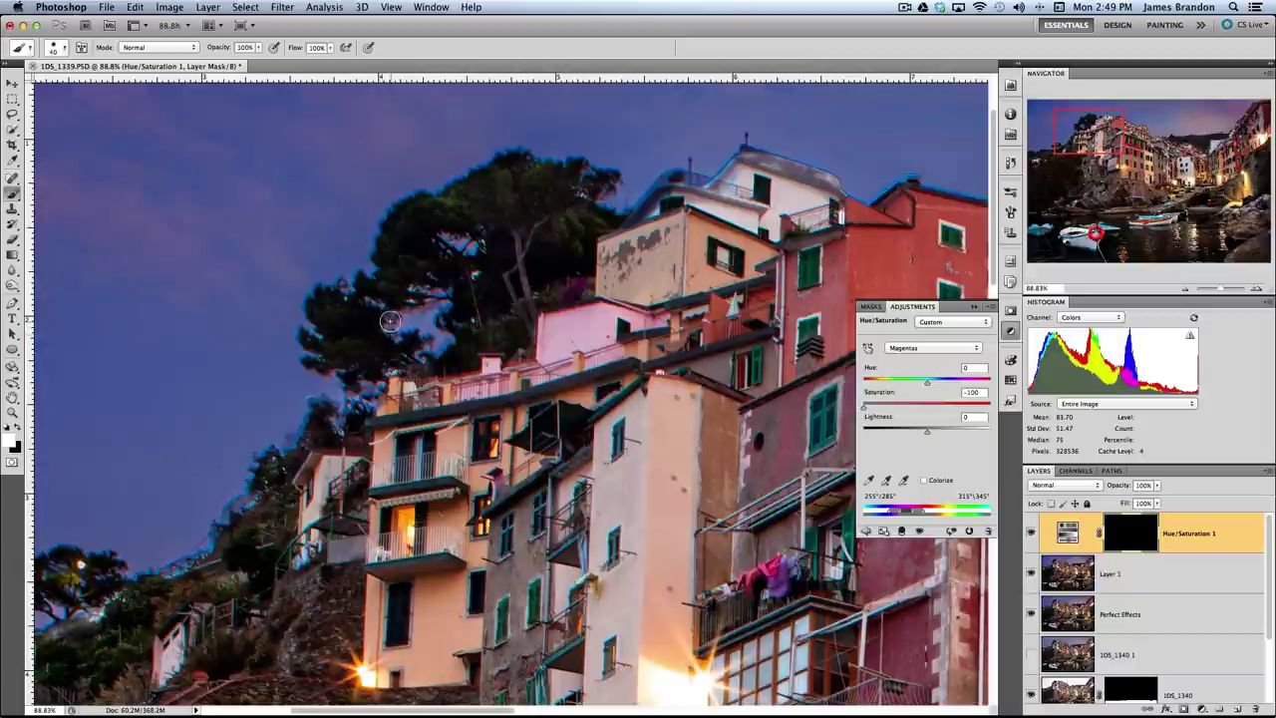
- Paint the mask white along the outer left edge of the hilltop tree, using a 30 px and then a 40 px brush
{"action": "key", "text": "bracketleft"}
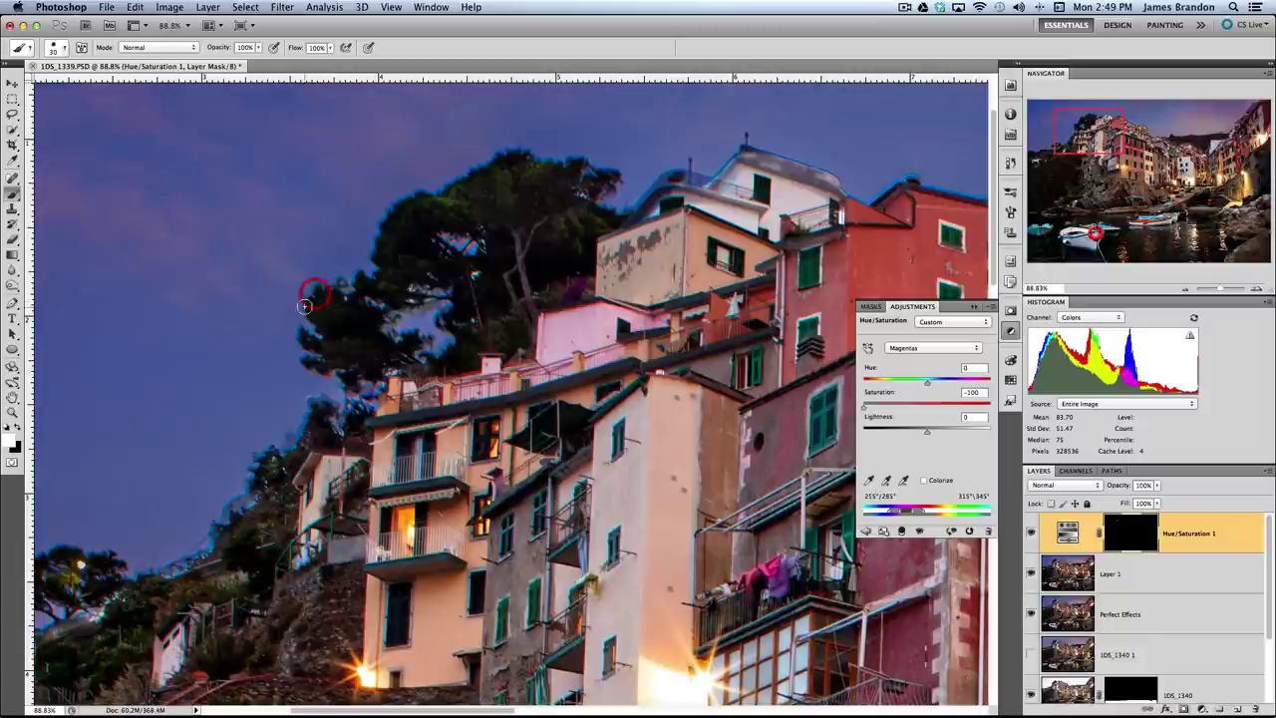
{"action": "left_click", "coordinate": [341, 288]}
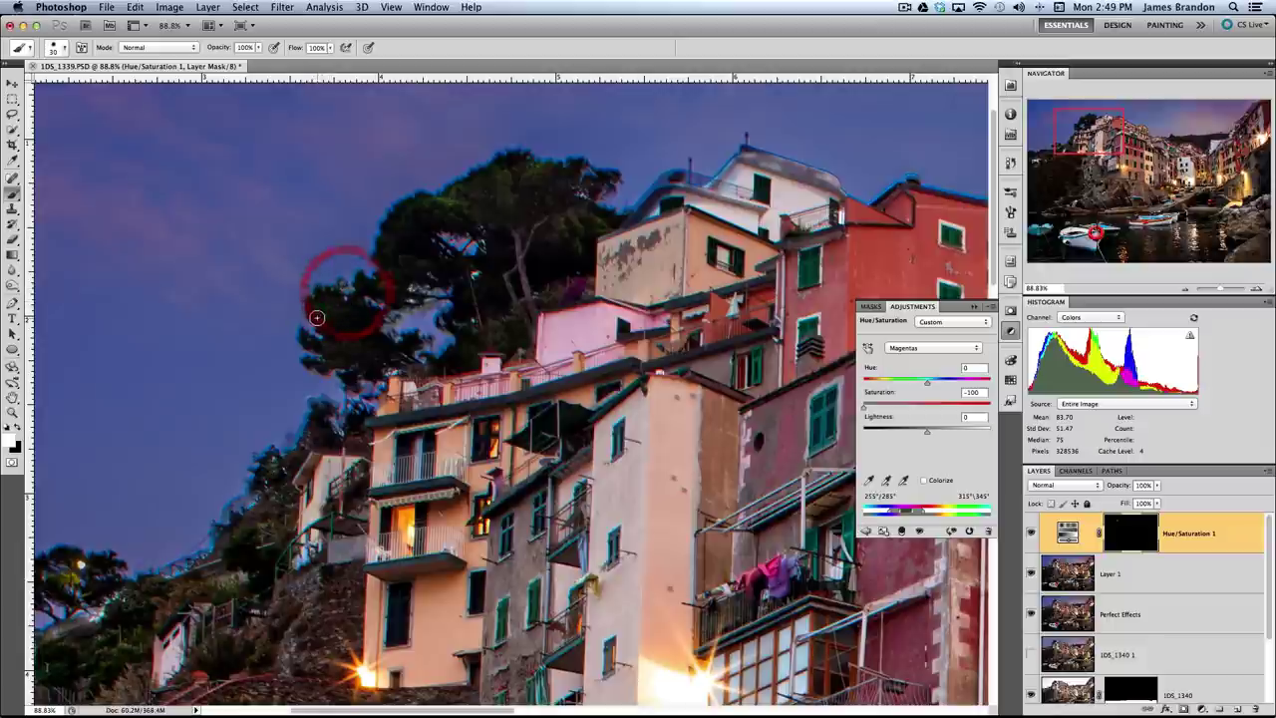
{"action": "left_click", "coordinate": [300, 335]}
{"action": "left_click", "coordinate": [315, 342]}
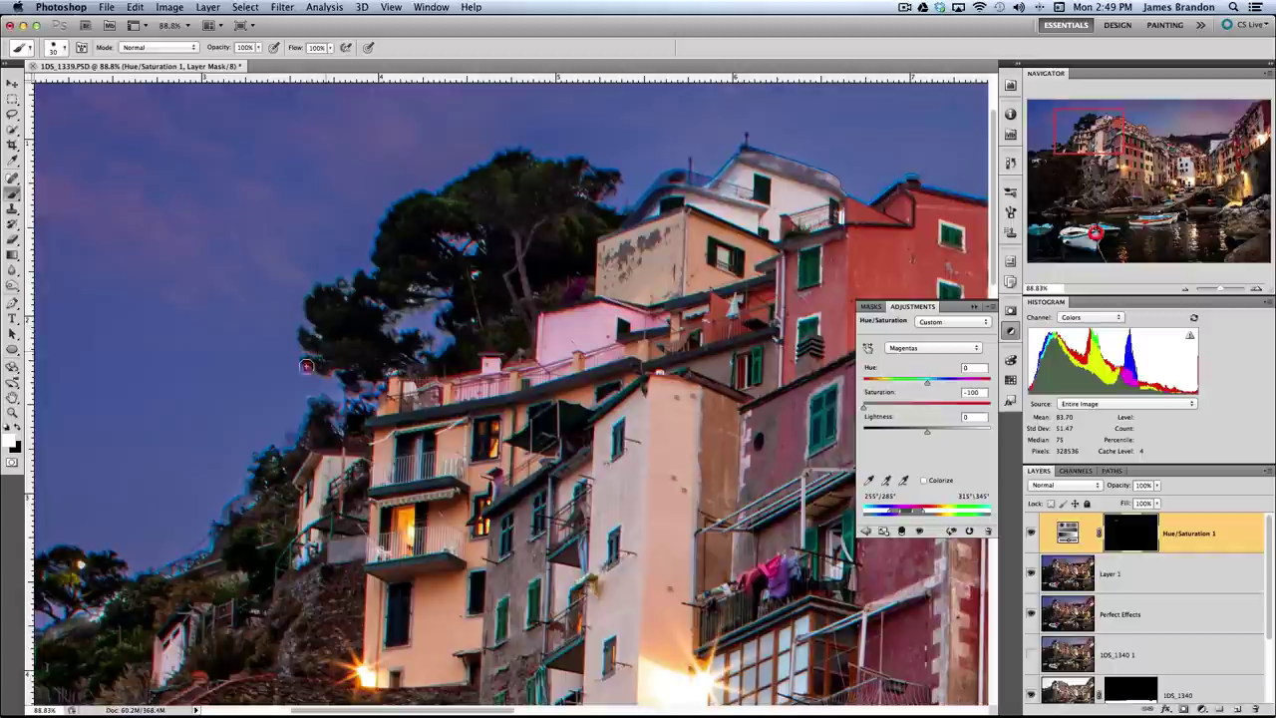
{"action": "left_click", "coordinate": [377, 270]}
{"action": "key", "text": "]"}
{"action": "left_click", "coordinate": [376, 244]}
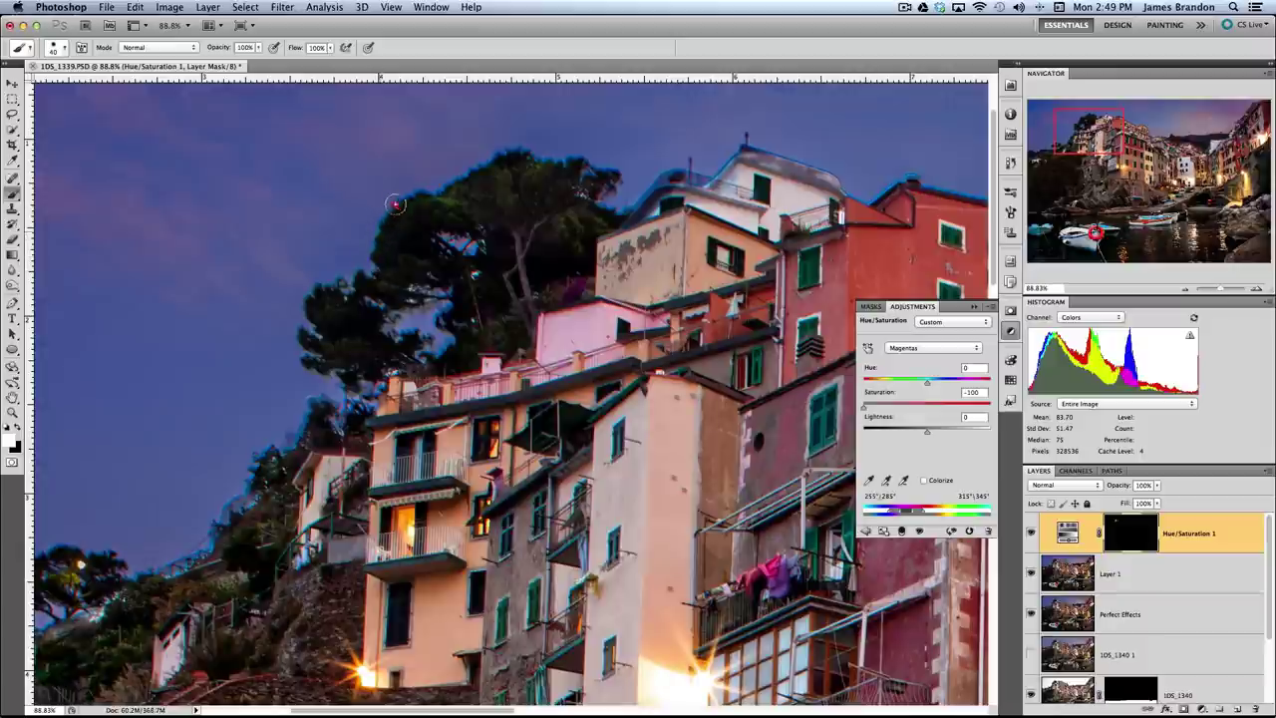
{"action": "left_click_drag", "start_coordinate": [398, 206], "coordinate": [373, 256]}
- Set the brush hardness to about 87% and paint the mask over the tree's crown, inner branches and right edge
{"action": "right_click", "coordinate": [409, 211]}
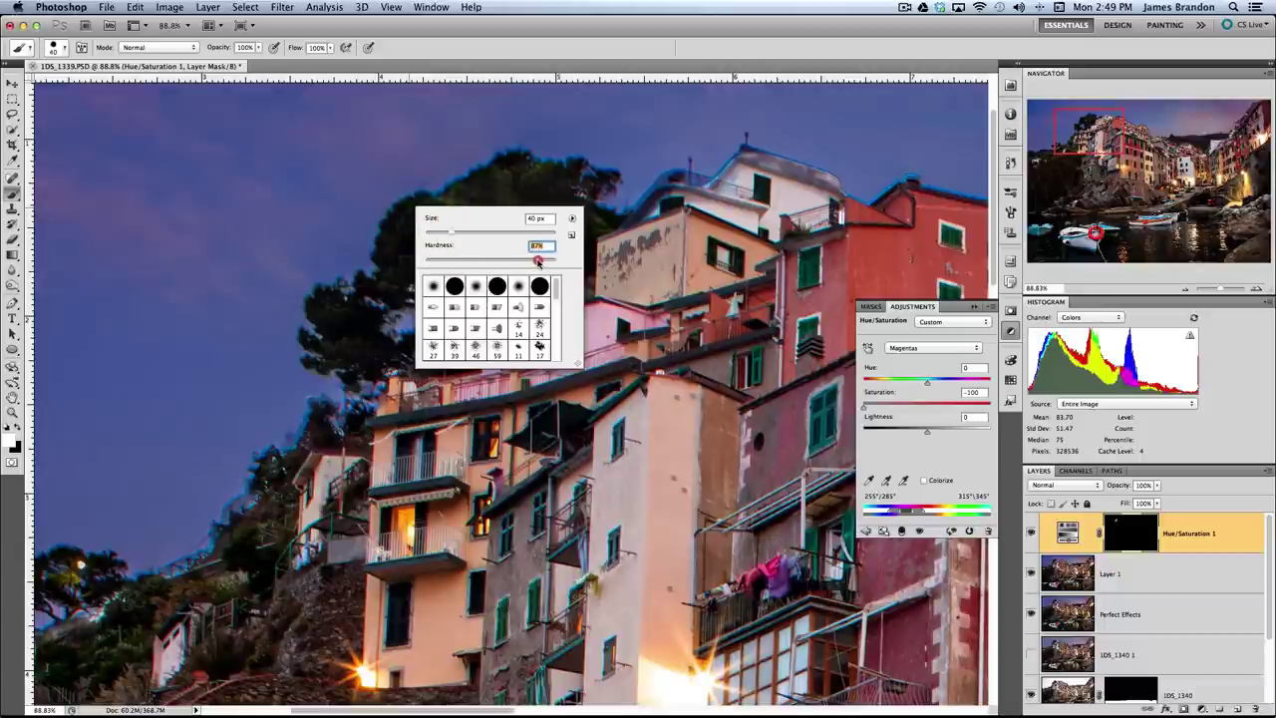
{"action": "left_click_drag", "start_coordinate": [538, 261], "coordinate": [535, 260]}
{"action": "mouse_move", "coordinate": [396, 253]}
{"action": "left_mouse_down"}
{"action": "mouse_move", "coordinate": [396, 216]}
{"action": "mouse_move", "coordinate": [455, 199]}
{"action": "mouse_move", "coordinate": [435, 190]}
{"action": "mouse_move", "coordinate": [480, 164]}
{"action": "mouse_move", "coordinate": [525, 161]}
{"action": "left_mouse_up"}
{"action": "left_click_drag", "start_coordinate": [616, 184], "coordinate": [558, 205]}
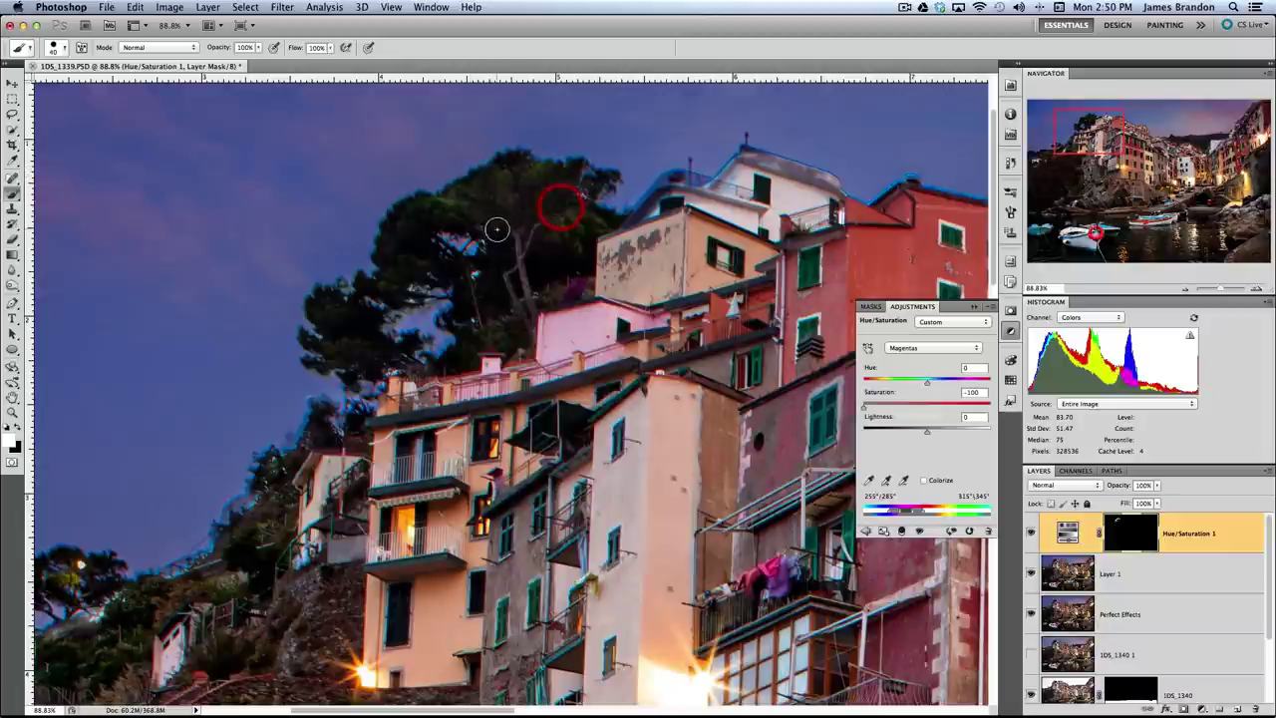
{"action": "mouse_move", "coordinate": [465, 237]}
{"action": "left_mouse_down"}
{"action": "mouse_move", "coordinate": [425, 233]}
{"action": "mouse_move", "coordinate": [476, 241]}
{"action": "mouse_move", "coordinate": [490, 225]}
{"action": "mouse_move", "coordinate": [486, 255]}
{"action": "mouse_move", "coordinate": [468, 266]}
{"action": "mouse_move", "coordinate": [457, 234]}
{"action": "mouse_move", "coordinate": [409, 299]}
{"action": "mouse_move", "coordinate": [413, 288]}
{"action": "mouse_move", "coordinate": [339, 305]}
{"action": "left_mouse_up"}
{"action": "mouse_move", "coordinate": [464, 298]}
{"action": "left_mouse_down"}
{"action": "mouse_move", "coordinate": [456, 310]}
{"action": "mouse_move", "coordinate": [448, 258]}
{"action": "left_mouse_up"}
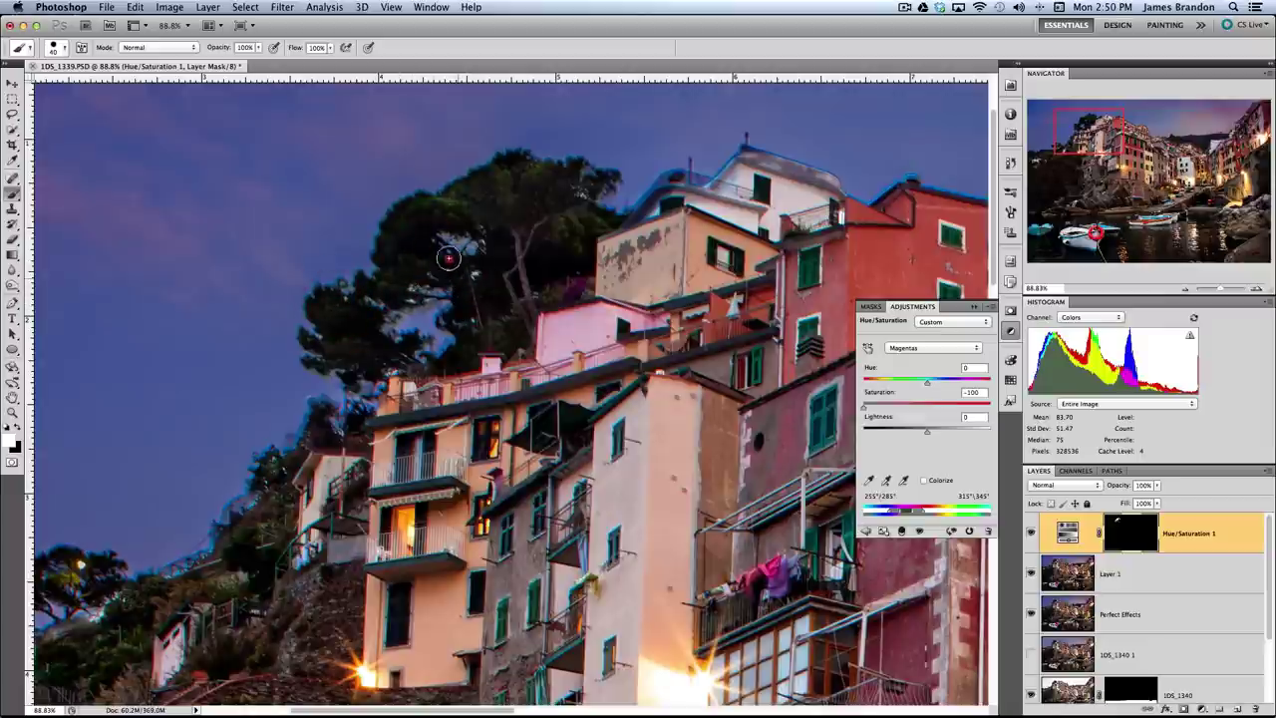
{"action": "left_click", "coordinate": [599, 200]}
{"action": "left_click_drag", "start_coordinate": [620, 213], "coordinate": [579, 240]}
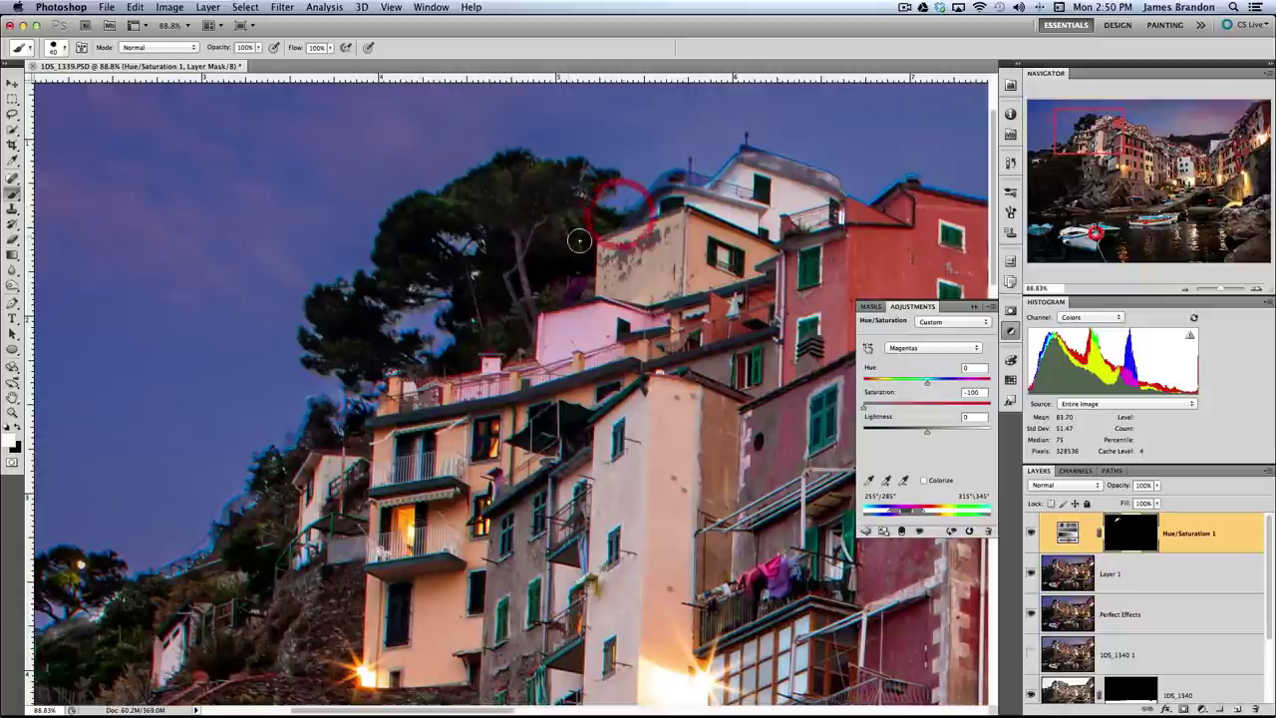
- Paint the mask over the foliage below the hilltop tree and along the shrubs on the slope beside the houses
{"action": "left_click", "coordinate": [385, 367]}
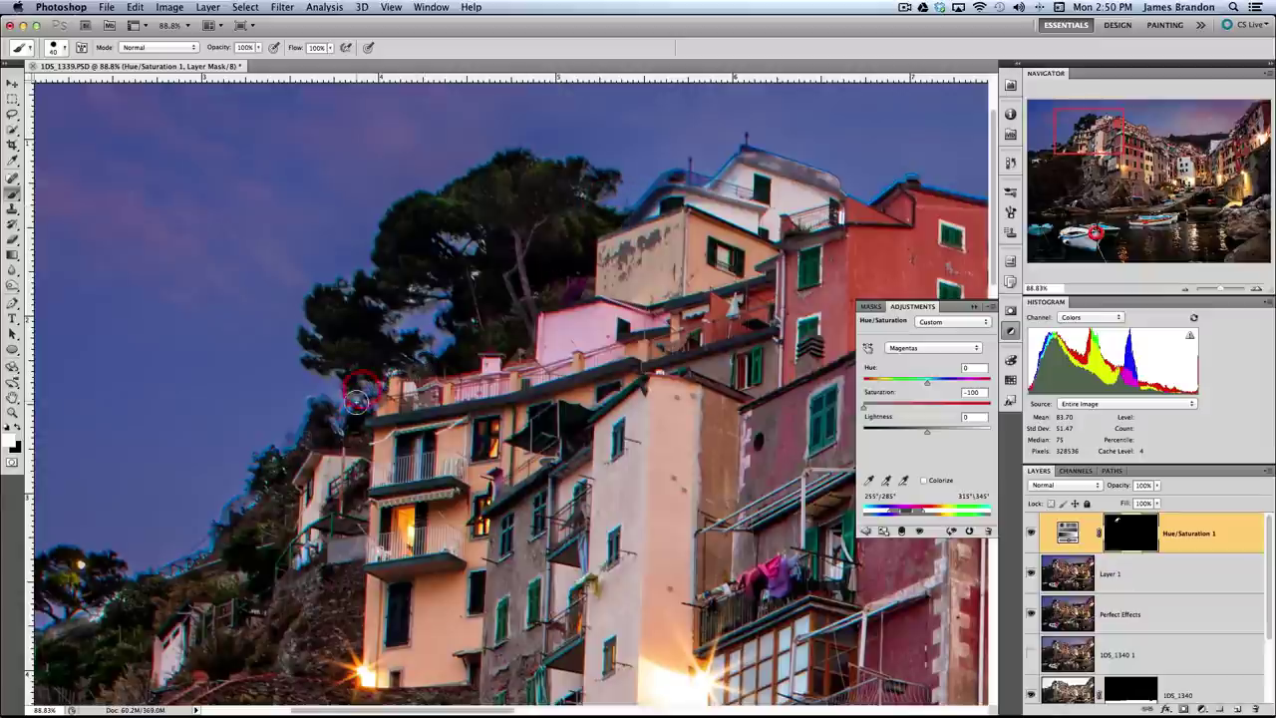
{"action": "left_click_drag", "start_coordinate": [323, 413], "coordinate": [468, 309]}
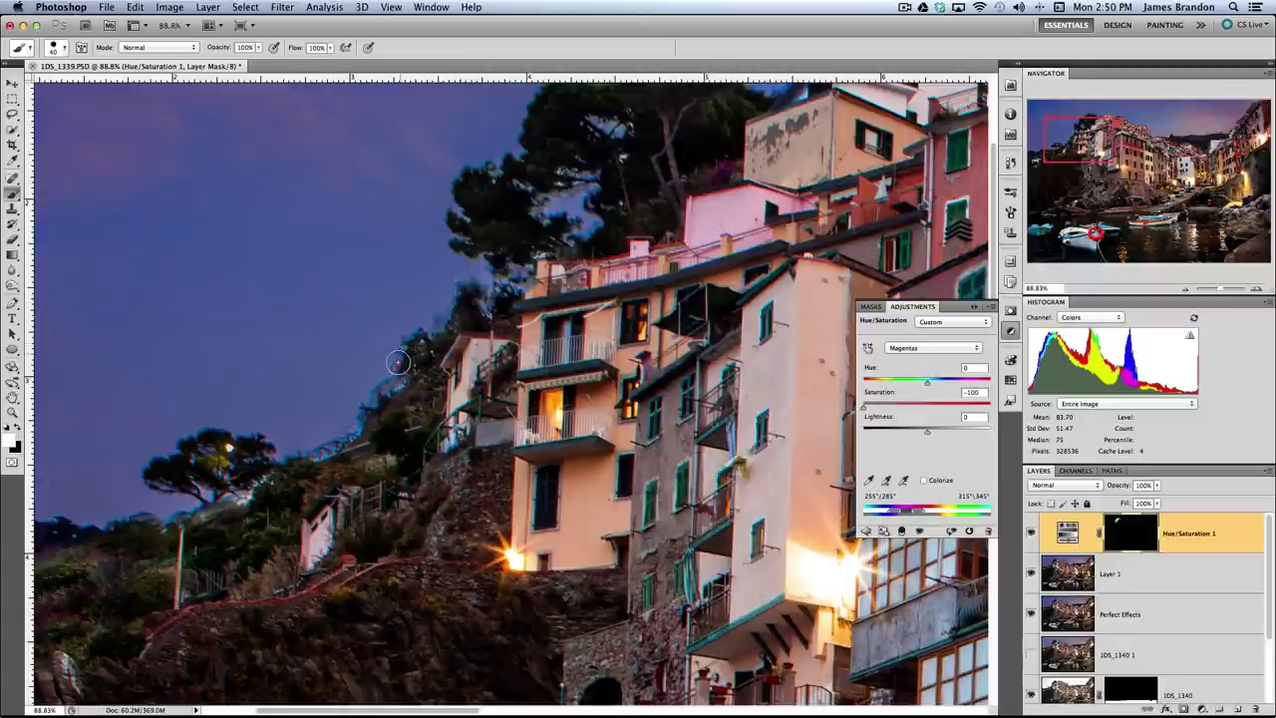
{"action": "left_click", "coordinate": [312, 453]}
{"action": "left_click_drag", "start_coordinate": [295, 463], "coordinate": [456, 307]}
- Paint the mask over the small lit tree on the hillside, covering its crown, its trunk and the shrubs around it
{"action": "left_click", "coordinate": [457, 305]}
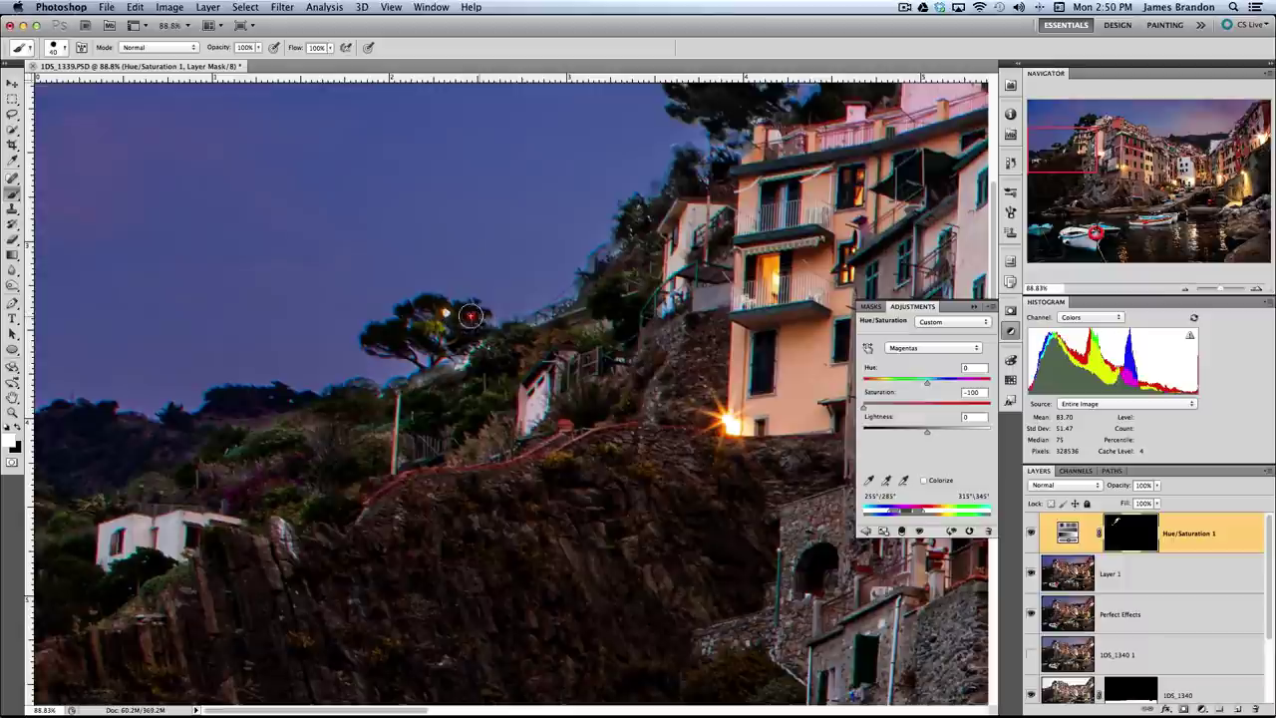
{"action": "left_click", "coordinate": [422, 319]}
{"action": "left_click", "coordinate": [390, 336]}
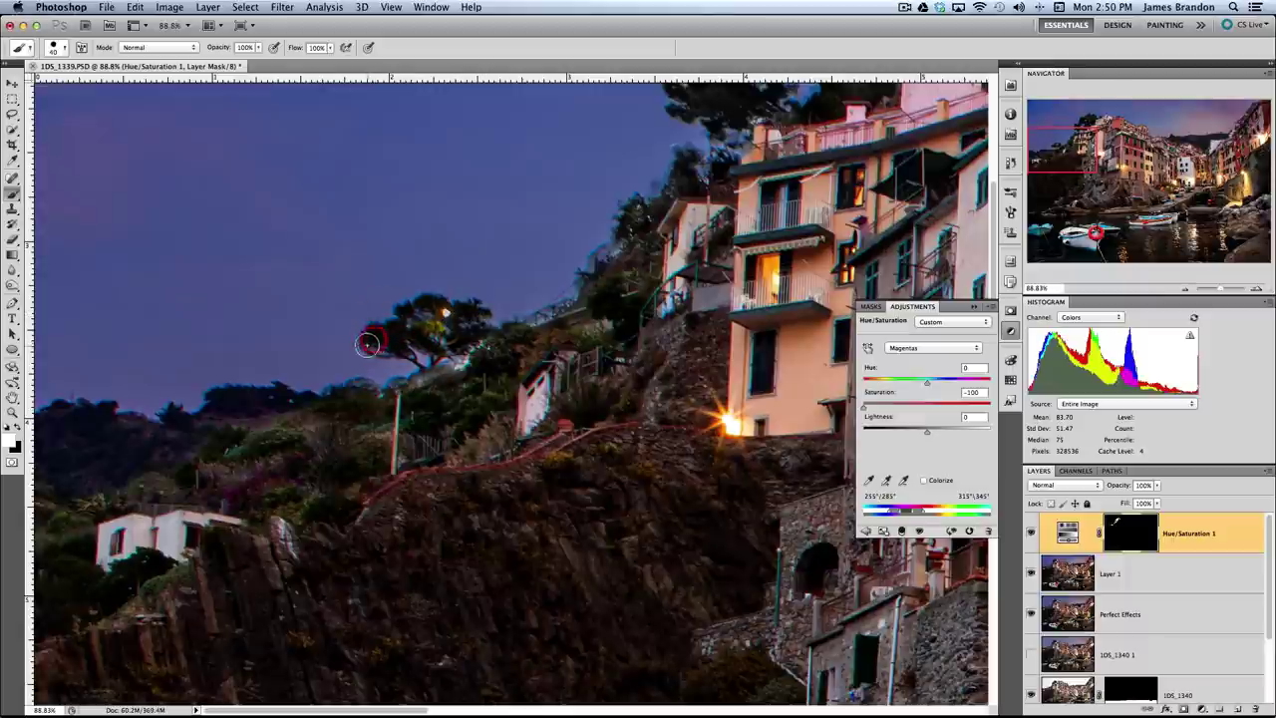
{"action": "left_click", "coordinate": [416, 310]}
{"action": "left_click", "coordinate": [436, 311]}
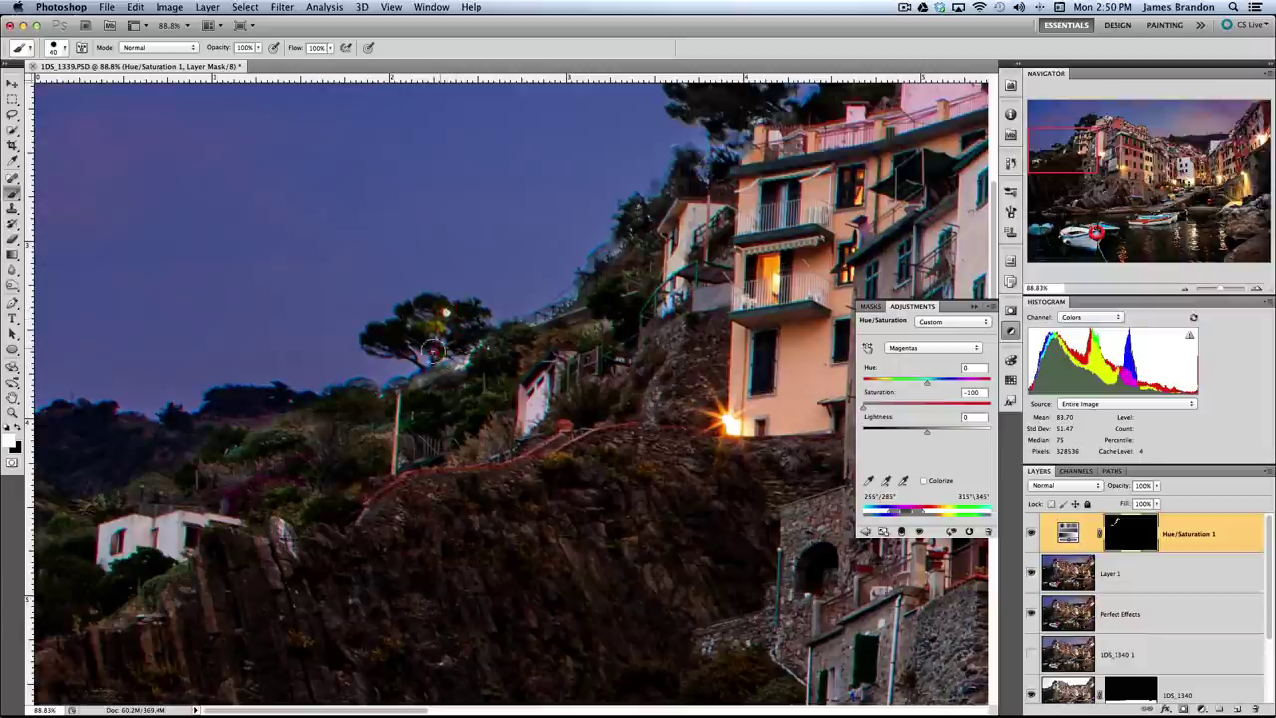
{"action": "left_click", "coordinate": [401, 336]}
{"action": "left_click", "coordinate": [450, 365]}
{"action": "left_click", "coordinate": [345, 403]}
- Paint the mask along the dark tree line of the distant hillside above the small white house
{"action": "scroll", "coordinate": [397, 289], "scroll_direction": "down", "scroll_amount": 3}
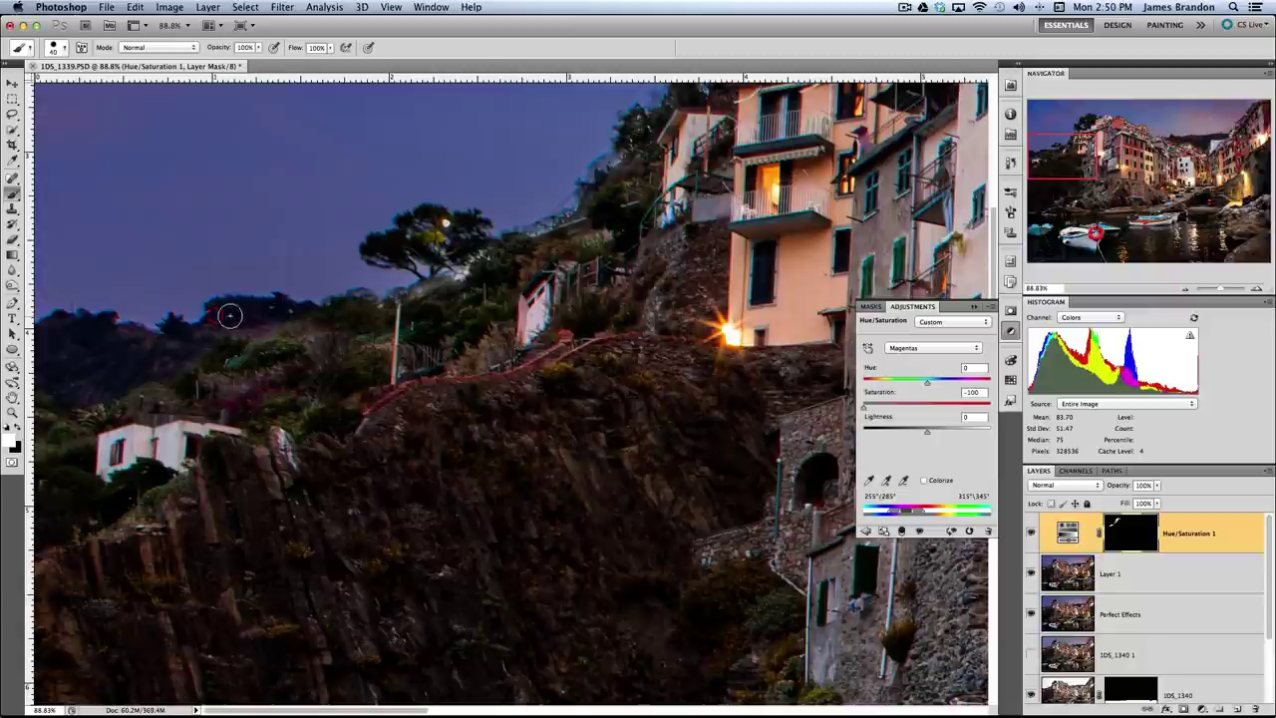
{"action": "left_click", "coordinate": [260, 301]}
{"action": "left_click", "coordinate": [169, 318]}
{"action": "left_click", "coordinate": [111, 321]}
{"action": "left_click_drag", "start_coordinate": [41, 327], "coordinate": [173, 339]}
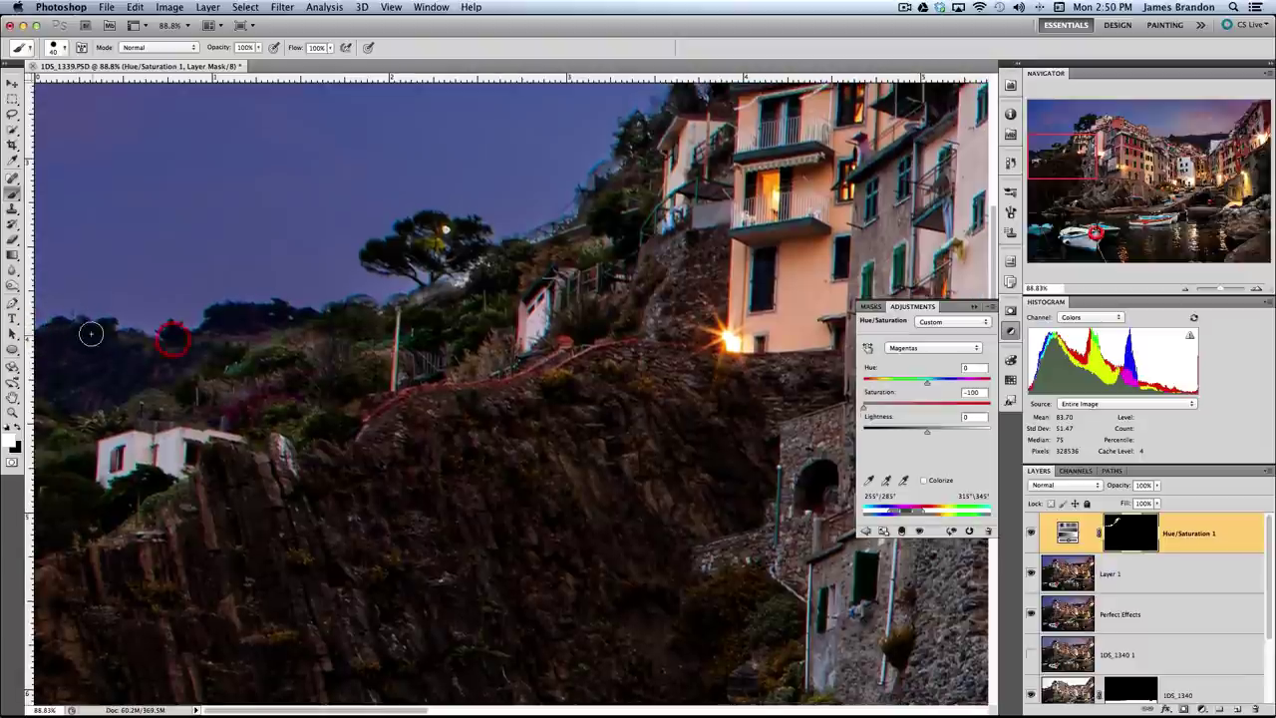
{"action": "left_click", "coordinate": [29, 326]}
- Paint the mask along the white hilltop building's roofline, and undo the stroke made on the red building's roof
{"action": "left_click_drag", "start_coordinate": [758, 219], "coordinate": [309, 408]}
{"action": "left_click_drag", "start_coordinate": [535, 178], "coordinate": [320, 404]}
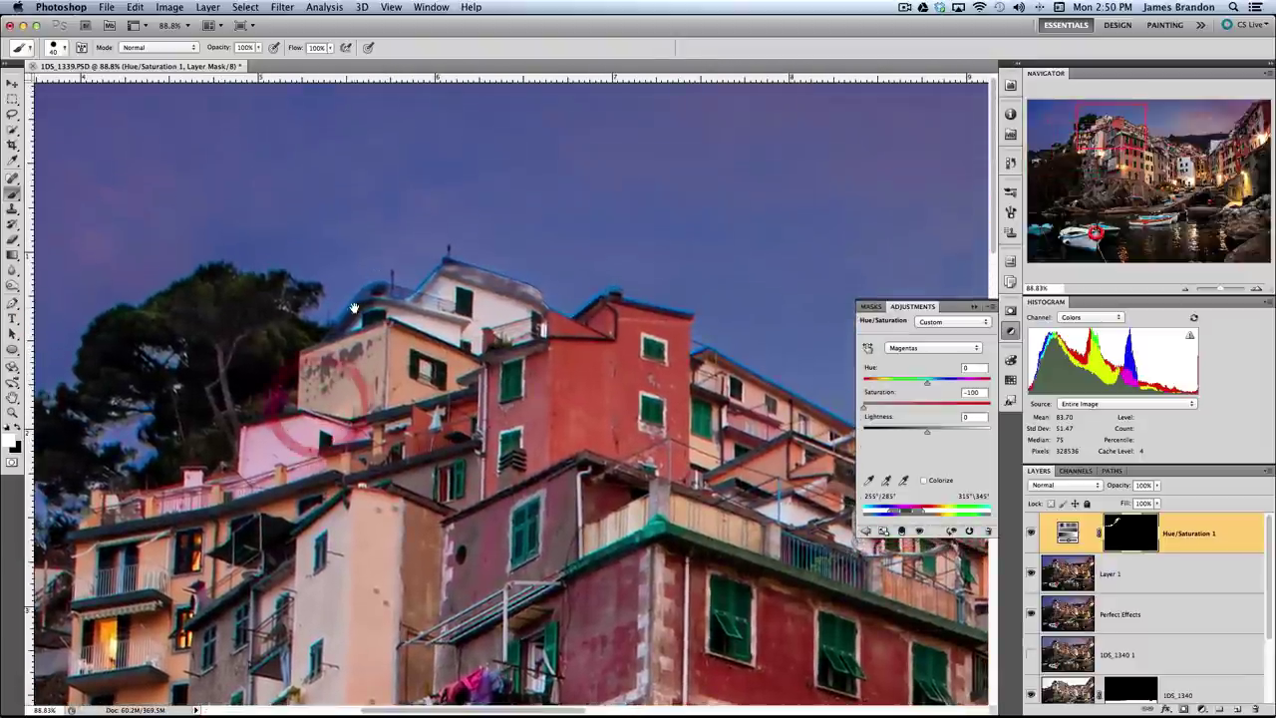
{"action": "left_click", "coordinate": [351, 307]}
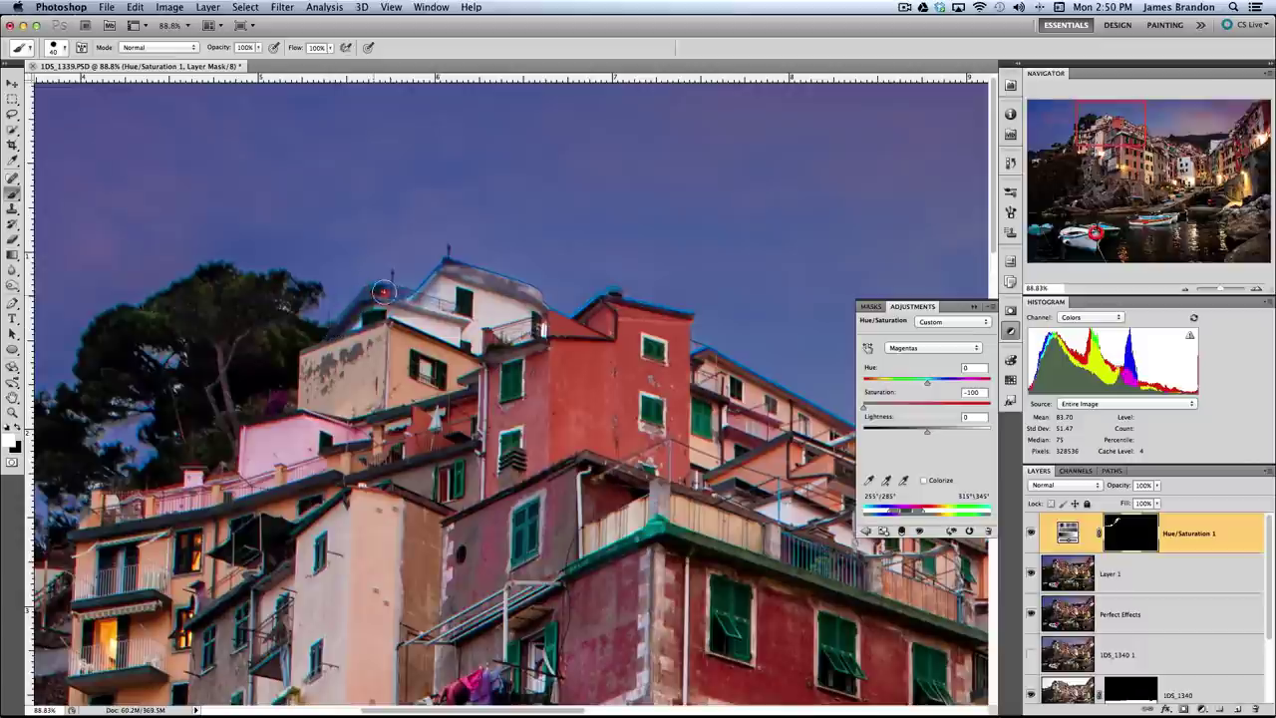
{"action": "left_click_drag", "start_coordinate": [384, 292], "coordinate": [430, 277]}
{"action": "mouse_move", "coordinate": [552, 319]}
{"action": "left_mouse_down"}
{"action": "mouse_move", "coordinate": [618, 301]}
{"action": "mouse_move", "coordinate": [579, 322]}
{"action": "mouse_move", "coordinate": [600, 304]}
{"action": "mouse_move", "coordinate": [631, 308]}
{"action": "left_mouse_up"}
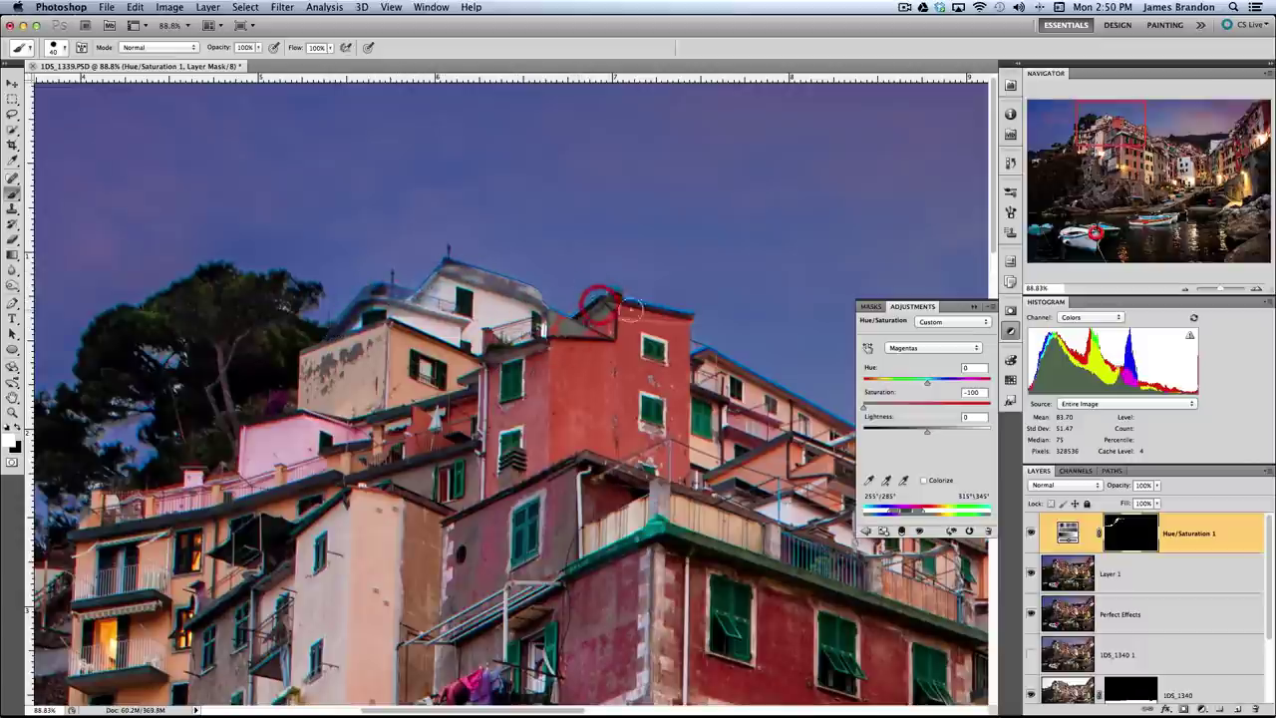
{"action": "key", "text": "super+z"}
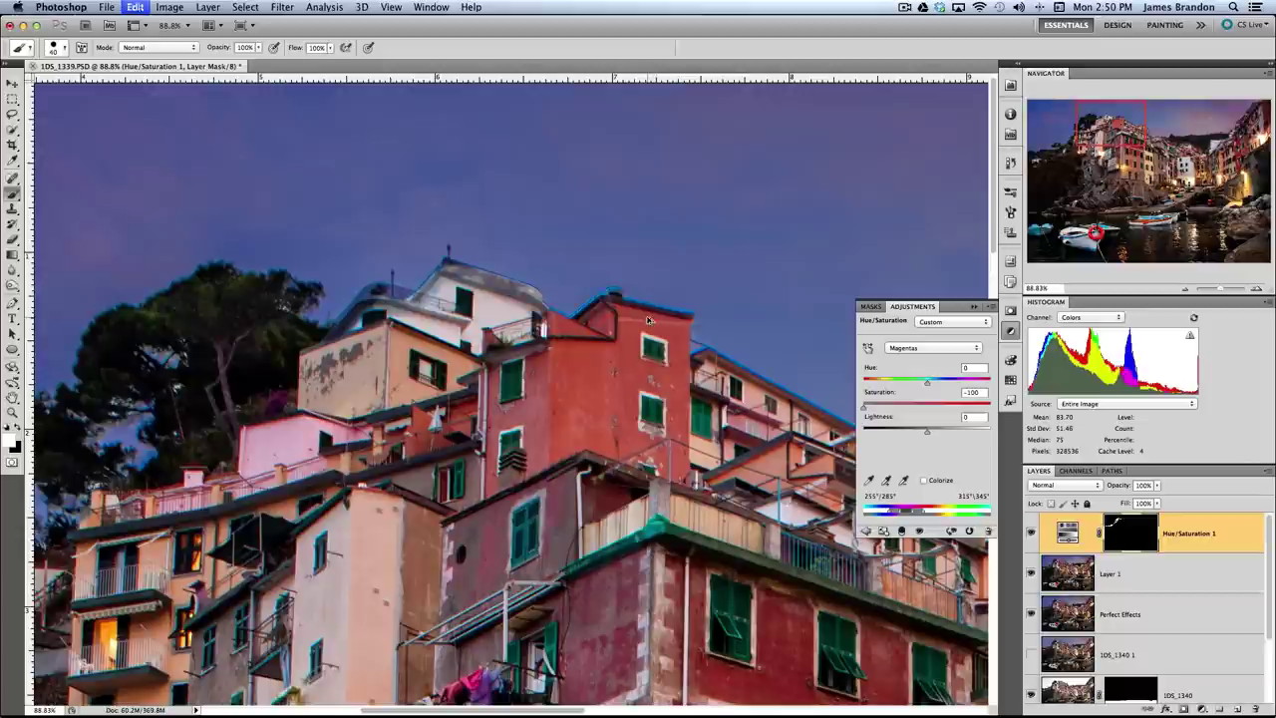
- Paint the mask over the fringed balcony edges of the stepped orange building and the small roof beside it
{"action": "left_click", "coordinate": [286, 302]}
{"action": "left_click_drag", "start_coordinate": [639, 302], "coordinate": [108, 183]}
{"action": "left_click_drag", "start_coordinate": [518, 308], "coordinate": [504, 279]}
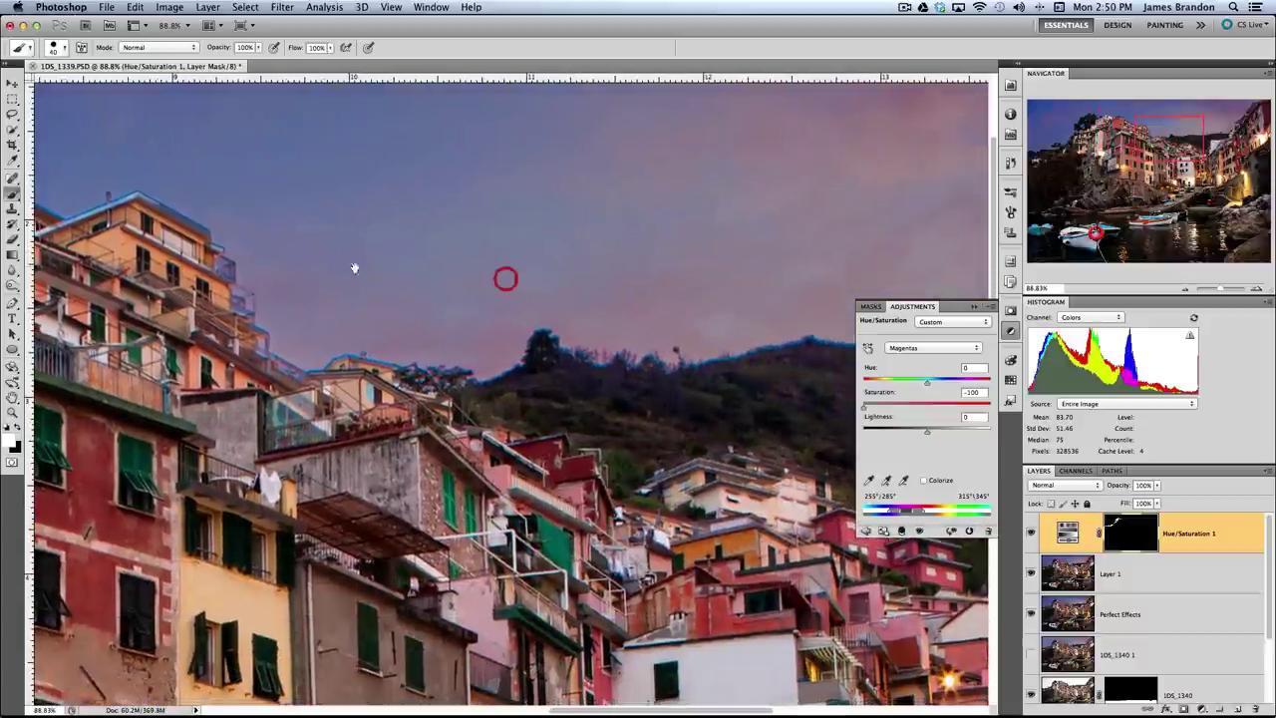
{"action": "left_click", "coordinate": [249, 267]}
{"action": "left_click", "coordinate": [237, 271]}
{"action": "left_click", "coordinate": [243, 299]}
{"action": "left_click", "coordinate": [261, 314]}
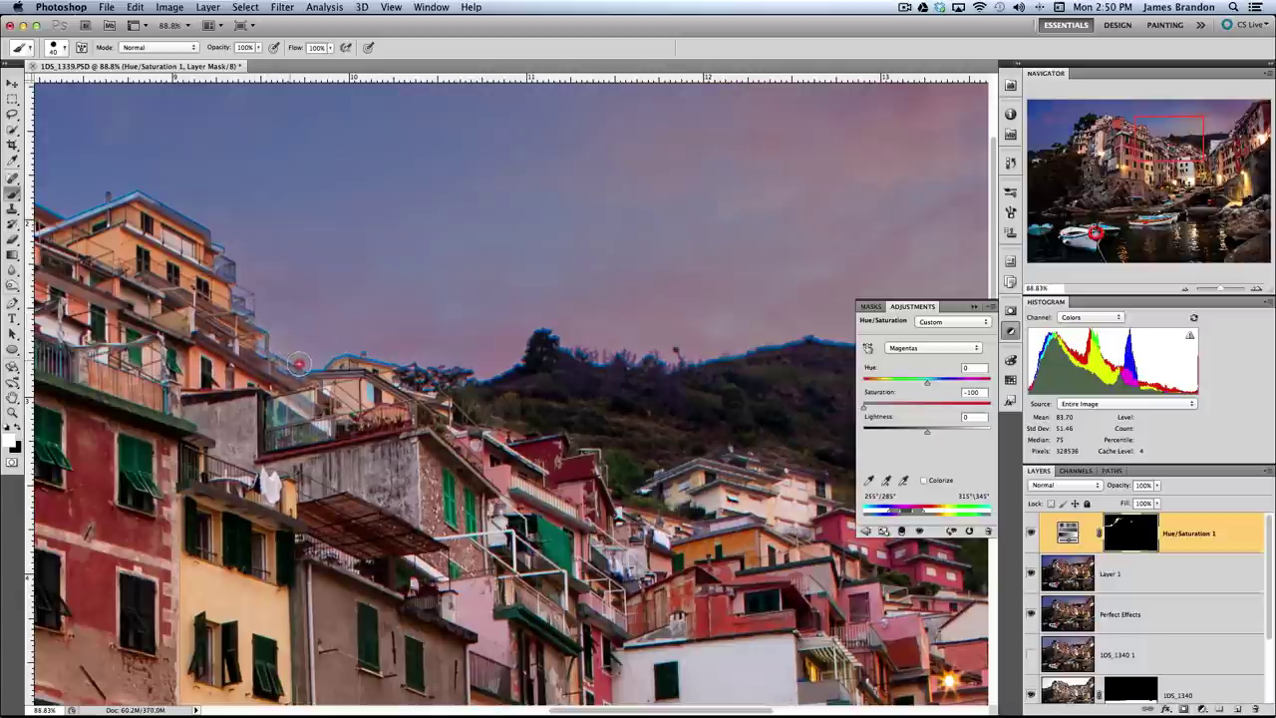
{"action": "left_click_drag", "start_coordinate": [315, 361], "coordinate": [359, 348]}
- Examine the distant ridge and the buildings on the harbor's right side for remaining color fringing
{"action": "mouse_move", "coordinate": [450, 335]}
{"action": "left_mouse_down"}
{"action": "mouse_move", "coordinate": [333, 288]}
{"action": "mouse_move", "coordinate": [388, 334]}
{"action": "mouse_move", "coordinate": [422, 296]}
{"action": "mouse_move", "coordinate": [522, 325]}
{"action": "mouse_move", "coordinate": [604, 321]}
{"action": "left_mouse_up"}
{"action": "left_click", "coordinate": [297, 331]}
{"action": "mouse_move", "coordinate": [652, 314]}
{"action": "left_mouse_down"}
{"action": "mouse_move", "coordinate": [450, 307]}
{"action": "mouse_move", "coordinate": [552, 293]}
{"action": "mouse_move", "coordinate": [624, 305]}
{"action": "mouse_move", "coordinate": [357, 354]}
{"action": "left_mouse_up"}
{"action": "scroll", "coordinate": [498, 294], "scroll_direction": "right", "scroll_amount": 5}
{"action": "left_click_drag", "start_coordinate": [390, 288], "coordinate": [377, 390]}
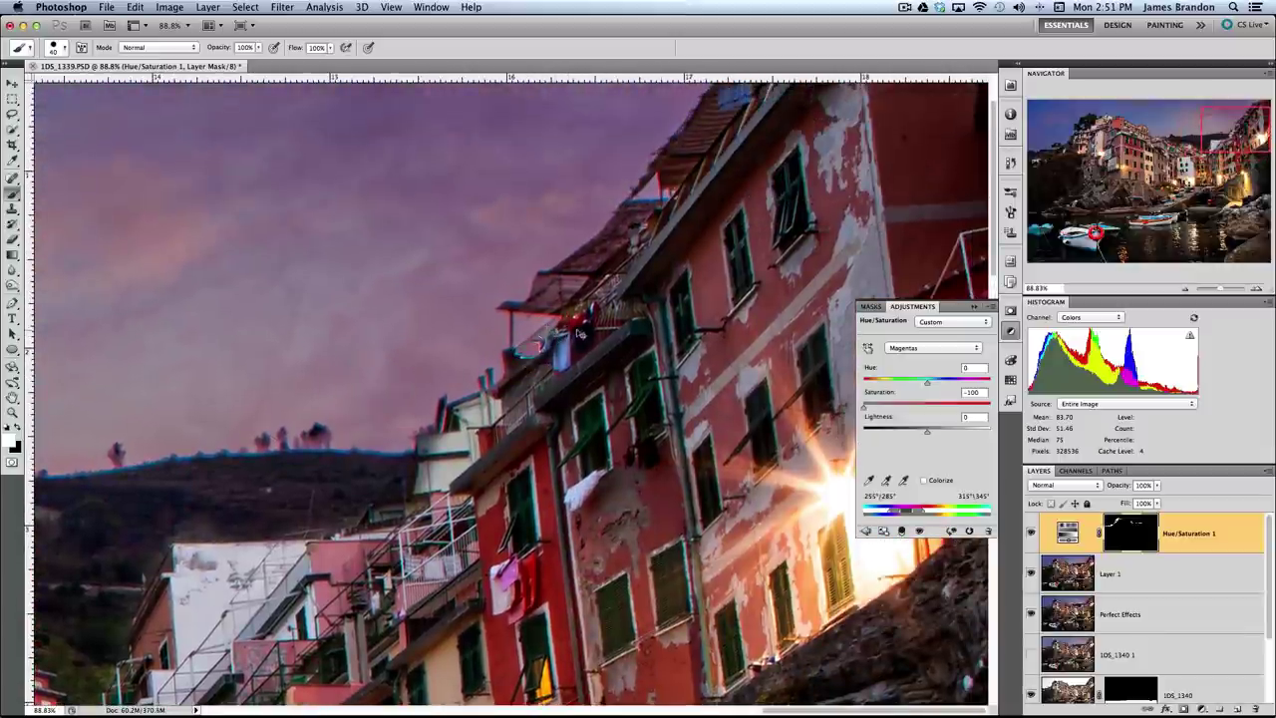
{"action": "left_click_drag", "start_coordinate": [322, 362], "coordinate": [757, 289]}
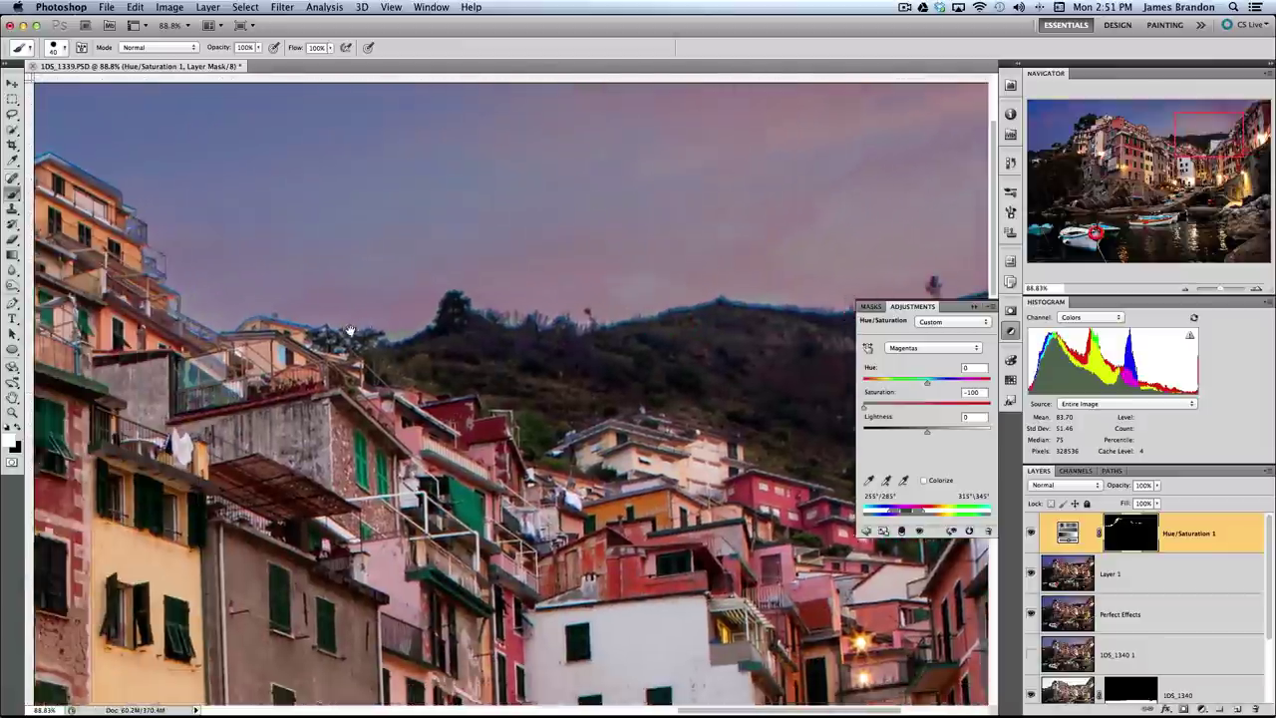
{"action": "mouse_move", "coordinate": [702, 347]}
{"action": "left_mouse_down"}
{"action": "mouse_move", "coordinate": [624, 323]}
{"action": "mouse_move", "coordinate": [418, 300]}
{"action": "mouse_move", "coordinate": [287, 332]}
{"action": "left_mouse_up"}
{"action": "left_click_drag", "start_coordinate": [555, 276], "coordinate": [453, 290]}
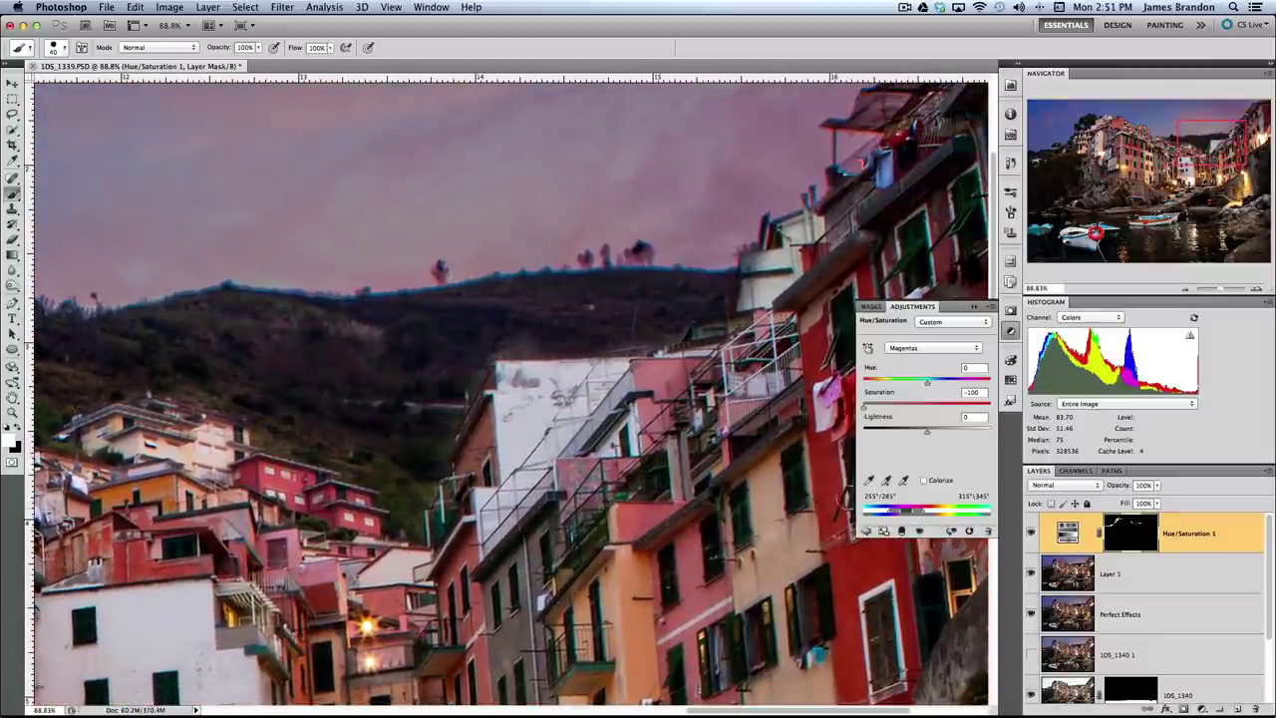
- Add a second Hue/Saturation adjustment layer, sample the blue fringe along the ridge and reduce the Blues saturation to -100
{"action": "left_click", "coordinate": [865, 530]}
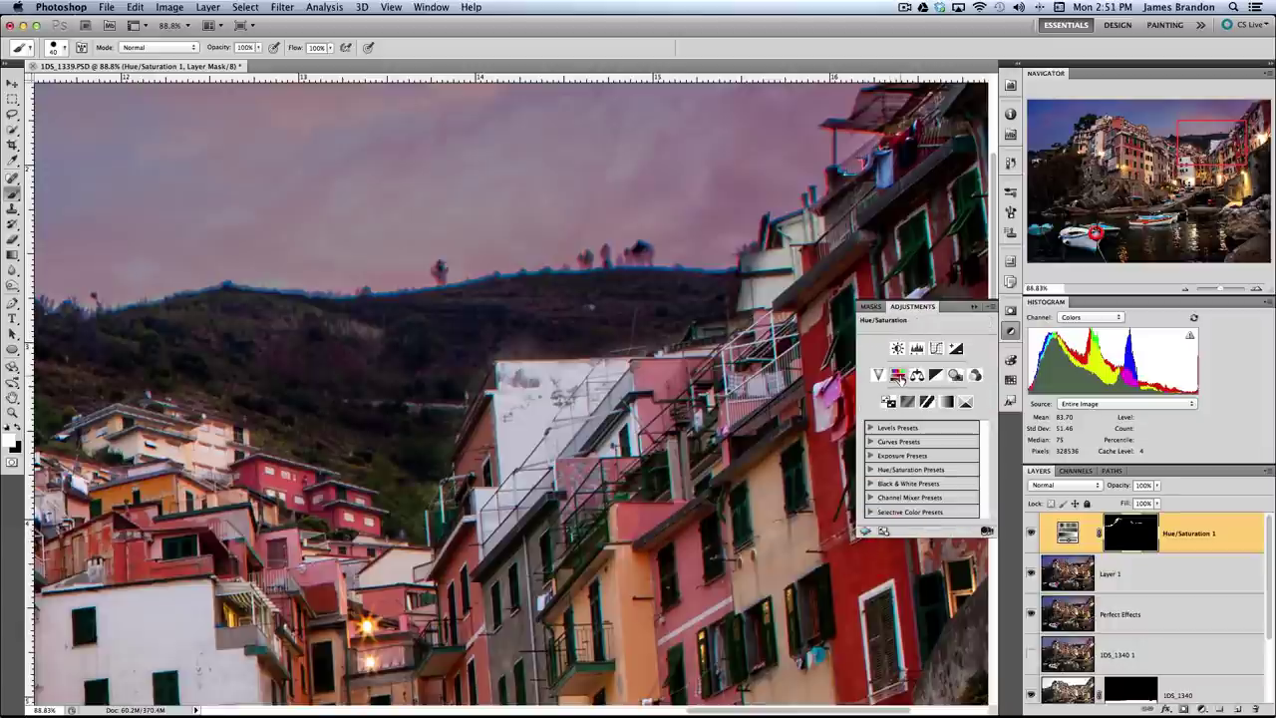
{"action": "left_click", "coordinate": [898, 377]}
{"action": "left_click", "coordinate": [868, 346]}
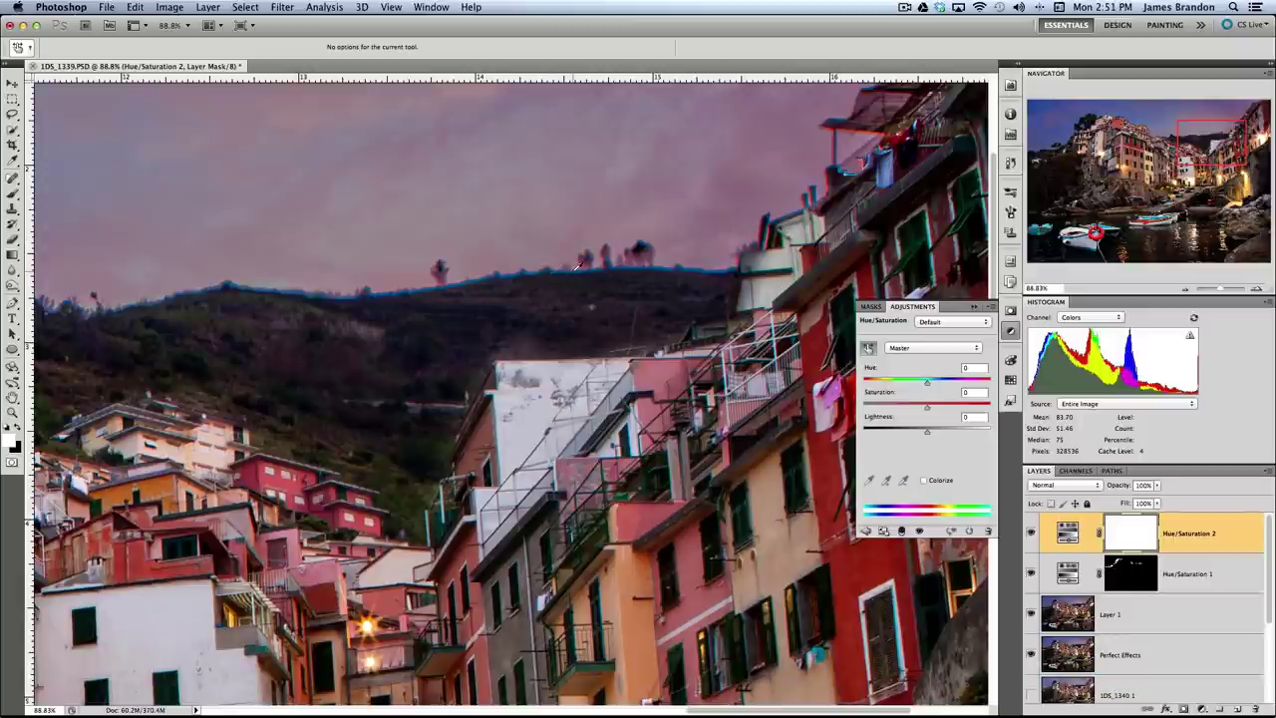
{"action": "left_click_drag", "start_coordinate": [576, 265], "coordinate": [517, 269]}
{"action": "left_click_drag", "start_coordinate": [388, 264], "coordinate": [389, 264]}
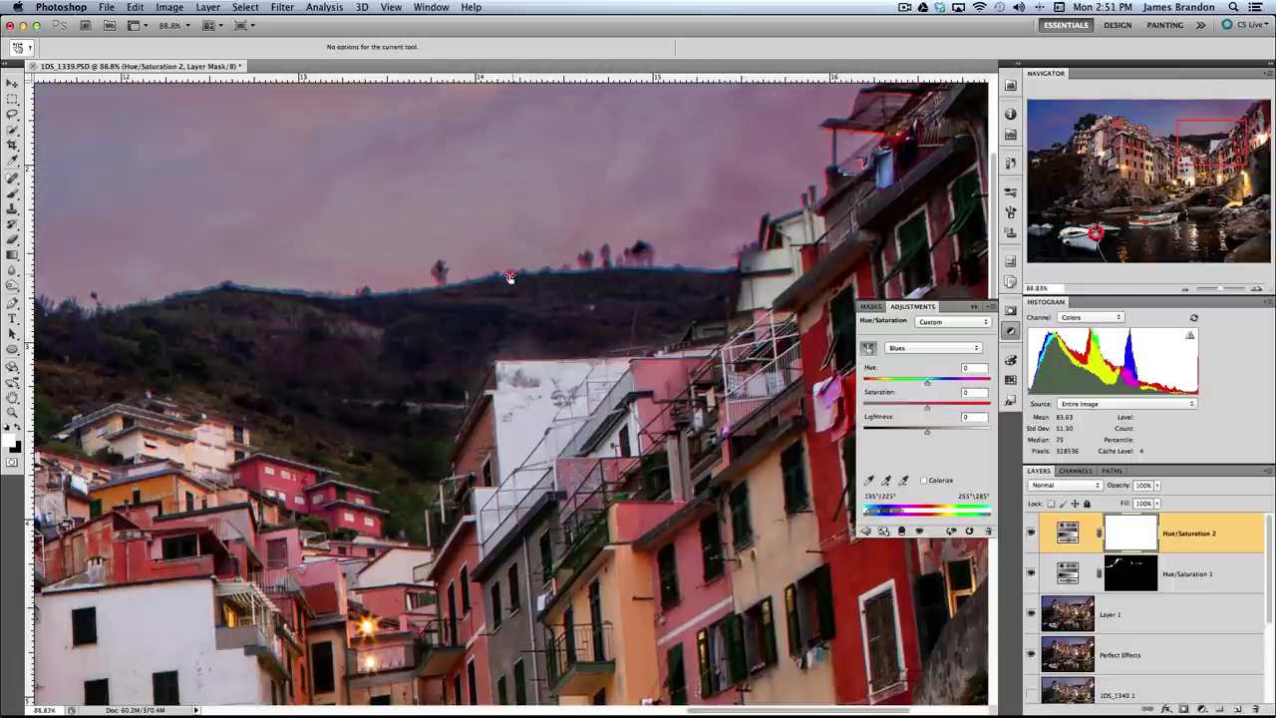
{"action": "left_click_drag", "start_coordinate": [509, 278], "coordinate": [275, 283]}
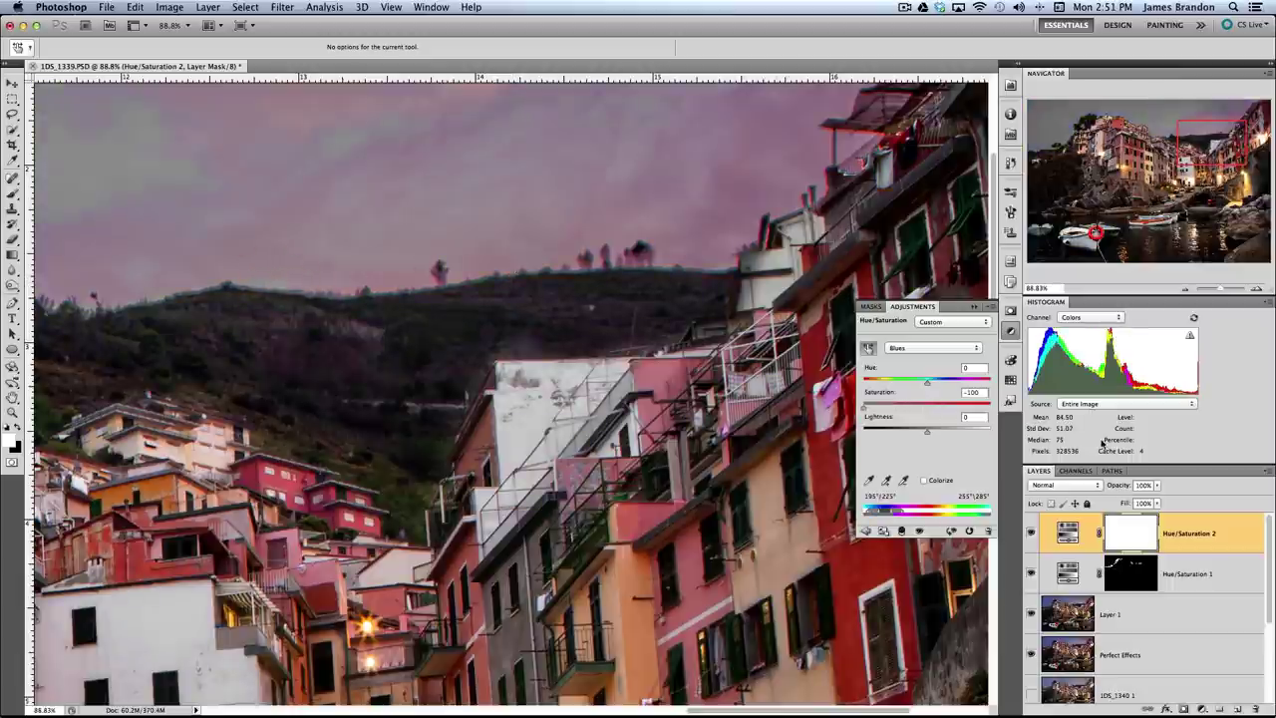
- Invert the Hue/Saturation 2 mask to black, then paint white over the blue fringe along the ridge around its small trees
{"action": "key", "text": "super+i"}
{"action": "key", "text": "b"}
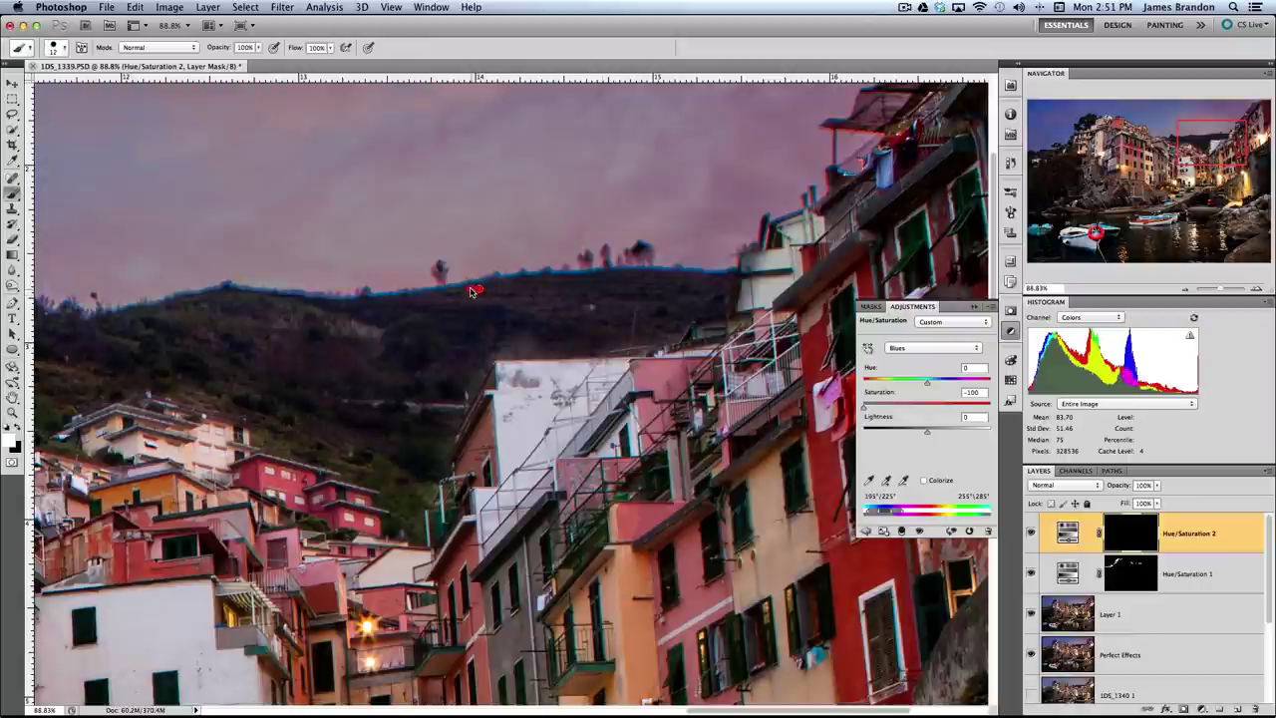
{"action": "left_click", "coordinate": [439, 289]}
{"action": "left_click_drag", "start_coordinate": [438, 289], "coordinate": [474, 282]}
{"action": "left_click", "coordinate": [495, 274]}
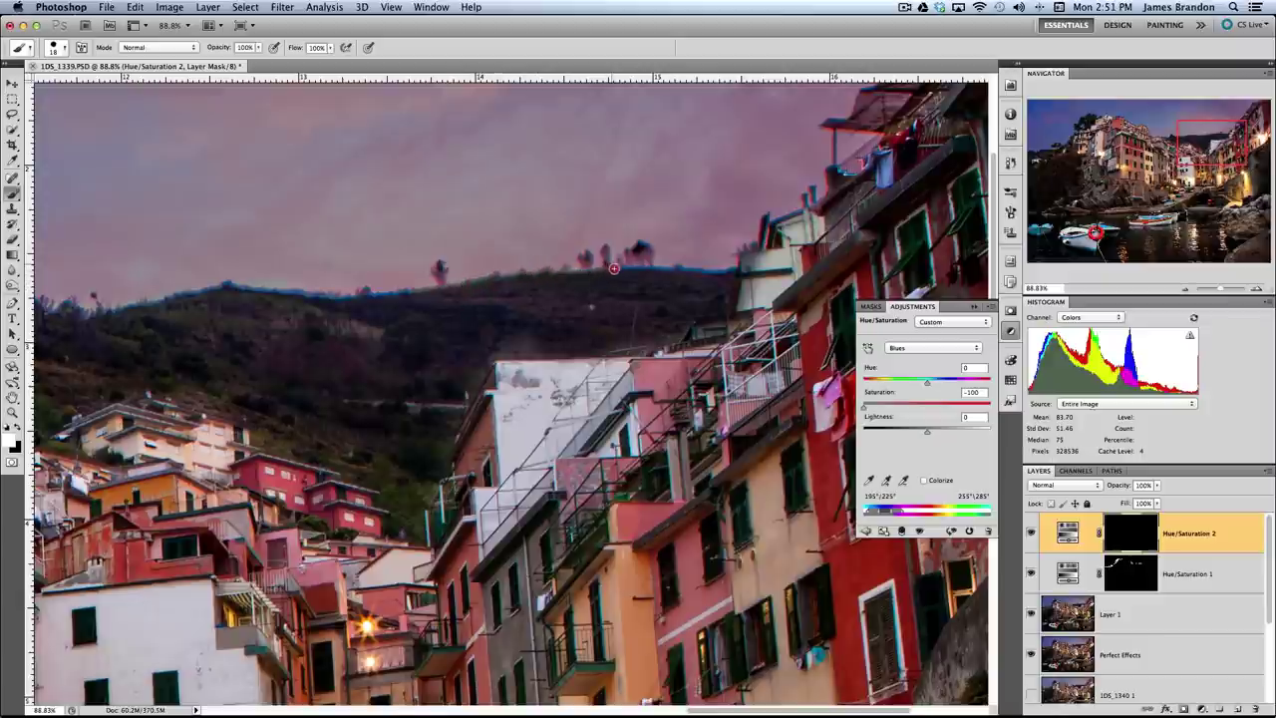
{"action": "left_click", "coordinate": [644, 267]}
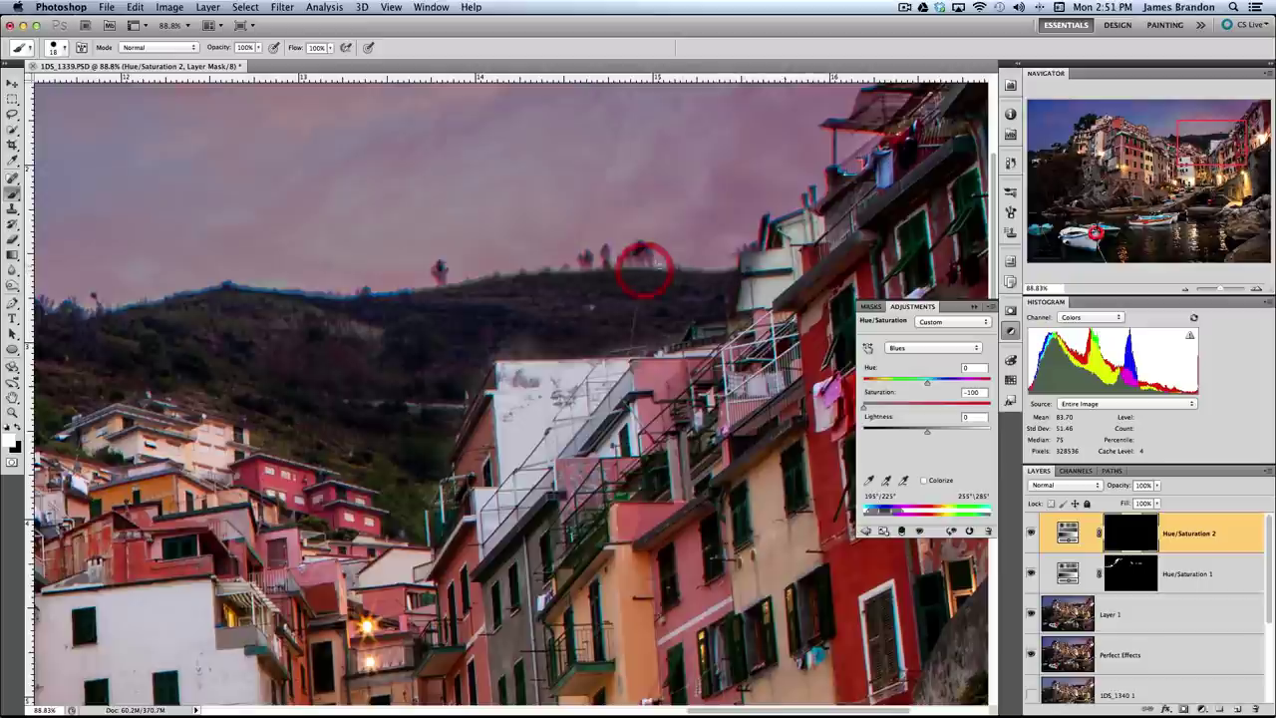
{"action": "left_click", "coordinate": [634, 249]}
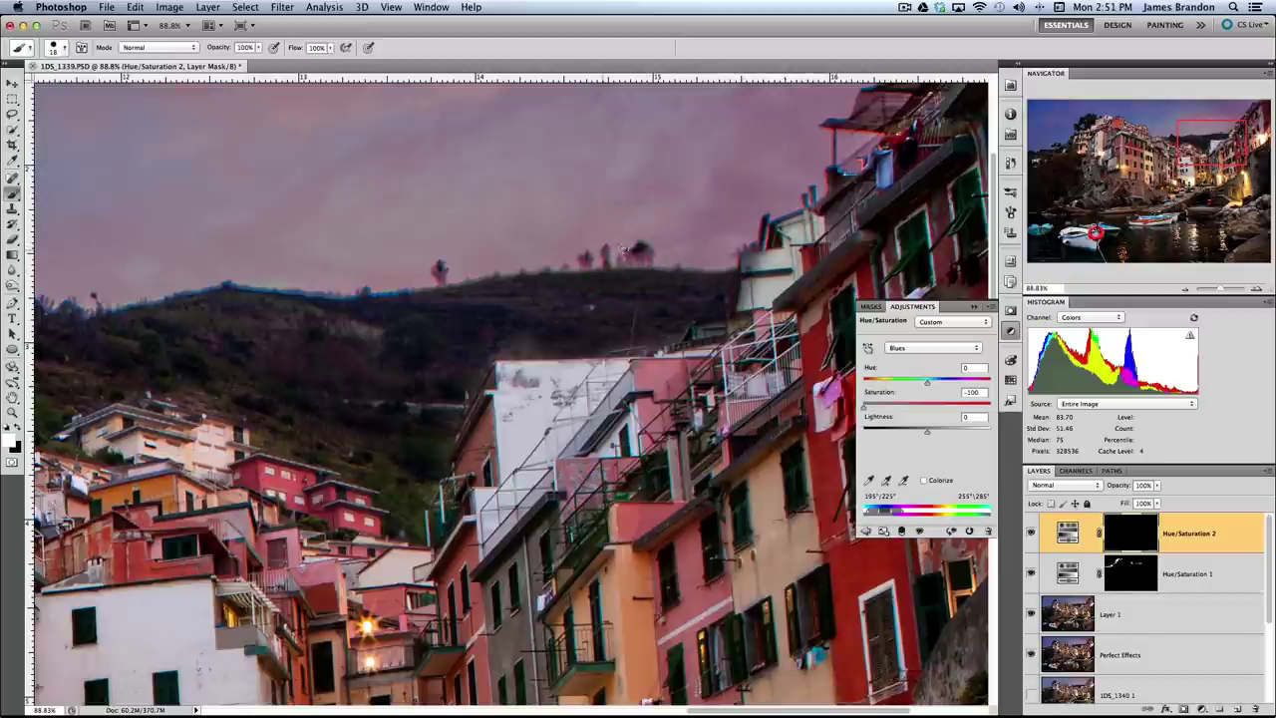
{"action": "left_click", "coordinate": [627, 248]}
- Continue painting the Hue/Saturation 2 mask white along the rest of the ridge, down to the trees beside the hillside houses
{"action": "left_click_drag", "start_coordinate": [407, 316], "coordinate": [517, 317]}
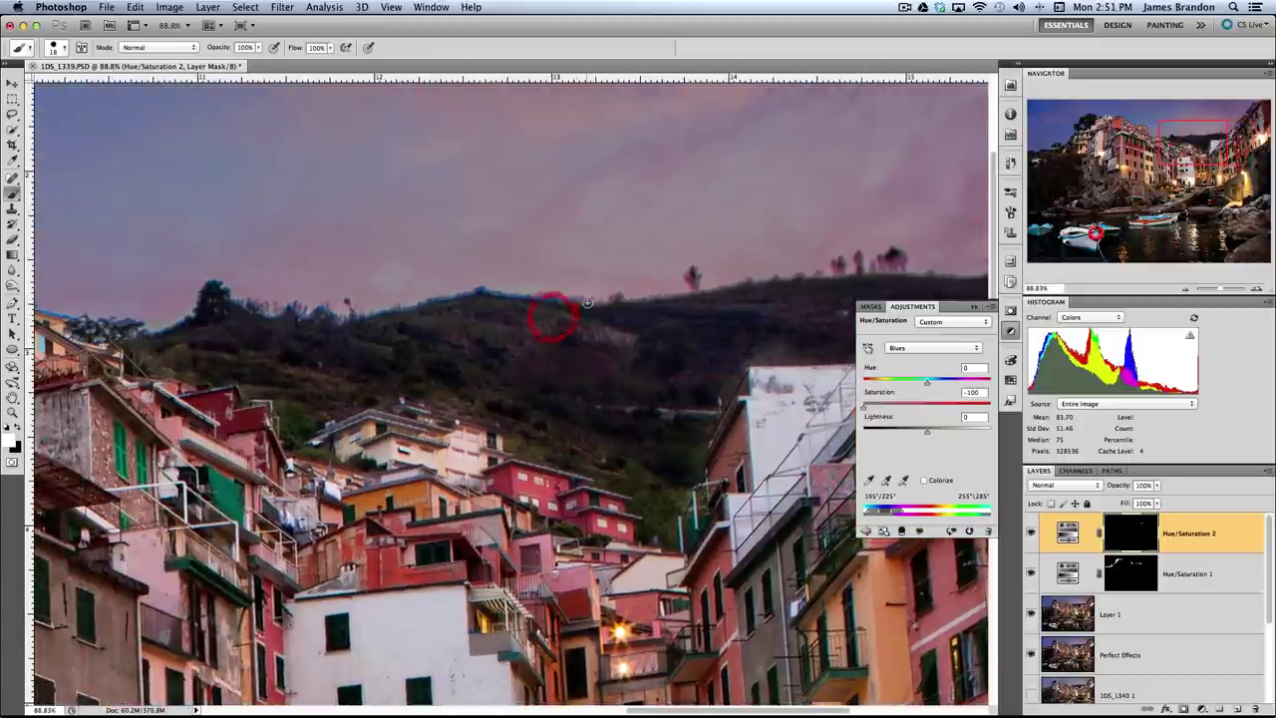
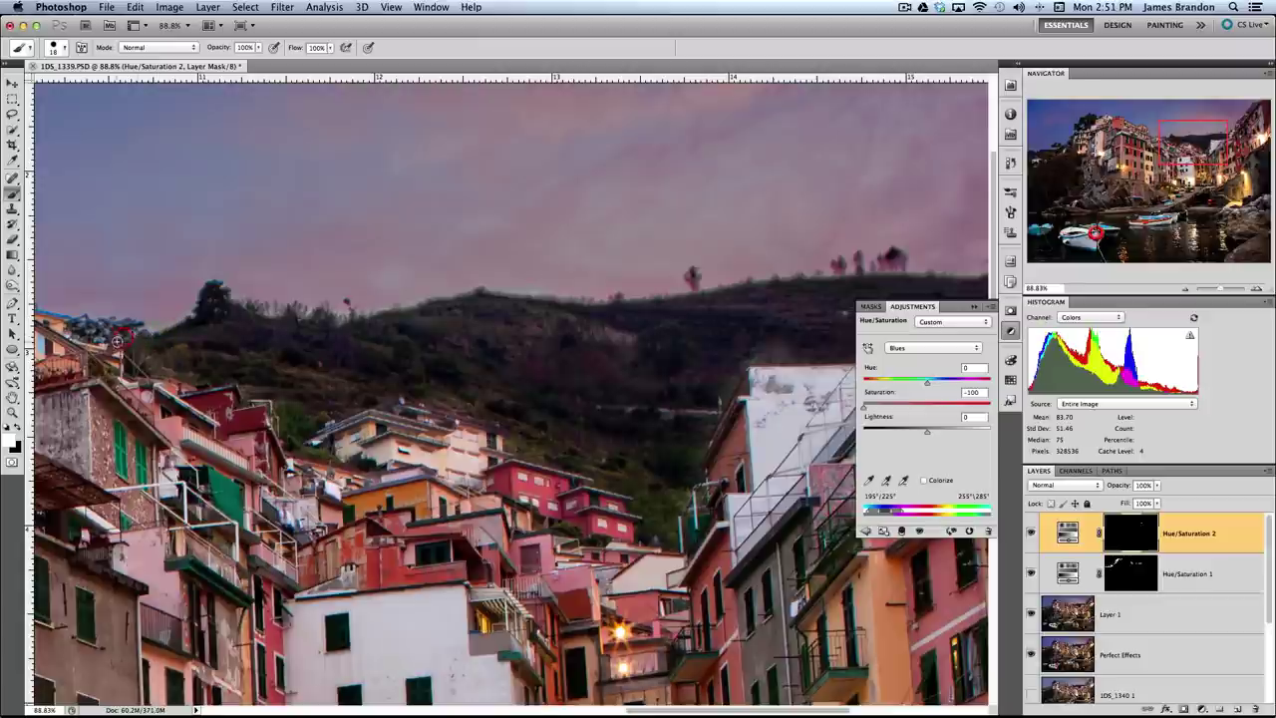
{"action": "left_click_drag", "start_coordinate": [120, 343], "coordinate": [472, 325]}
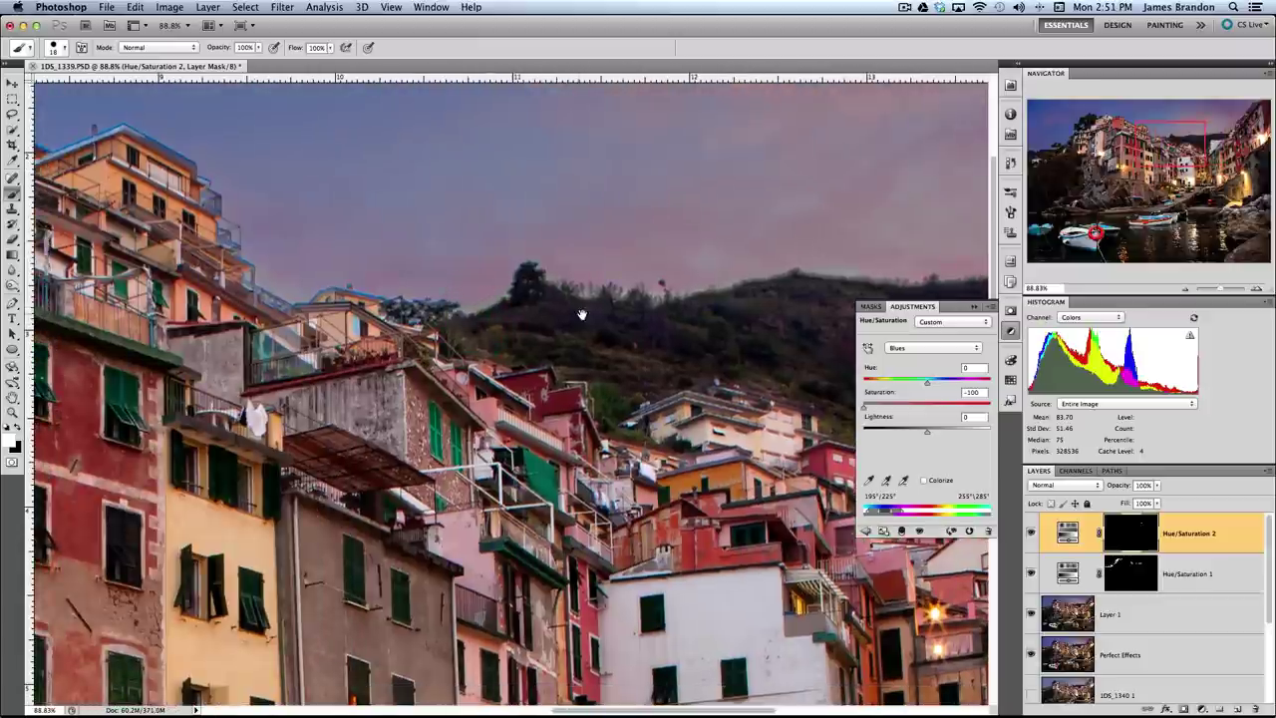
{"action": "left_click_drag", "start_coordinate": [581, 314], "coordinate": [516, 299]}
- On the Hue/Saturation 1 mask, paint black over the bushes and ridge line beside the large dark tree
{"action": "left_click", "coordinate": [1188, 573]}
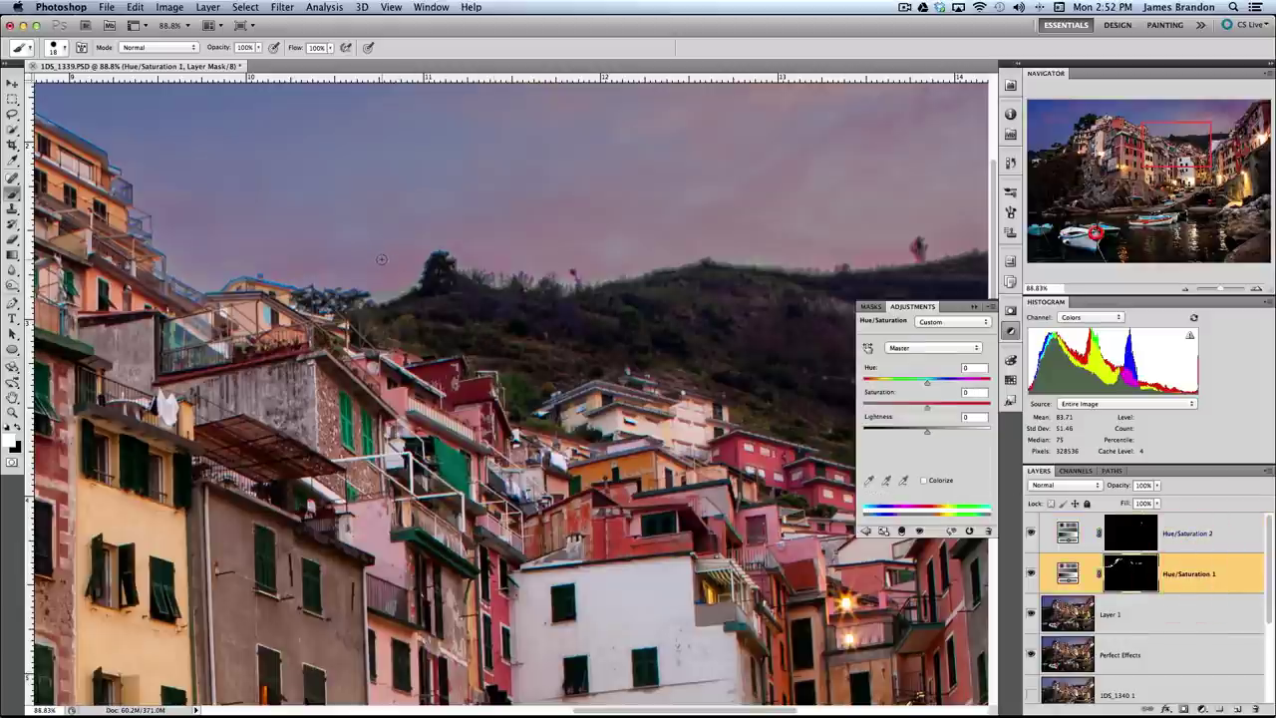
{"action": "key", "text": "x"}
{"action": "left_click_drag", "start_coordinate": [413, 280], "coordinate": [304, 281]}
{"action": "left_click_drag", "start_coordinate": [577, 254], "coordinate": [496, 259]}
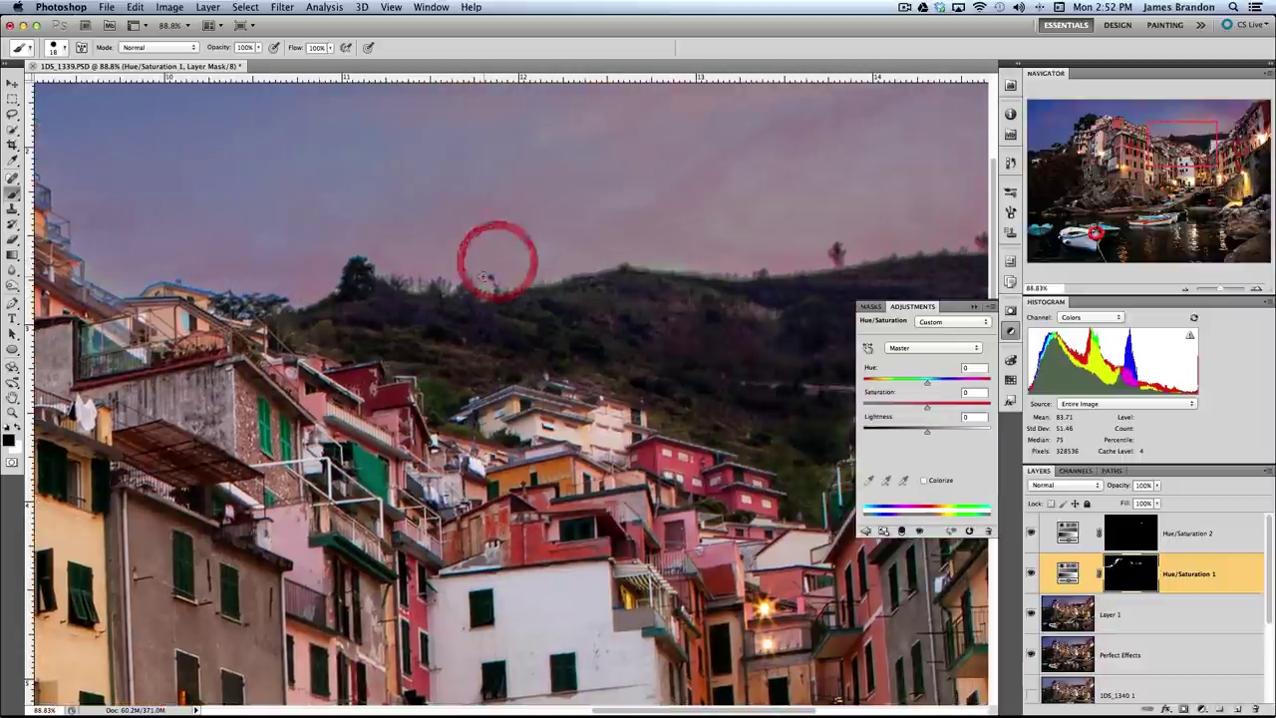
{"action": "left_click", "coordinate": [480, 284]}
{"action": "left_click", "coordinate": [482, 283]}
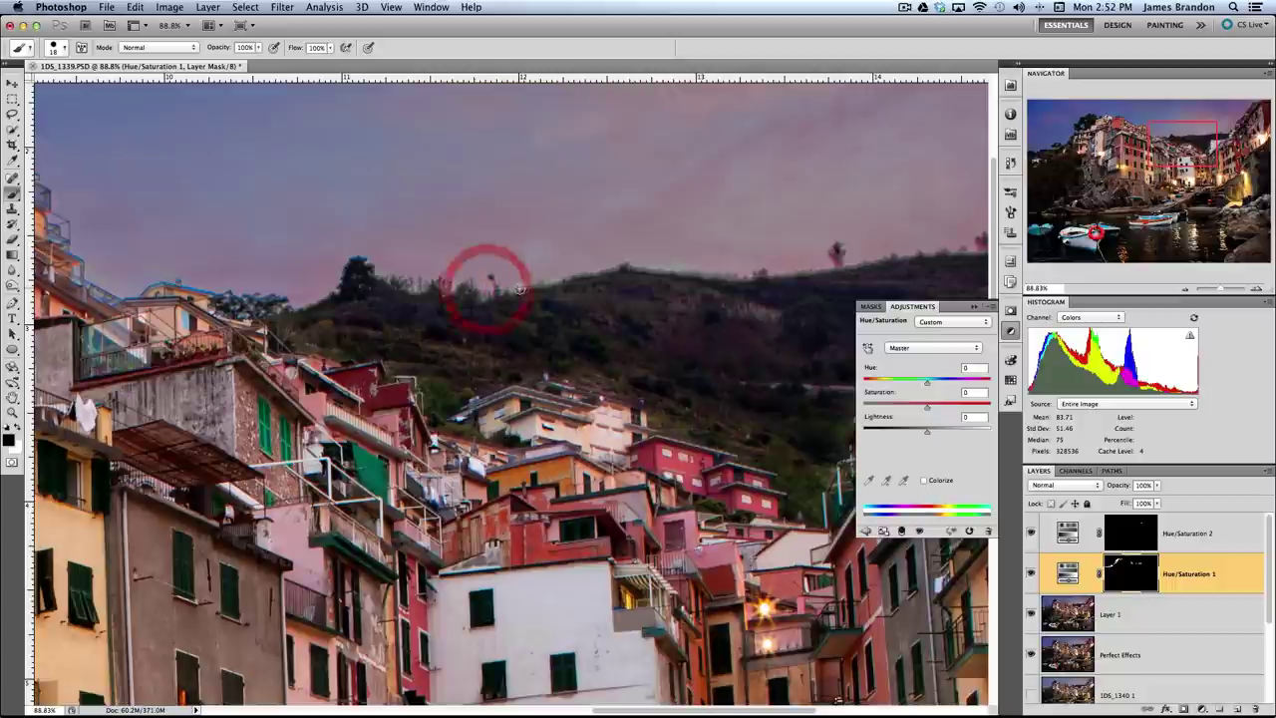
{"action": "left_click", "coordinate": [573, 265]}
{"action": "left_click", "coordinate": [580, 270]}
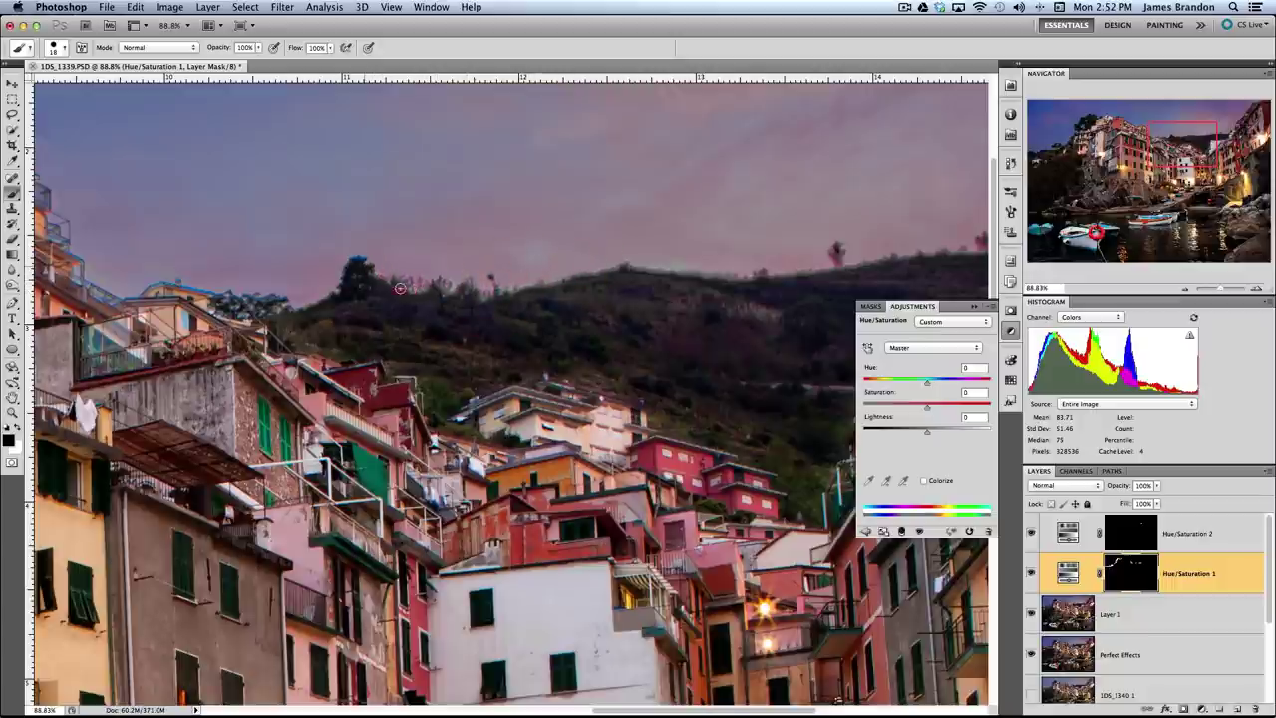
- With a 35 px brush, paint the Hue/Saturation 1 mask black along the remaining ridge up to the white rooftop building
{"action": "scroll", "coordinate": [299, 279], "scroll_direction": "right", "scroll_amount": 8}
{"action": "left_click", "coordinate": [282, 289]}
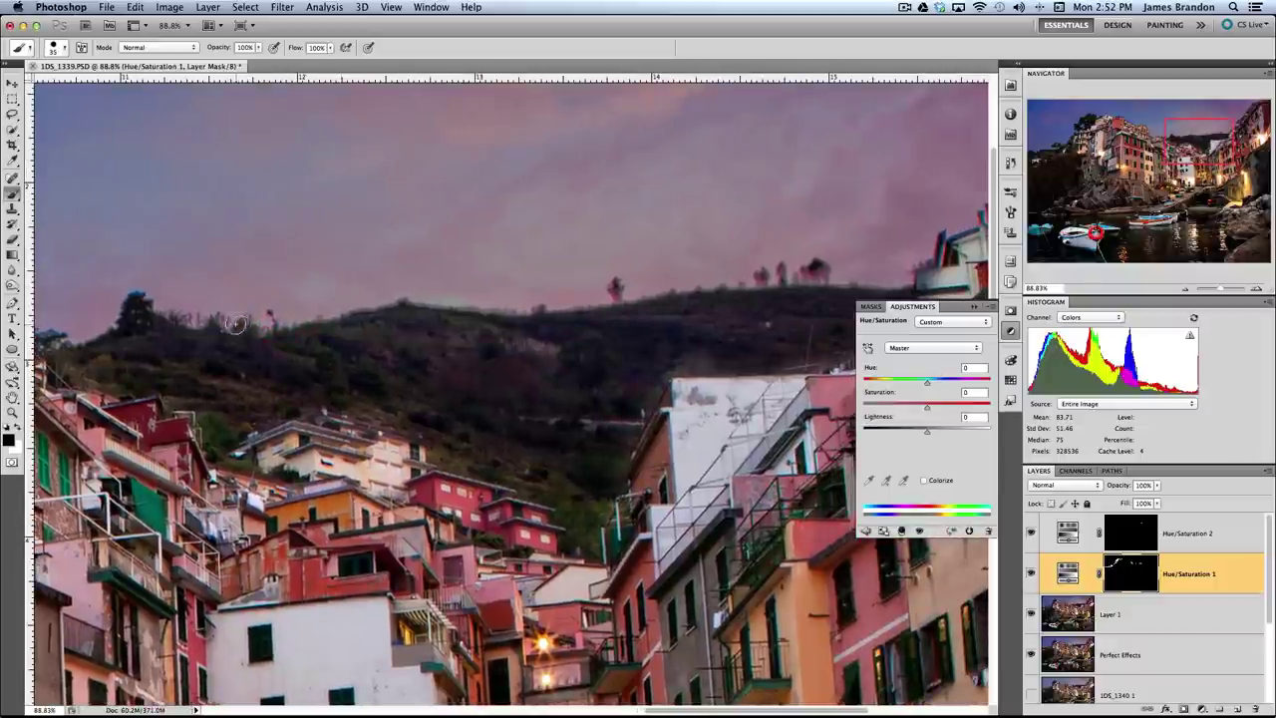
{"action": "left_click", "coordinate": [416, 297]}
{"action": "left_click_drag", "start_coordinate": [676, 291], "coordinate": [399, 299]}
{"action": "left_click", "coordinate": [620, 282]}
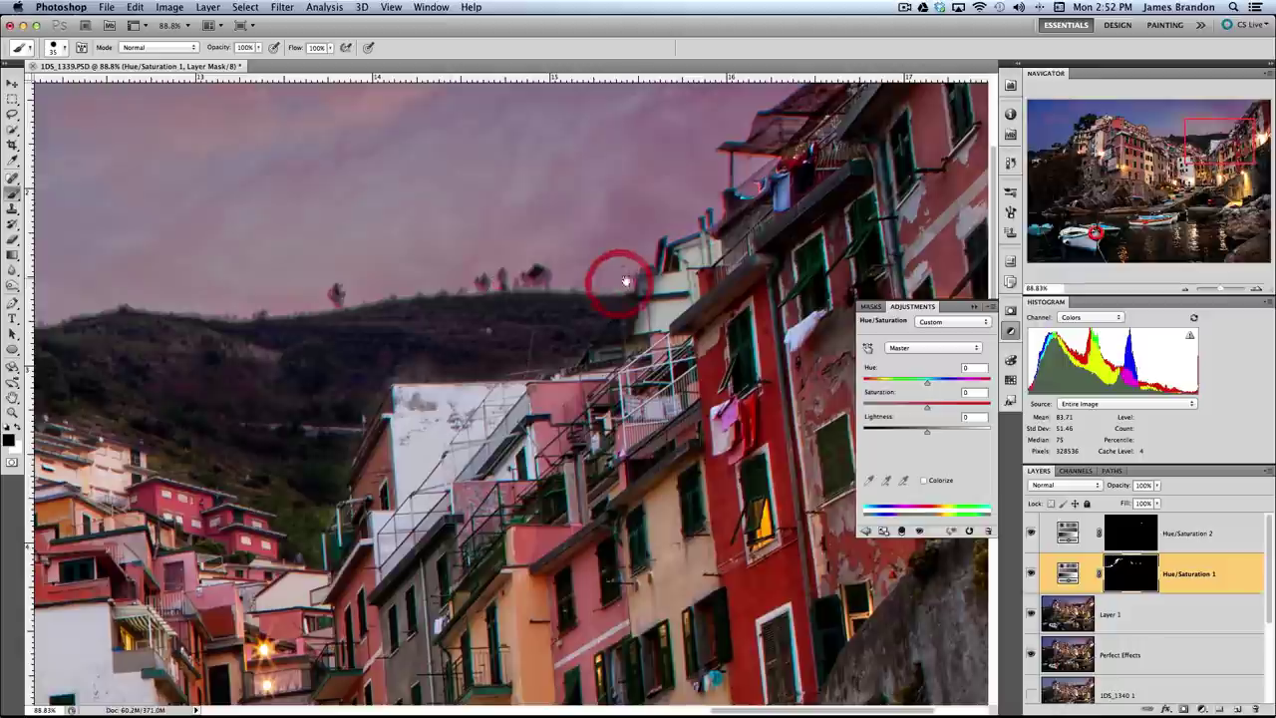
{"action": "left_click_drag", "start_coordinate": [615, 279], "coordinate": [491, 301]}
- On the Hue/Saturation 2 mask, paint white with a 30 px brush over the fringed roof and chimney edges of the white rooftop building
{"action": "left_click", "coordinate": [1142, 530]}
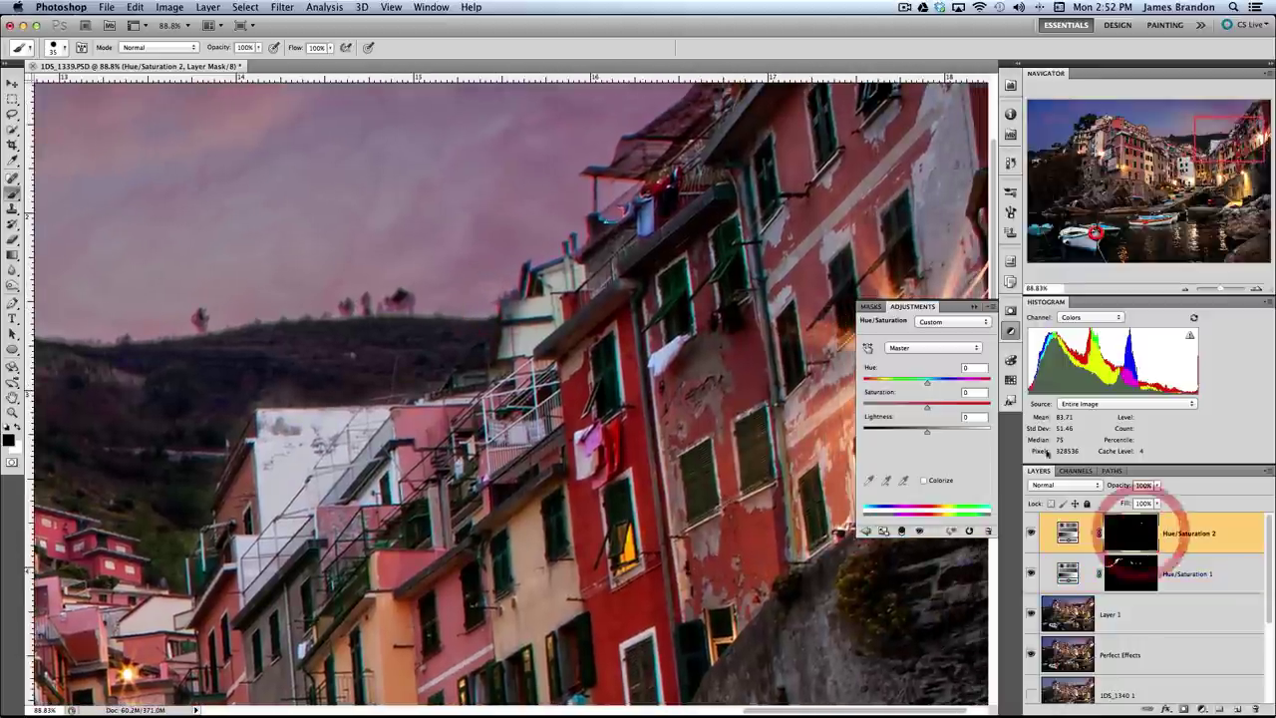
{"action": "left_click", "coordinate": [505, 296]}
{"action": "key", "text": "bracketright"}
{"action": "key", "text": "bracketright"}
{"action": "key", "text": "bracketright"}
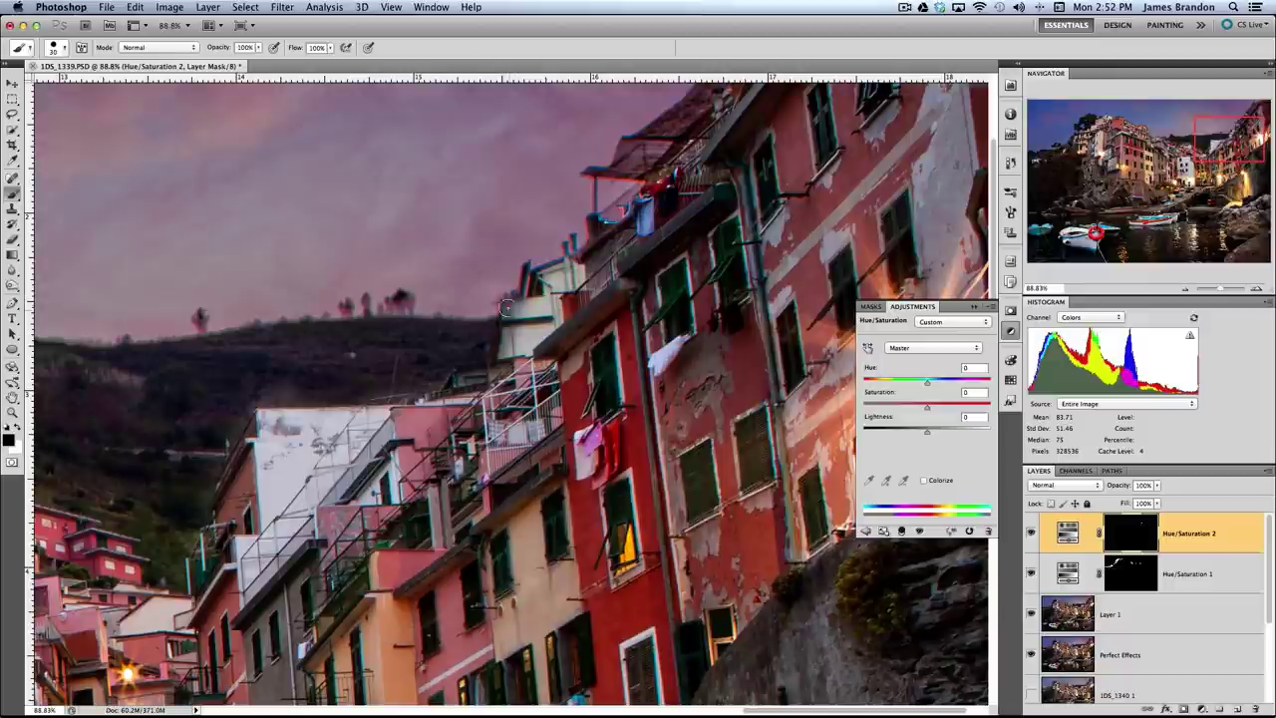
{"action": "left_click", "coordinate": [523, 273]}
{"action": "left_click", "coordinate": [1133, 522]}
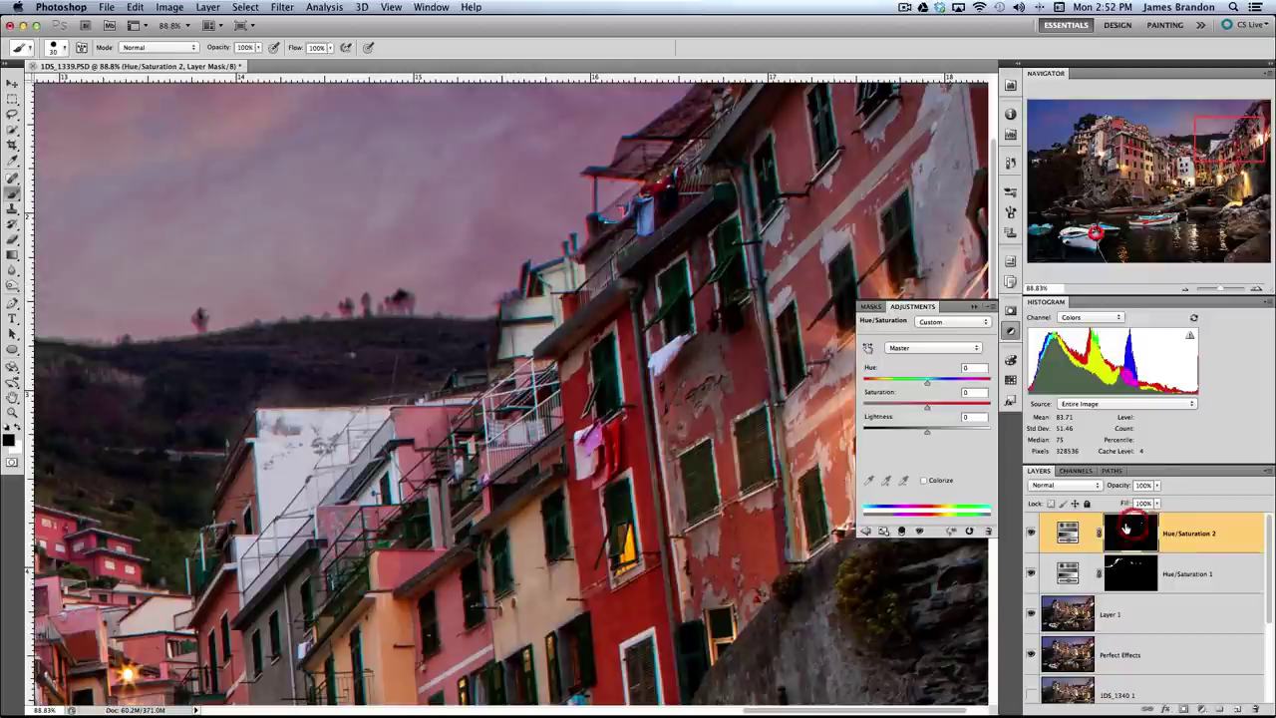
{"action": "key", "text": "x"}
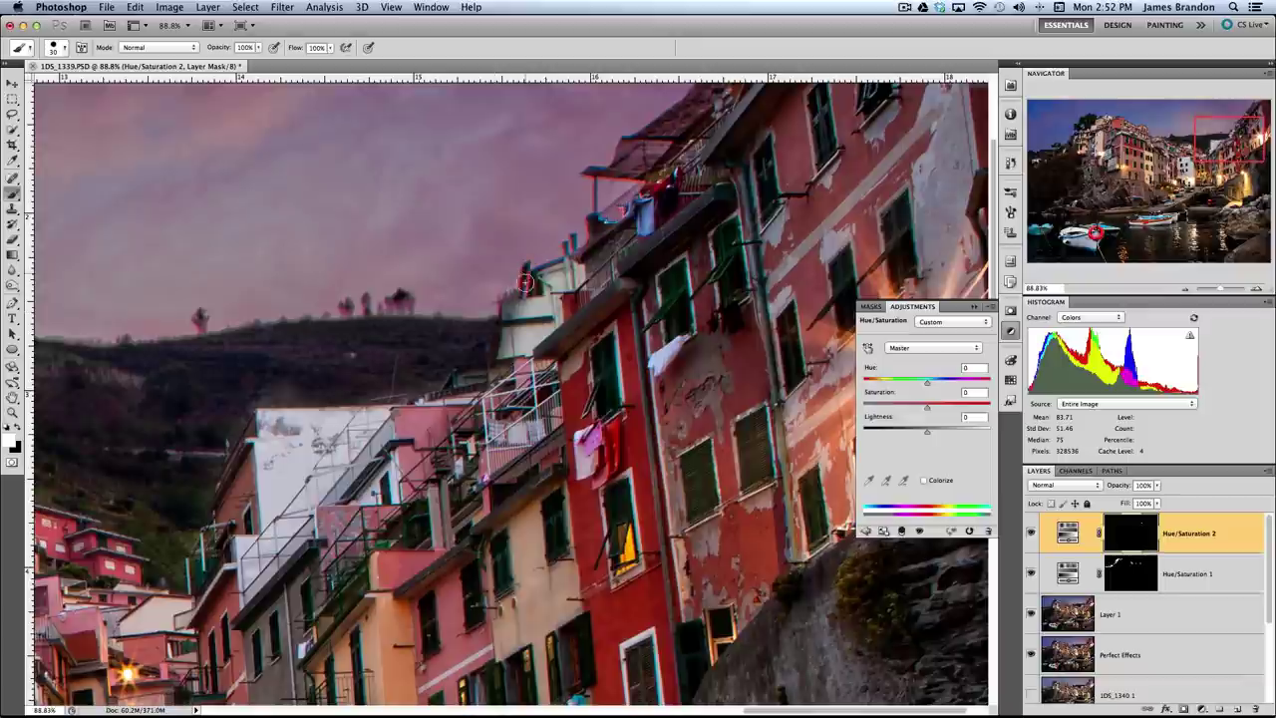
{"action": "left_click", "coordinate": [570, 244]}
- Paint the Hue/Saturation 2 mask over the fringed balcony railing and lower awning of the red building
{"action": "scroll", "coordinate": [570, 249], "scroll_direction": "up", "scroll_amount": 5}
{"action": "scroll", "coordinate": [570, 249], "scroll_direction": "right", "scroll_amount": 4}
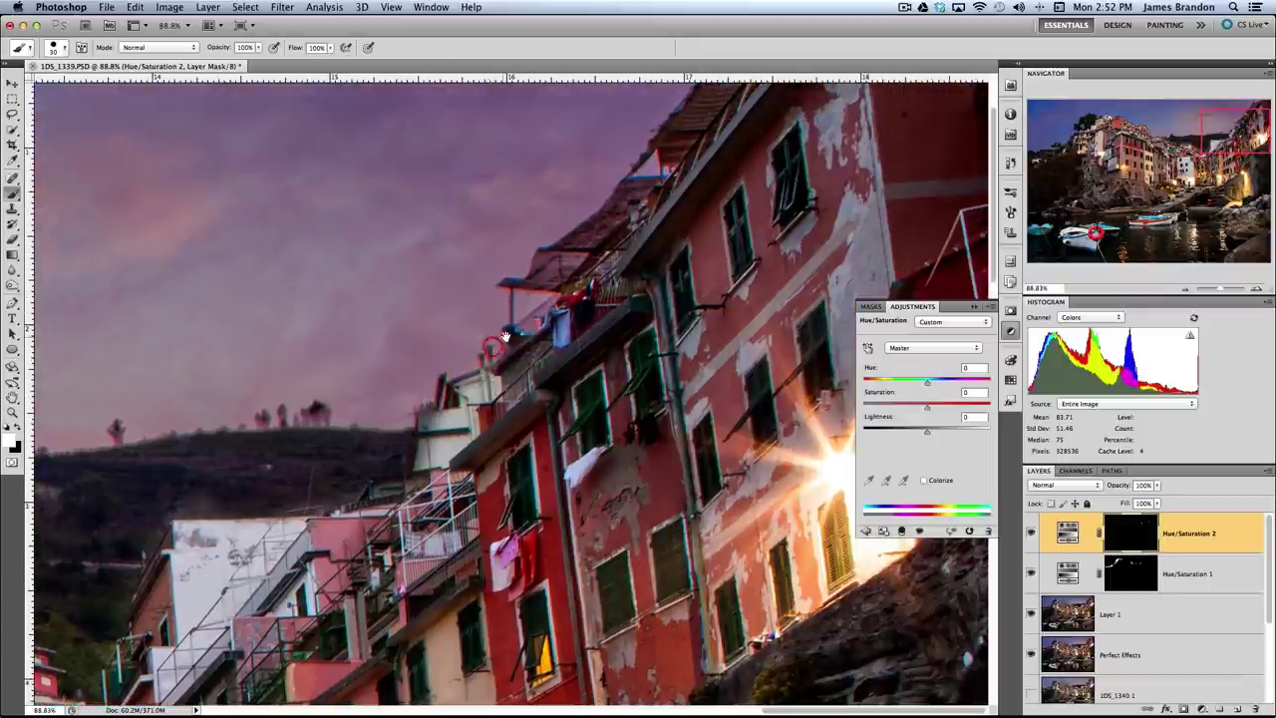
{"action": "left_click", "coordinate": [544, 317]}
{"action": "mouse_move", "coordinate": [544, 317]}
{"action": "left_mouse_down"}
{"action": "mouse_move", "coordinate": [510, 326]}
{"action": "mouse_move", "coordinate": [506, 284]}
{"action": "mouse_move", "coordinate": [531, 278]}
{"action": "mouse_move", "coordinate": [568, 237]}
{"action": "left_mouse_up"}
{"action": "left_click", "coordinate": [560, 226]}
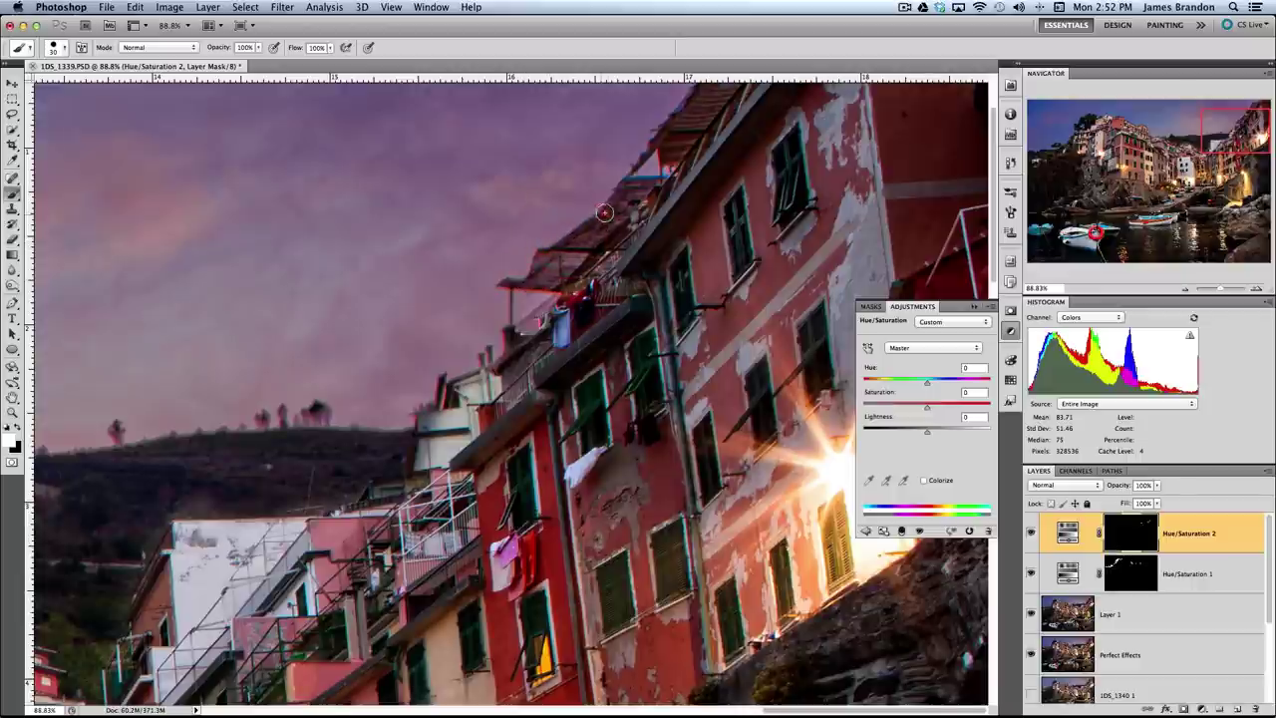
{"action": "left_click", "coordinate": [596, 207]}
{"action": "left_click", "coordinate": [606, 230]}
- Paint the Hue/Saturation 2 mask up the sloping edges of the red building's upper awnings
{"action": "scroll", "coordinate": [541, 321], "scroll_direction": "up", "scroll_amount": 3}
{"action": "left_click", "coordinate": [544, 319]}
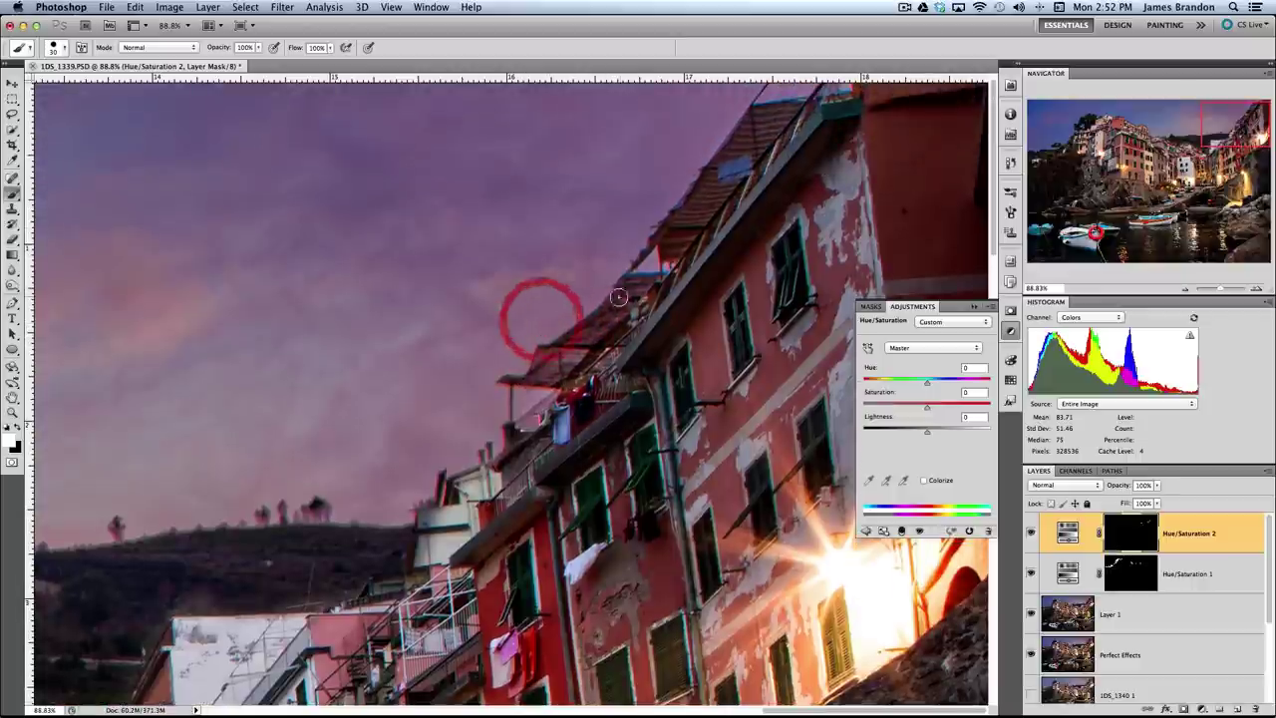
{"action": "left_click", "coordinate": [641, 256]}
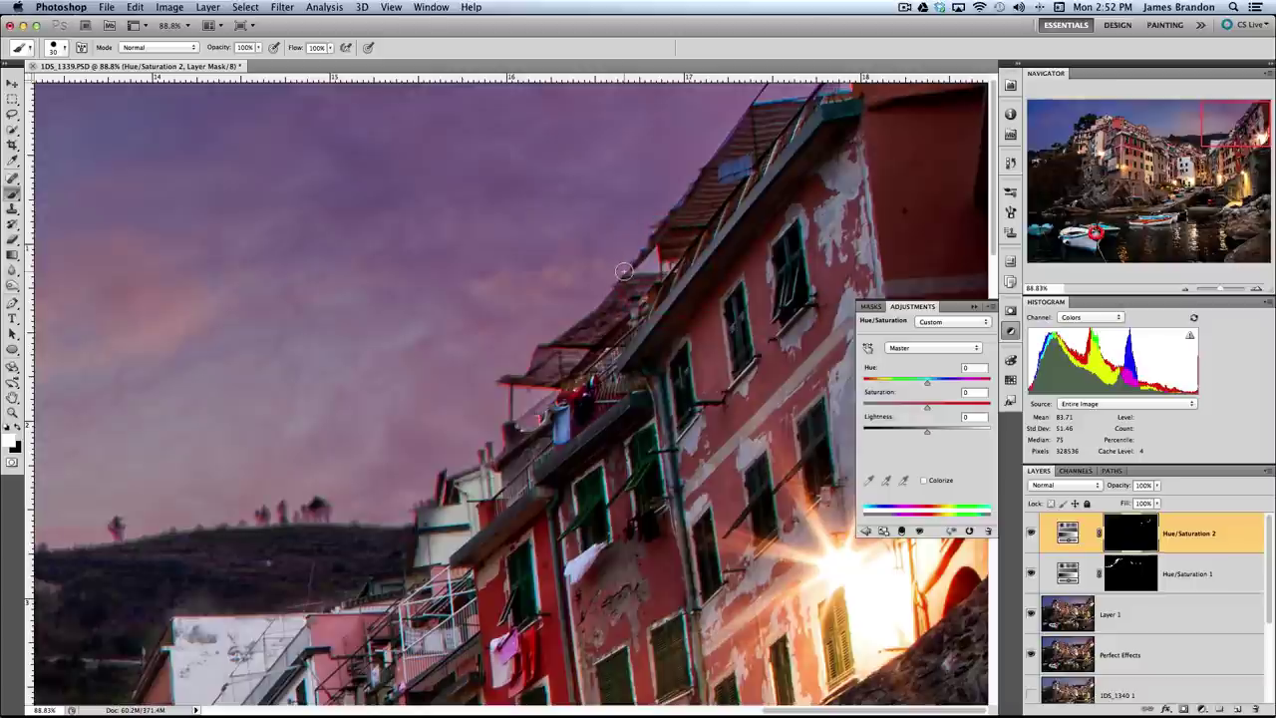
{"action": "left_click", "coordinate": [654, 239]}
{"action": "left_click_drag", "start_coordinate": [654, 242], "coordinate": [778, 104]}
- Reduce the brush to 10 px and paint the mask along the blue edge at the very top of the red building
{"action": "key", "text": "["}
{"action": "key", "text": "bracketleft"}
{"action": "key", "text": "bracketleft"}
{"action": "key", "text": "bracketleft"}
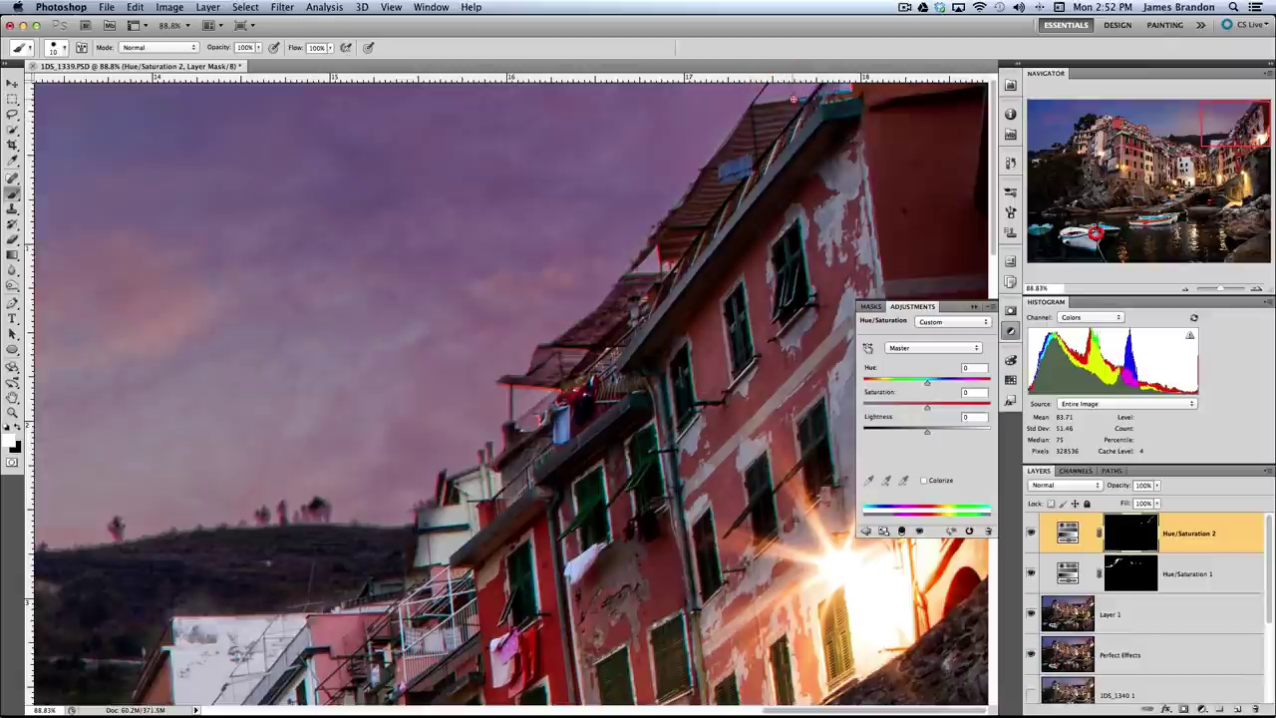
{"action": "left_click_drag", "start_coordinate": [834, 92], "coordinate": [849, 90]}
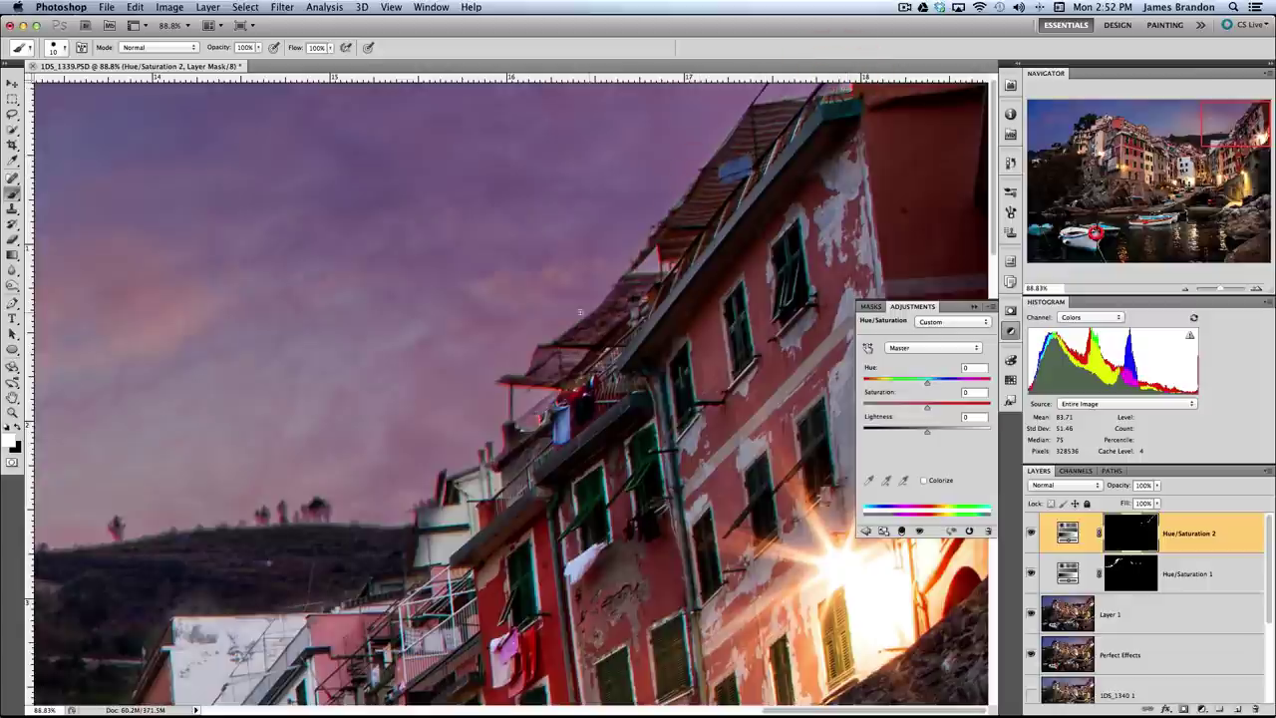
- Paint the Hue/Saturation 2 mask over the blue fringe on the small yellow building's roof and the tree beside it
{"action": "left_click_drag", "start_coordinate": [492, 319], "coordinate": [685, 205]}
{"action": "left_click_drag", "start_coordinate": [498, 311], "coordinate": [698, 219]}
{"action": "left_click_drag", "start_coordinate": [409, 346], "coordinate": [585, 283]}
{"action": "scroll", "coordinate": [585, 283], "scroll_direction": "left", "scroll_amount": 10}
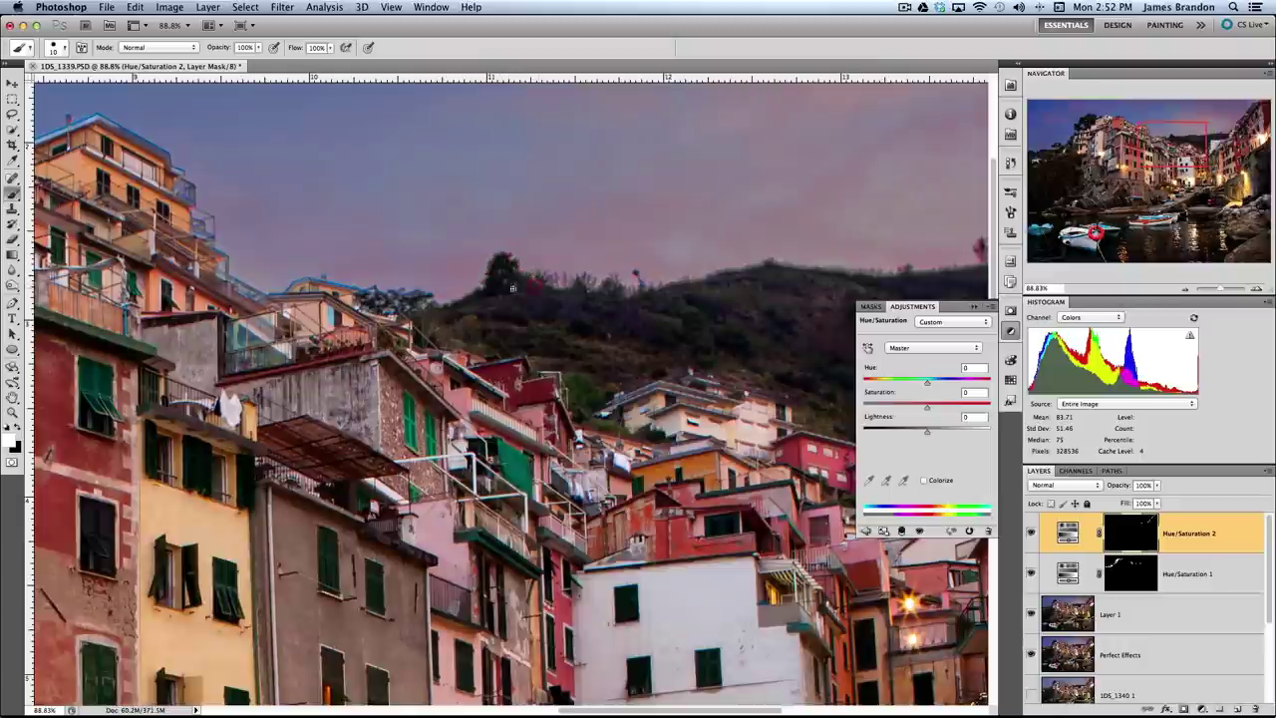
{"action": "left_click", "coordinate": [430, 304], "text": "super"}
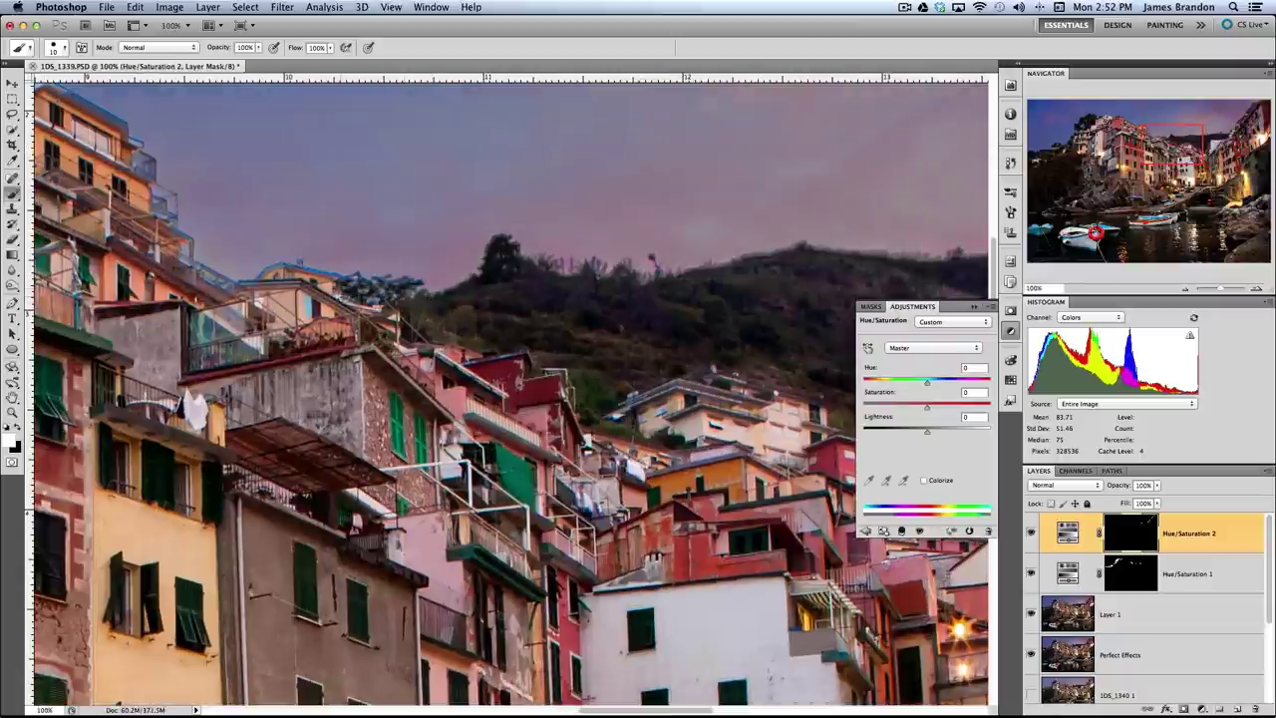
{"action": "left_click_drag", "start_coordinate": [360, 302], "coordinate": [539, 309]}
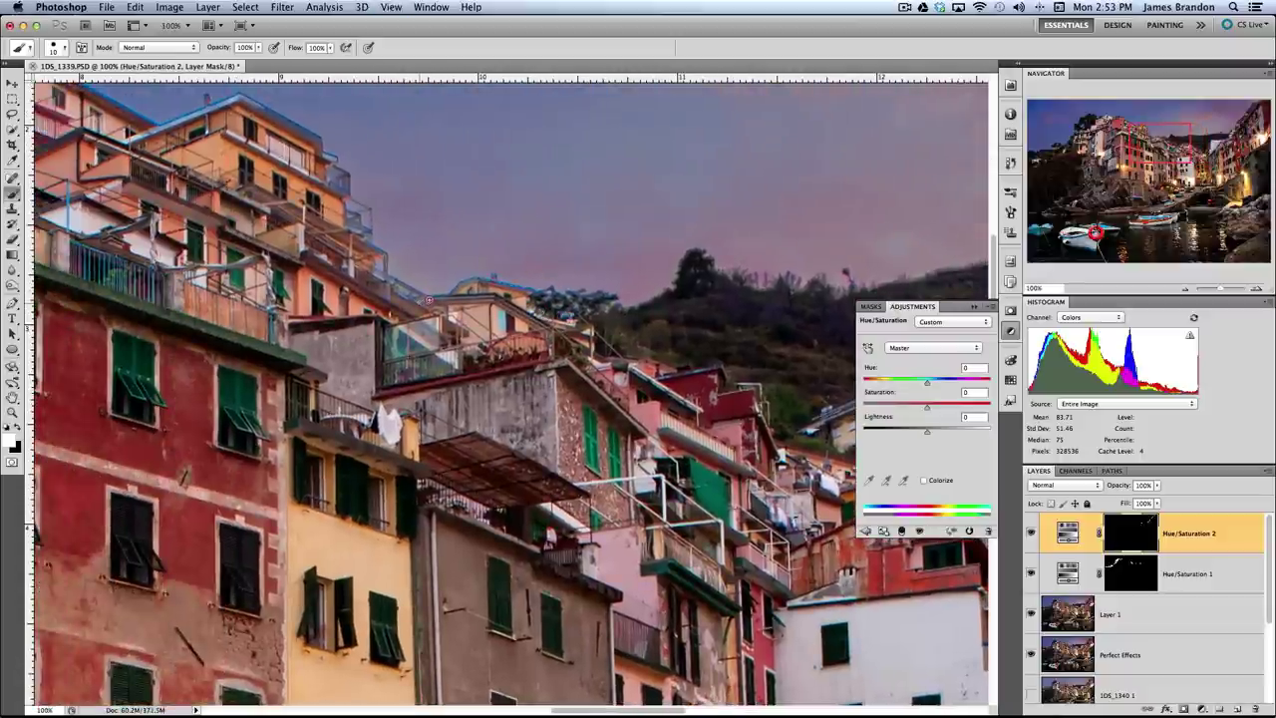
{"action": "left_click", "coordinate": [458, 289]}
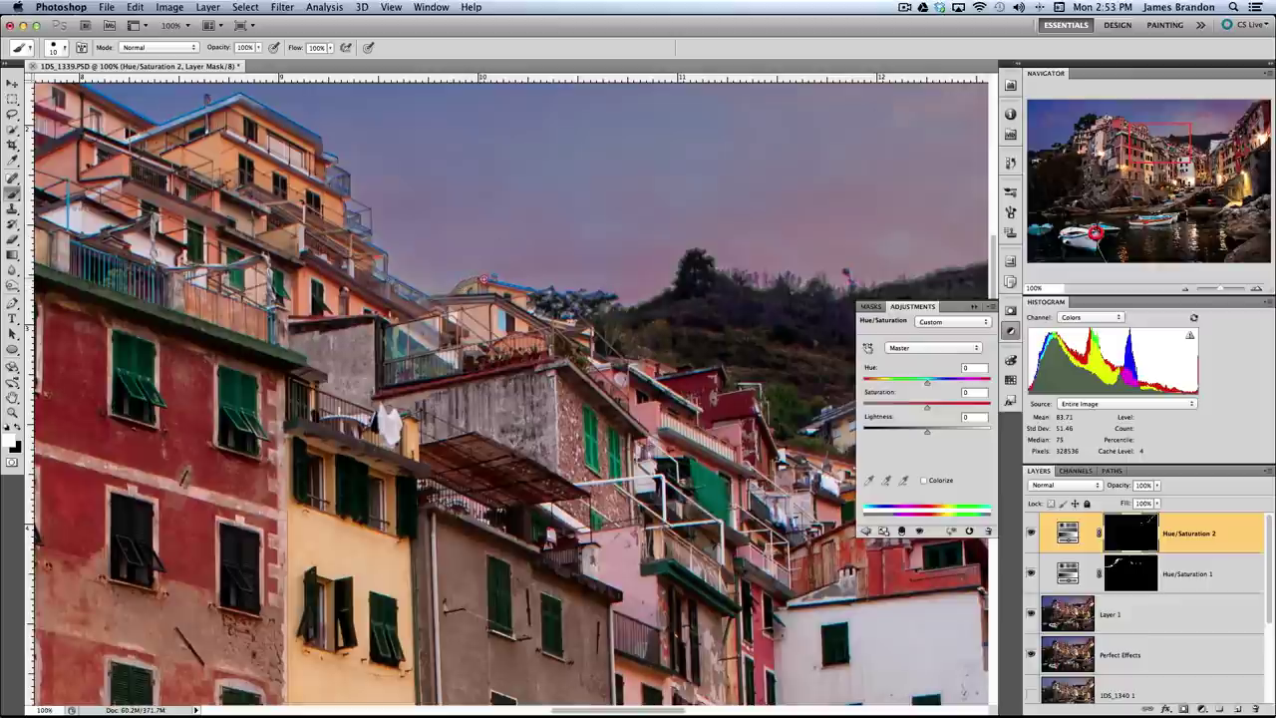
{"action": "left_click", "coordinate": [532, 285]}
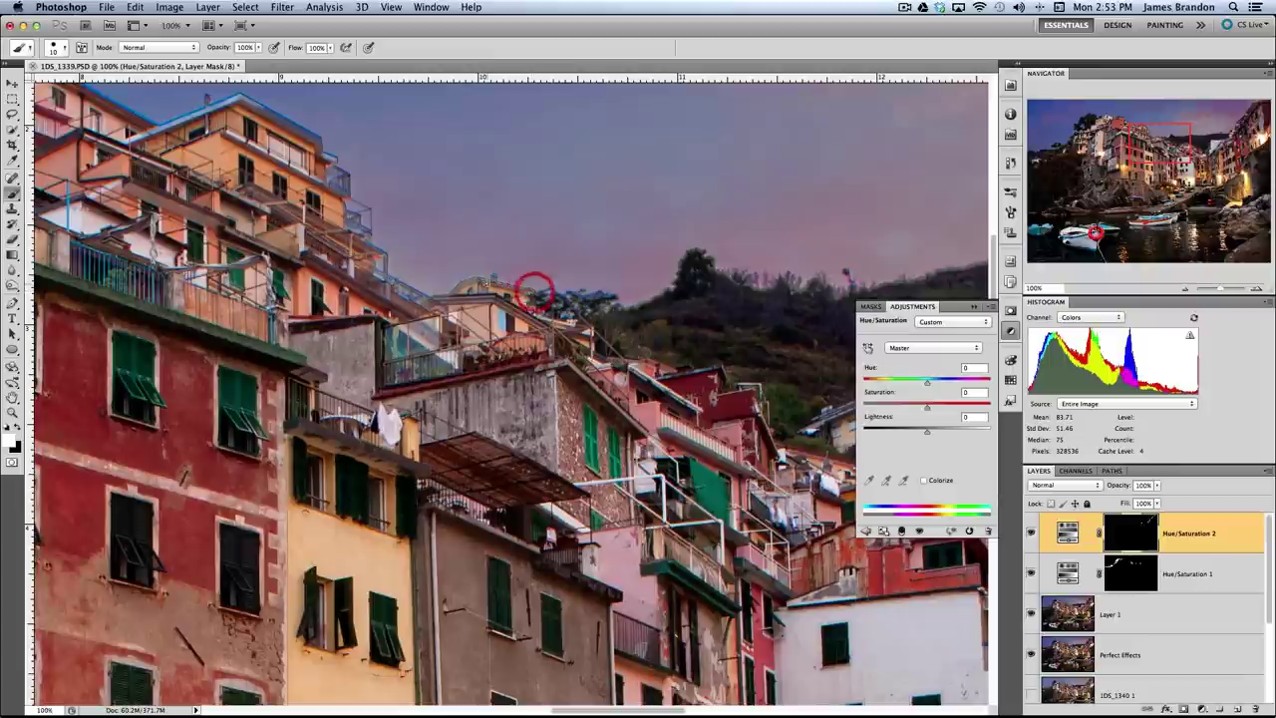
{"action": "left_click", "coordinate": [491, 277]}
{"action": "left_click", "coordinate": [549, 285]}
{"action": "left_click", "coordinate": [553, 299]}
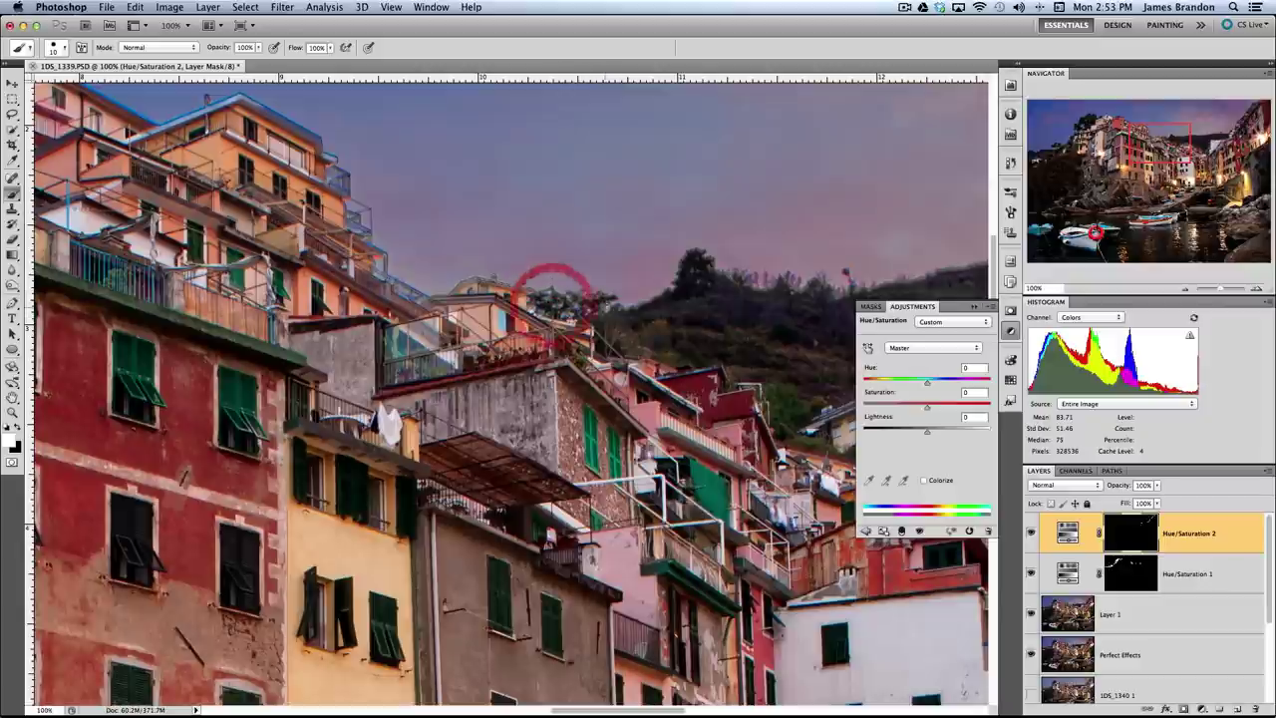
{"action": "left_click", "coordinate": [618, 281]}
- On the Hue/Saturation 1 mask, paint black in the sky around the small yellow building's roof and the neighboring tree
{"action": "left_click", "coordinate": [1126, 565]}
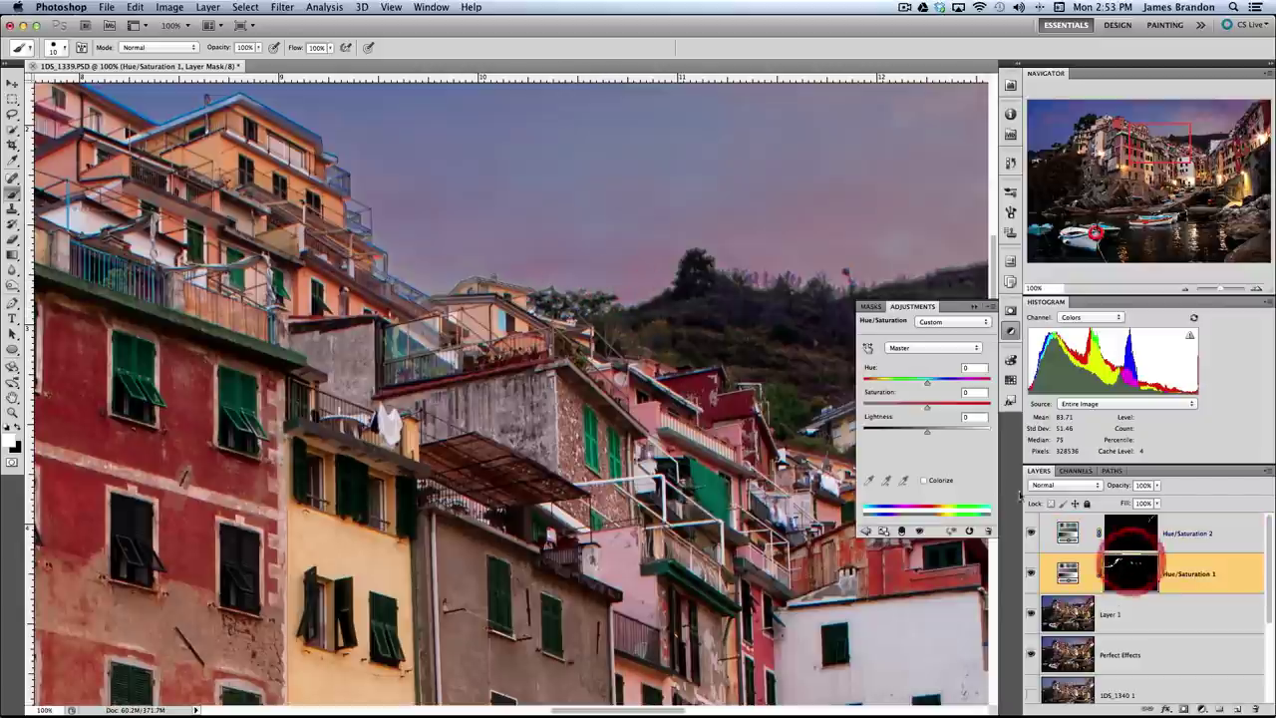
{"action": "key", "text": "x"}
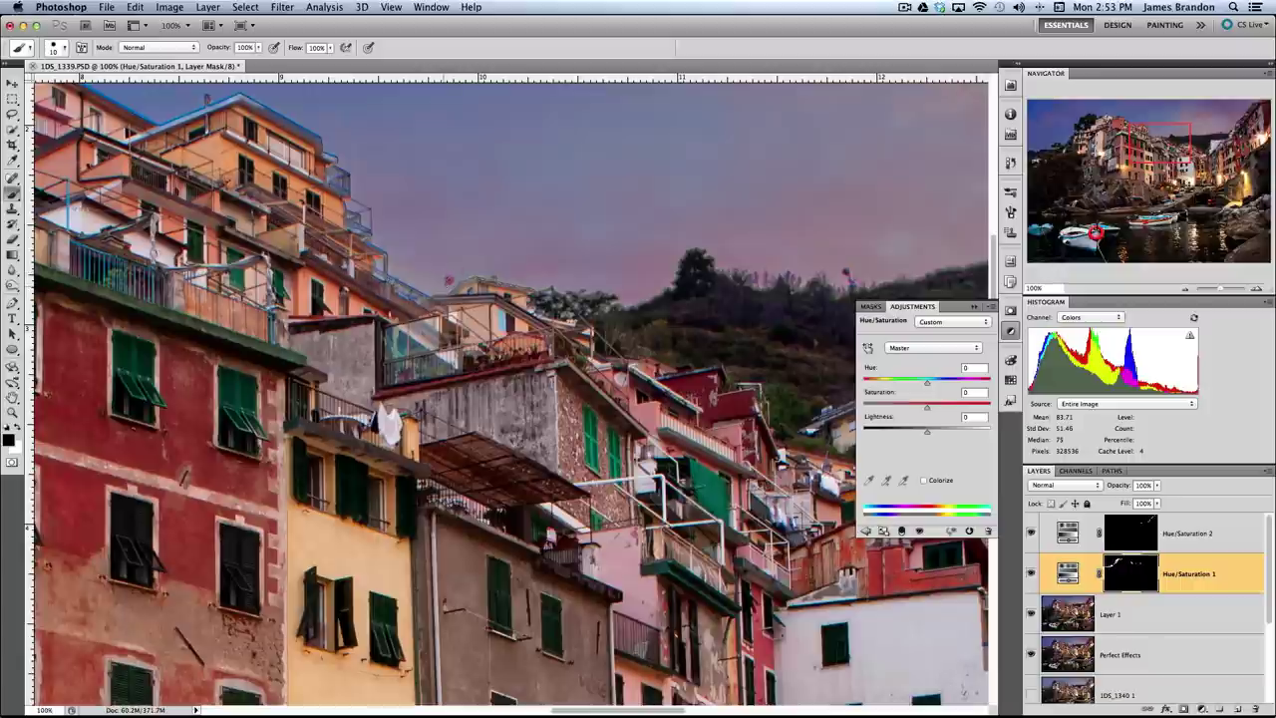
{"action": "left_click", "coordinate": [449, 265]}
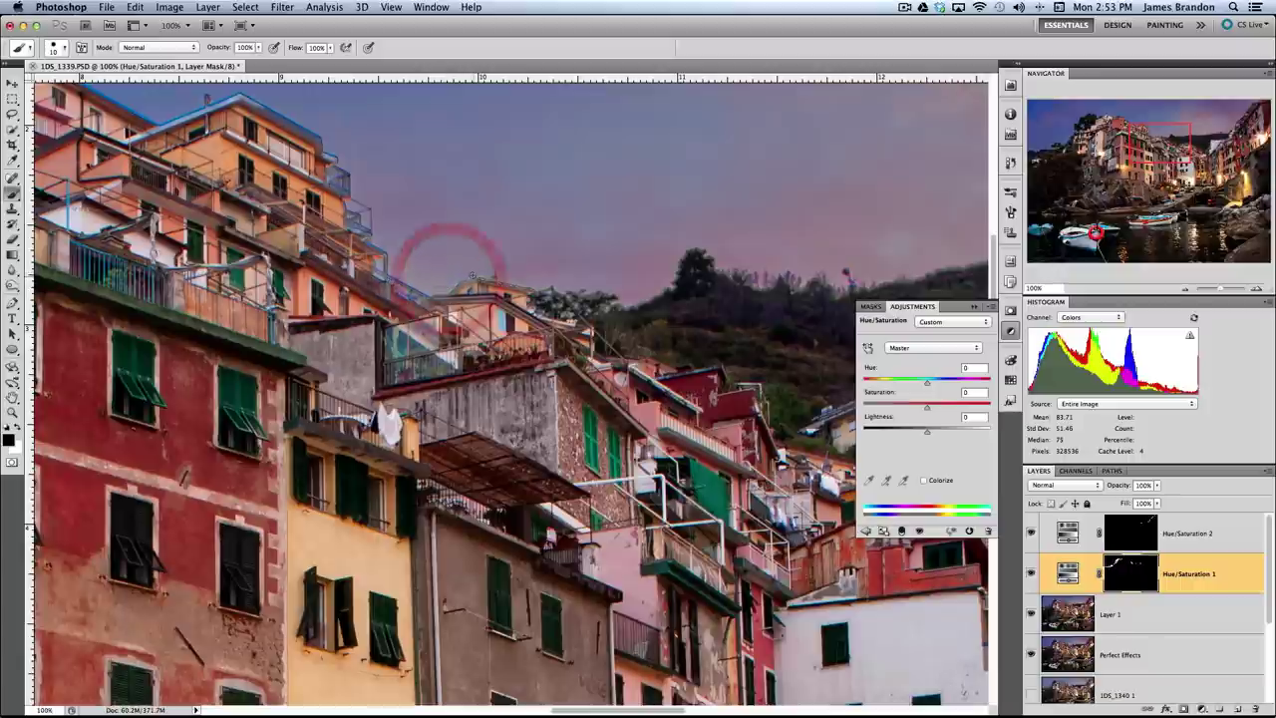
{"action": "left_click", "coordinate": [475, 263]}
{"action": "left_click", "coordinate": [547, 278]}
{"action": "left_click", "coordinate": [422, 289]}
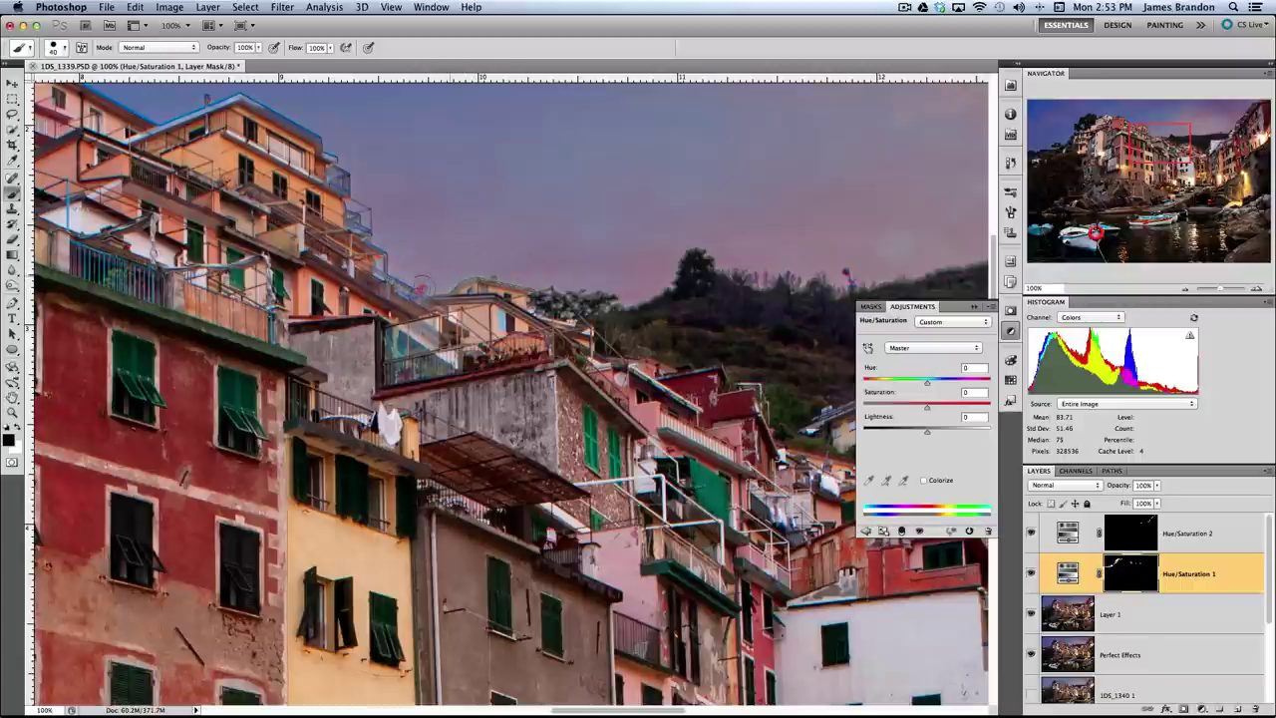
- Paint white on the Hue/Saturation 2 mask with a 10 px brush along the railings and balconies of the stepped orange building
{"action": "left_click", "coordinate": [1129, 535]}
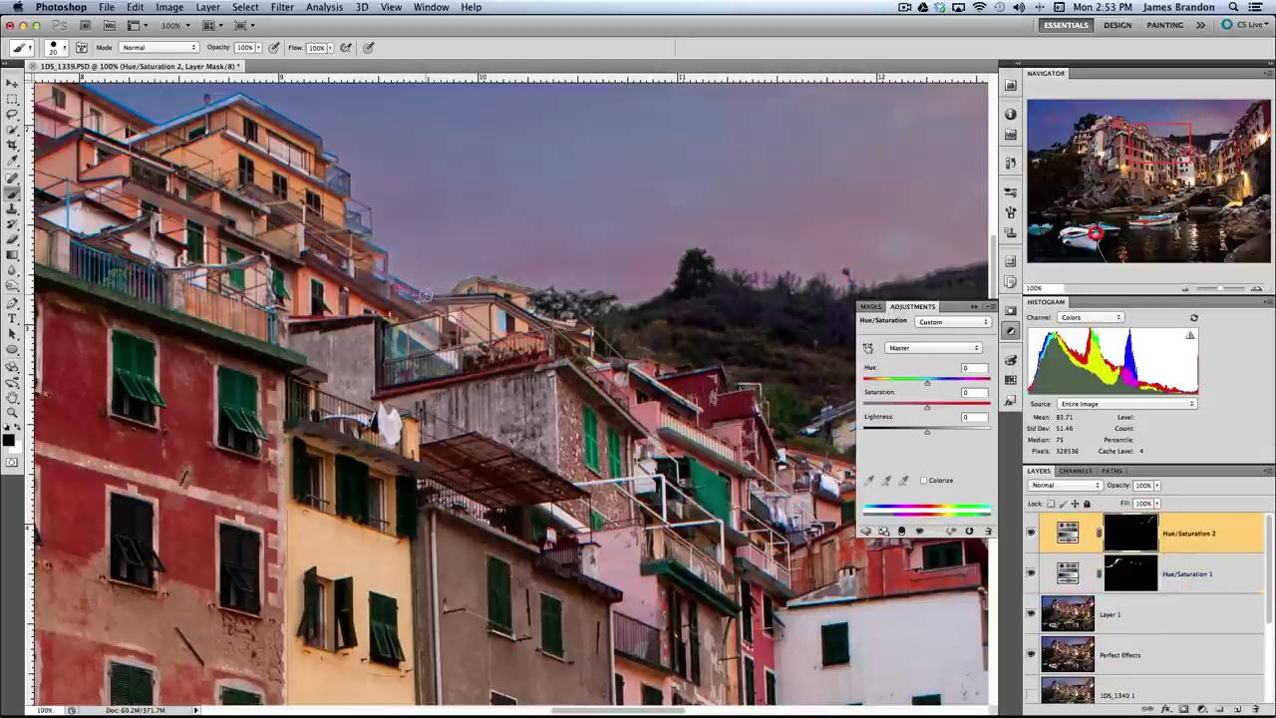
{"action": "left_click", "coordinate": [397, 259]}
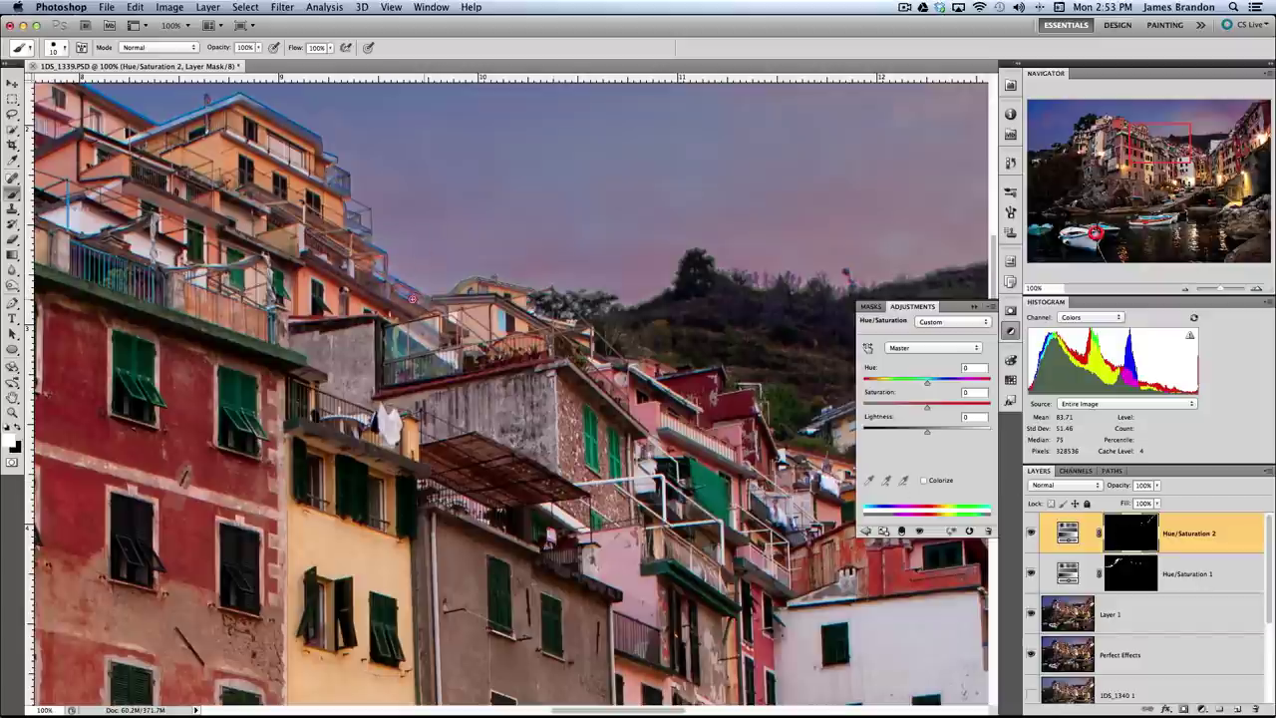
{"action": "left_click", "coordinate": [375, 267]}
{"action": "left_click", "coordinate": [413, 299]}
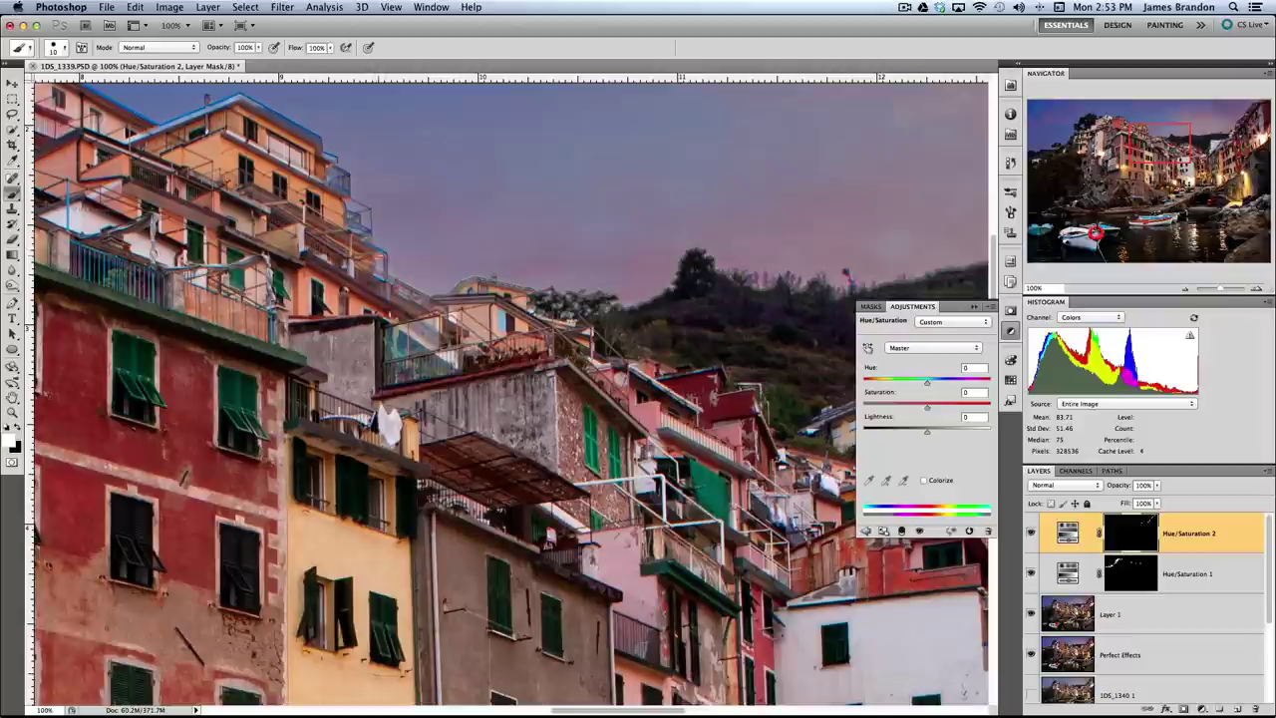
{"action": "left_click", "coordinate": [359, 223]}
{"action": "left_click_drag", "start_coordinate": [301, 209], "coordinate": [368, 293]}
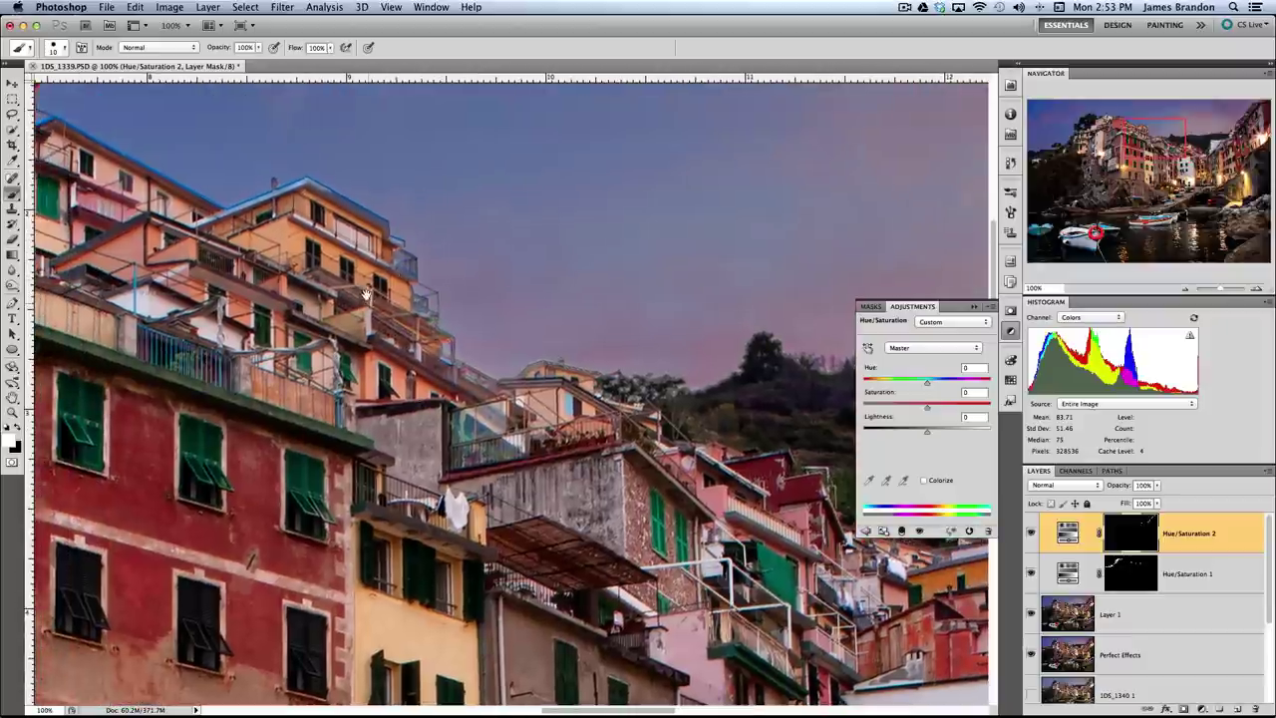
{"action": "left_click", "coordinate": [414, 273]}
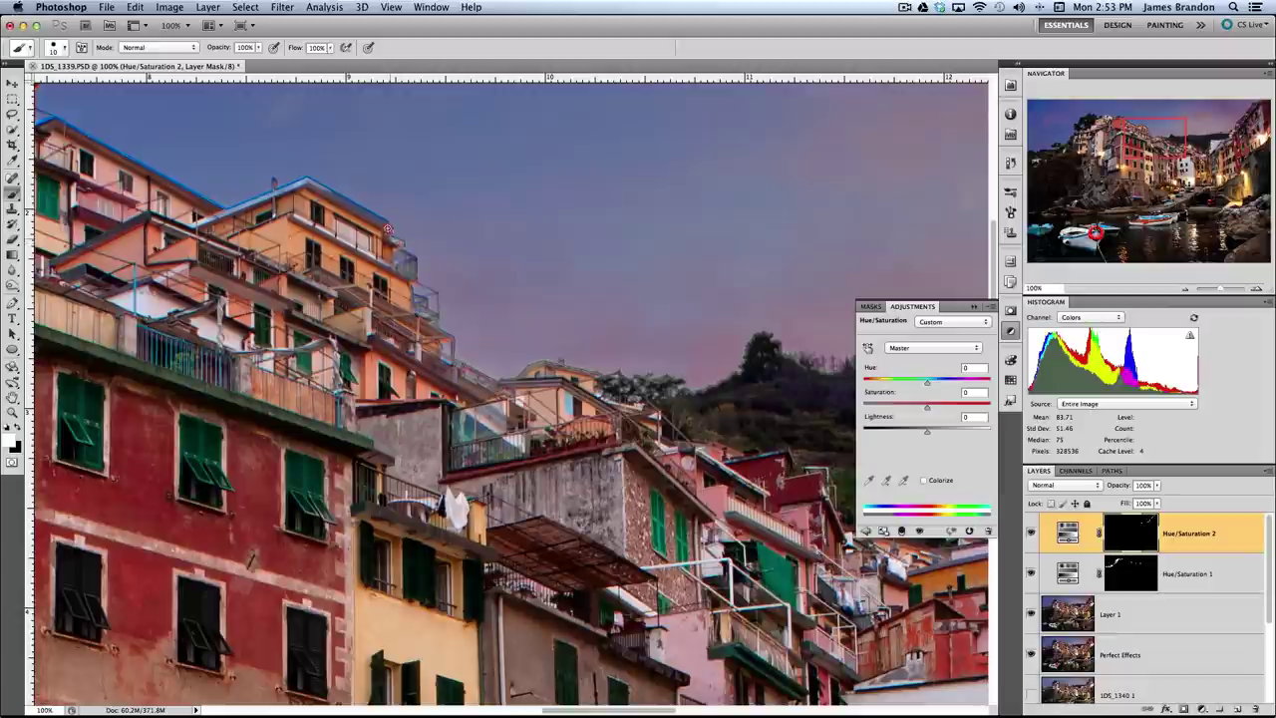
- Paint the Hue/Saturation 2 mask over the blue fringe on both roof slopes of the orange building
{"action": "left_click", "coordinate": [305, 178]}
{"action": "left_click_drag", "start_coordinate": [345, 200], "coordinate": [520, 234]}
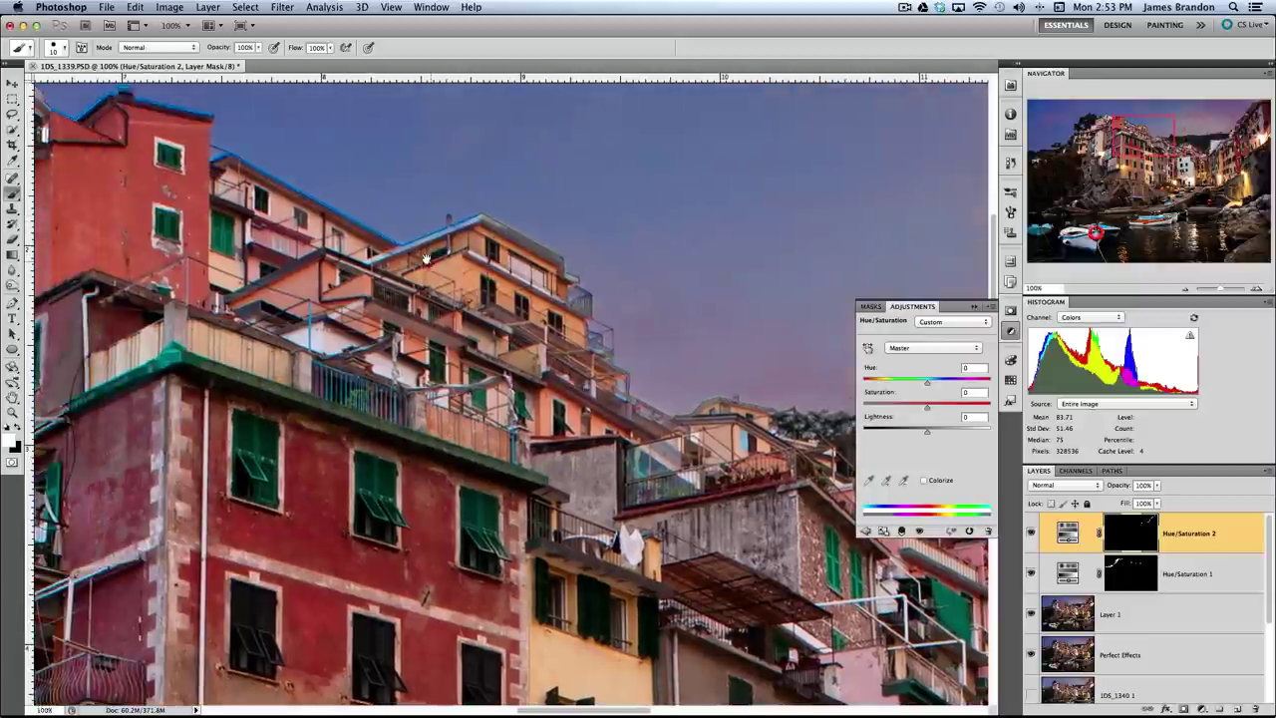
{"action": "left_click", "coordinate": [425, 261]}
{"action": "left_click", "coordinate": [434, 240]}
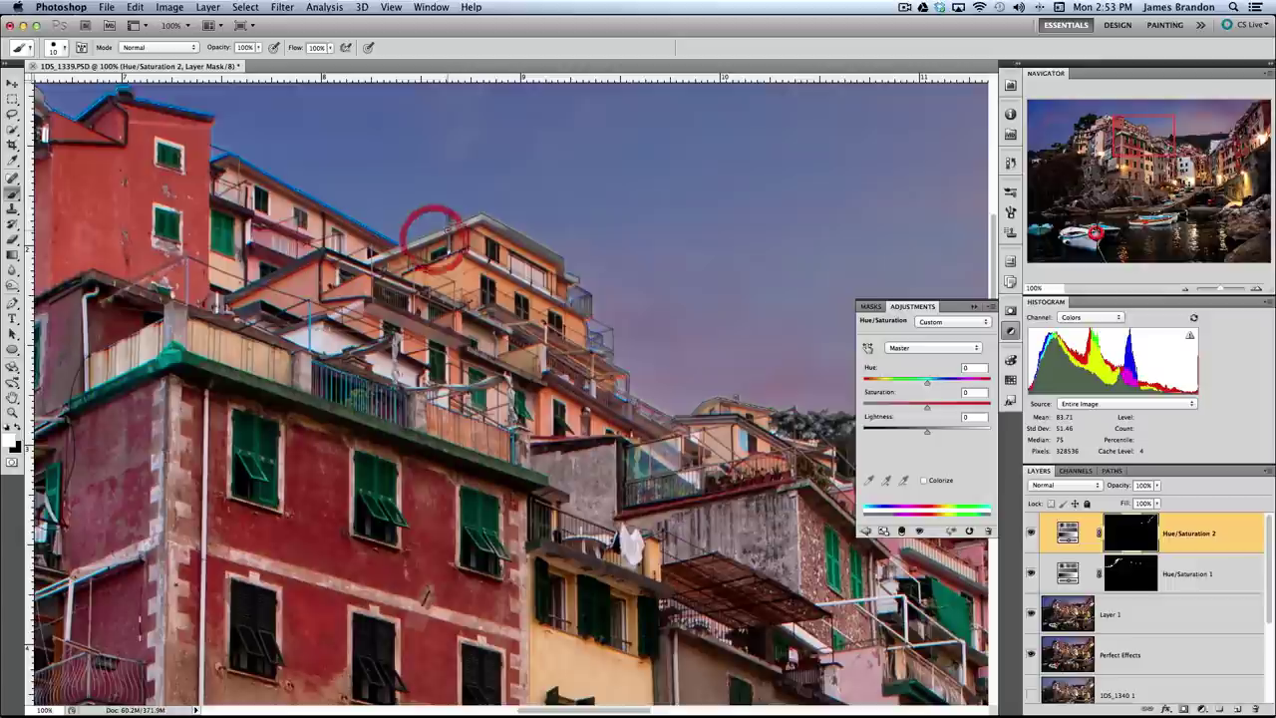
{"action": "left_click", "coordinate": [447, 217]}
- Paint the Hue/Saturation 2 mask along the blue roof edges of the hilltop red building and the long sloping roof beside it
{"action": "left_click_drag", "start_coordinate": [447, 212], "coordinate": [637, 266]}
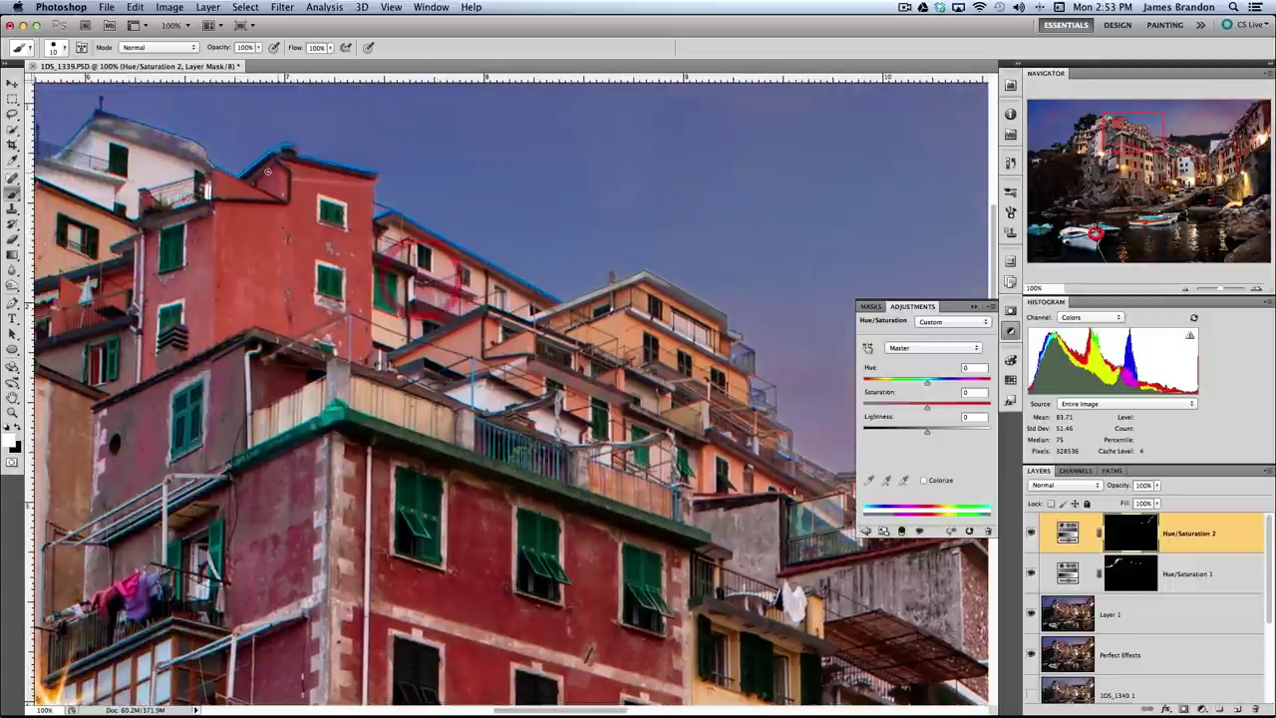
{"action": "mouse_move", "coordinate": [250, 168]}
{"action": "left_mouse_down"}
{"action": "mouse_move", "coordinate": [256, 160]}
{"action": "mouse_move", "coordinate": [246, 172]}
{"action": "left_mouse_up"}
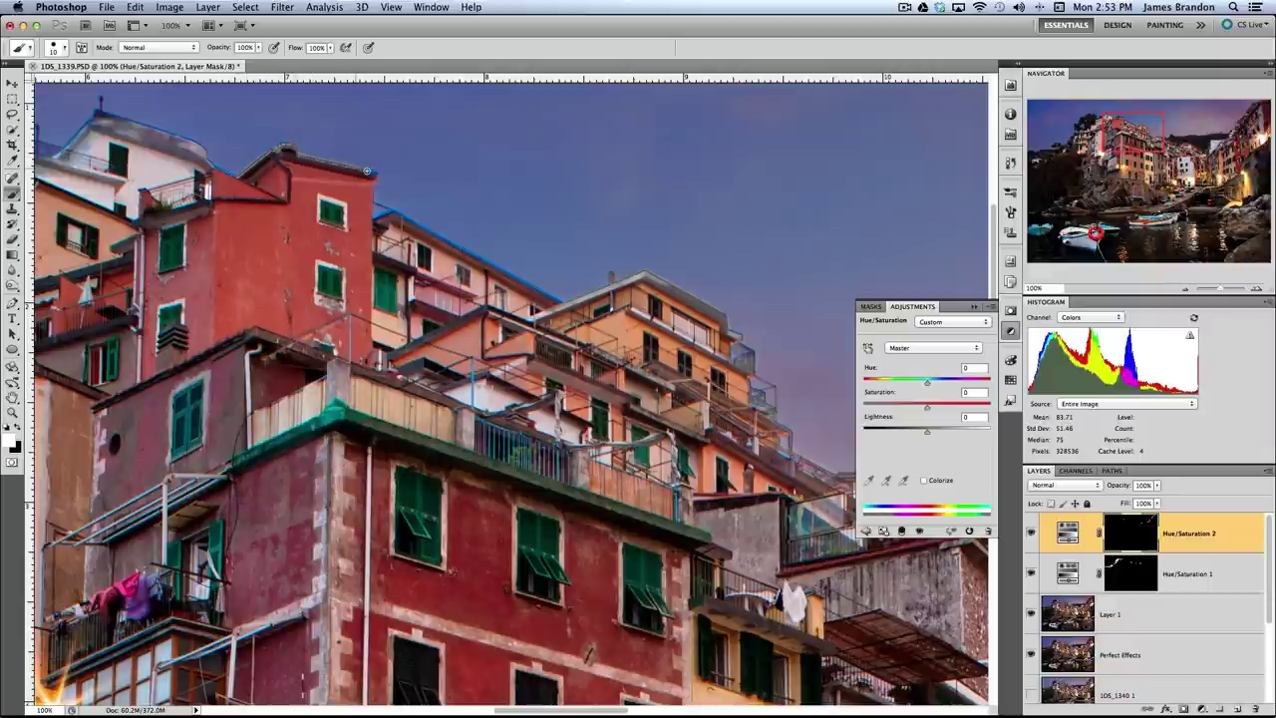
{"action": "left_click", "coordinate": [330, 161]}
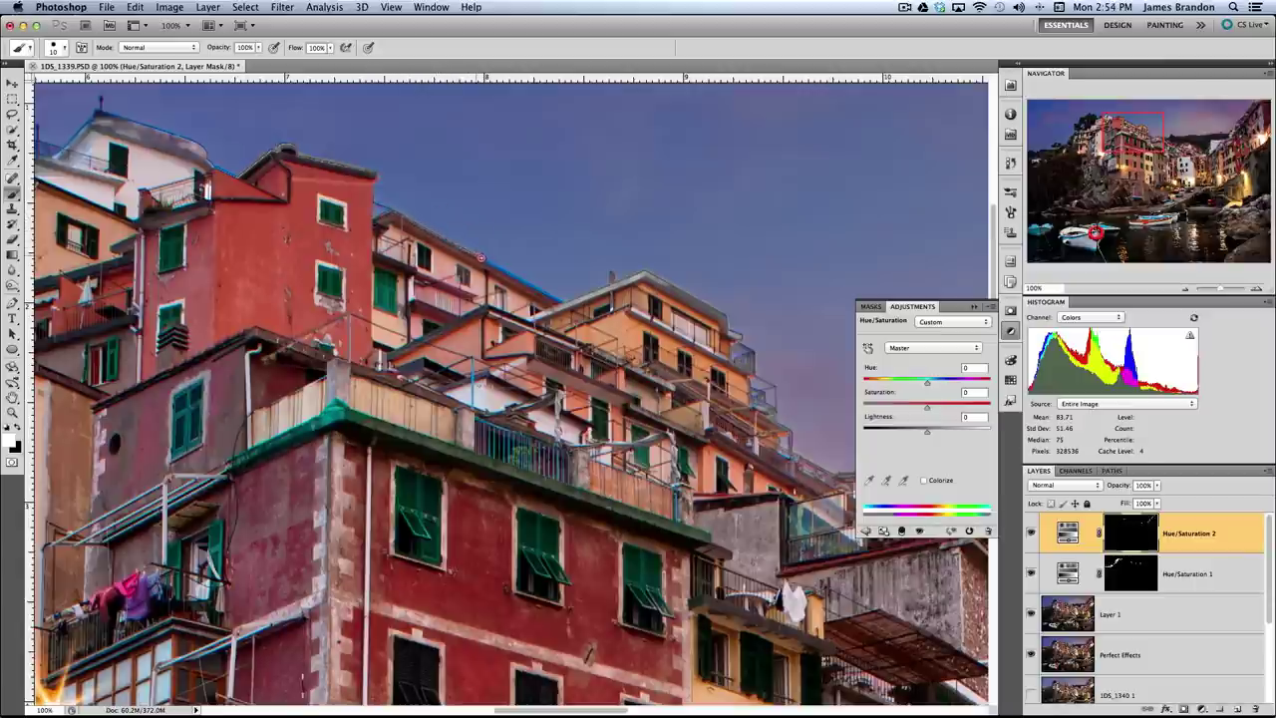
{"action": "left_click", "coordinate": [483, 260]}
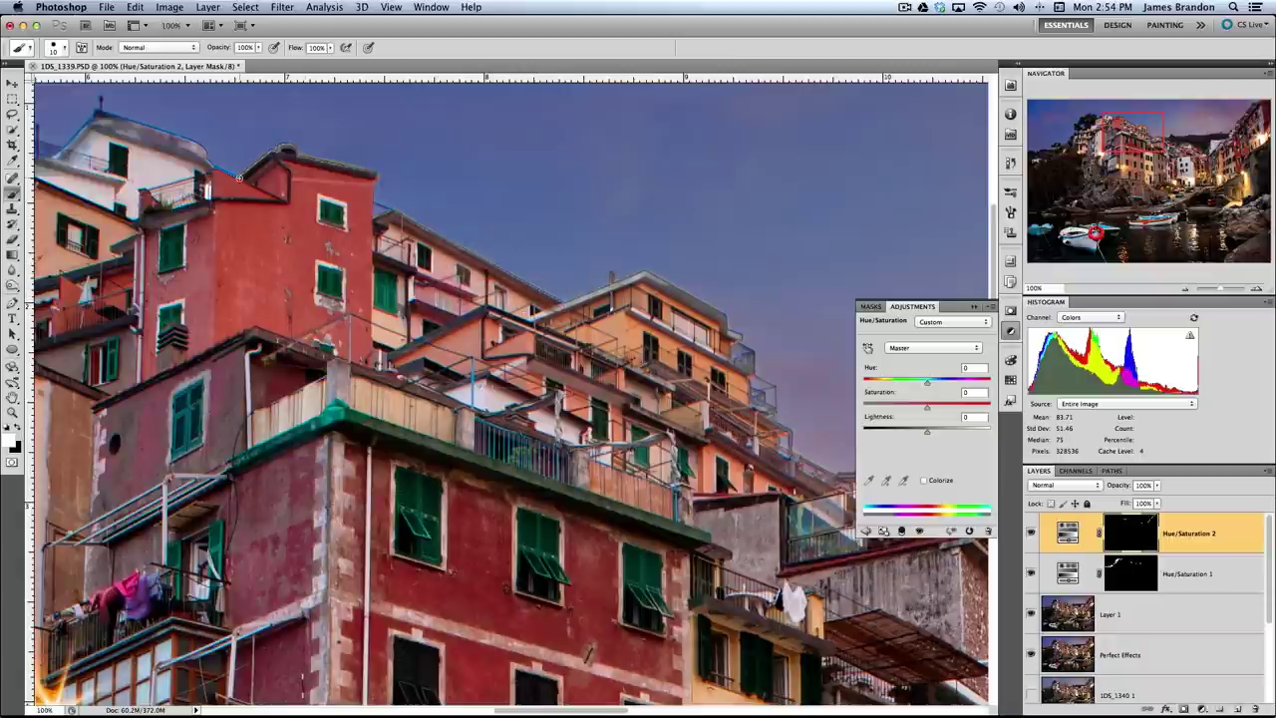
- Paint the Hue/Saturation 2 mask along the blue roofline of the white hilltop building down to the red building
{"action": "left_click_drag", "start_coordinate": [180, 165], "coordinate": [329, 235]}
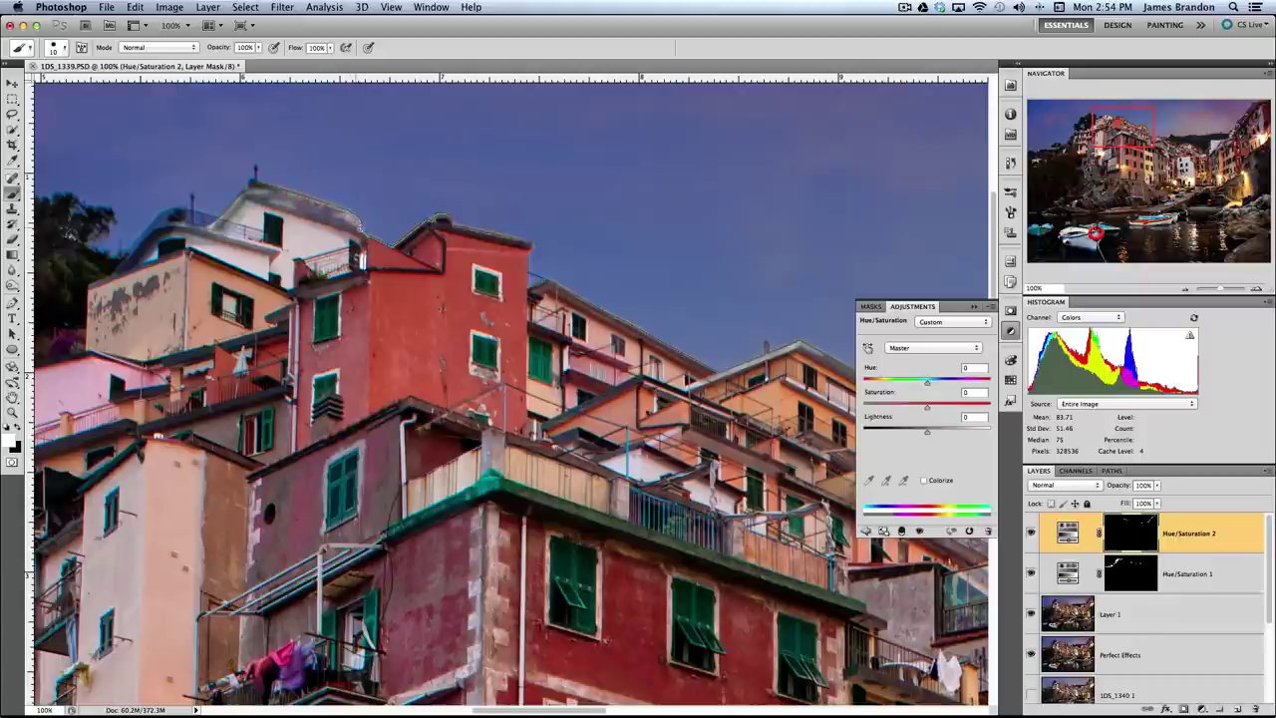
{"action": "left_click", "coordinate": [298, 196]}
{"action": "left_click", "coordinate": [395, 245]}
- Paint black on the Hue/Saturation 2 mask in the sky just above the roofs of the white and red hilltop buildings
{"action": "key", "text": "x"}
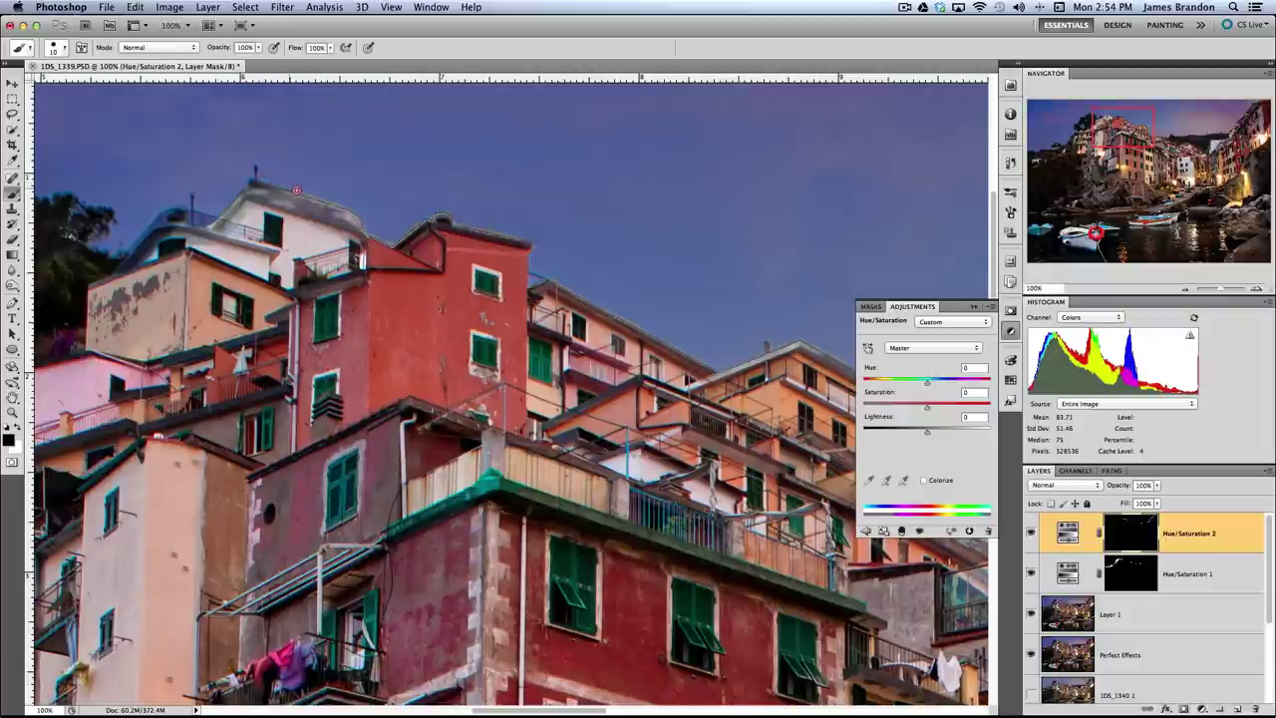
{"action": "left_click", "coordinate": [355, 207]}
{"action": "left_click", "coordinate": [374, 213]}
{"action": "left_click", "coordinate": [382, 233]}
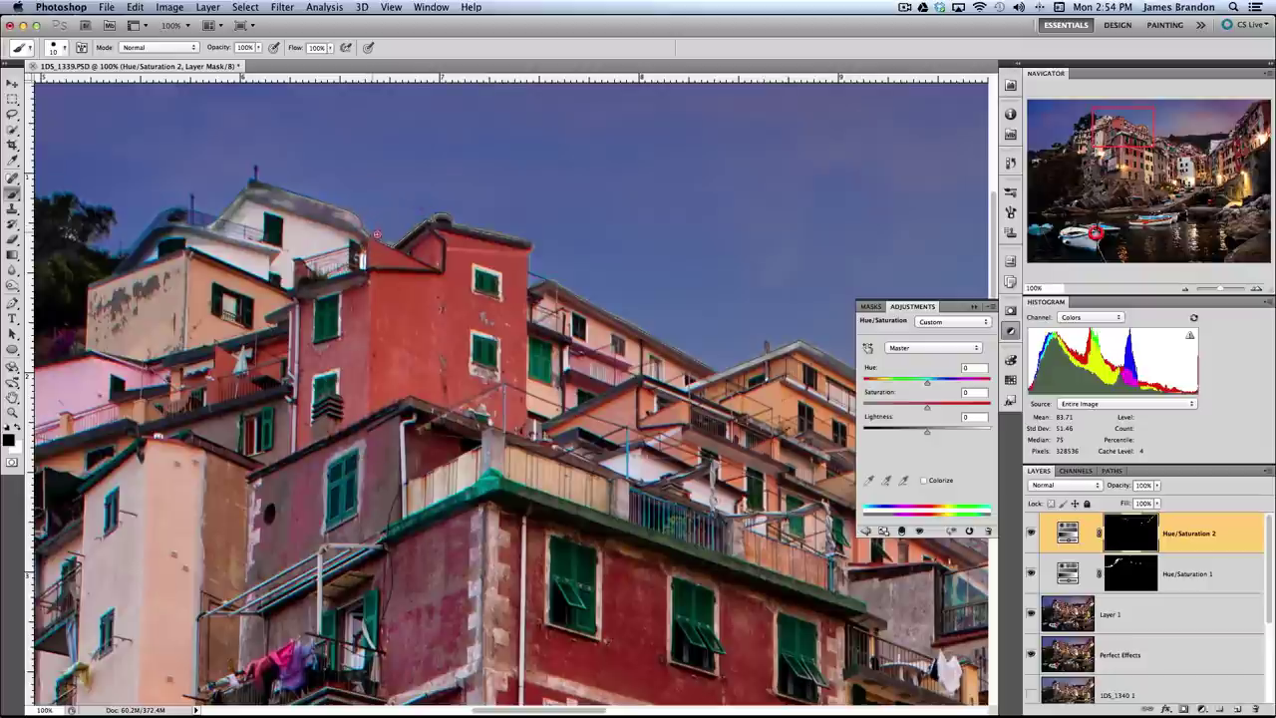
{"action": "left_click", "coordinate": [407, 222]}
{"action": "left_click", "coordinate": [423, 217]}
{"action": "left_click", "coordinate": [477, 222]}
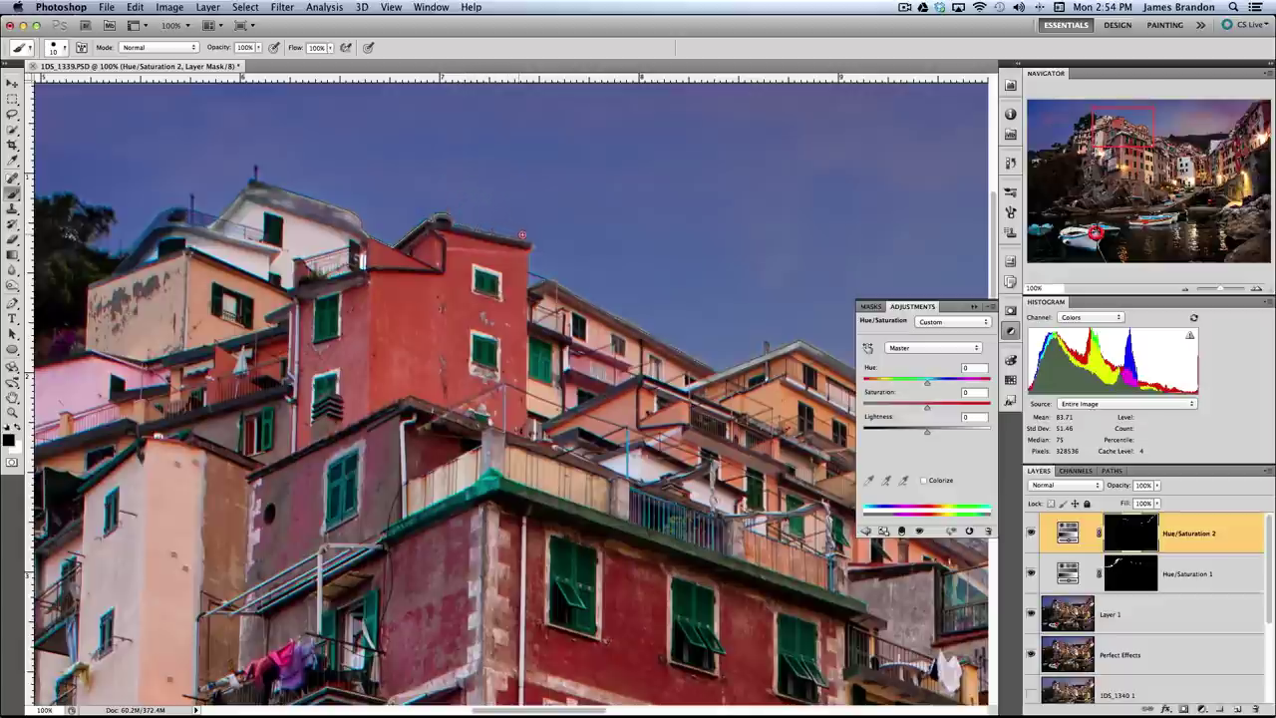
- Paint black on the Hue/Saturation 2 mask in the sky along the sloping roof between the red and orange buildings
{"action": "left_click_drag", "start_coordinate": [544, 239], "coordinate": [551, 276], "text": "ctrl+alt"}
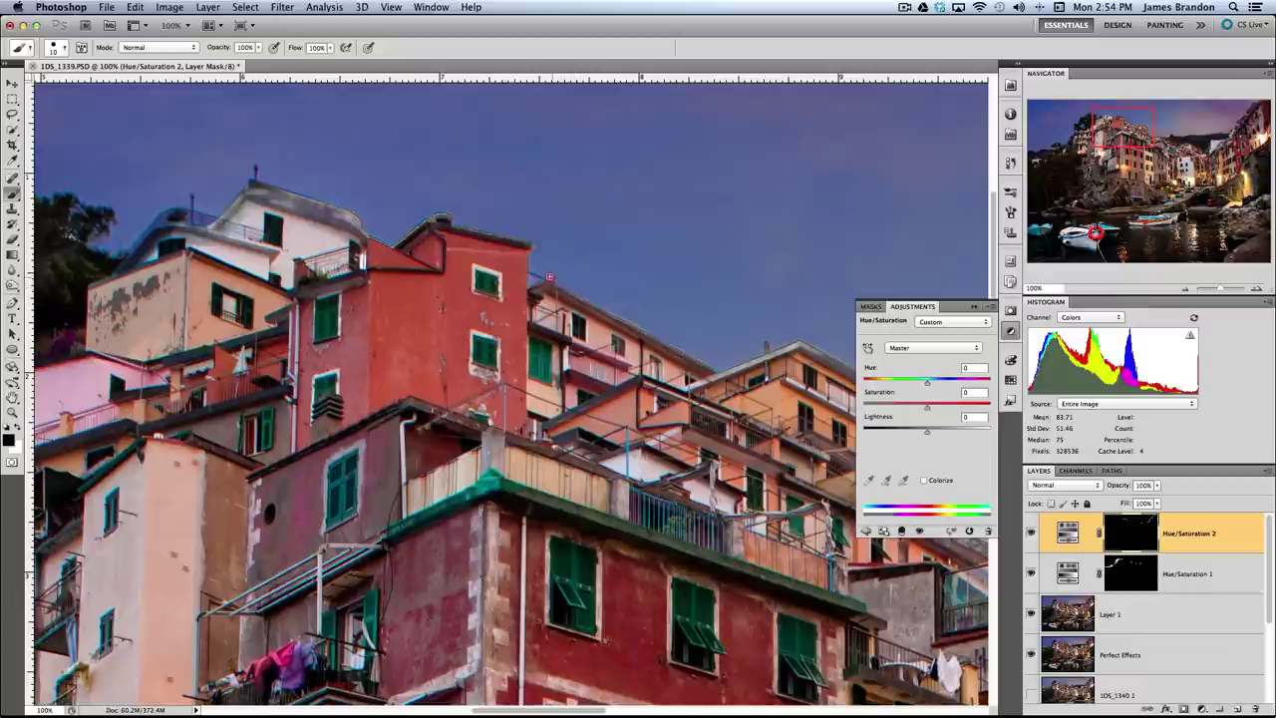
{"action": "left_click", "coordinate": [542, 275]}
{"action": "left_click_drag", "start_coordinate": [652, 327], "coordinate": [390, 203]}
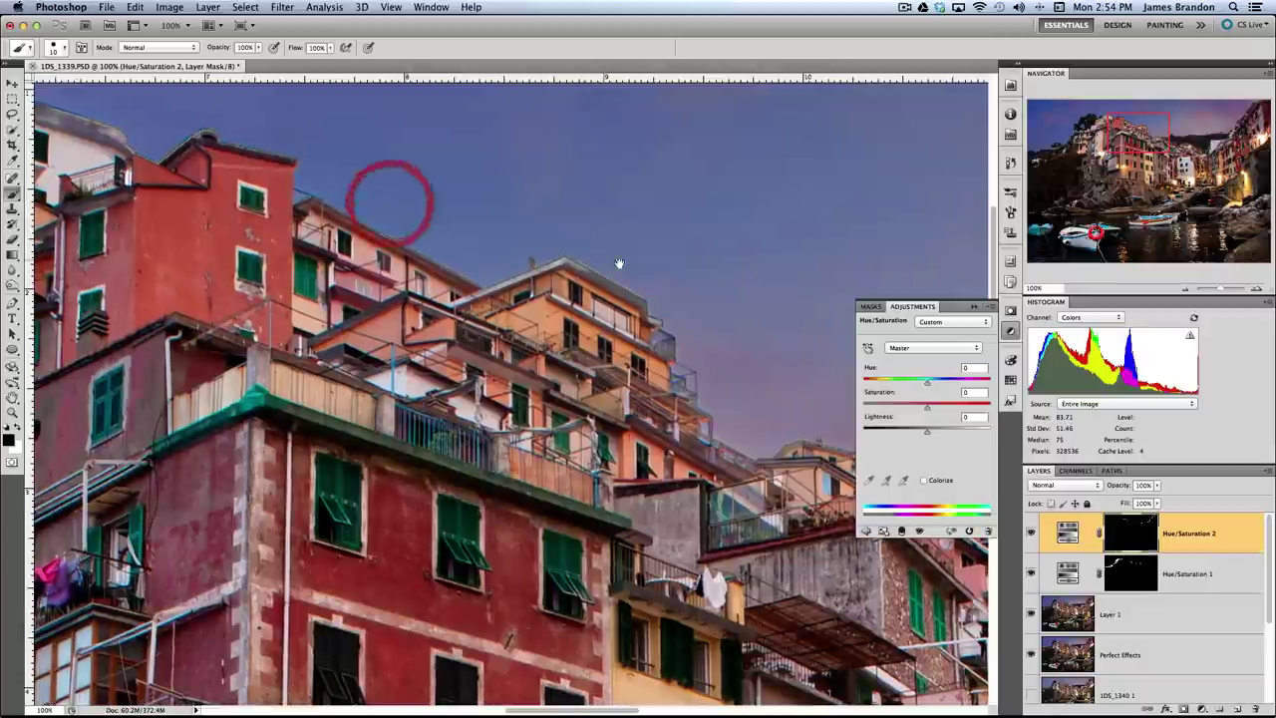
{"action": "left_click_drag", "start_coordinate": [627, 255], "coordinate": [560, 213]}
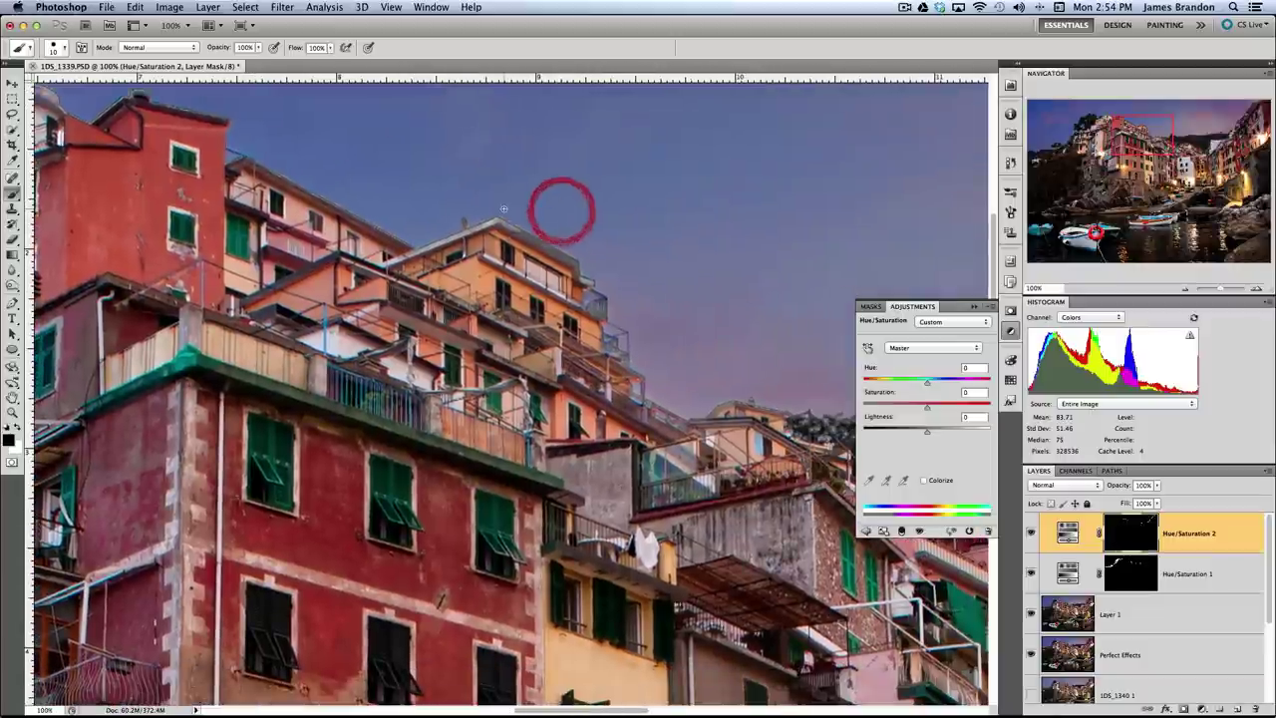
- Paint white on the Hue/Saturation 1 mask along the fringed awnings and rooftop edges of the tall red building beside the sunburst light
{"action": "left_click_drag", "start_coordinate": [623, 262], "coordinate": [338, 269]}
{"action": "left_click_drag", "start_coordinate": [454, 249], "coordinate": [293, 333]}
{"action": "mouse_move", "coordinate": [359, 299]}
{"action": "left_mouse_down"}
{"action": "mouse_move", "coordinate": [297, 375]}
{"action": "mouse_move", "coordinate": [344, 319]}
{"action": "left_mouse_up"}
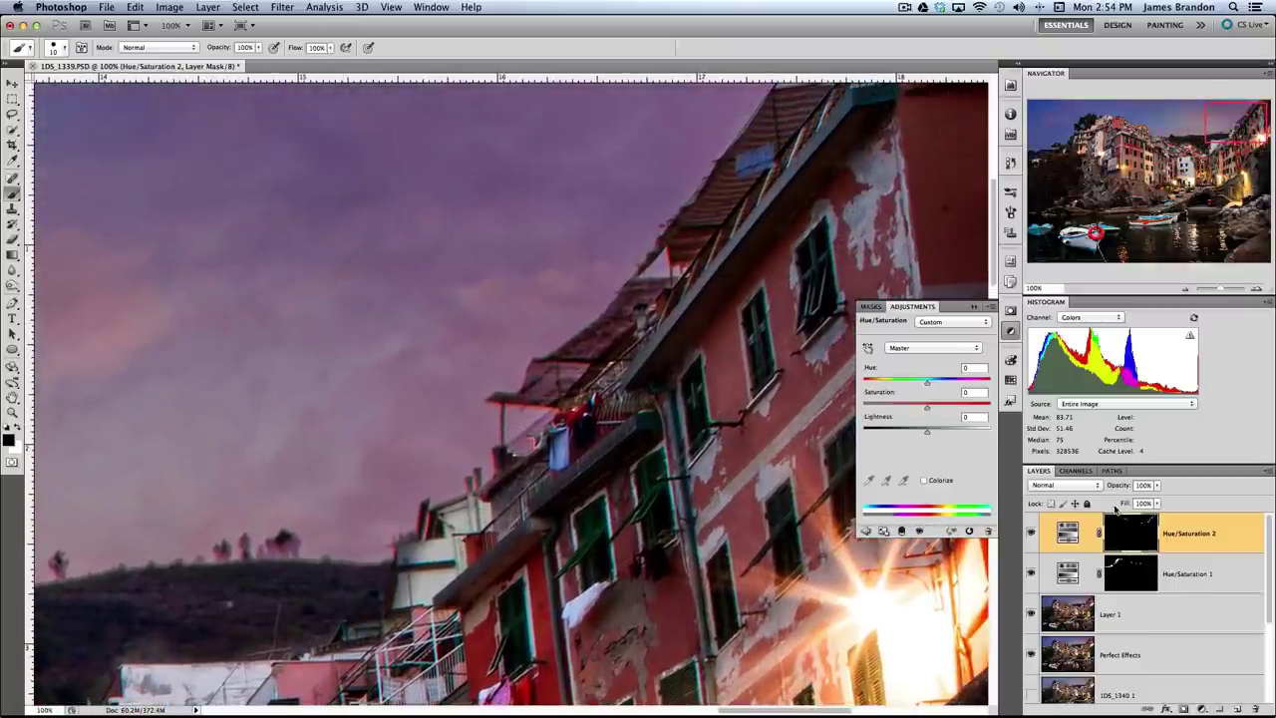
{"action": "left_click", "coordinate": [1122, 570]}
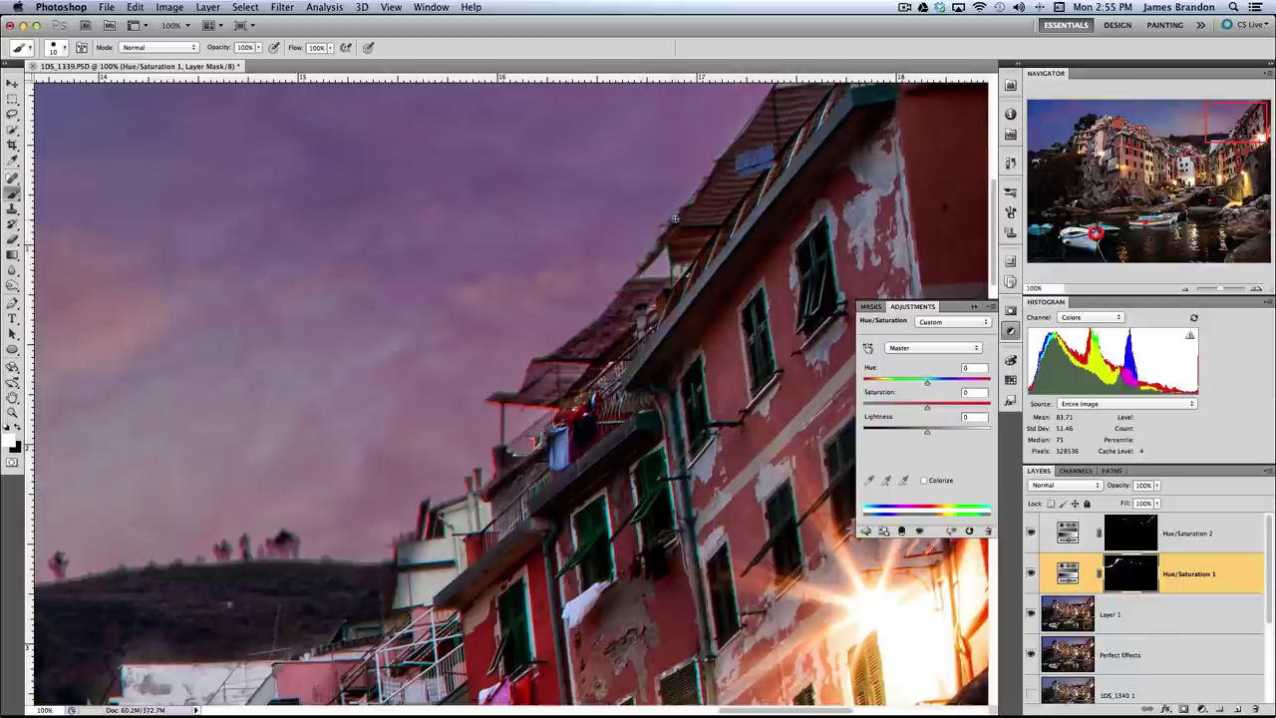
{"action": "left_click_drag", "start_coordinate": [682, 210], "coordinate": [705, 181]}
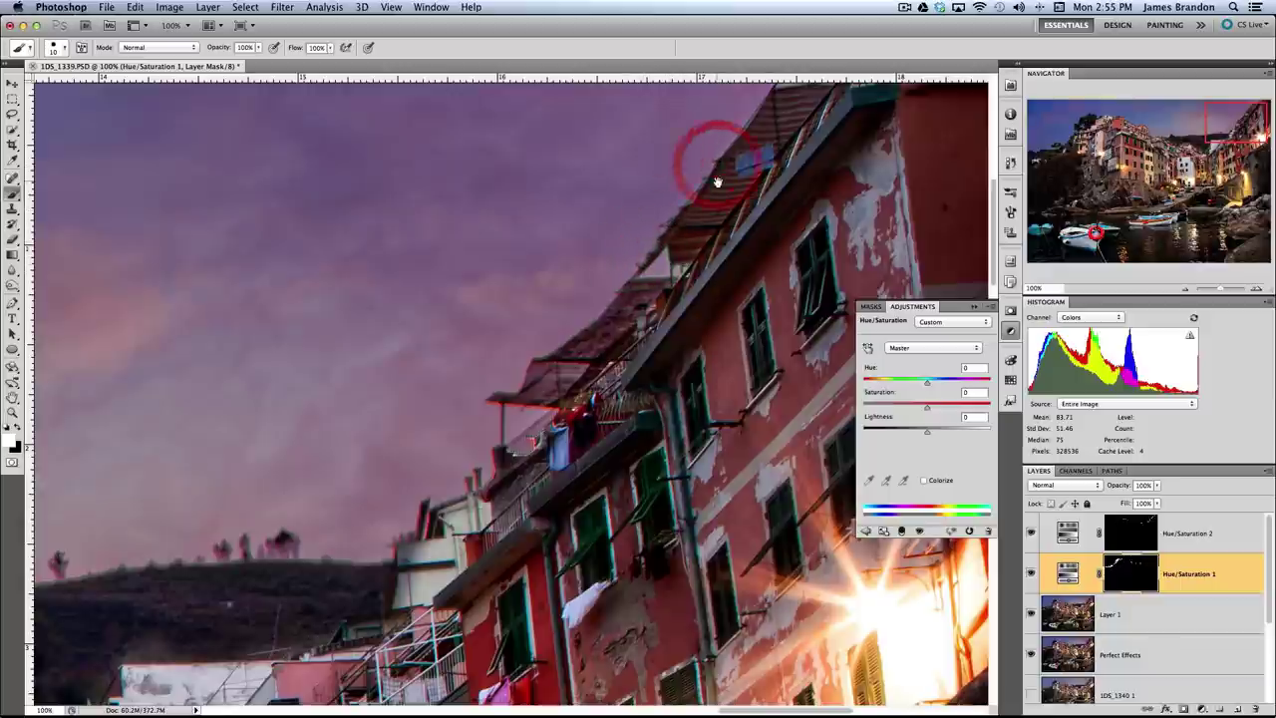
{"action": "left_click_drag", "start_coordinate": [716, 164], "coordinate": [620, 281]}
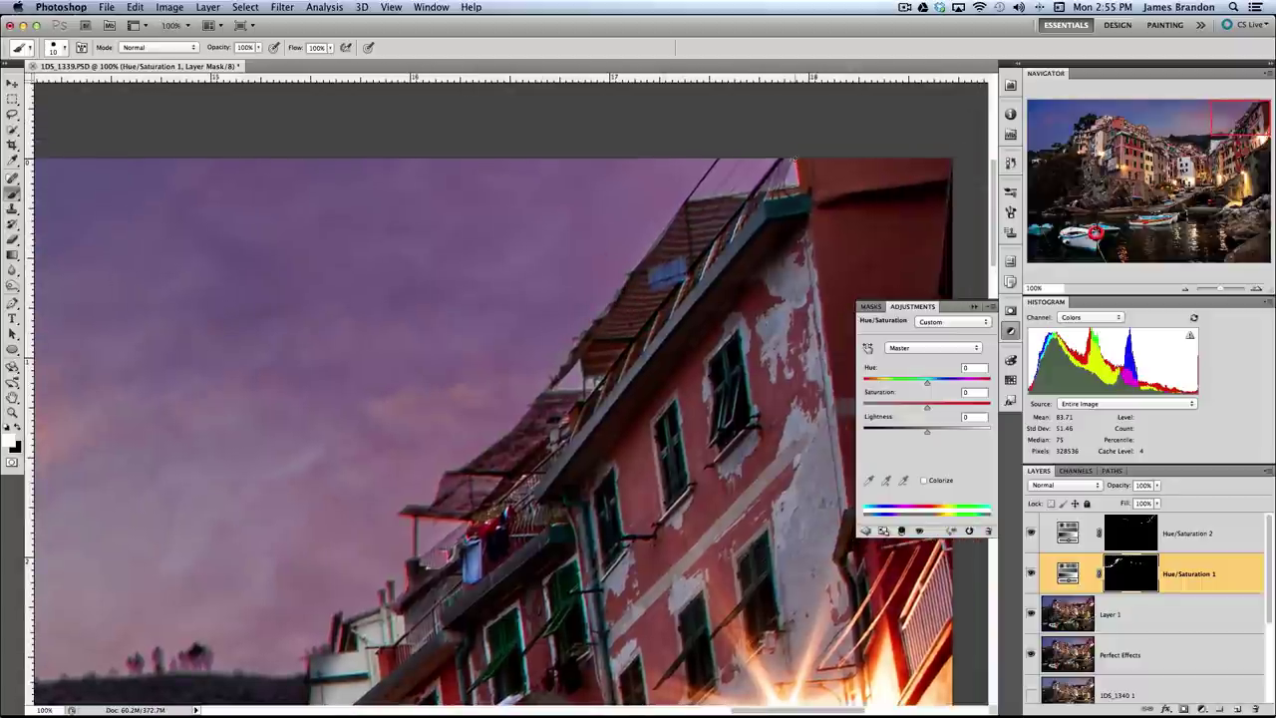
{"action": "left_click", "coordinate": [783, 179]}
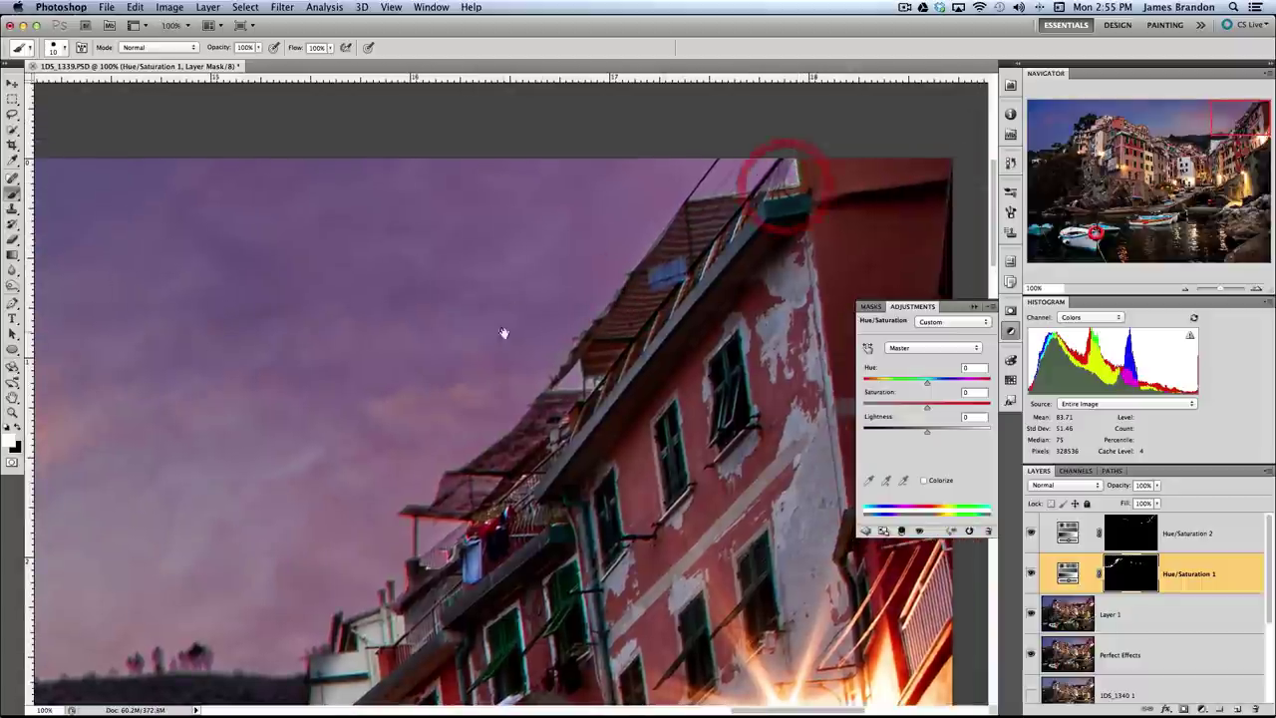
{"action": "left_click_drag", "start_coordinate": [309, 498], "coordinate": [632, 225]}
{"action": "left_click_drag", "start_coordinate": [587, 308], "coordinate": [521, 288]}
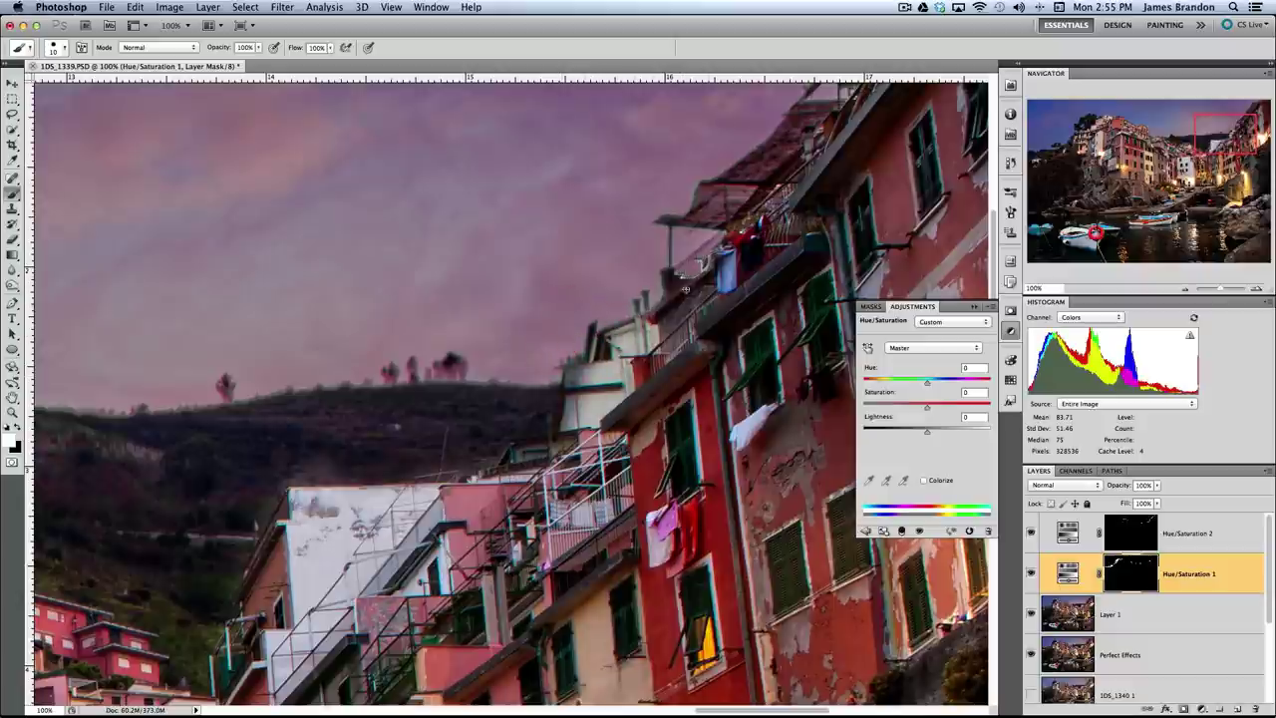
- Examine the whole image and the hilltop trees and rooflines up close for leftover color fringing
{"action": "key", "text": "super+0"}
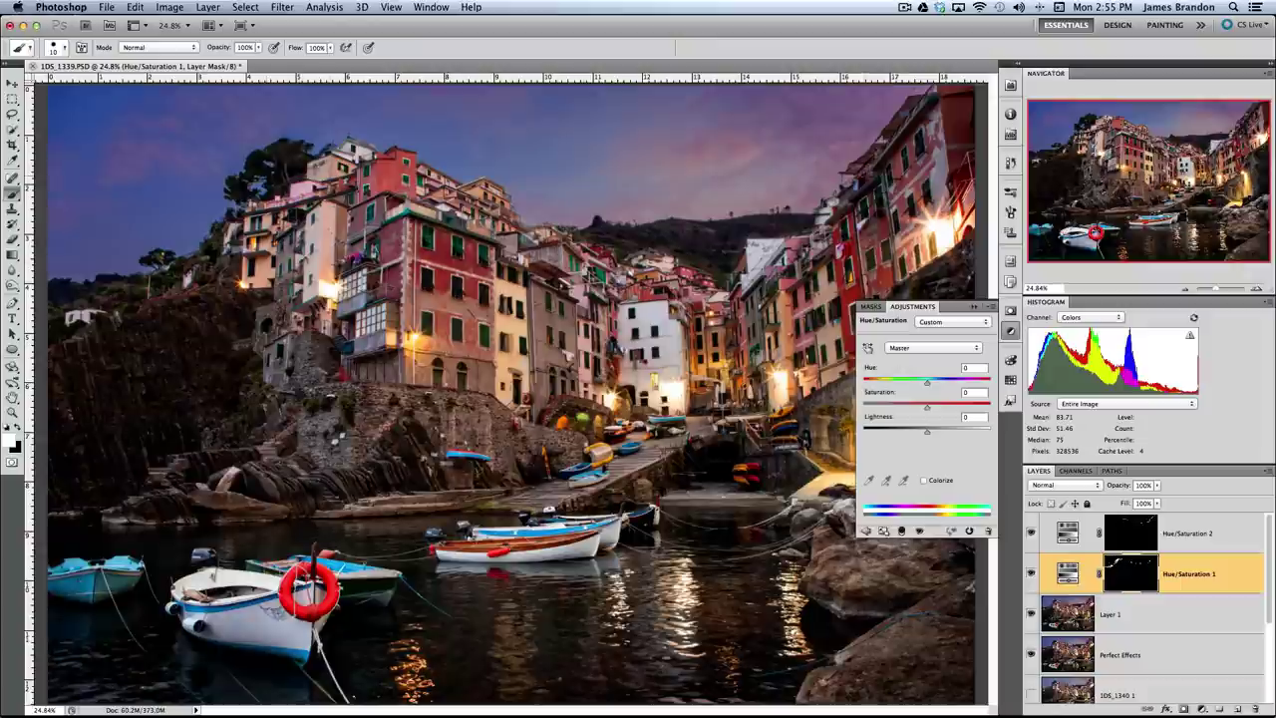
{"action": "key", "text": "z"}
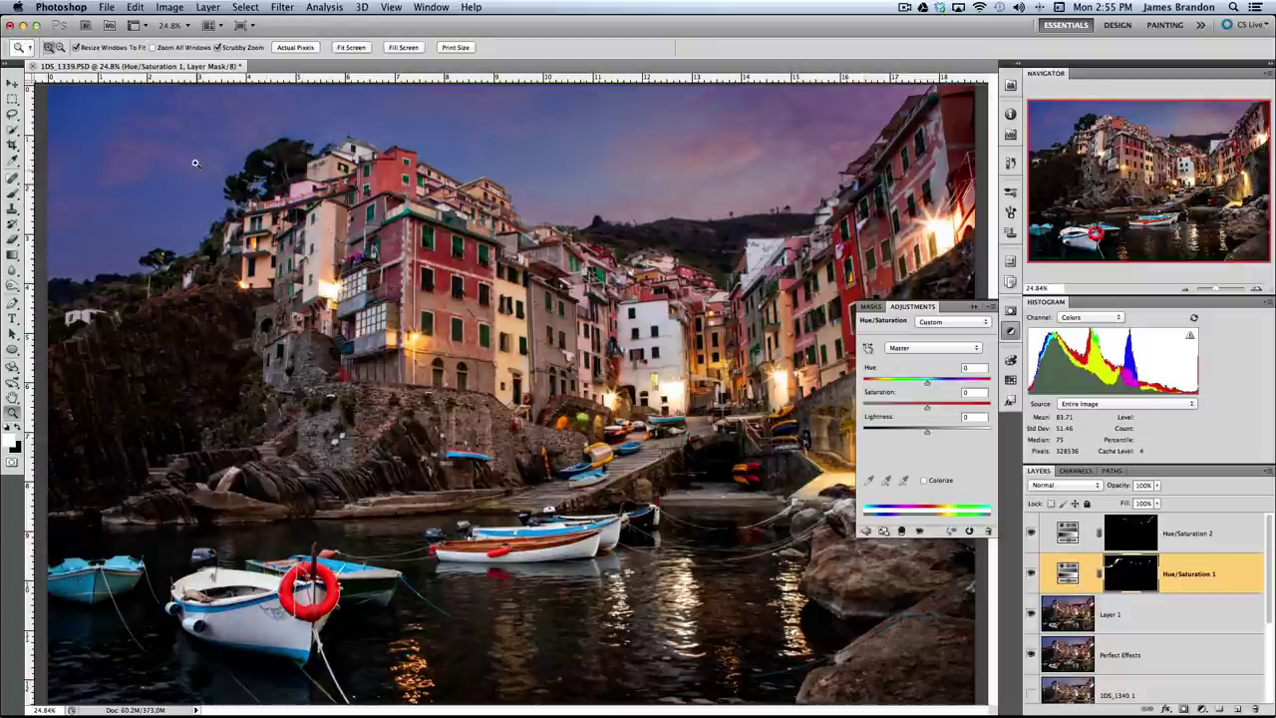
{"action": "left_click", "coordinate": [286, 157]}
{"action": "left_click", "coordinate": [260, 162]}
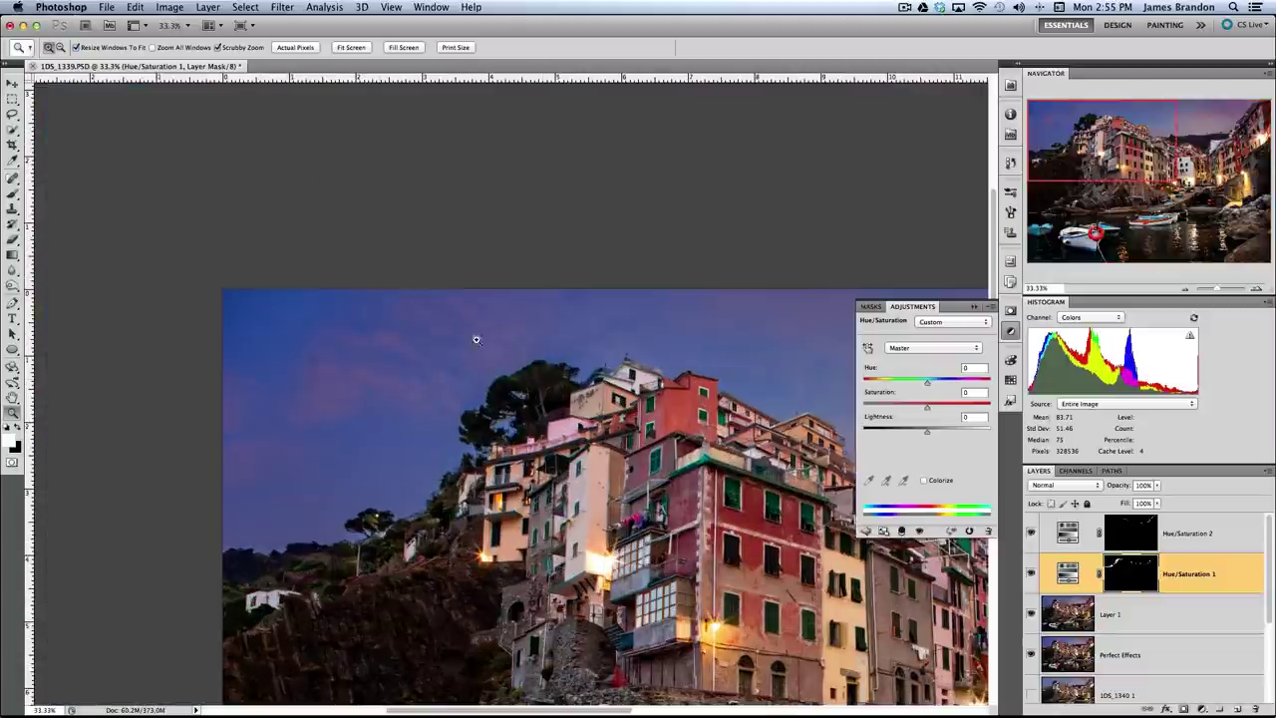
{"action": "left_click", "coordinate": [579, 406]}
{"action": "key", "text": "b"}
{"action": "left_click_drag", "start_coordinate": [445, 327], "coordinate": [379, 218]}
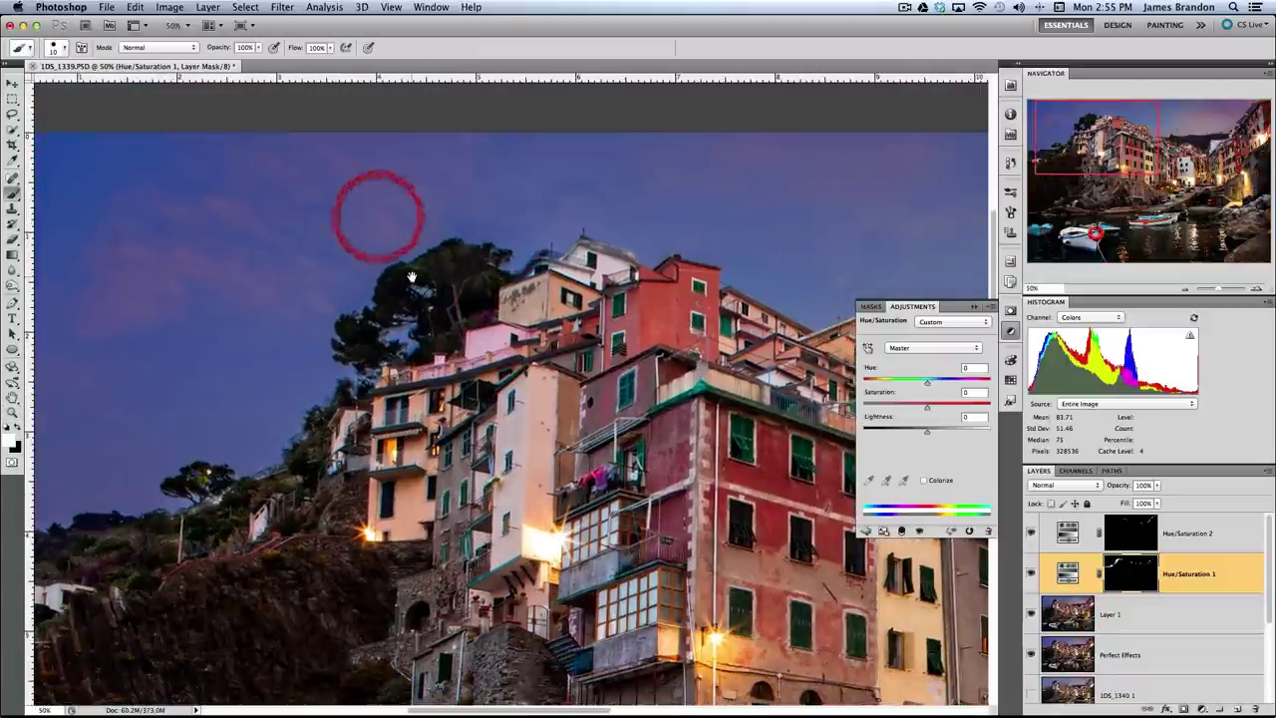
{"action": "left_click_drag", "start_coordinate": [404, 261], "coordinate": [403, 241]}
{"action": "left_click_drag", "start_coordinate": [403, 287], "coordinate": [482, 257]}
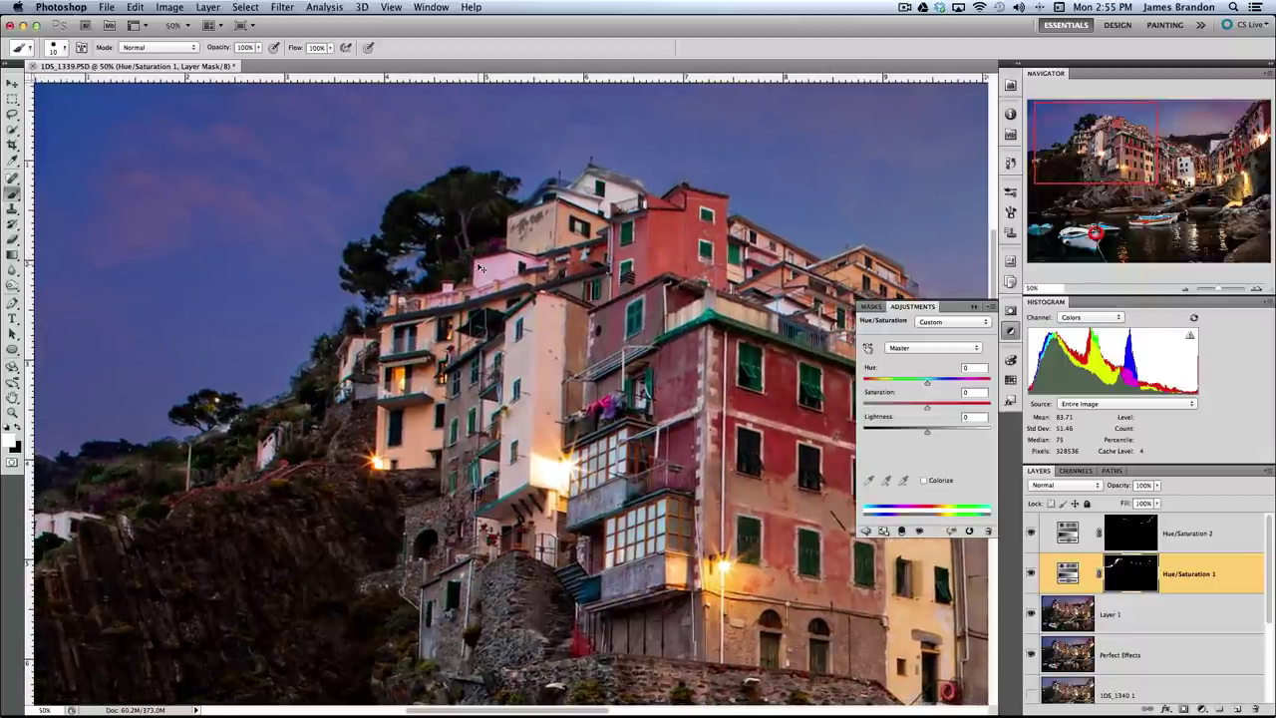
{"action": "key", "text": "super+0"}
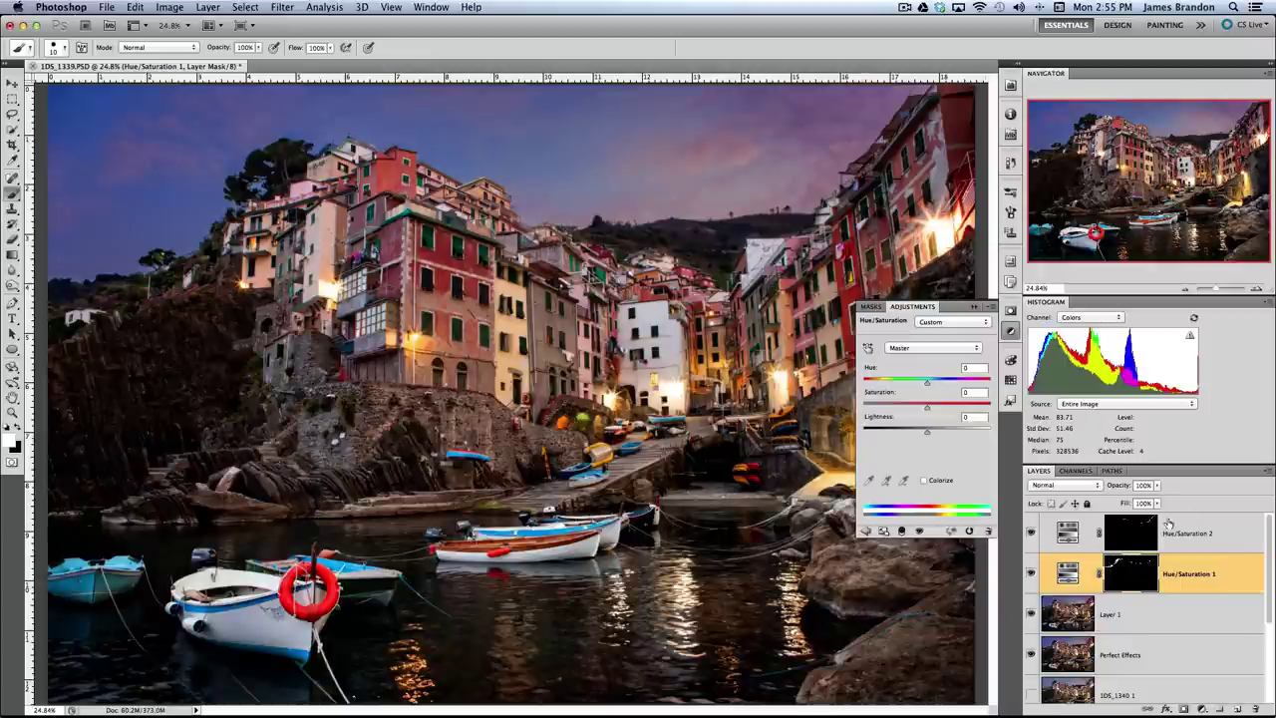
- Stamp all visible layers into a new merged layer above Hue/Saturation 2
{"action": "left_click", "coordinate": [1198, 525]}
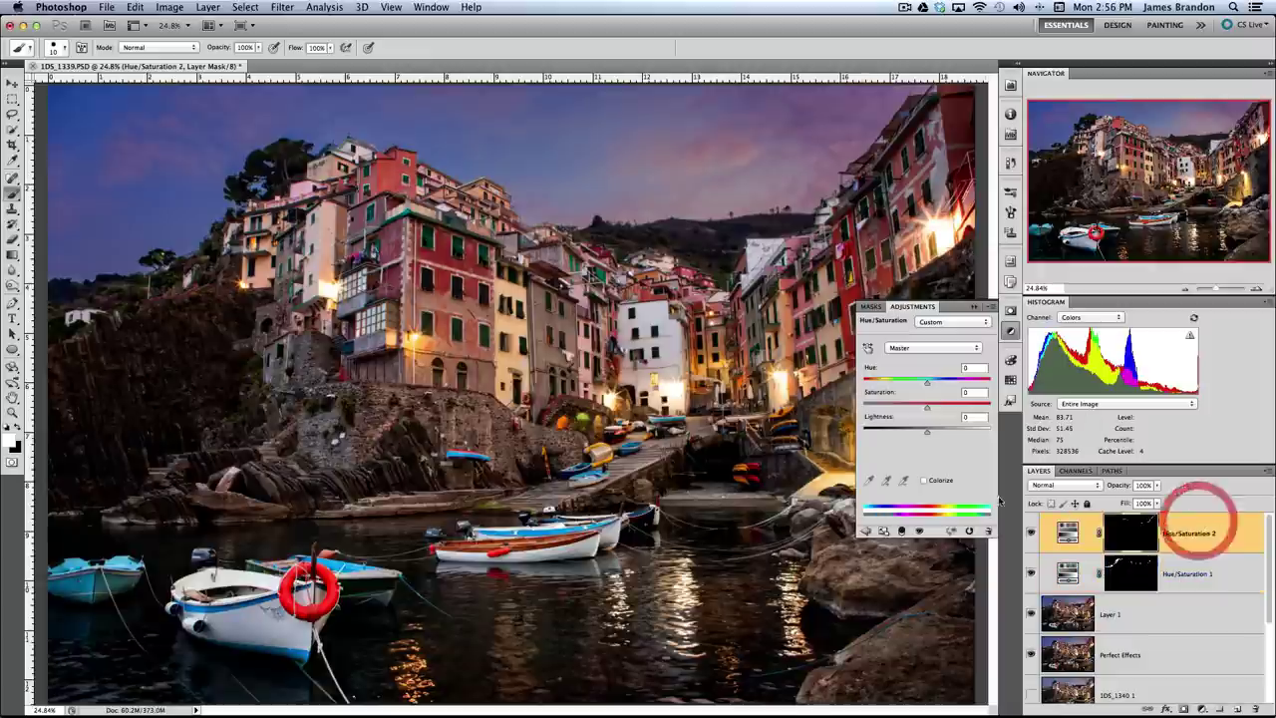
{"action": "left_click", "coordinate": [866, 532]}
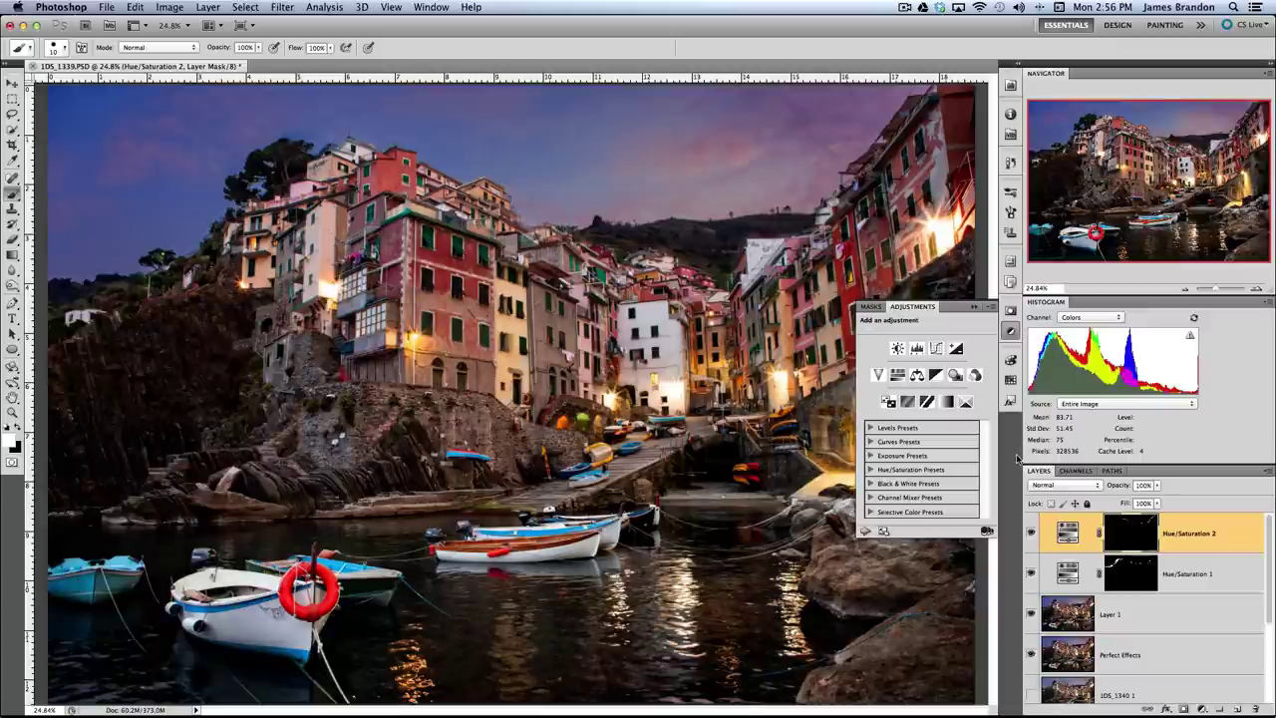
{"action": "key", "text": "super+alt+shift+e"}
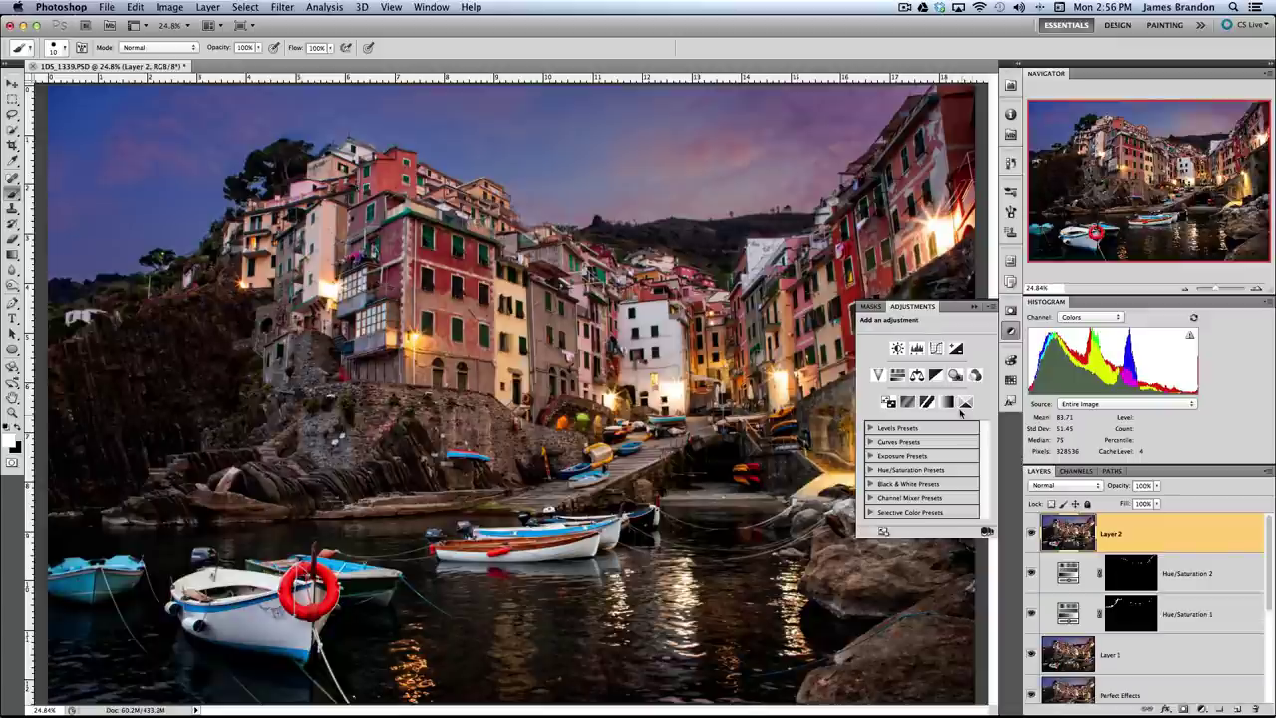
- Add a Curves adjustment layer and darken the shadows with an RGB curve point at input 56, output 44
{"action": "left_click", "coordinate": [936, 349]}
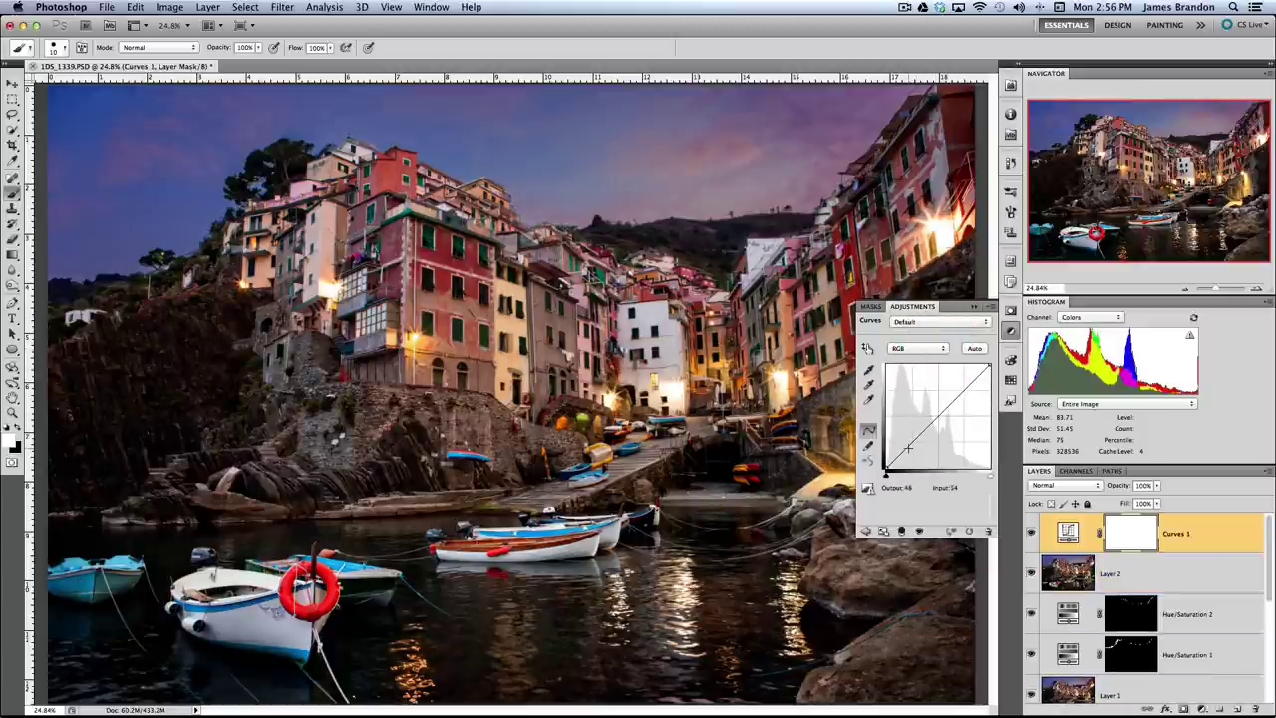
{"action": "left_click", "coordinate": [907, 447]}
{"action": "left_click_drag", "start_coordinate": [907, 447], "coordinate": [909, 451]}
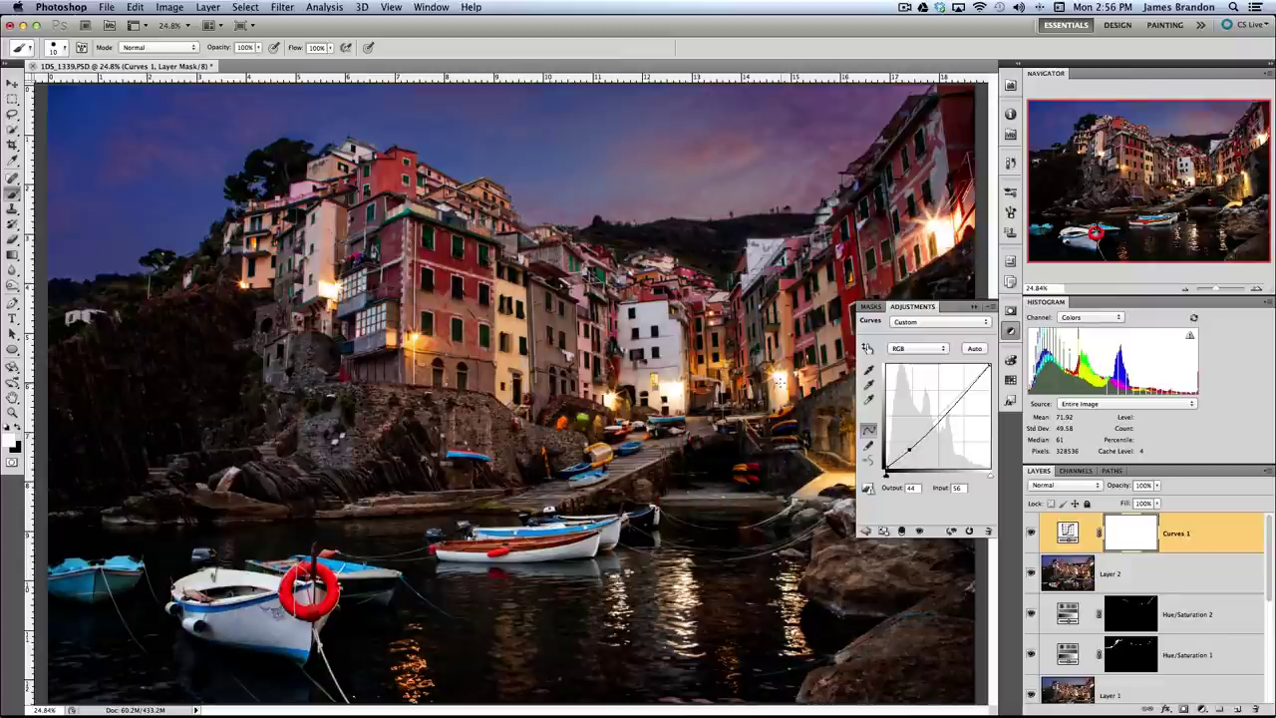
- Invert the Curves 1 mask to black and set up a 98 px brush with low hardness
{"action": "key", "text": "super+i"}
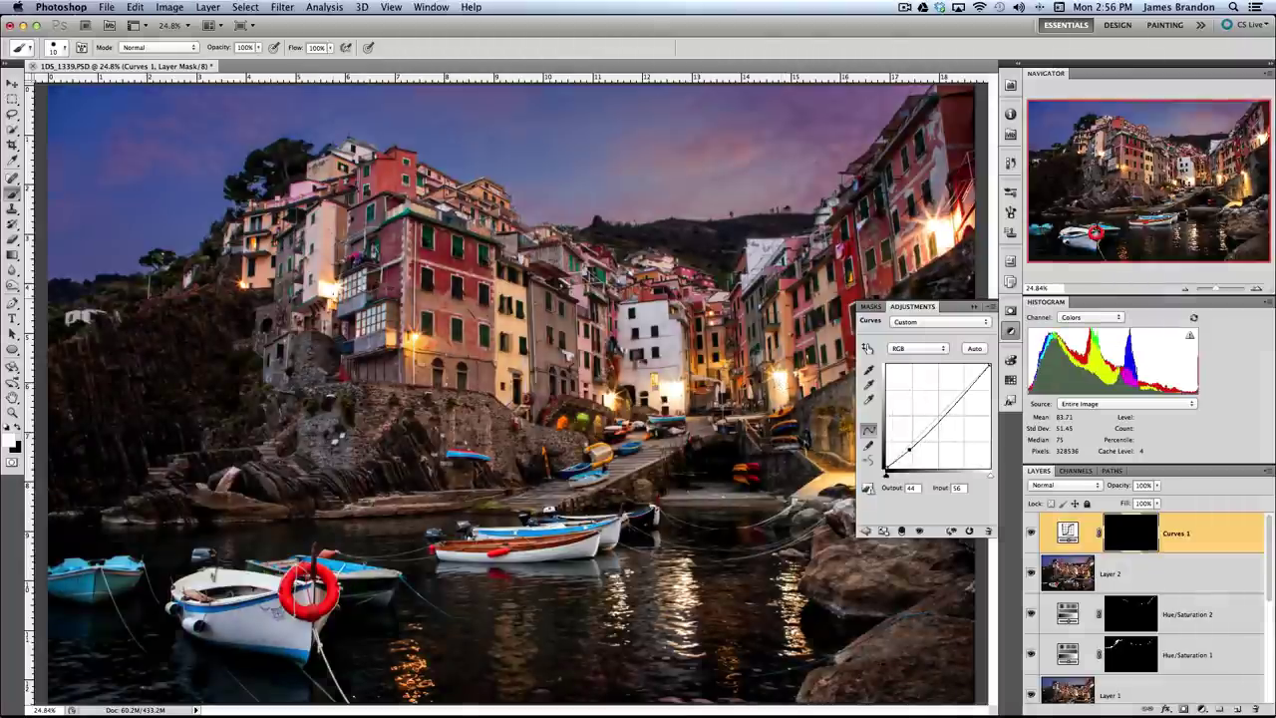
{"action": "right_click", "coordinate": [340, 290]}
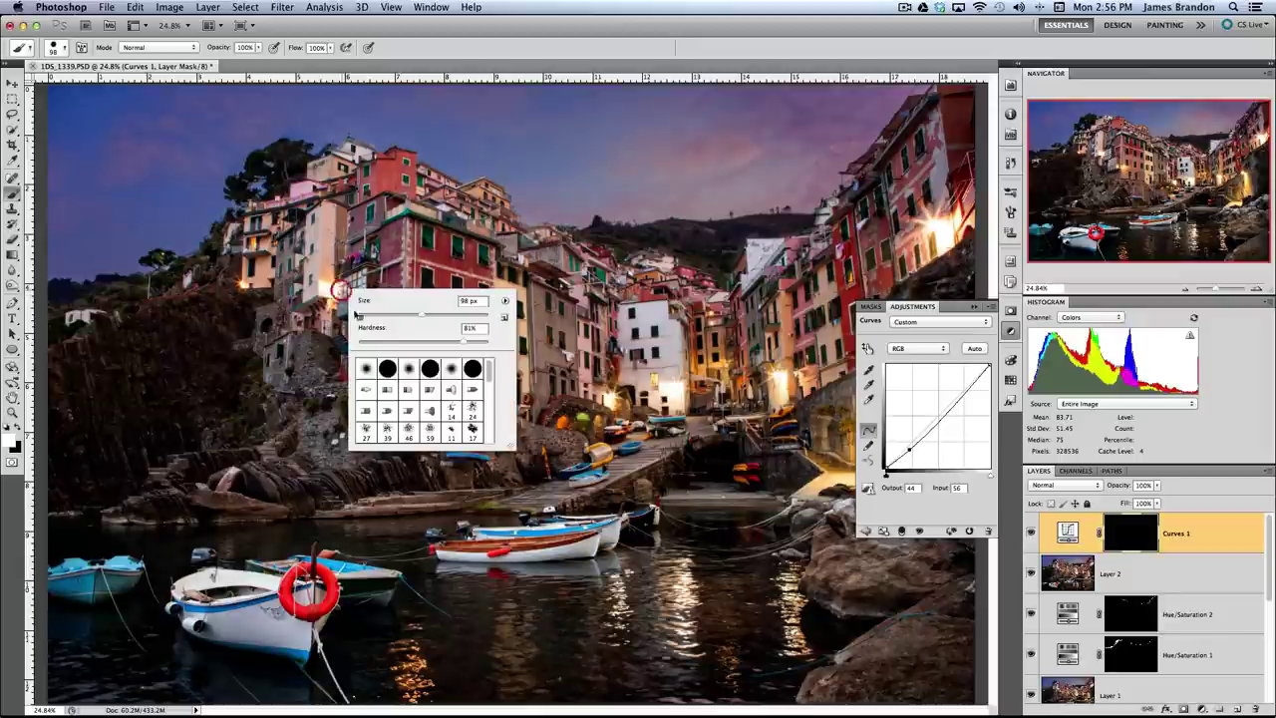
{"action": "left_click_drag", "start_coordinate": [486, 341], "coordinate": [374, 342]}
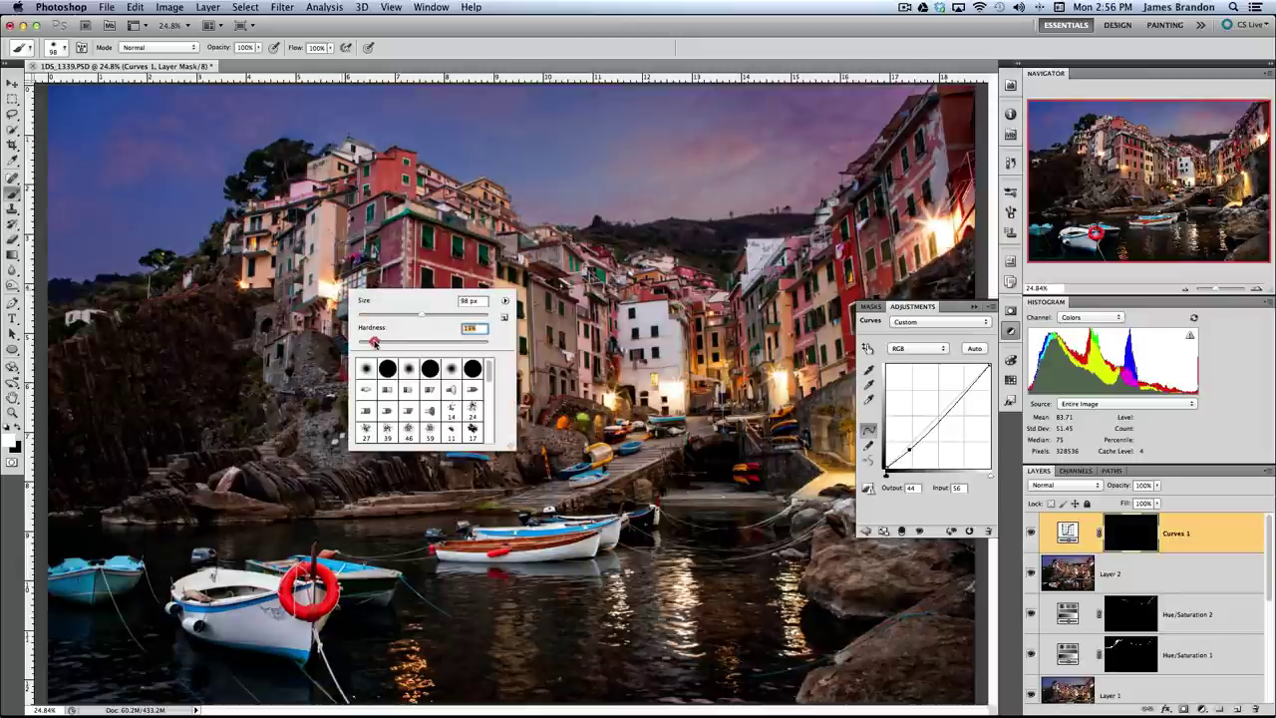
{"action": "key", "text": "Return"}
- Paint white at 20% opacity on the Curves 1 mask over the crown of the large hilltop tree
{"action": "key", "text": "z"}
{"action": "left_click", "coordinate": [264, 161]}
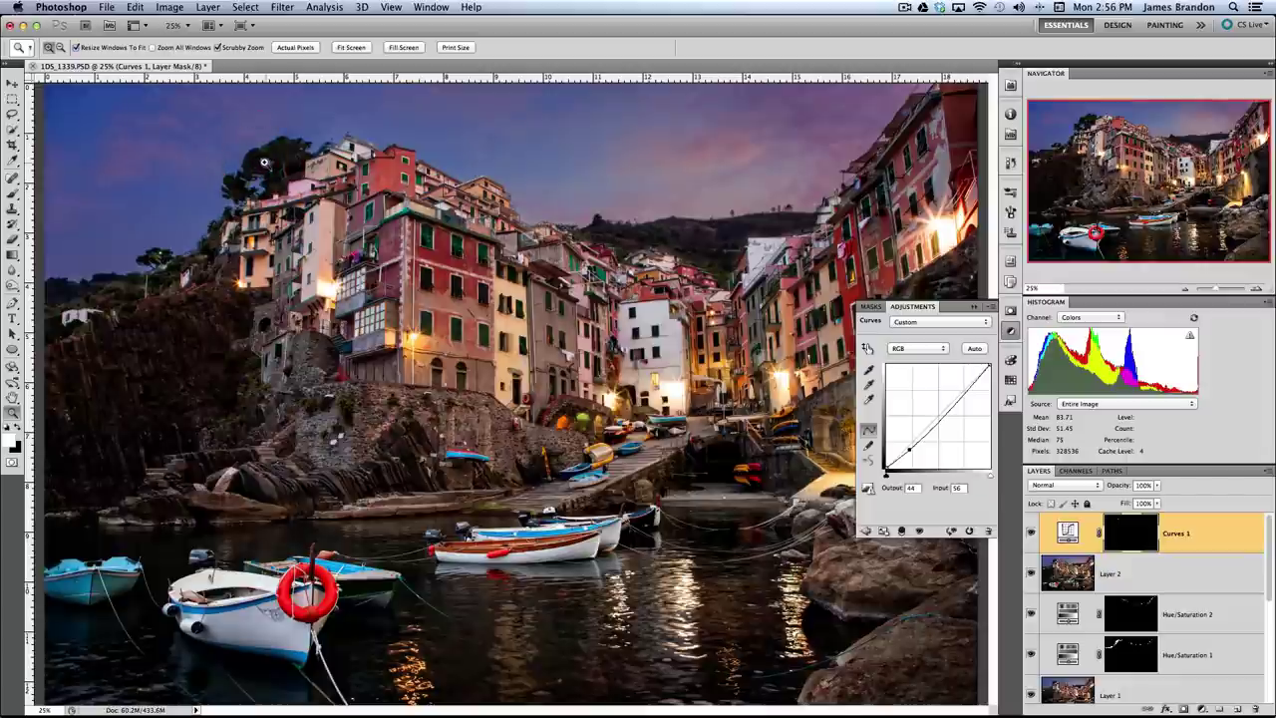
{"action": "left_click", "coordinate": [259, 163]}
{"action": "left_click", "coordinate": [498, 384]}
{"action": "left_click", "coordinate": [498, 380]}
{"action": "key", "text": "b"}
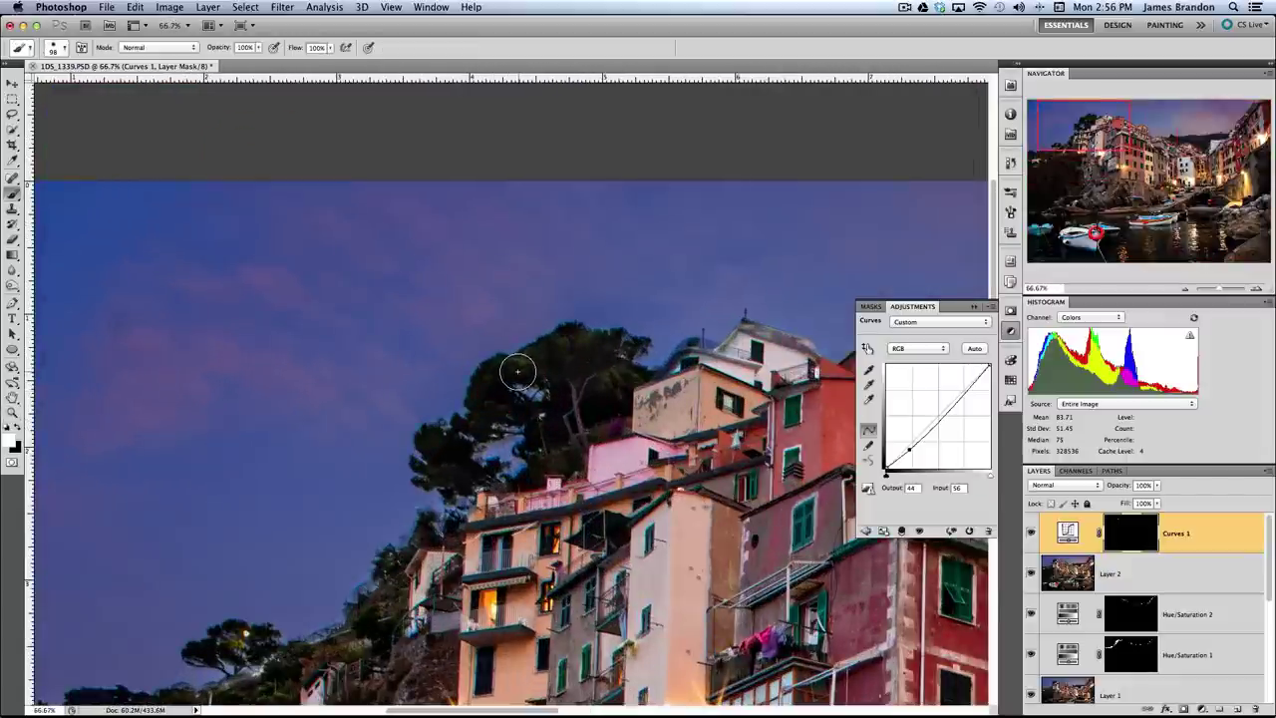
{"action": "key", "text": "2"}
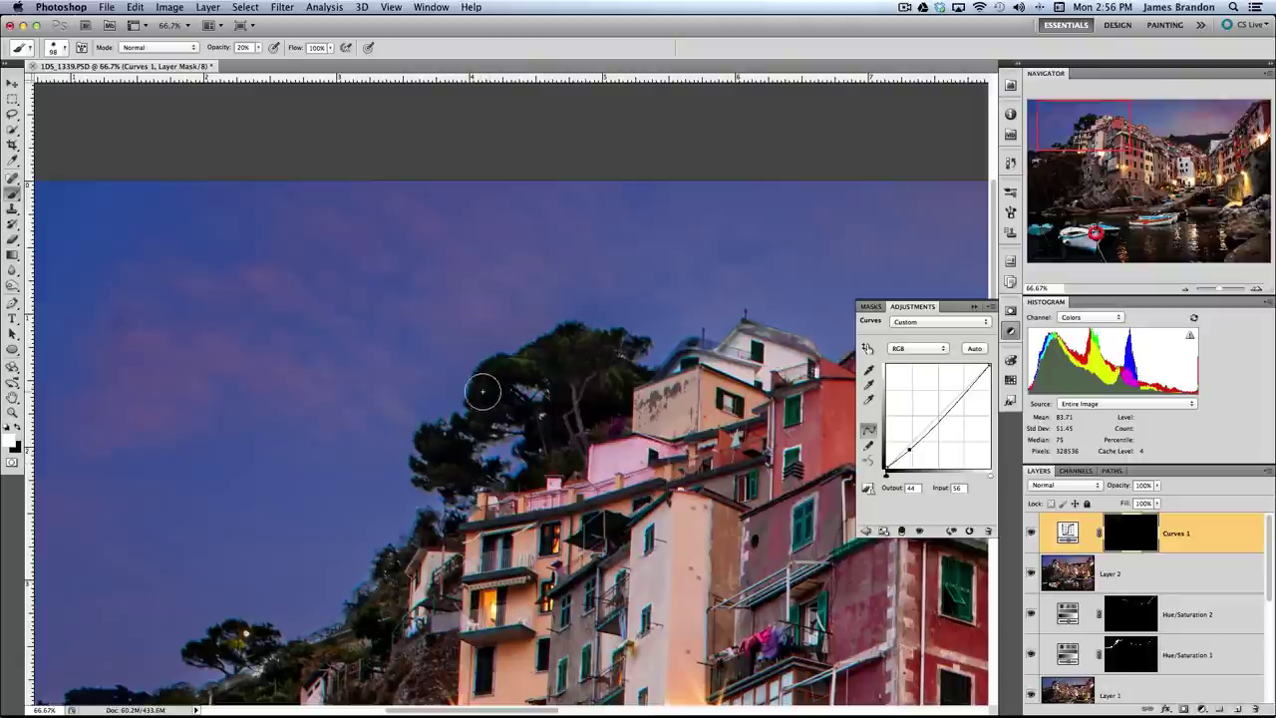
{"action": "left_click_drag", "start_coordinate": [521, 361], "coordinate": [498, 382]}
{"action": "left_click", "coordinate": [562, 362]}
{"action": "left_click", "coordinate": [556, 358]}
{"action": "left_click", "coordinate": [561, 350]}
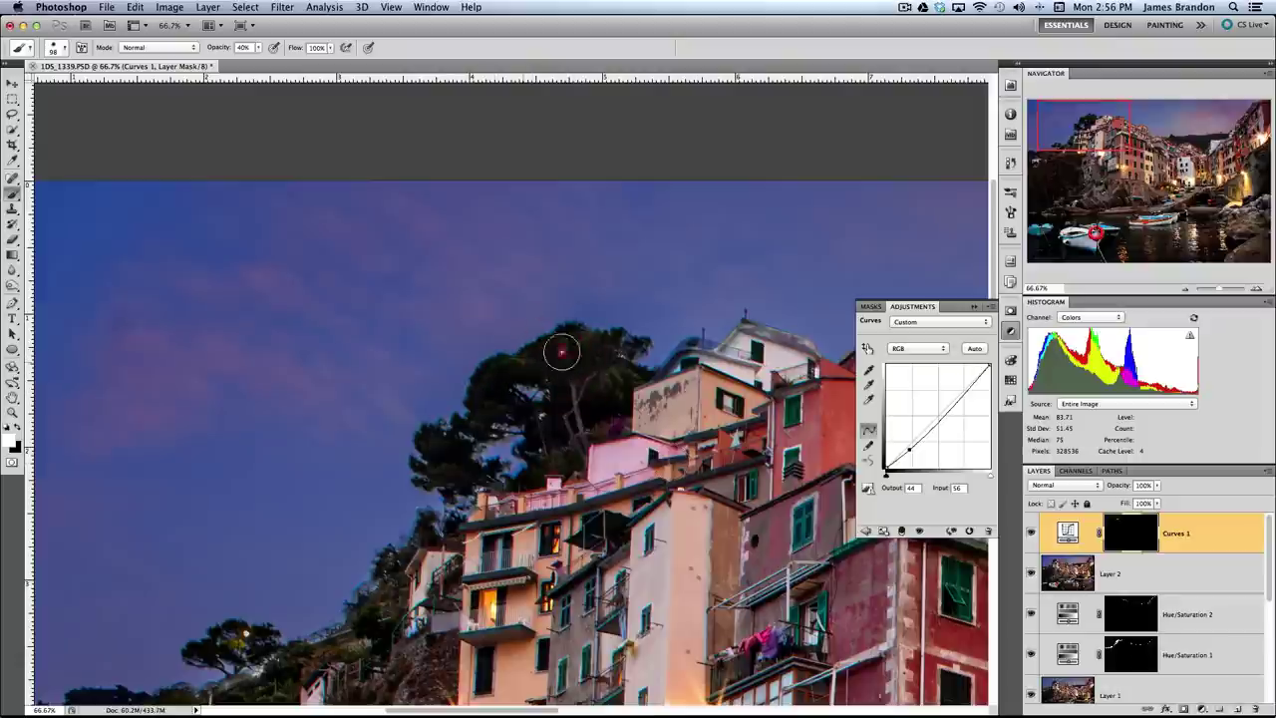
- Raise the brush opacity to 40% and paint across the rest of the hilltop tree on the Curves 1 mask
{"action": "key", "text": "4"}
{"action": "mouse_move", "coordinate": [526, 368]}
{"action": "left_mouse_down"}
{"action": "mouse_move", "coordinate": [592, 362]}
{"action": "mouse_move", "coordinate": [606, 387]}
{"action": "mouse_move", "coordinate": [615, 365]}
{"action": "mouse_move", "coordinate": [582, 379]}
{"action": "mouse_move", "coordinate": [544, 354]}
{"action": "mouse_move", "coordinate": [534, 383]}
{"action": "mouse_move", "coordinate": [603, 379]}
{"action": "mouse_move", "coordinate": [590, 350]}
{"action": "mouse_move", "coordinate": [635, 390]}
{"action": "mouse_move", "coordinate": [606, 415]}
{"action": "mouse_move", "coordinate": [568, 345]}
{"action": "mouse_move", "coordinate": [445, 445]}
{"action": "mouse_move", "coordinate": [536, 428]}
{"action": "mouse_move", "coordinate": [489, 451]}
{"action": "mouse_move", "coordinate": [584, 379]}
{"action": "mouse_move", "coordinate": [655, 403]}
{"action": "left_mouse_up"}
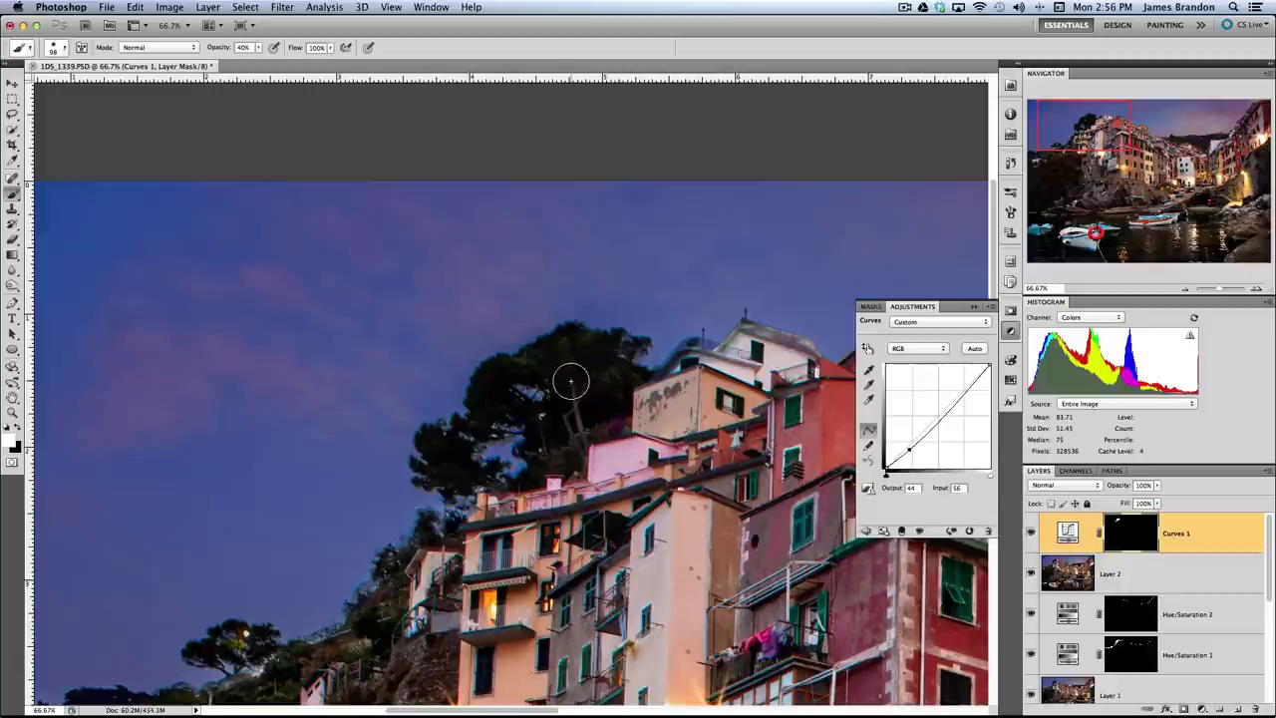
{"action": "mouse_move", "coordinate": [549, 359]}
{"action": "left_mouse_down"}
{"action": "mouse_move", "coordinate": [601, 363]}
{"action": "mouse_move", "coordinate": [585, 371]}
{"action": "mouse_move", "coordinate": [612, 390]}
{"action": "left_mouse_up"}
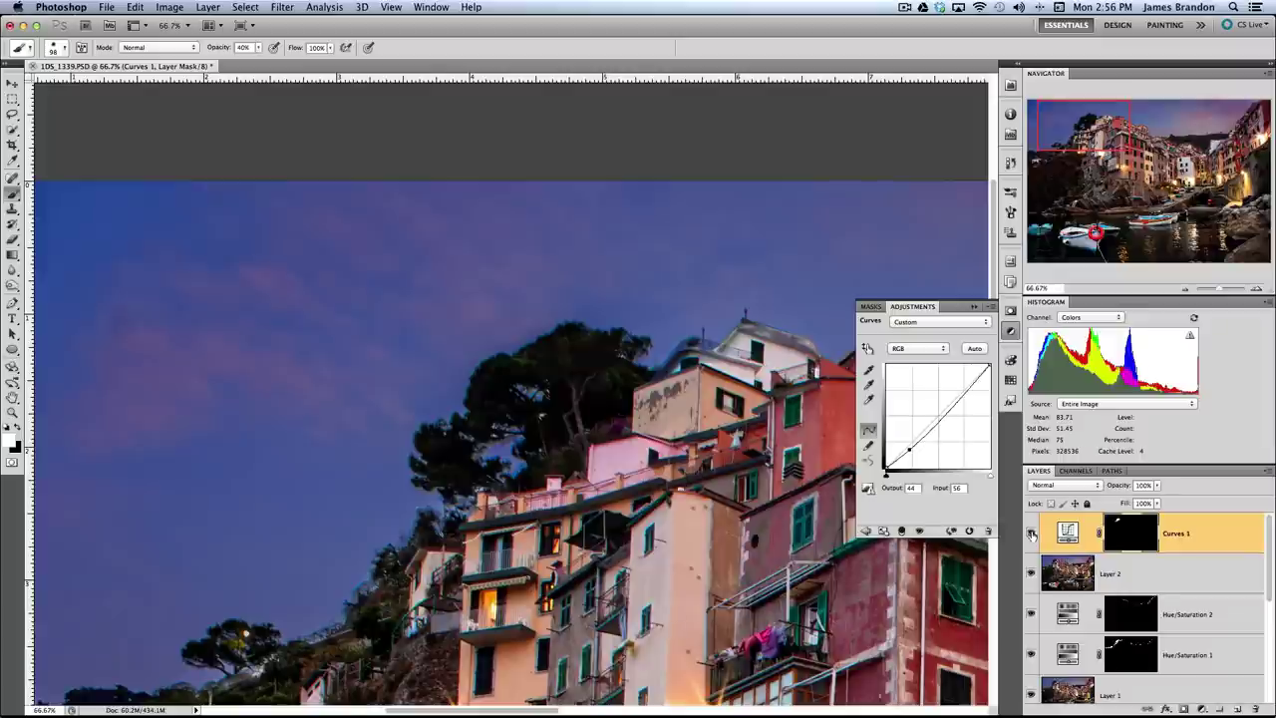
- Compare the hilltop trees with the Curves 1 layer hidden and shown
{"action": "left_click", "coordinate": [1032, 534]}
{"action": "left_click", "coordinate": [1031, 534]}
{"action": "left_click", "coordinate": [1032, 534]}
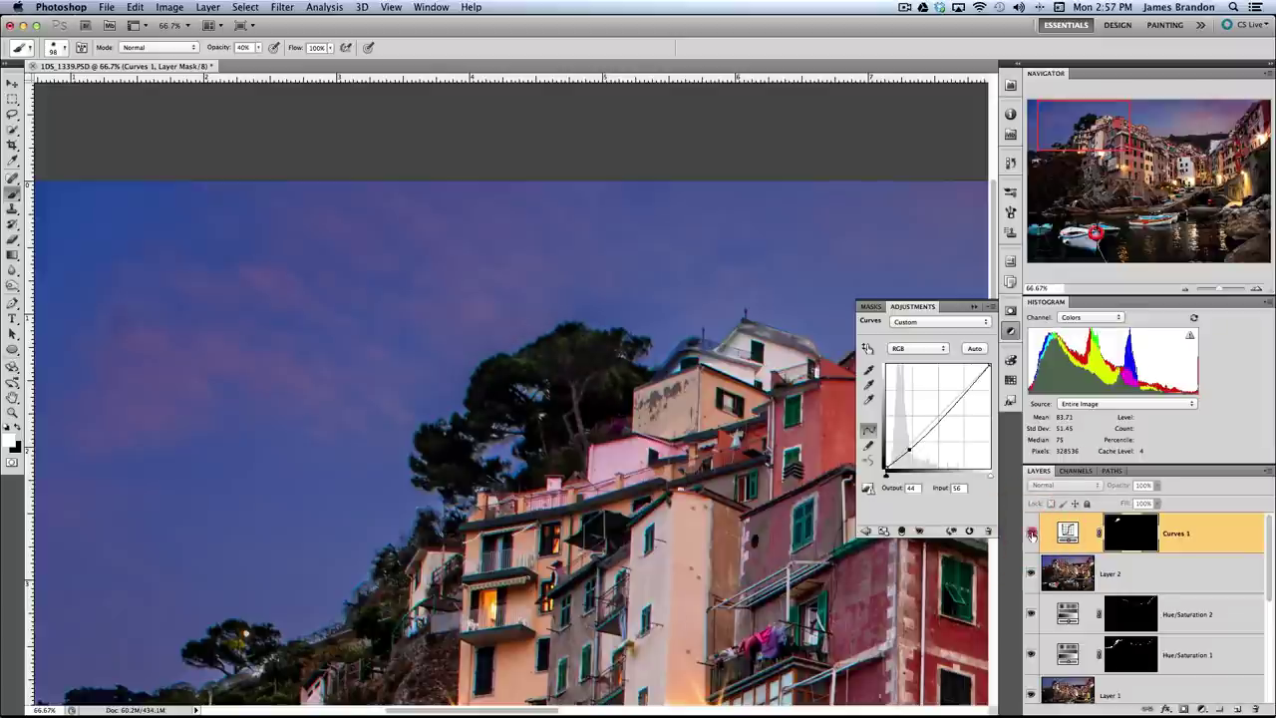
{"action": "left_click", "coordinate": [1031, 534]}
{"action": "left_click", "coordinate": [1031, 534]}
{"action": "left_click", "coordinate": [1032, 534]}
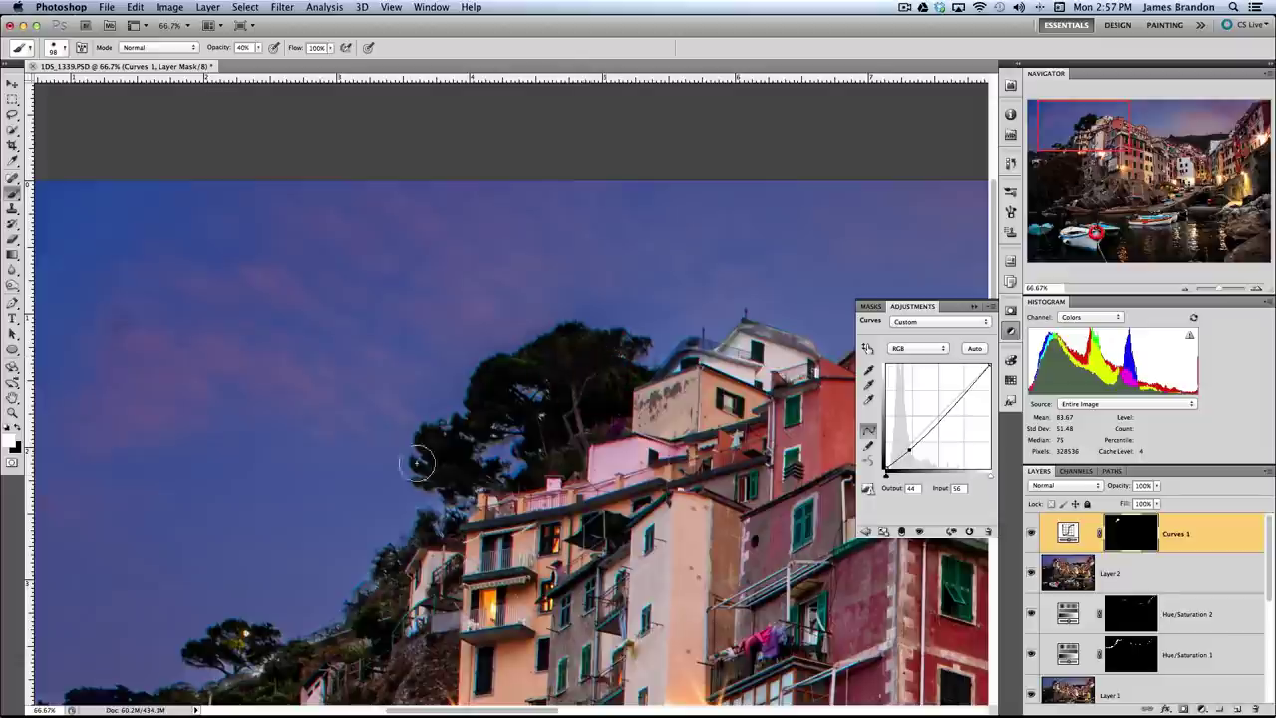
- Paint the Curves 1 mask at 40% opacity over the outer foliage of the large tree and the trees along the far hillside
{"action": "left_click_drag", "start_coordinate": [417, 463], "coordinate": [532, 362]}
{"action": "left_click_drag", "start_coordinate": [395, 521], "coordinate": [356, 543]}
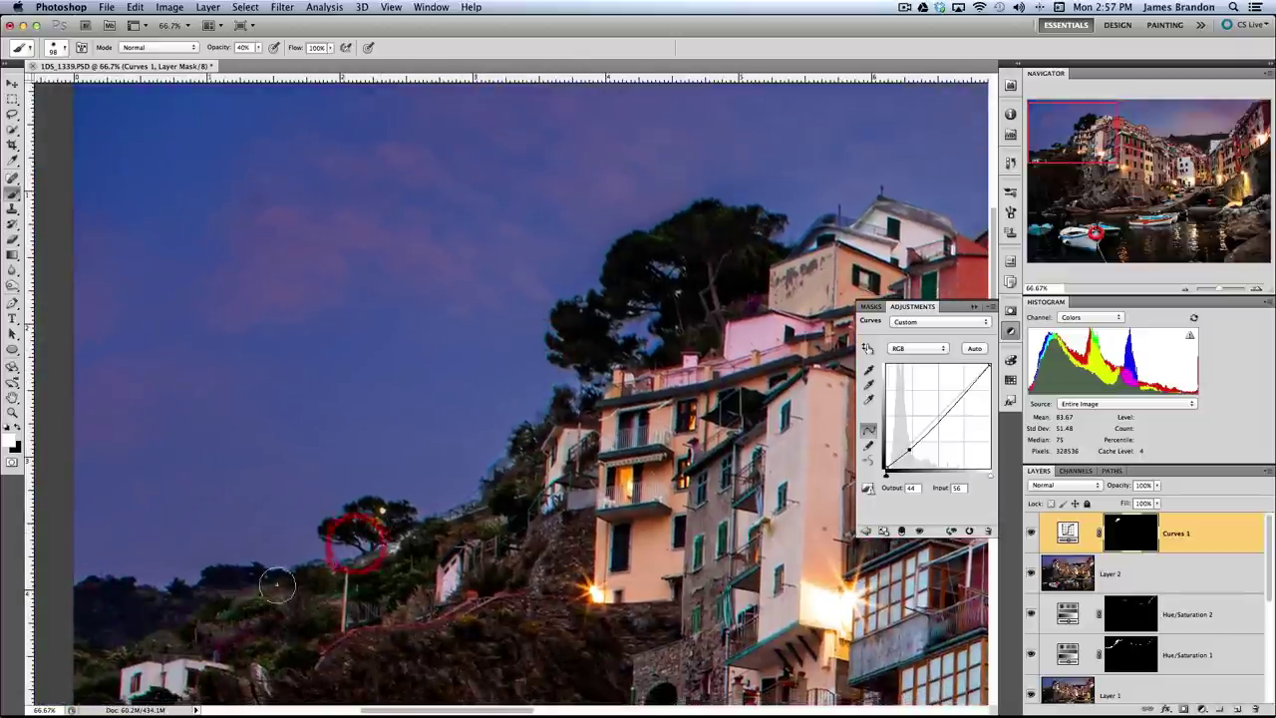
{"action": "left_click_drag", "start_coordinate": [253, 596], "coordinate": [496, 424]}
{"action": "left_click_drag", "start_coordinate": [370, 464], "coordinate": [463, 412]}
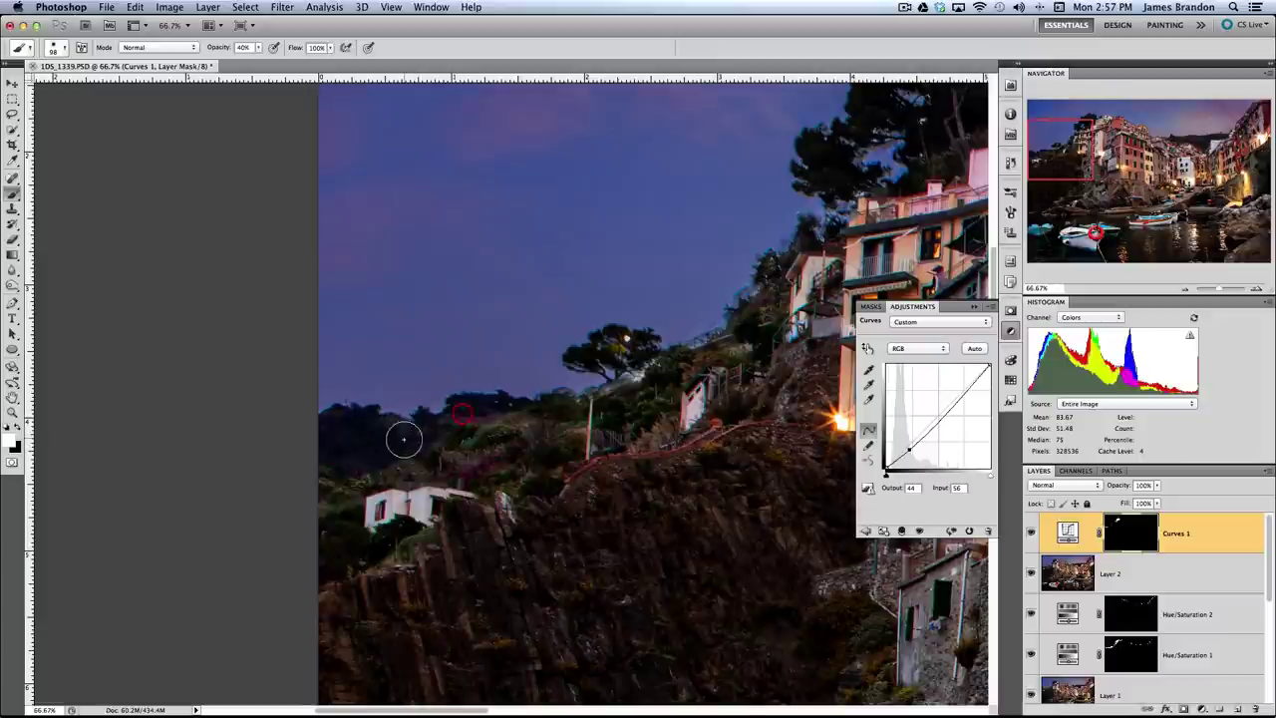
{"action": "left_click", "coordinate": [635, 349]}
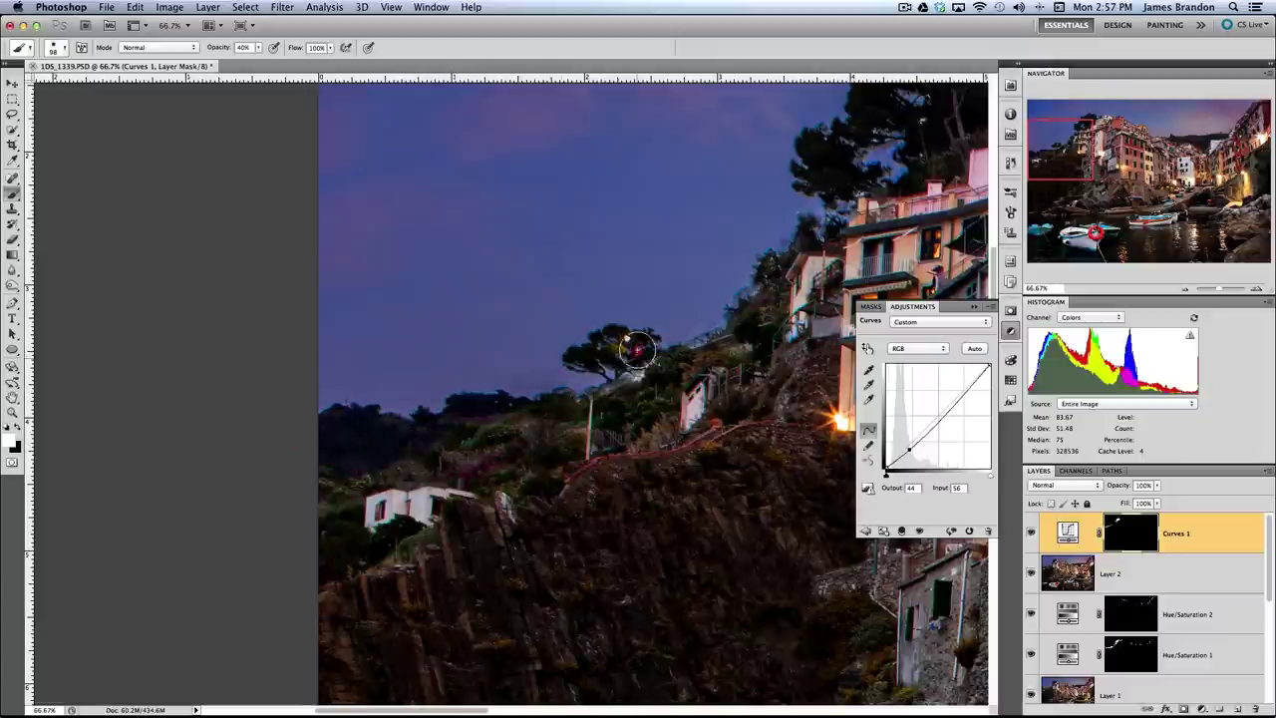
{"action": "left_click_drag", "start_coordinate": [637, 350], "coordinate": [627, 377]}
- Paint the Curves 1 mask with a 125 px brush at 40% opacity along the distant ridge behind the village
{"action": "left_click_drag", "start_coordinate": [732, 309], "coordinate": [342, 469]}
{"action": "left_click_drag", "start_coordinate": [817, 464], "coordinate": [489, 364]}
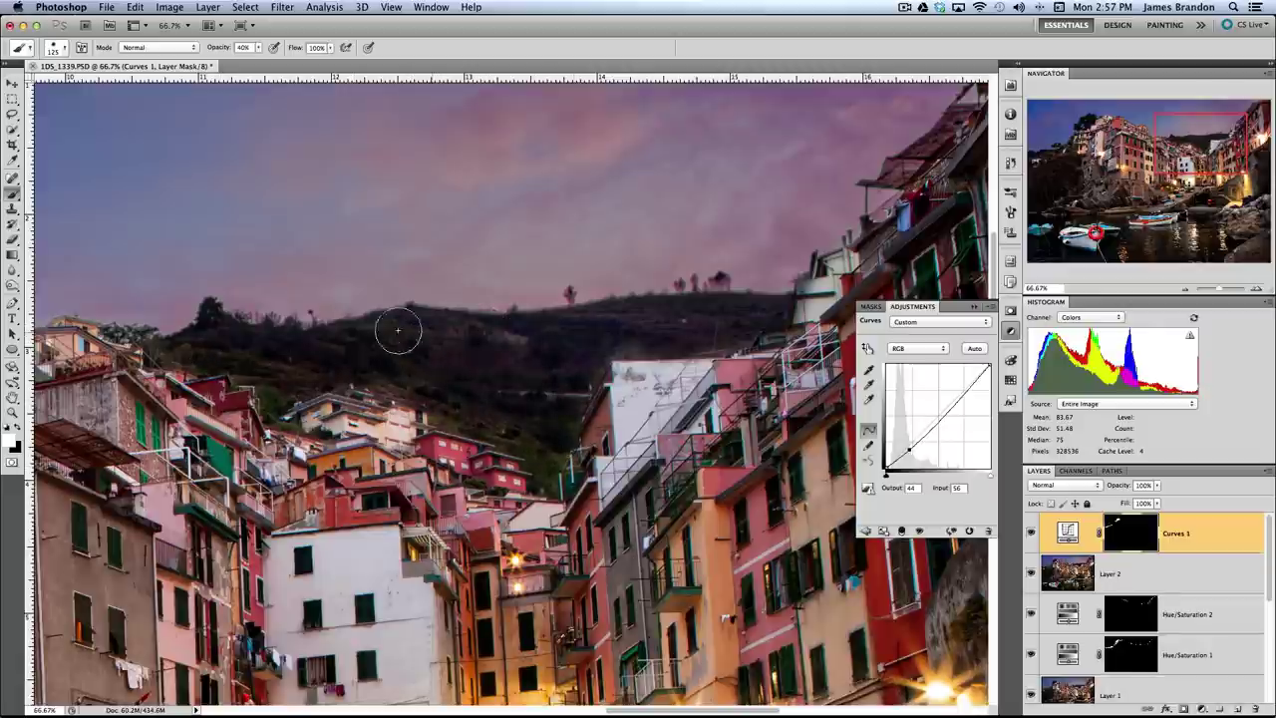
{"action": "mouse_move", "coordinate": [397, 330]}
{"action": "left_mouse_down"}
{"action": "mouse_move", "coordinate": [610, 337]}
{"action": "mouse_move", "coordinate": [607, 290]}
{"action": "mouse_move", "coordinate": [504, 333]}
{"action": "mouse_move", "coordinate": [741, 306]}
{"action": "mouse_move", "coordinate": [645, 318]}
{"action": "left_mouse_up"}
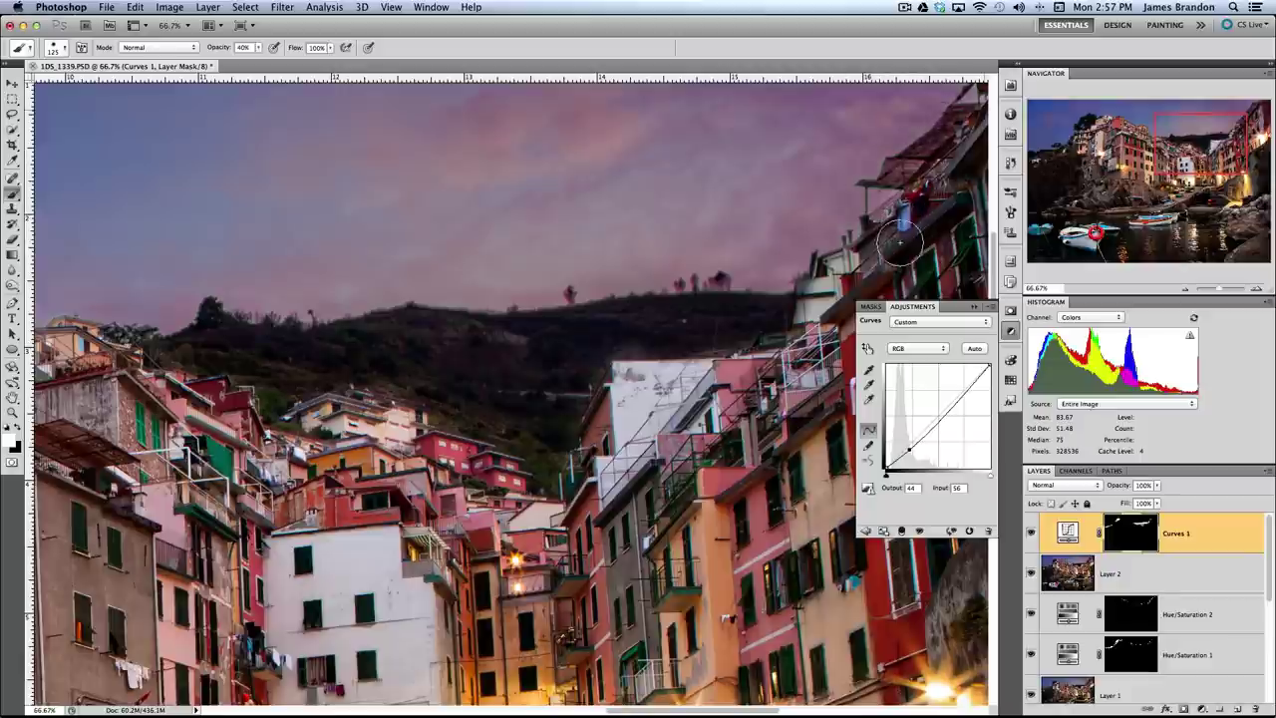
- Compare the whole image with the Curves 1 layer hidden and shown
{"action": "key", "text": "super+0"}
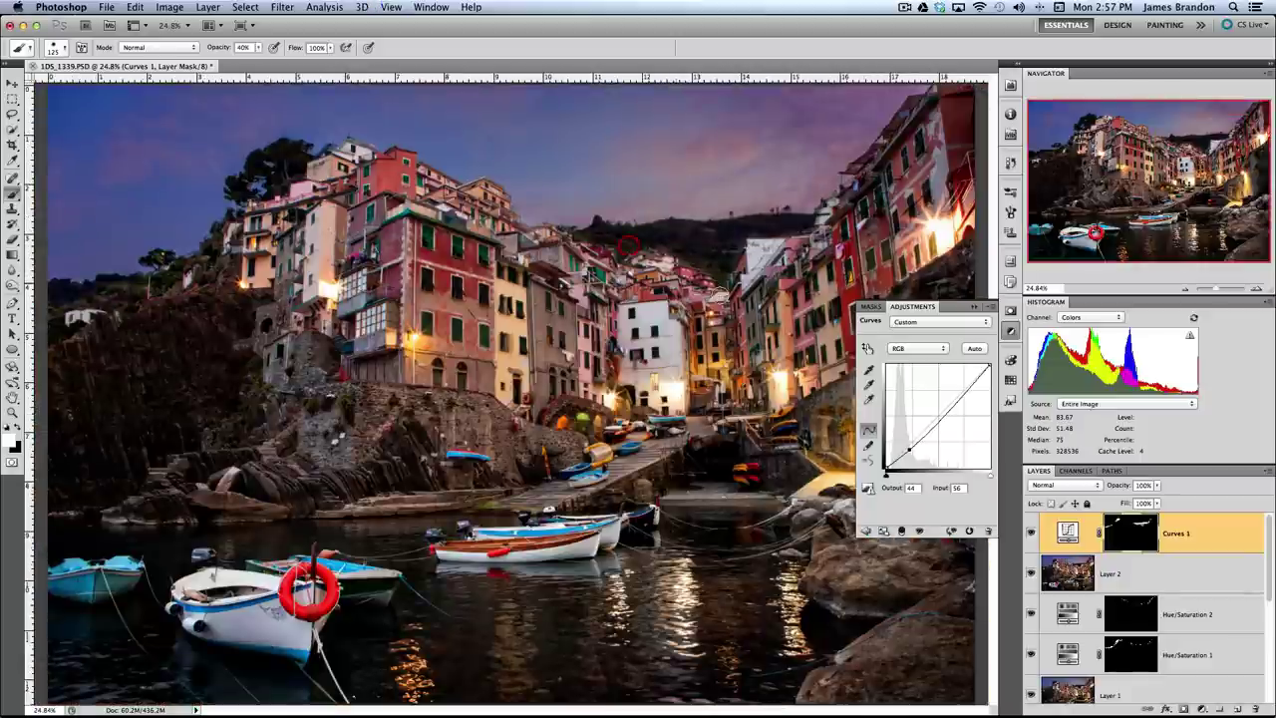
{"action": "left_click", "coordinate": [1030, 533]}
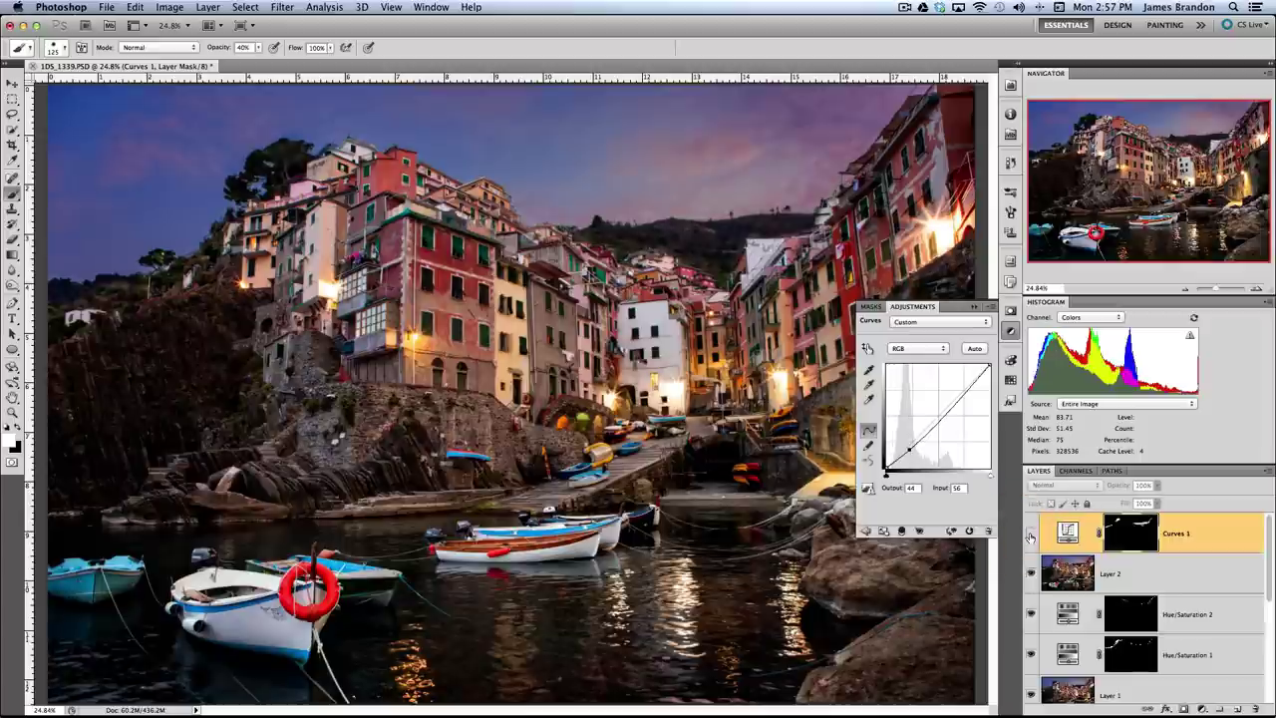
{"action": "left_click", "coordinate": [1030, 534]}
{"action": "left_click", "coordinate": [1031, 533]}
{"action": "left_click", "coordinate": [1030, 534]}
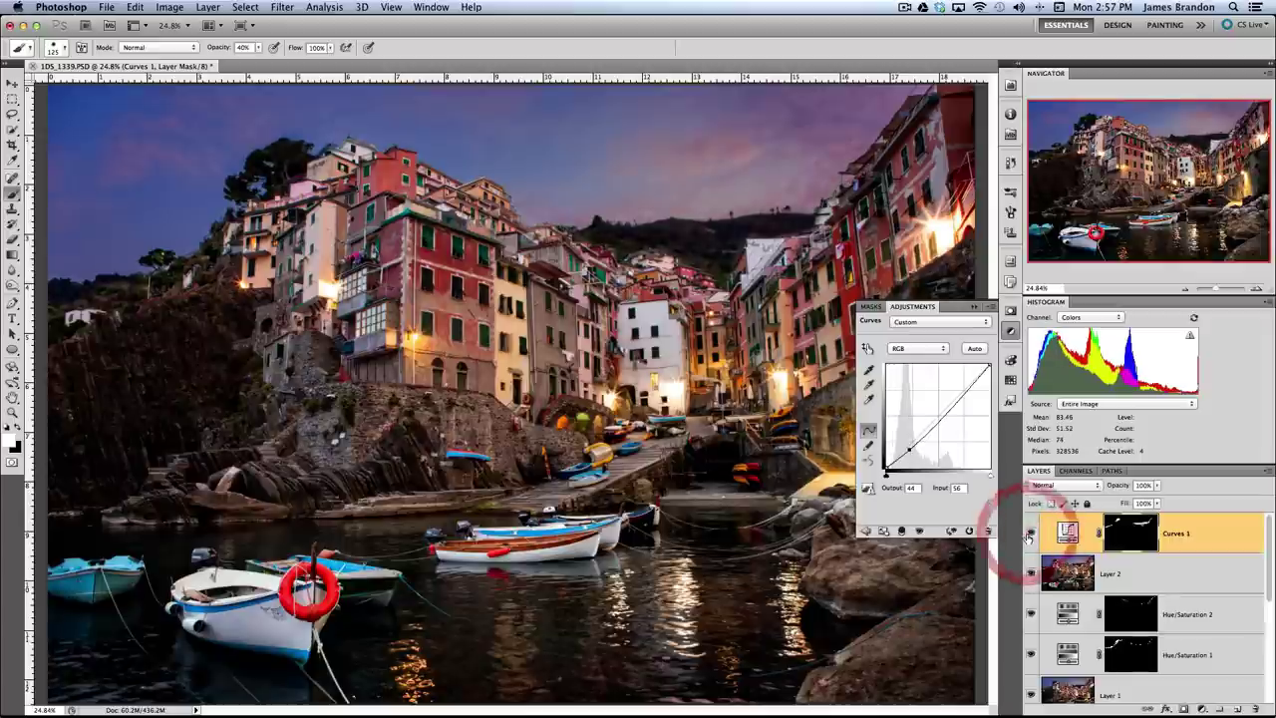
{"action": "left_click", "coordinate": [1031, 533]}
{"action": "left_click", "coordinate": [1031, 533]}
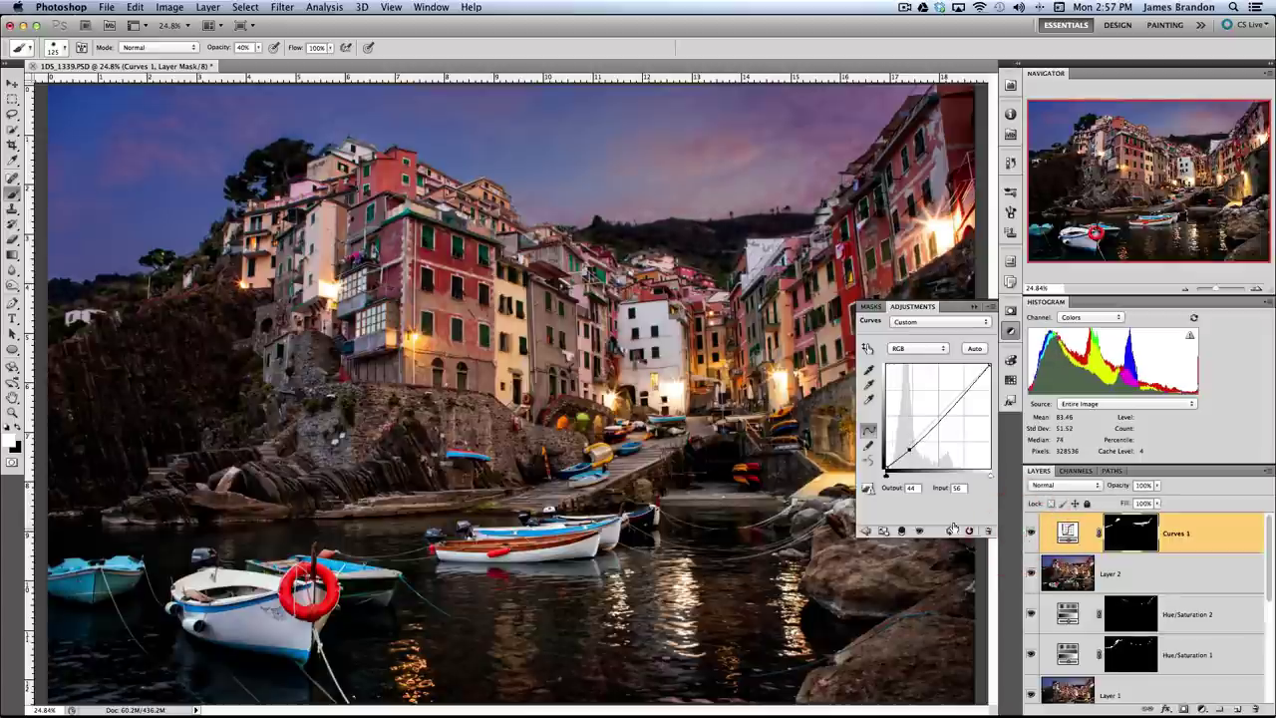
- Collapse the Curves settings and stamp all visible layers into a new merged layer above Curves 1
{"action": "left_click", "coordinate": [974, 306]}
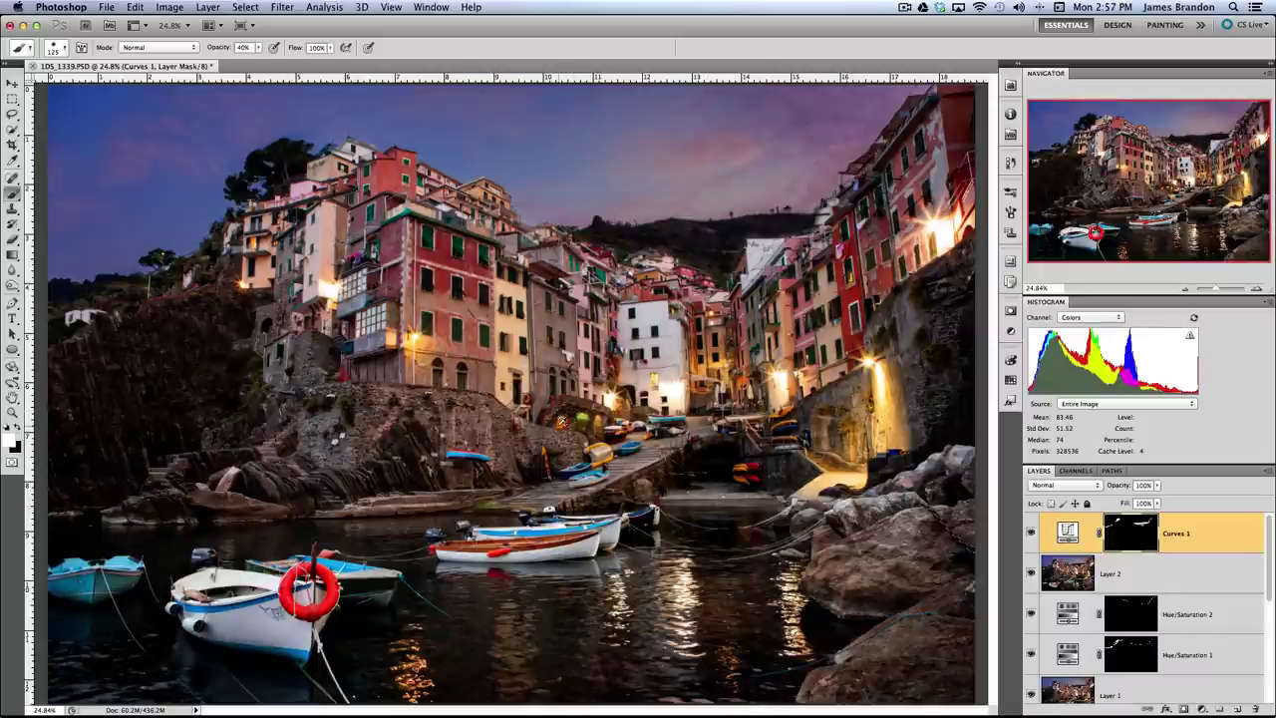
{"action": "key", "text": "super+alt+shift+e"}
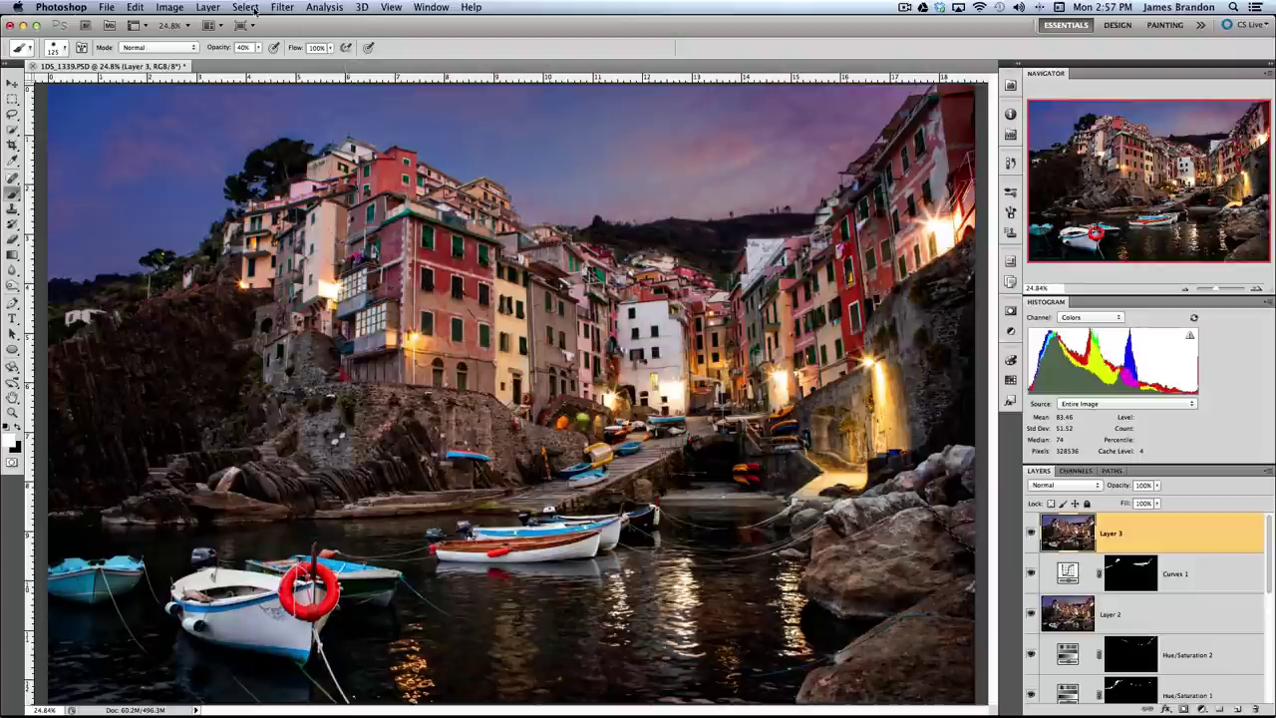
- Apply Smart Sharpen to the merged layer with amount 104%, radius 4.0 px and Gaussian Blur removal, checking the stone wall in the preview
{"action": "left_click", "coordinate": [247, 8]}
{"action": "mouse_move", "coordinate": [284, 8]}
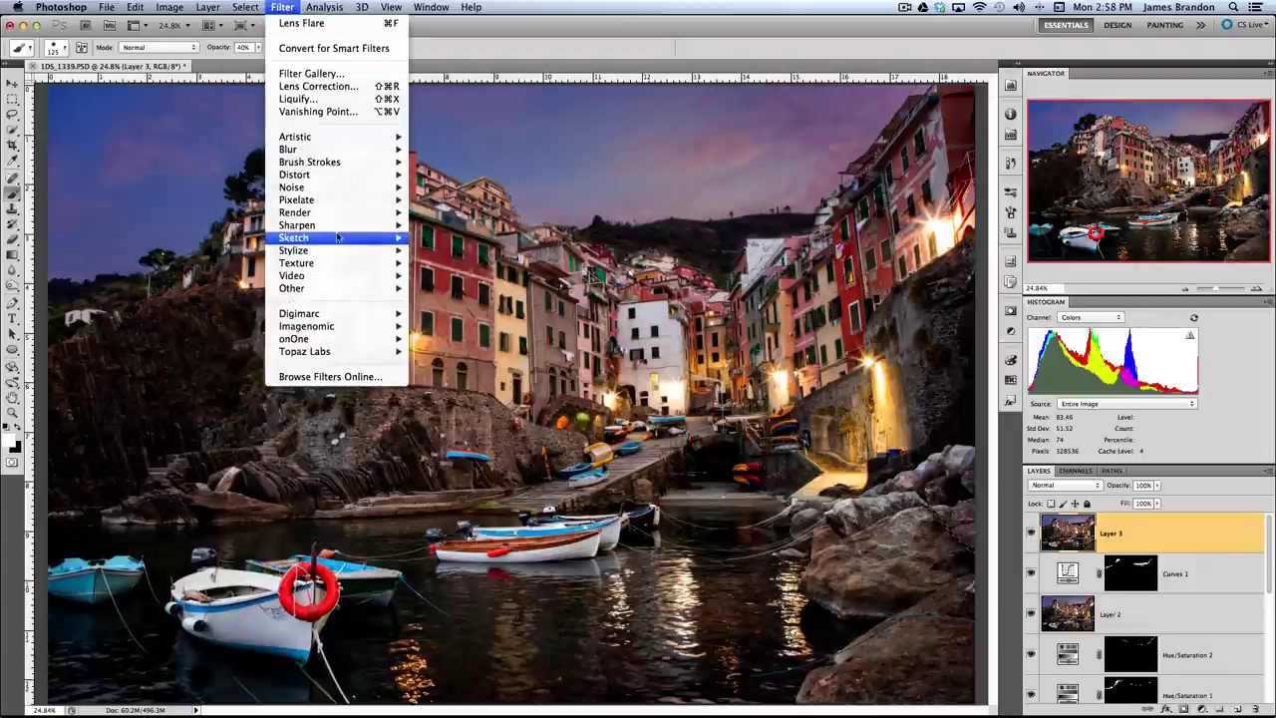
{"action": "mouse_move", "coordinate": [342, 226]}
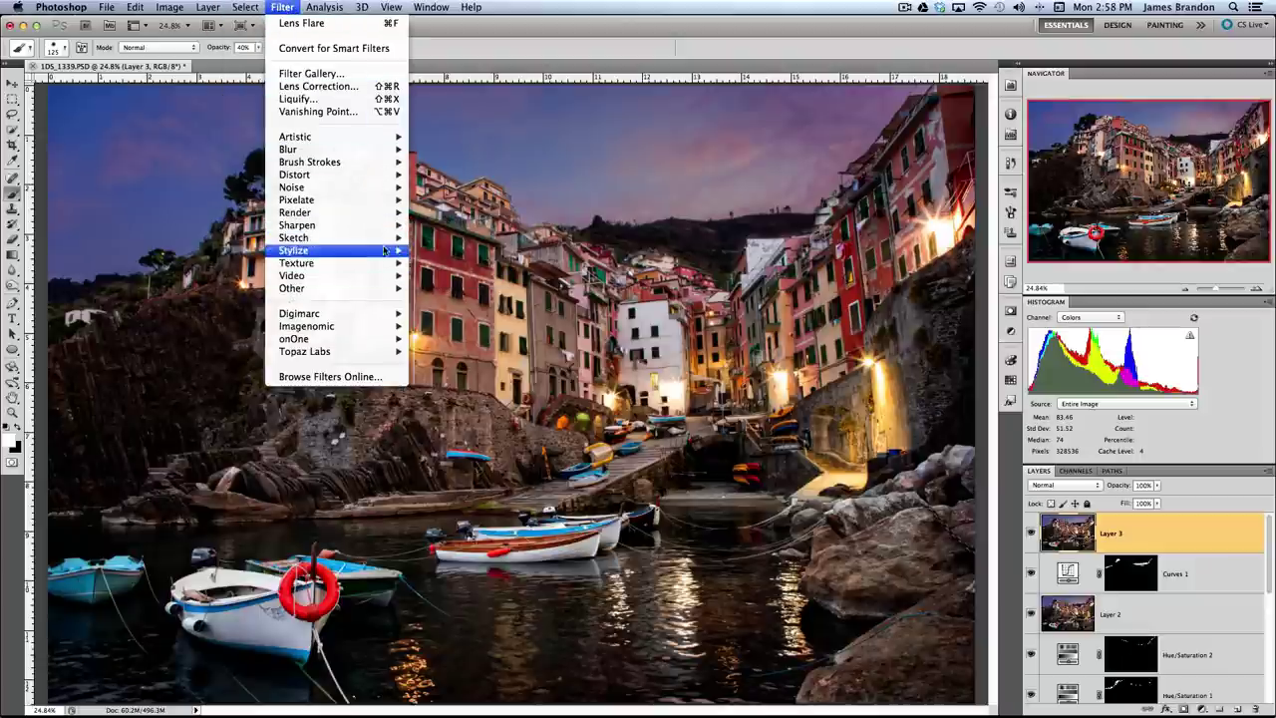
{"action": "mouse_move", "coordinate": [370, 243]}
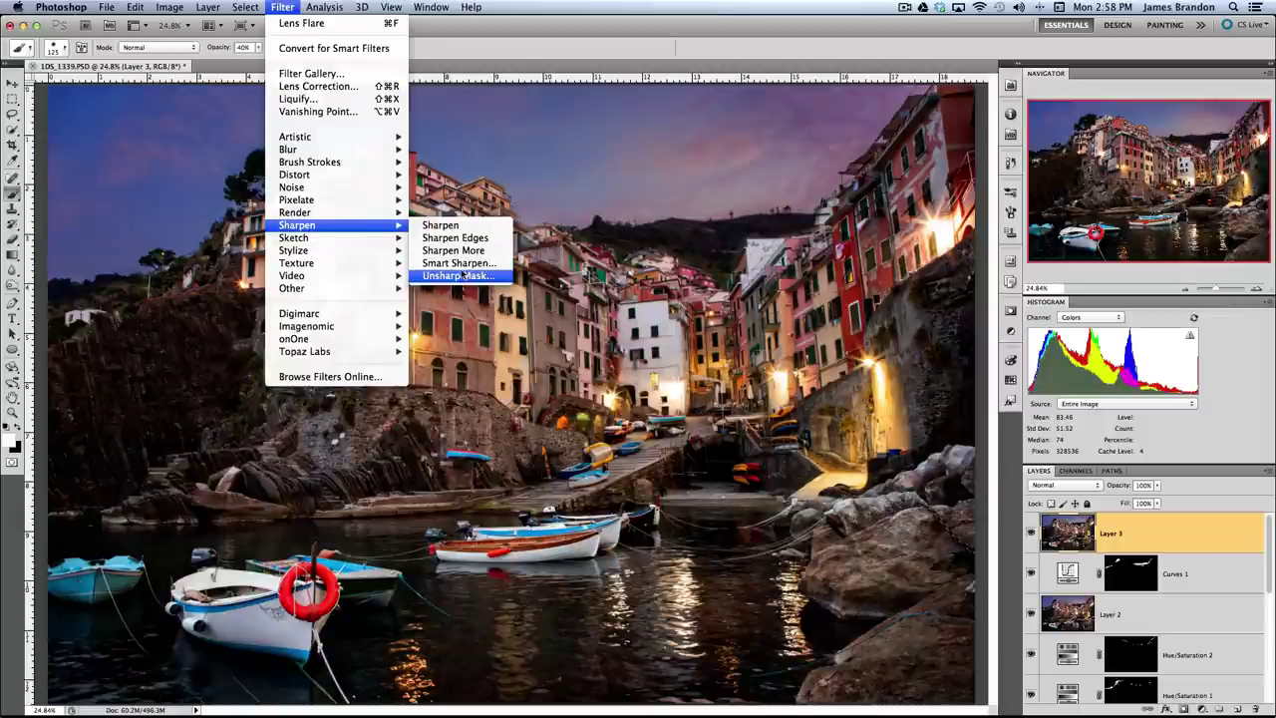
{"action": "mouse_move", "coordinate": [359, 352]}
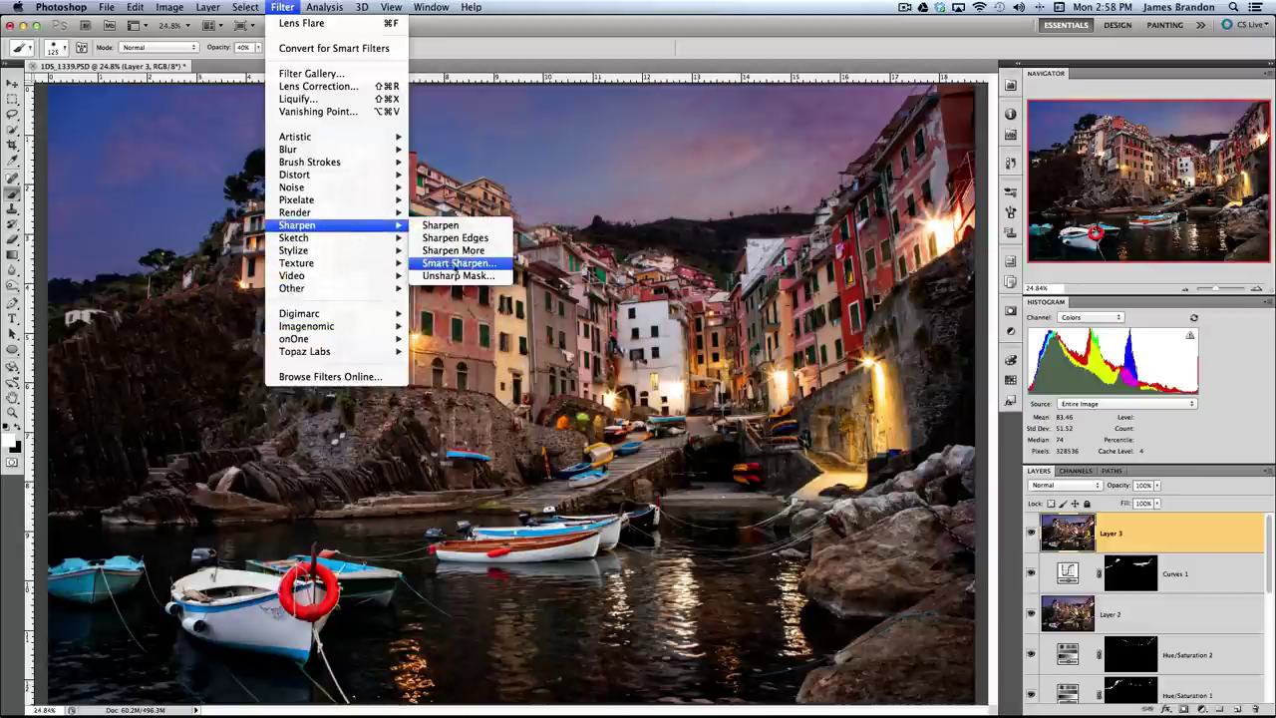
{"action": "left_click", "coordinate": [449, 263]}
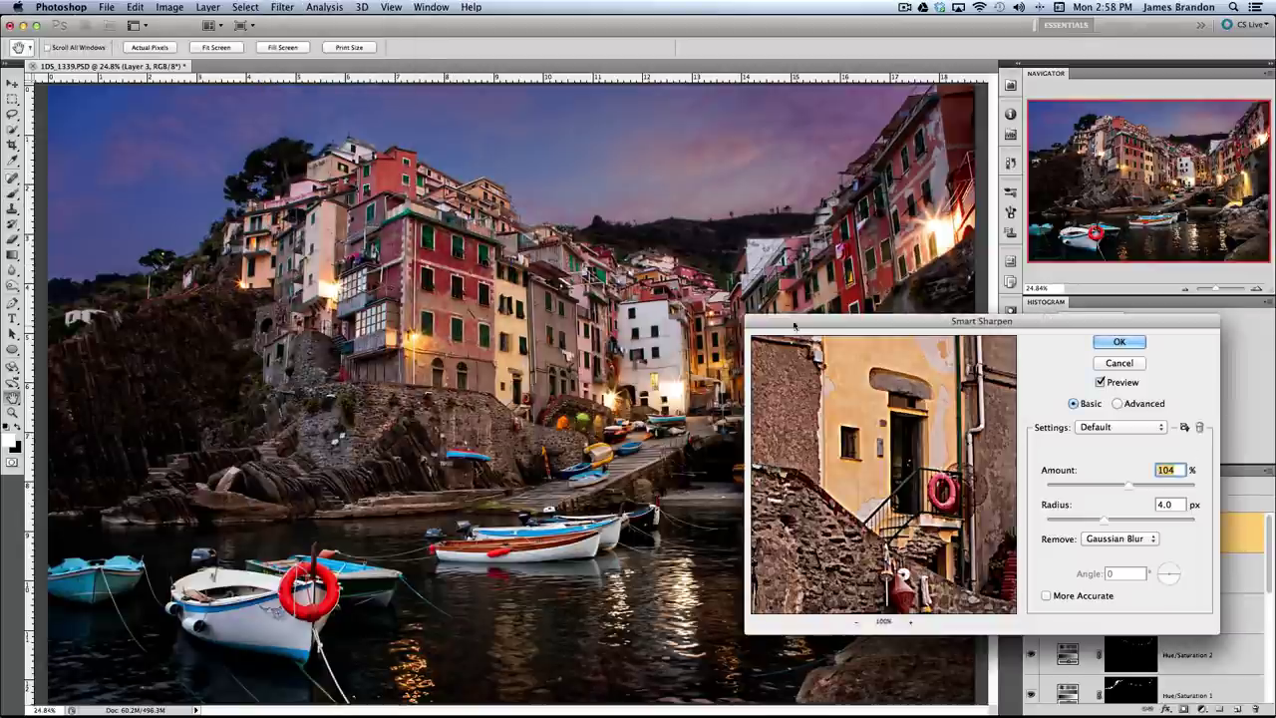
{"action": "left_click_drag", "start_coordinate": [797, 322], "coordinate": [528, 172]}
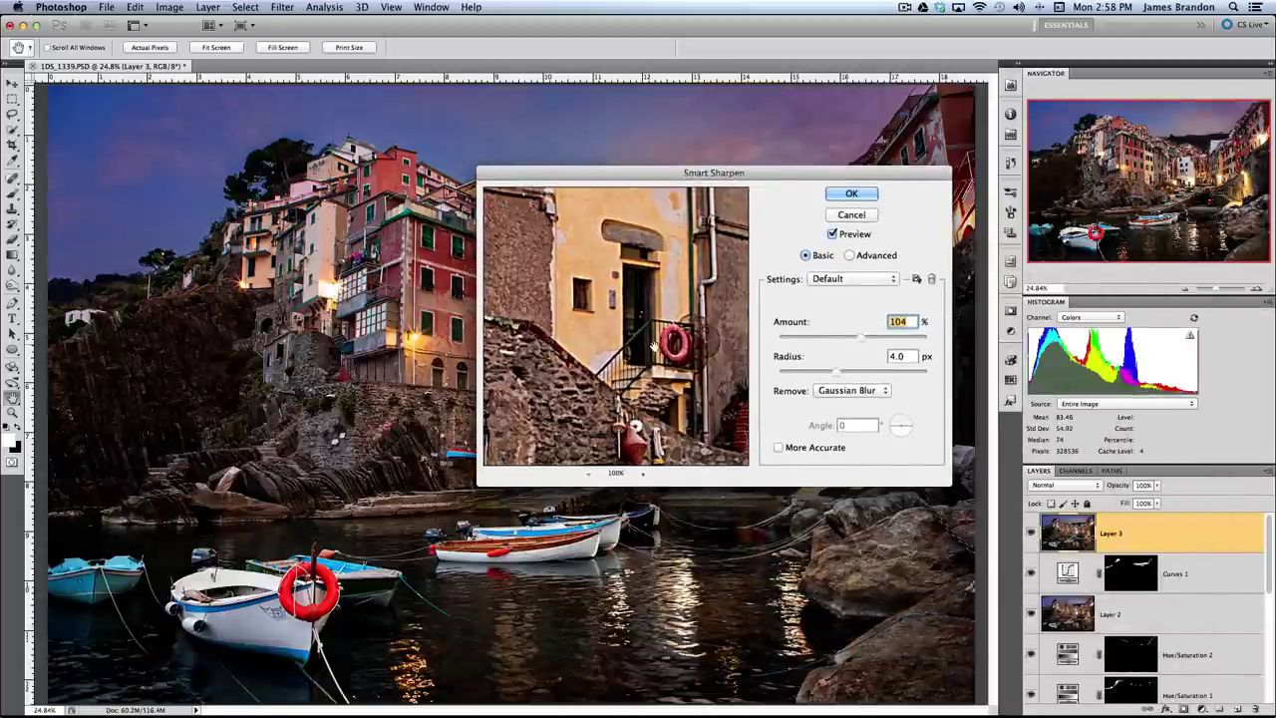
{"action": "left_click_drag", "start_coordinate": [655, 346], "coordinate": [760, 355]}
{"action": "left_click_drag", "start_coordinate": [618, 333], "coordinate": [754, 325]}
{"action": "left_click_drag", "start_coordinate": [630, 326], "coordinate": [683, 326]}
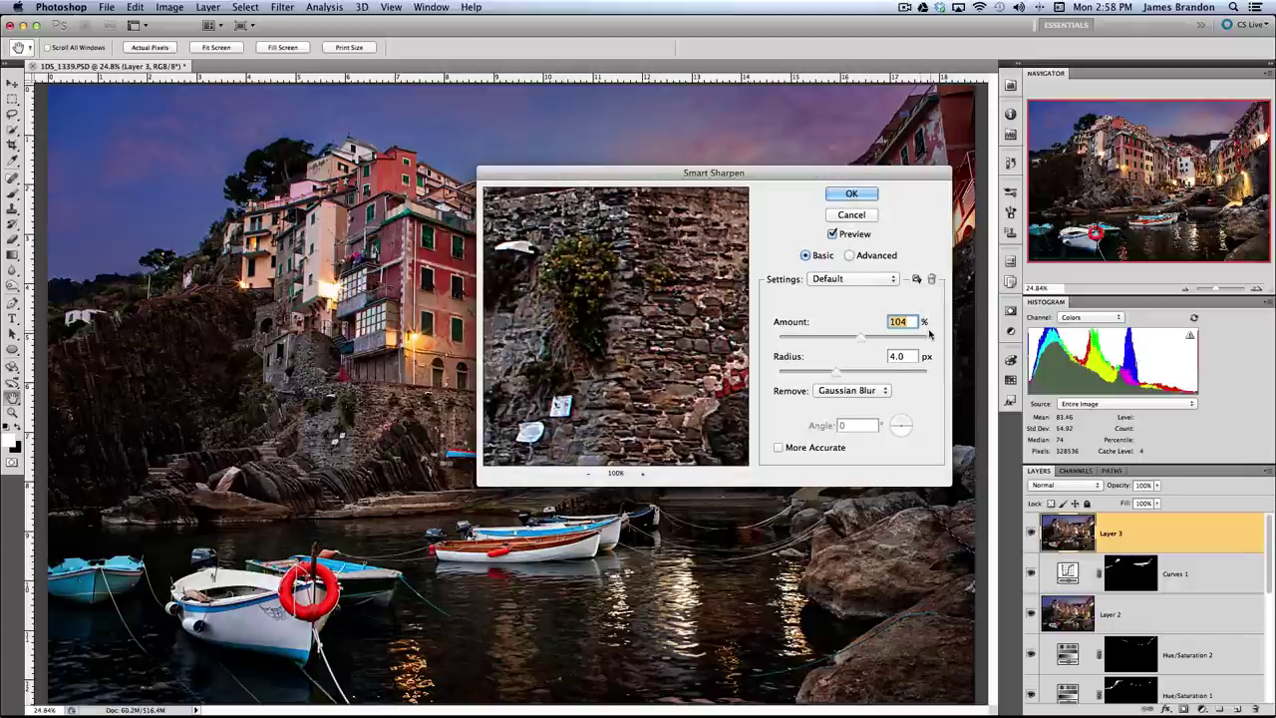
{"action": "left_click", "coordinate": [850, 194]}
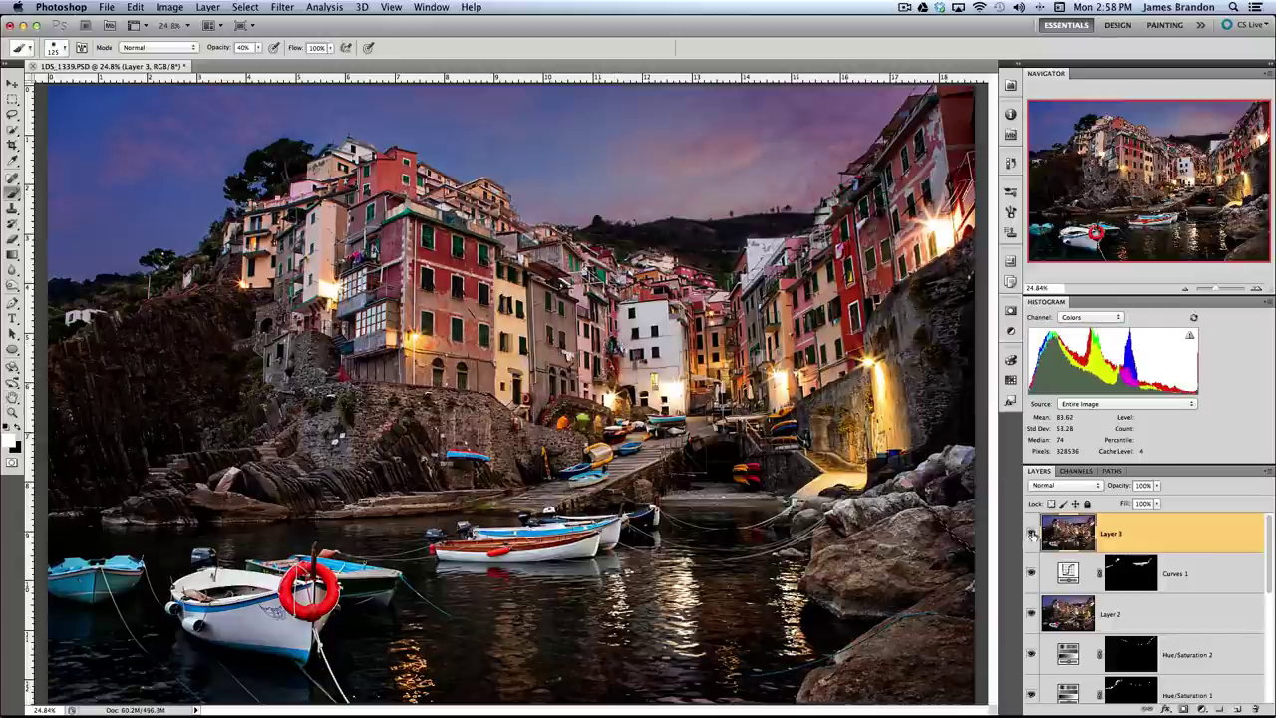
- Compare the image with the sharpened Layer 3 hidden and shown
{"action": "left_click", "coordinate": [1031, 534]}
{"action": "left_click", "coordinate": [1030, 533]}
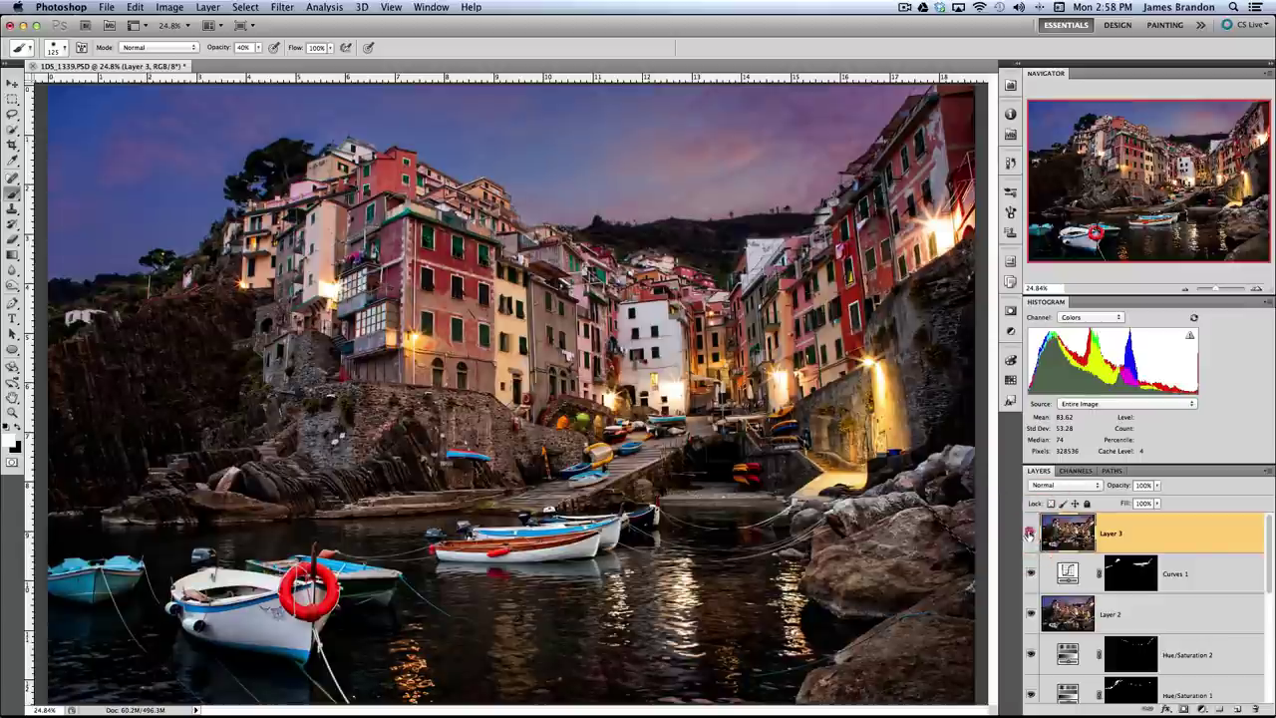
{"action": "left_click", "coordinate": [1030, 534]}
{"action": "left_click", "coordinate": [1030, 534]}
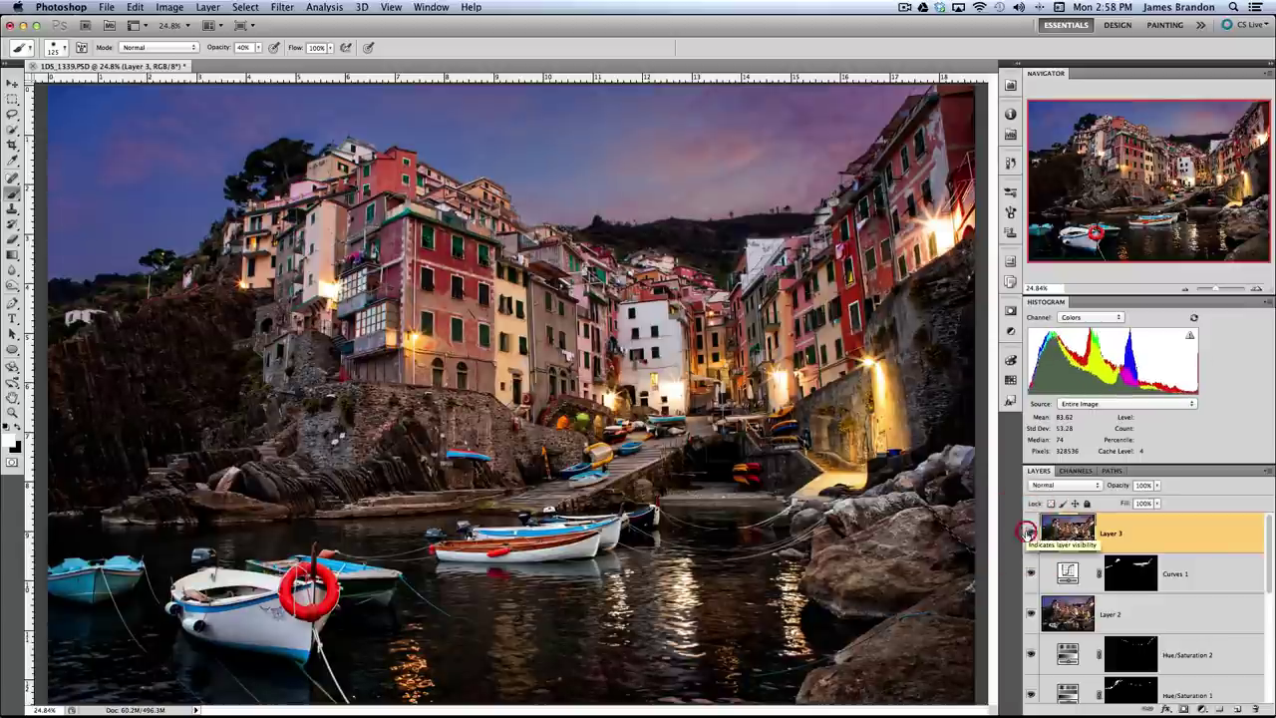
- Add a black layer mask to Layer 3 that hides the sharpening
{"action": "left_click", "coordinate": [1150, 532]}
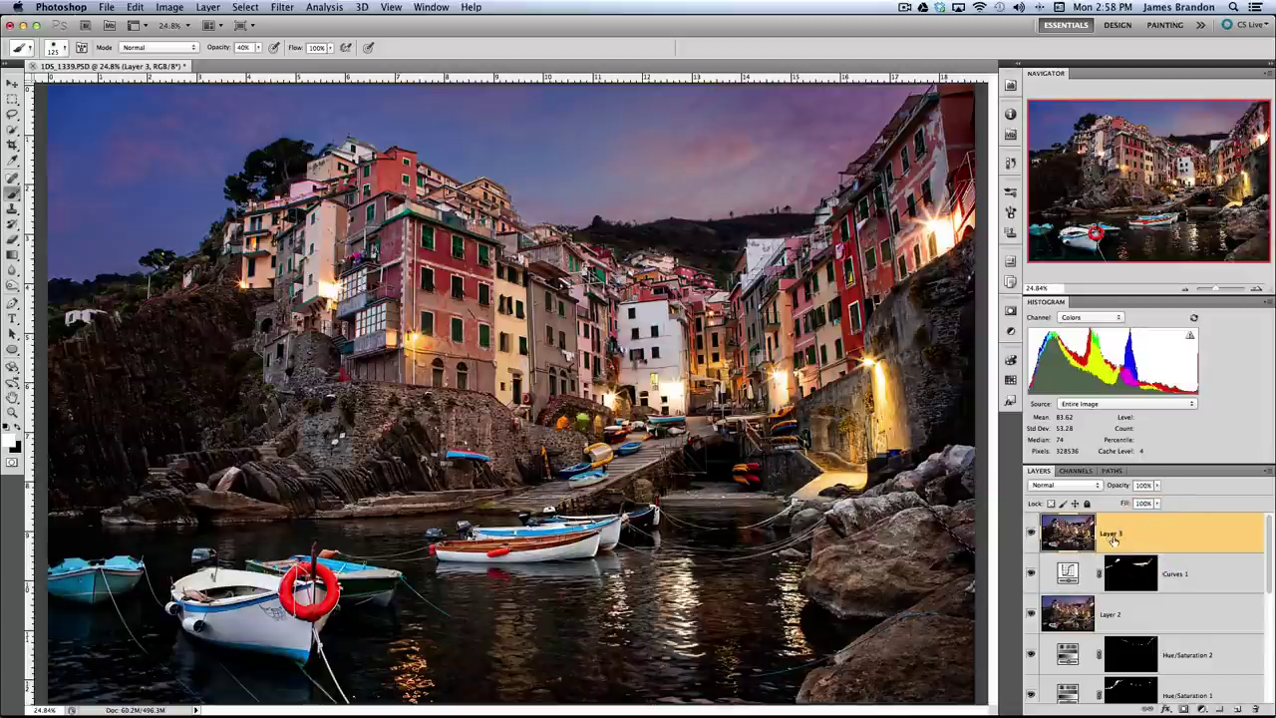
{"action": "left_click", "coordinate": [1184, 709]}
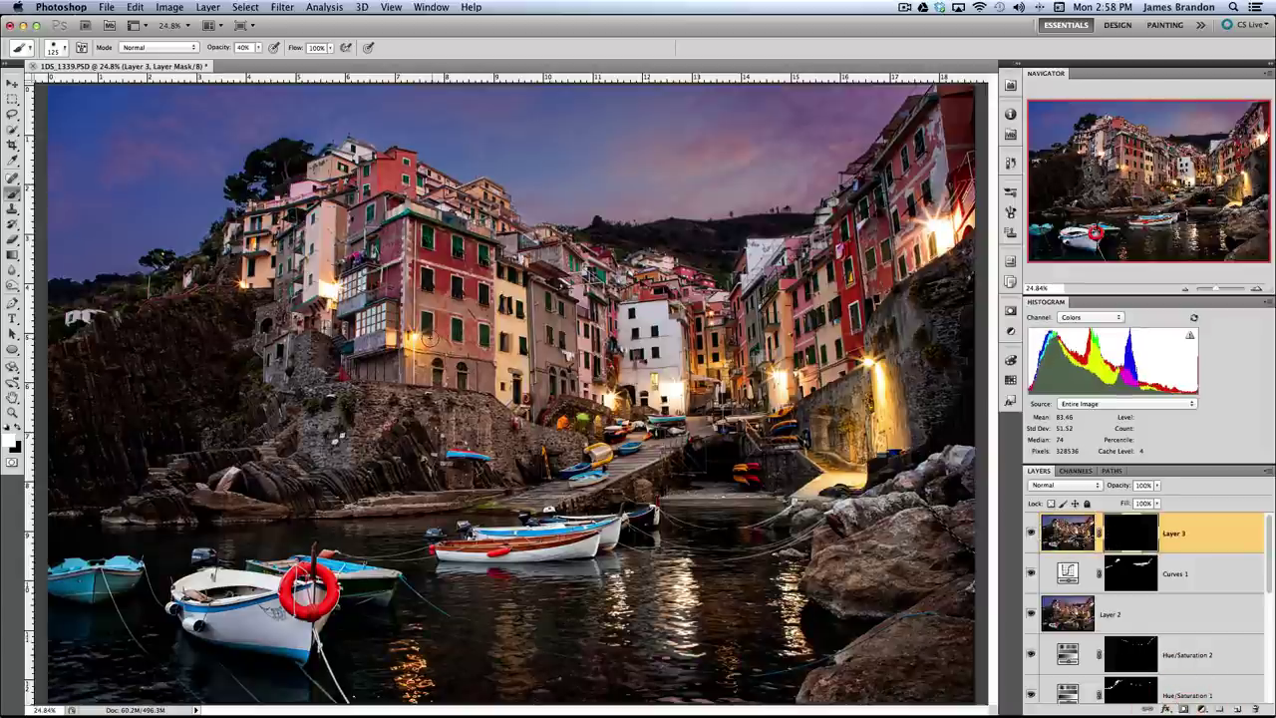
- Paint white at 40% opacity on Layer 3's mask over the layered rocks and stone wall below the buildings to reveal the sharpening
{"action": "left_click_drag", "start_coordinate": [414, 339], "coordinate": [444, 339]}
{"action": "key", "text": "z"}
{"action": "left_click_drag", "start_coordinate": [311, 435], "coordinate": [328, 433]}
{"action": "left_click", "coordinate": [328, 432]}
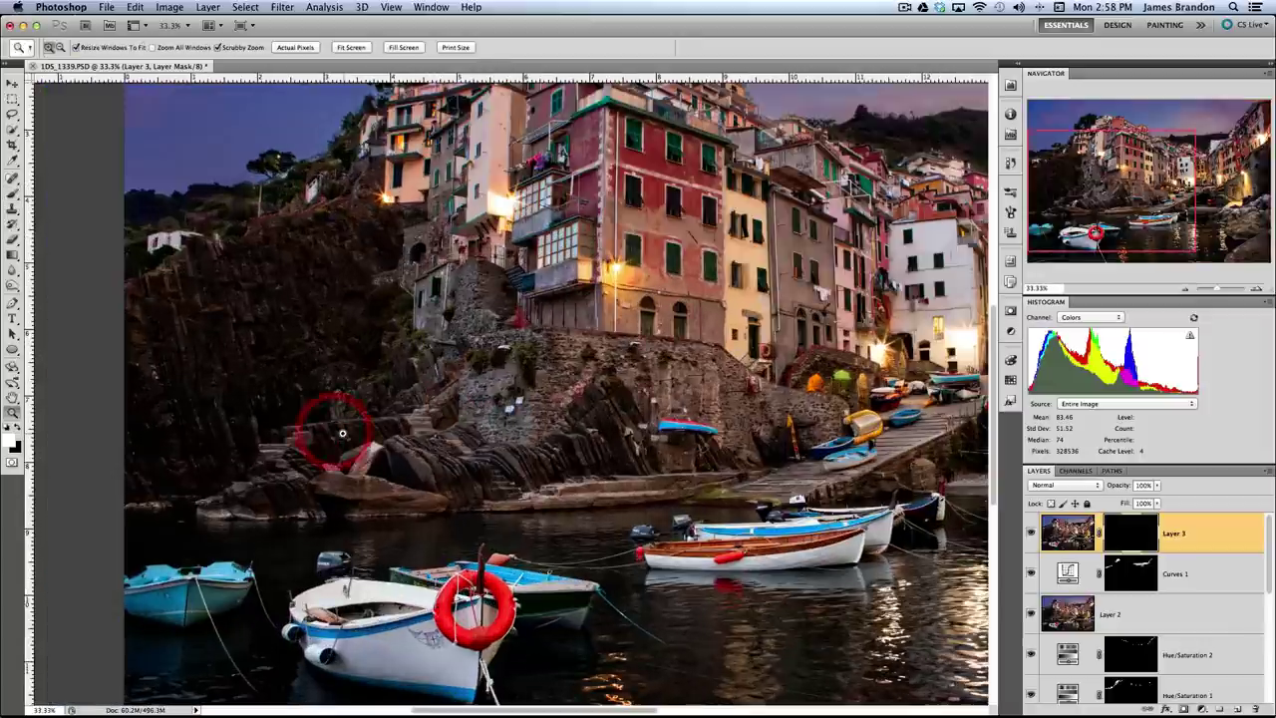
{"action": "left_click", "coordinate": [419, 415]}
{"action": "key", "text": "b"}
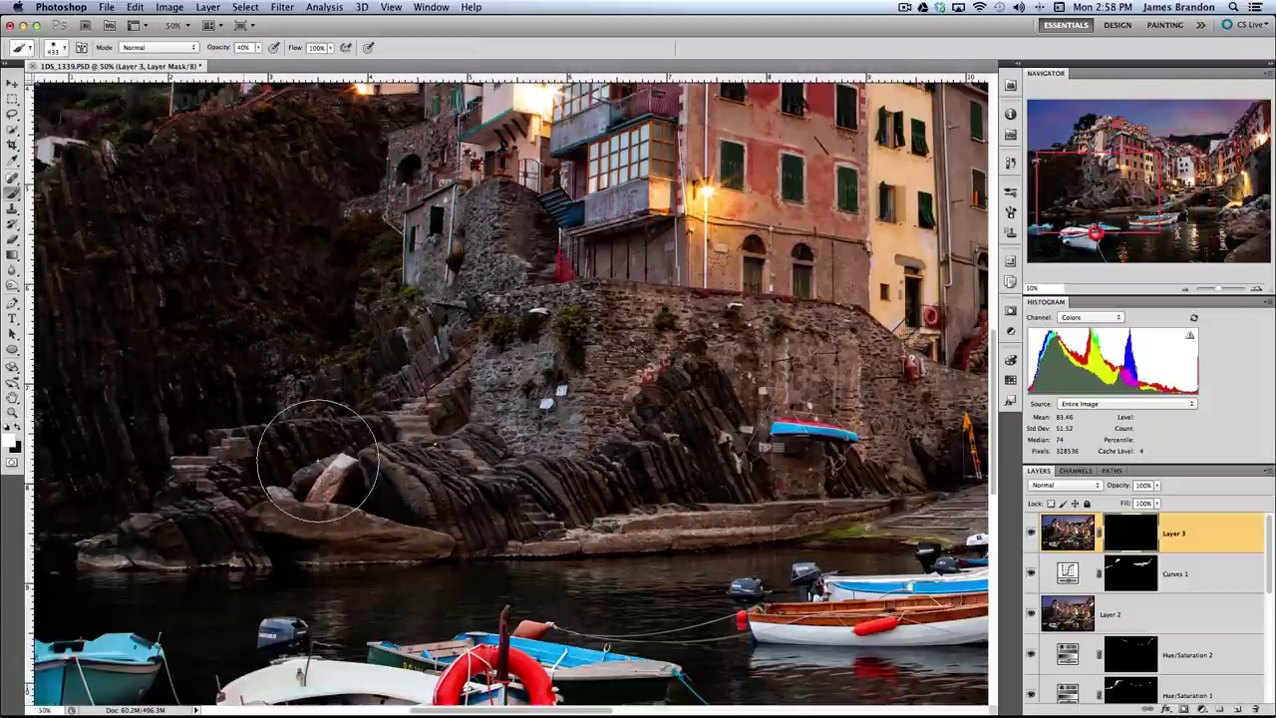
{"action": "left_click_drag", "start_coordinate": [361, 431], "coordinate": [294, 476]}
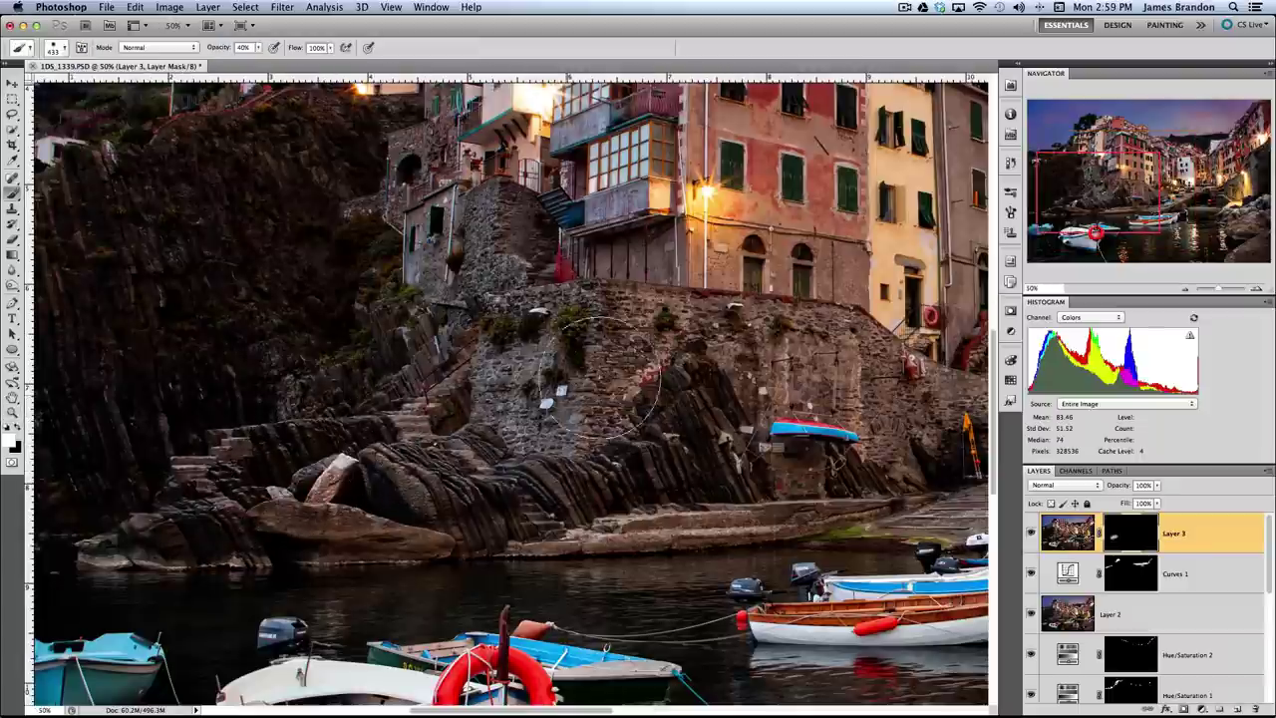
- Reveal the sharpening on the dark cliff face at the image's left side by painting Layer 3's mask white
{"action": "scroll", "coordinate": [406, 373], "scroll_direction": "left", "scroll_amount": 6}
{"action": "scroll", "coordinate": [407, 373], "scroll_direction": "up", "scroll_amount": 2}
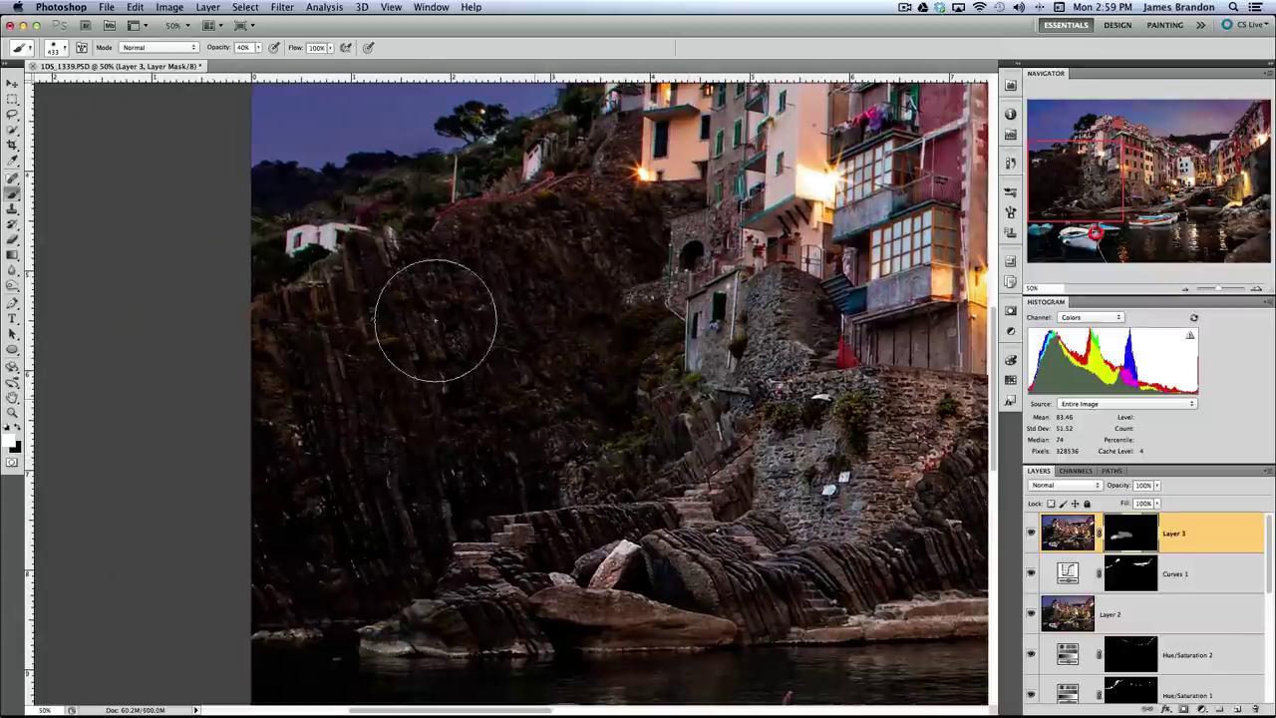
{"action": "scroll", "coordinate": [435, 319], "scroll_direction": "up", "scroll_amount": 5}
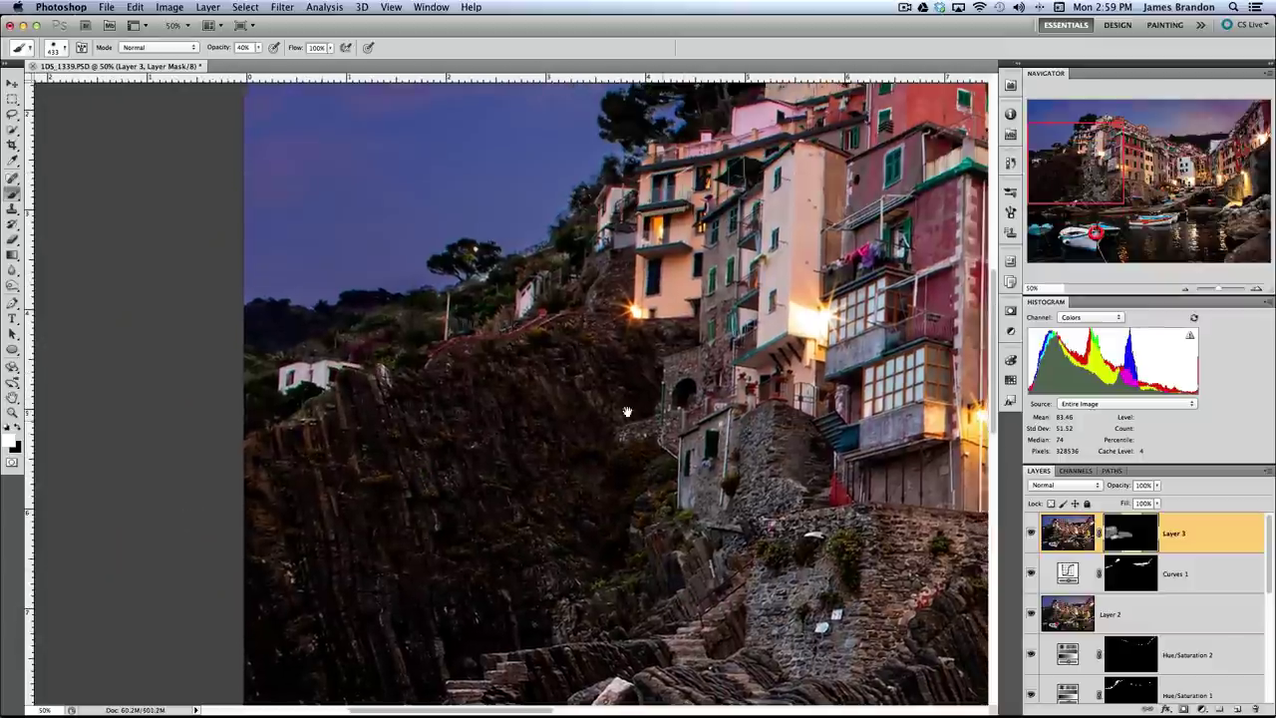
- Paint the sharpening into the hillside houses, from the large red building across to the white house in the village center
{"action": "scroll", "coordinate": [329, 394], "scroll_direction": "right", "scroll_amount": 10}
{"action": "scroll", "coordinate": [406, 399], "scroll_direction": "right", "scroll_amount": 6}
{"action": "scroll", "coordinate": [406, 399], "scroll_direction": "up", "scroll_amount": 4}
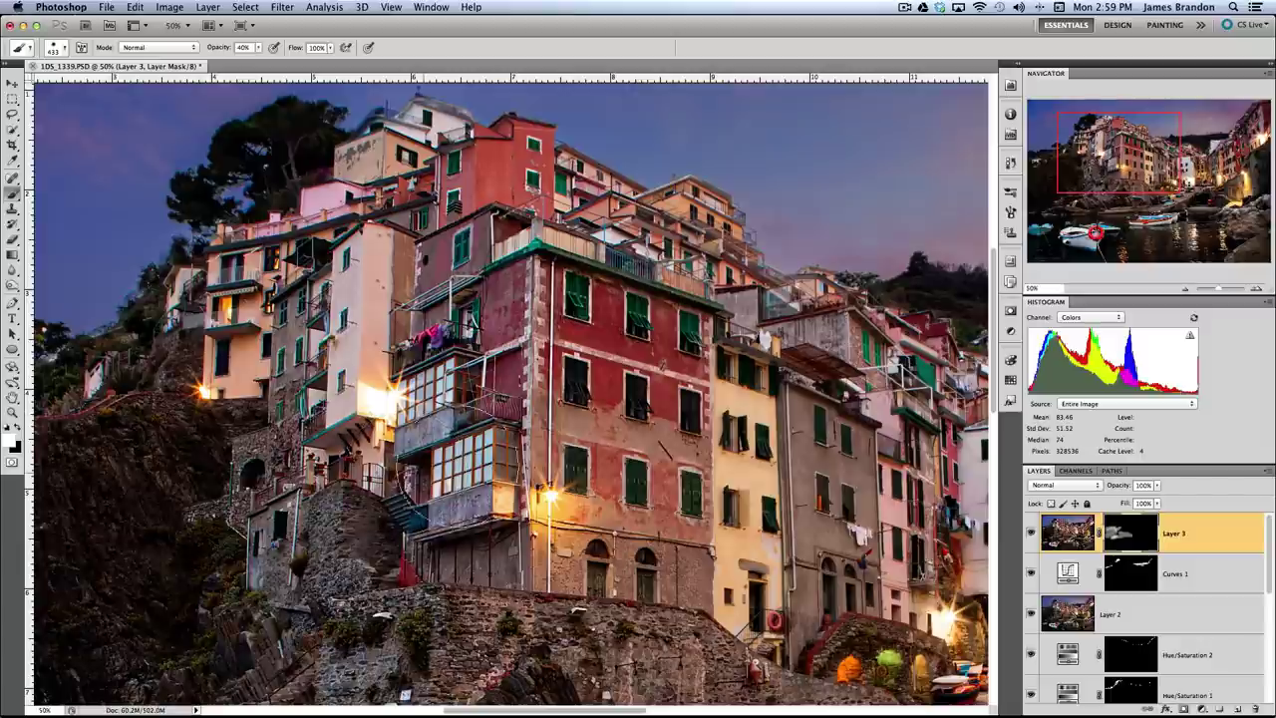
{"action": "left_click_drag", "start_coordinate": [623, 446], "coordinate": [407, 371]}
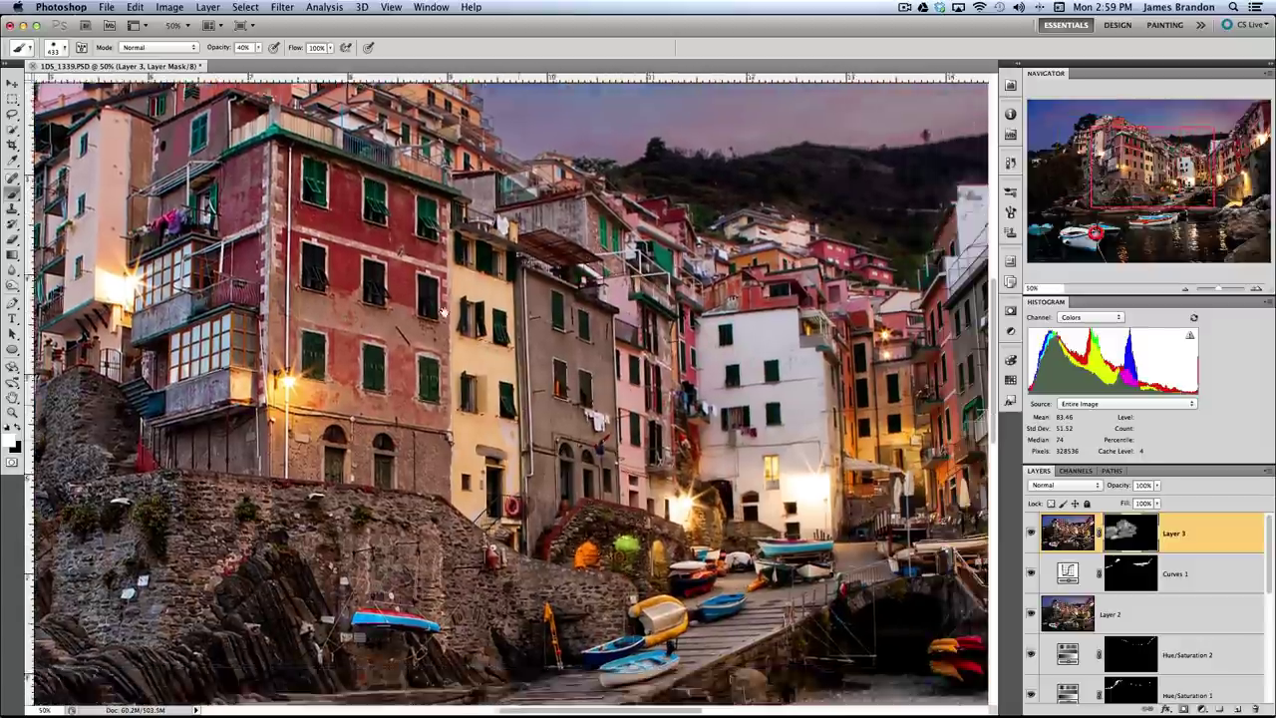
{"action": "left_click_drag", "start_coordinate": [610, 553], "coordinate": [402, 346]}
{"action": "left_click_drag", "start_coordinate": [473, 309], "coordinate": [453, 489]}
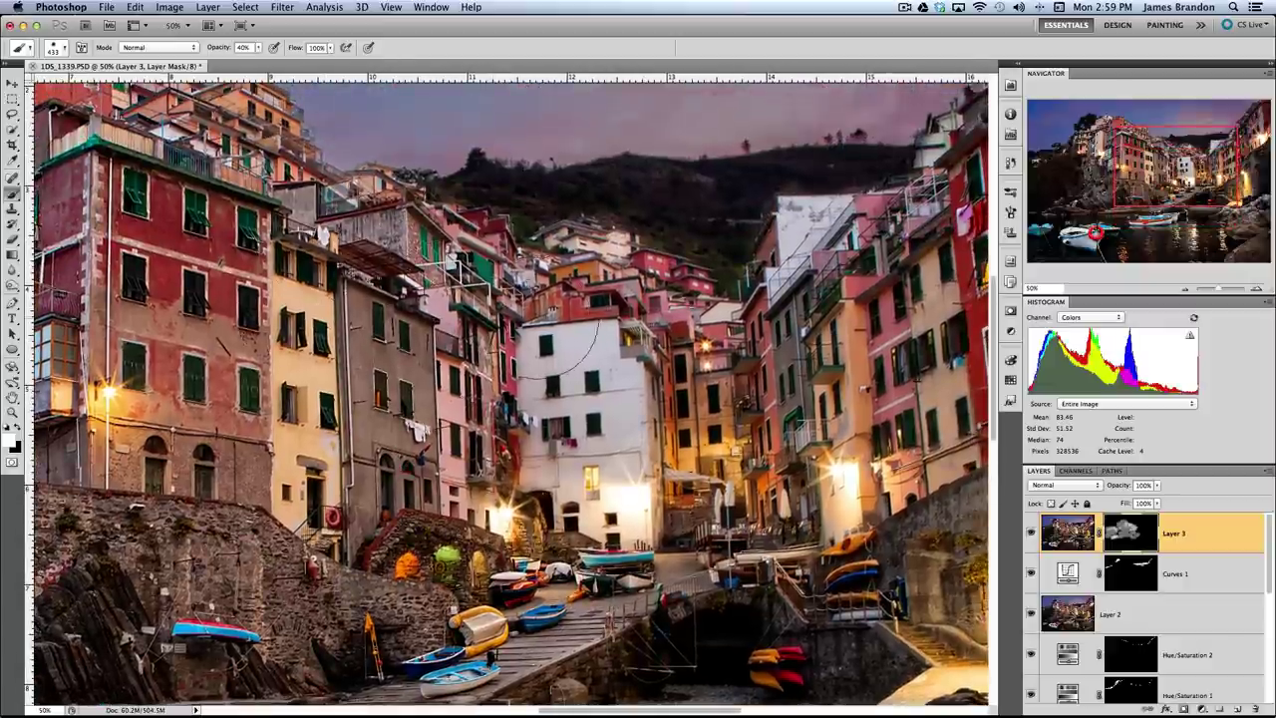
{"action": "left_click", "coordinate": [529, 308]}
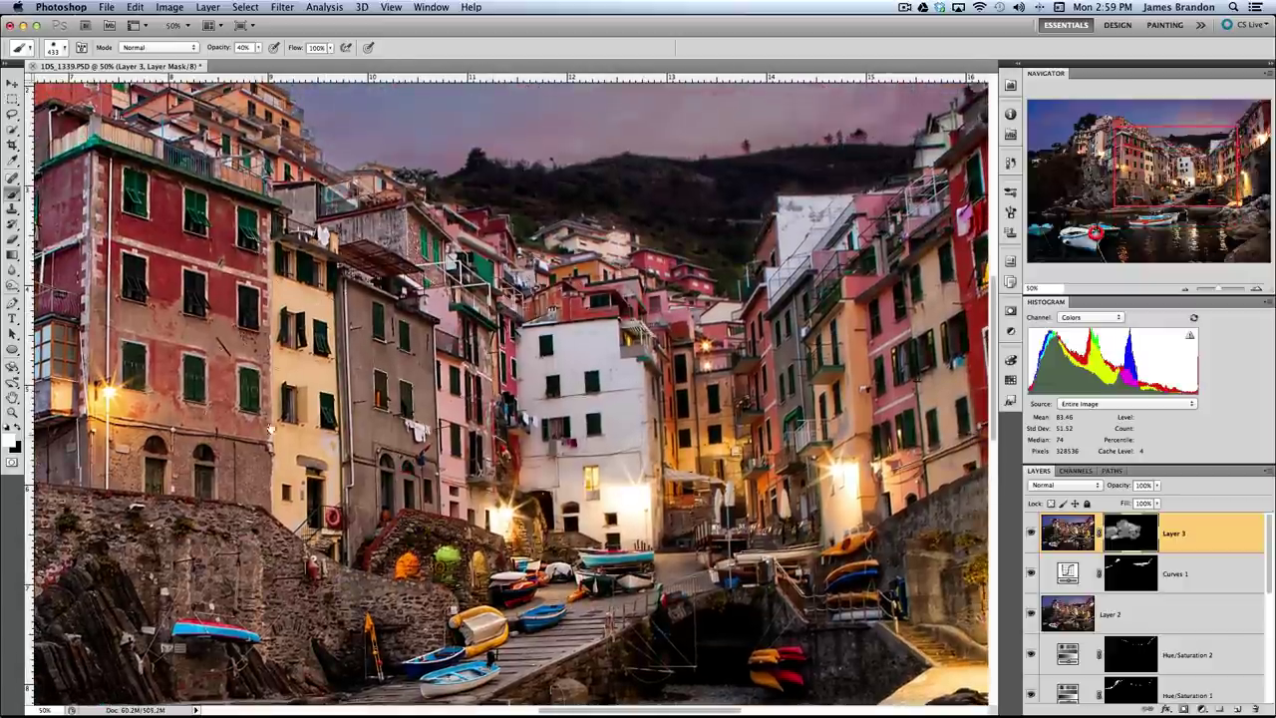
- Brush the sharpening into the row of houses and the lamp-lit stone wall on the harbor's right side through Layer 3's mask
{"action": "left_click_drag", "start_coordinate": [479, 293], "coordinate": [413, 225]}
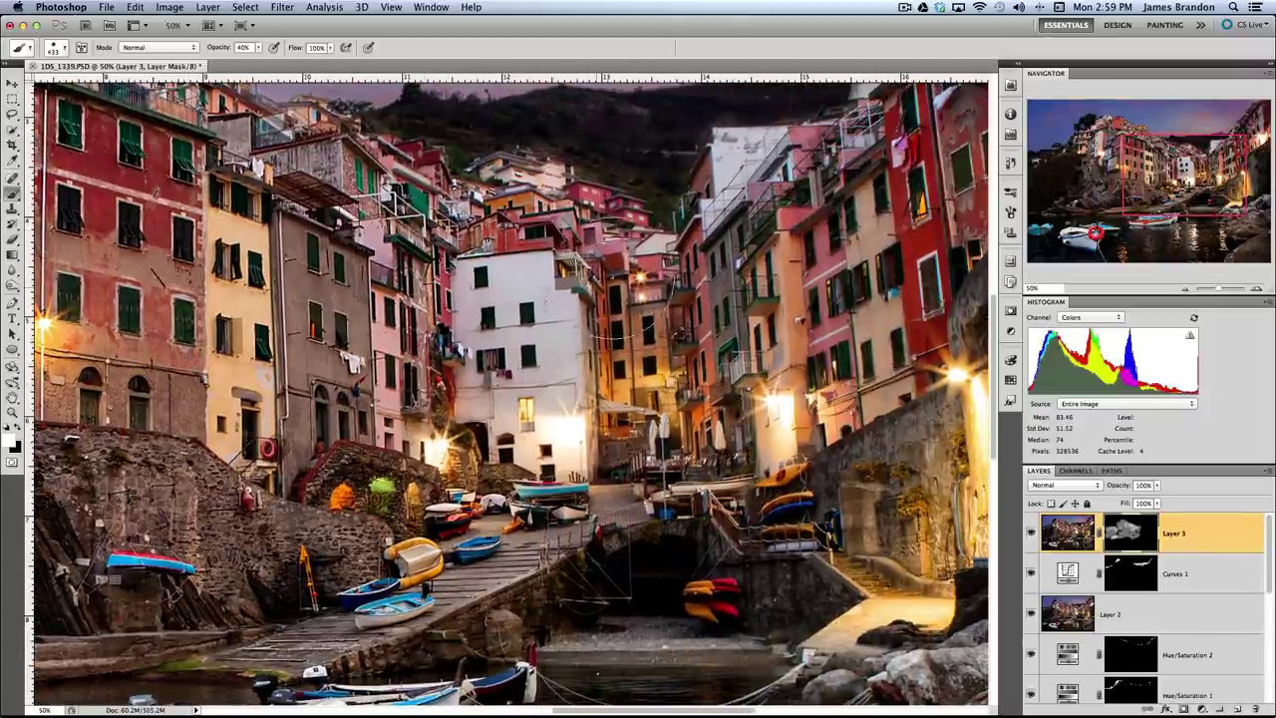
{"action": "left_click_drag", "start_coordinate": [723, 250], "coordinate": [574, 309]}
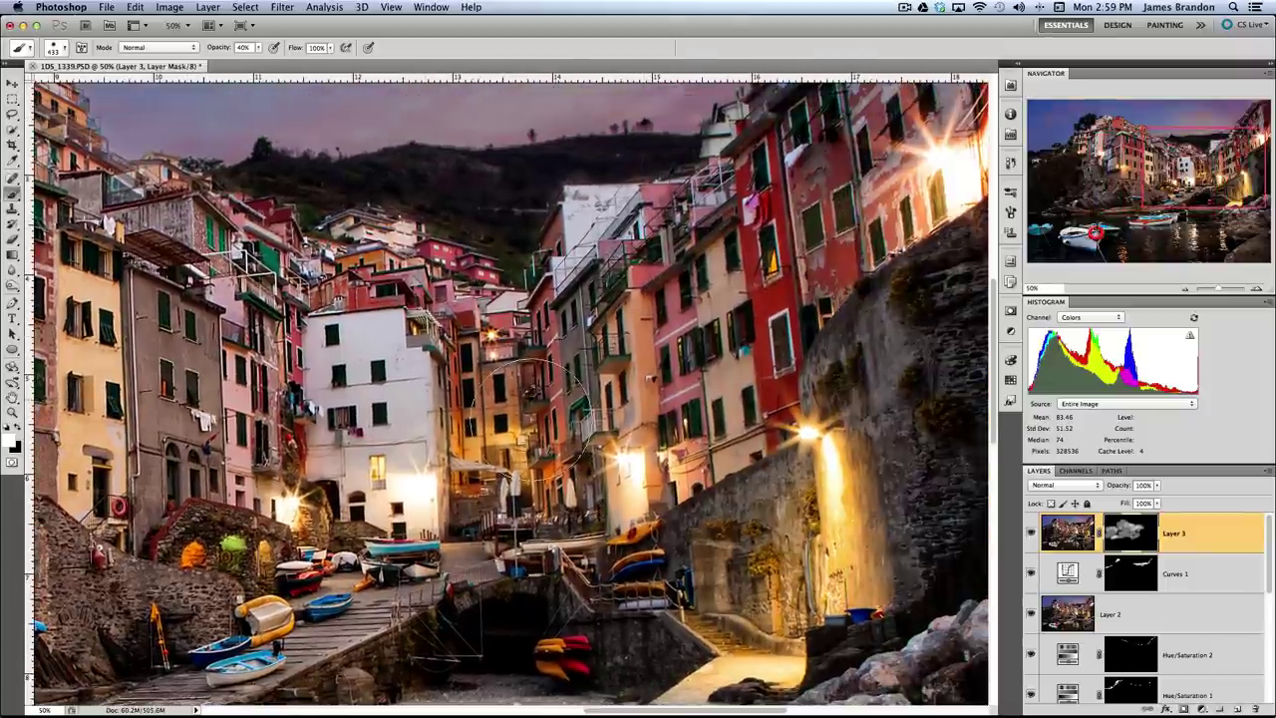
{"action": "left_click_drag", "start_coordinate": [565, 404], "coordinate": [400, 593]}
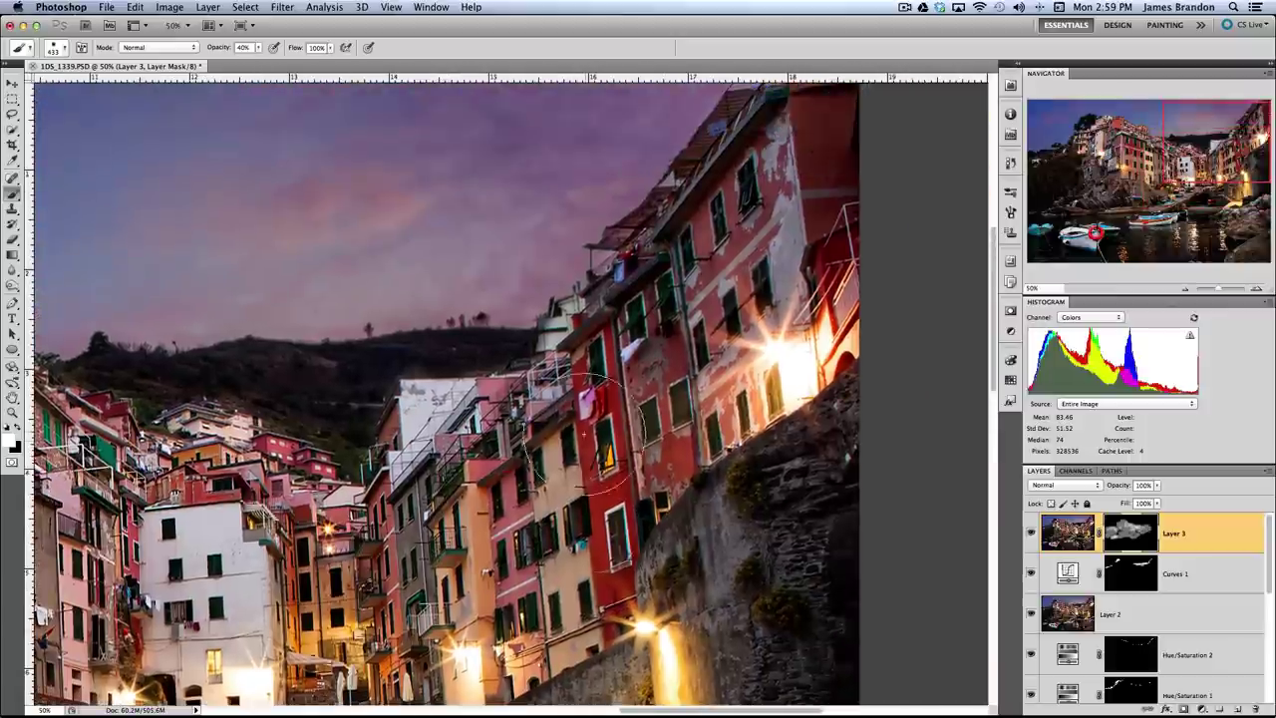
{"action": "mouse_move", "coordinate": [579, 468]}
{"action": "left_mouse_down"}
{"action": "mouse_move", "coordinate": [707, 178]}
{"action": "mouse_move", "coordinate": [712, 99]}
{"action": "left_mouse_up"}
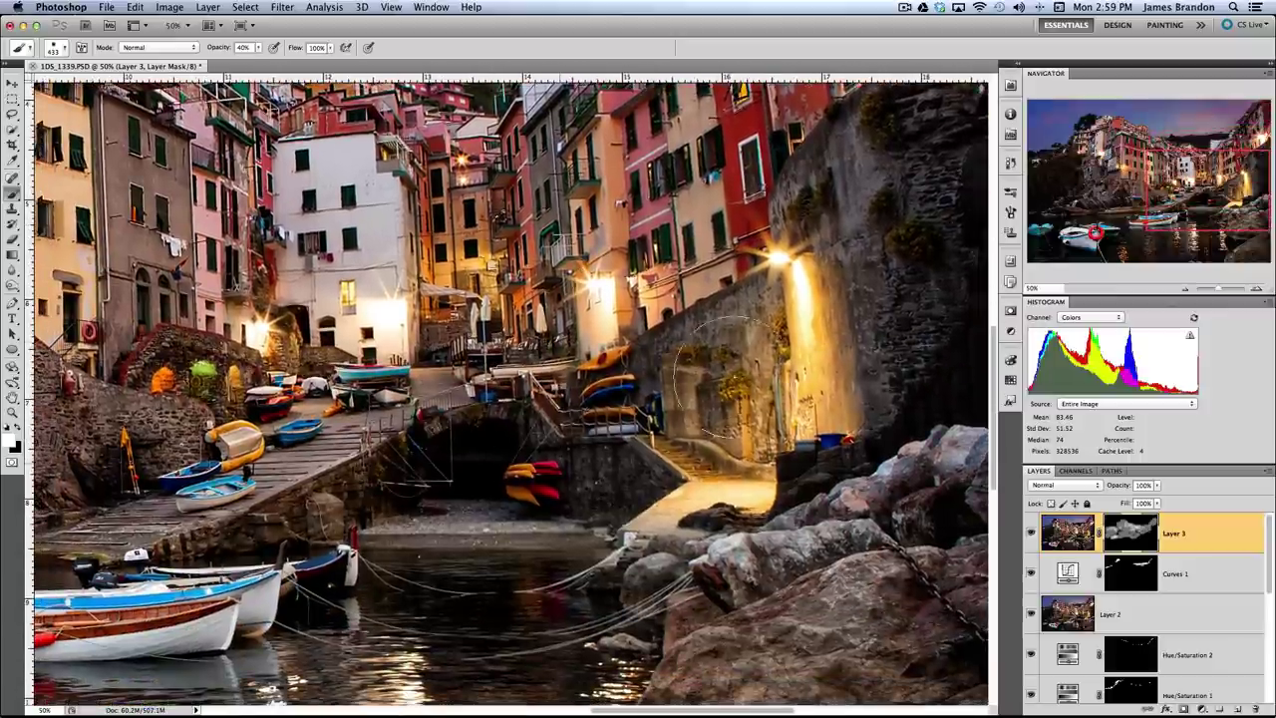
- Reduce the brush size to 250 and paint the sharpening into the shoreline boulders at the image's lower right
{"action": "scroll", "coordinate": [604, 424], "scroll_direction": "down", "scroll_amount": 10}
{"action": "scroll", "coordinate": [604, 423], "scroll_direction": "right", "scroll_amount": 10}
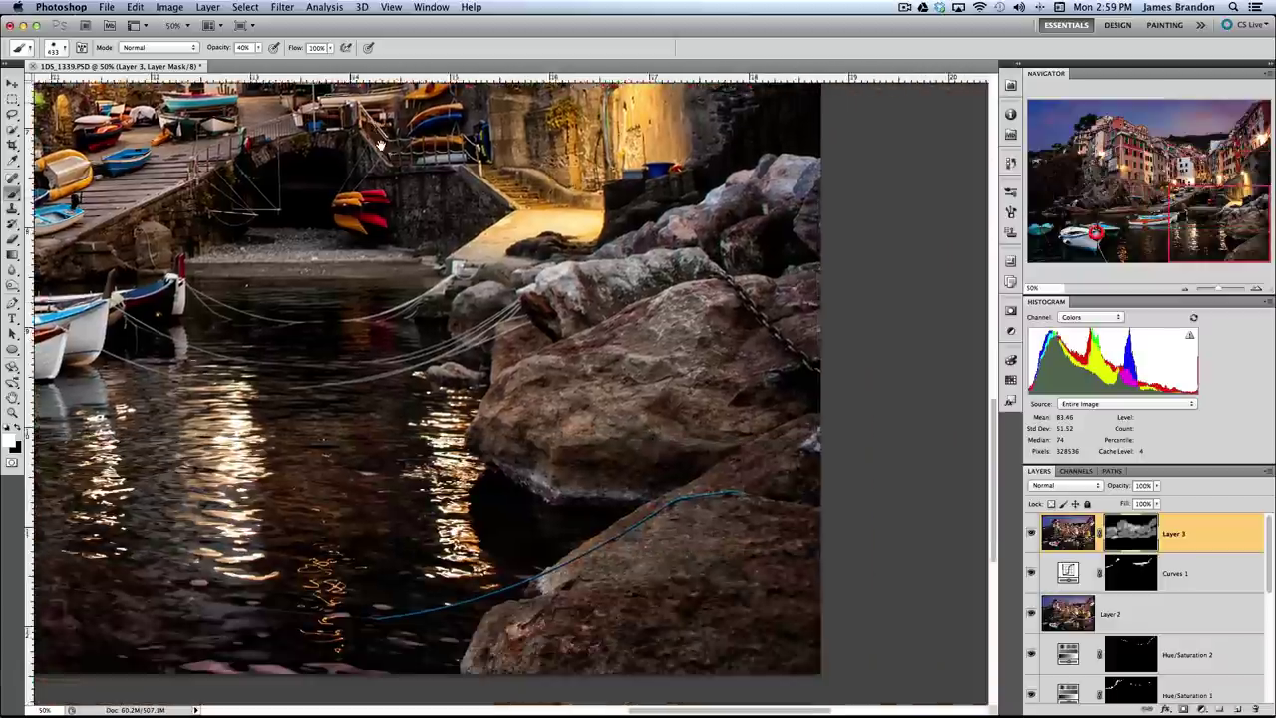
{"action": "key", "text": "bracketleft"}
{"action": "key", "text": "bracketleft"}
{"action": "key", "text": "bracketleft"}
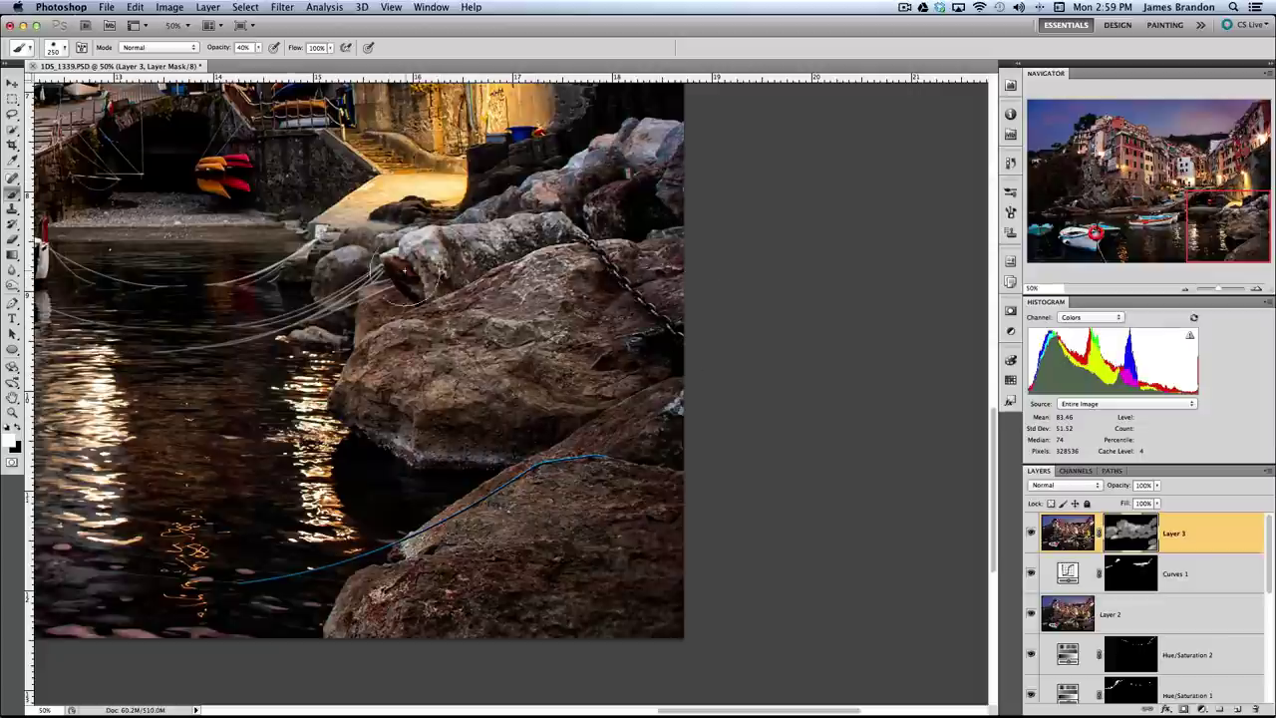
- Paint Layer 3's mask white over the moored boats in the foreground to sharpen them
{"action": "scroll", "coordinate": [432, 366], "scroll_direction": "left", "scroll_amount": 10}
{"action": "scroll", "coordinate": [432, 367], "scroll_direction": "left", "scroll_amount": 10}
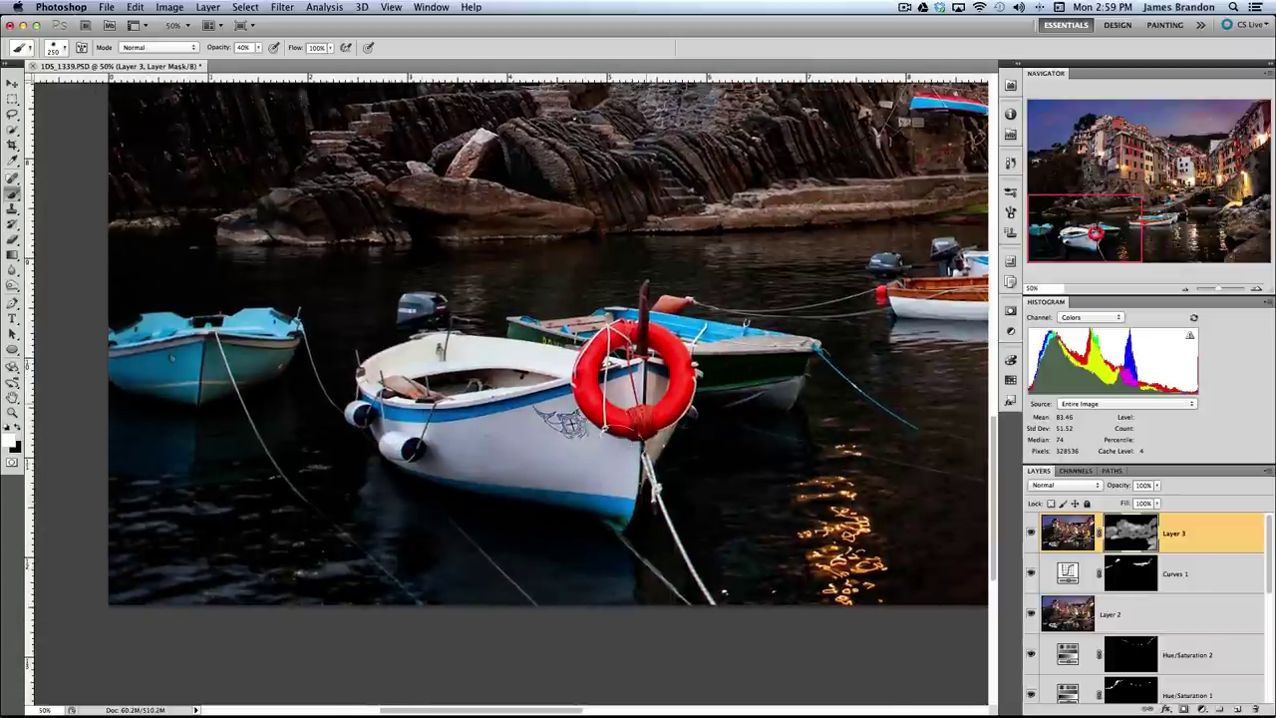
{"action": "left_click", "coordinate": [735, 277]}
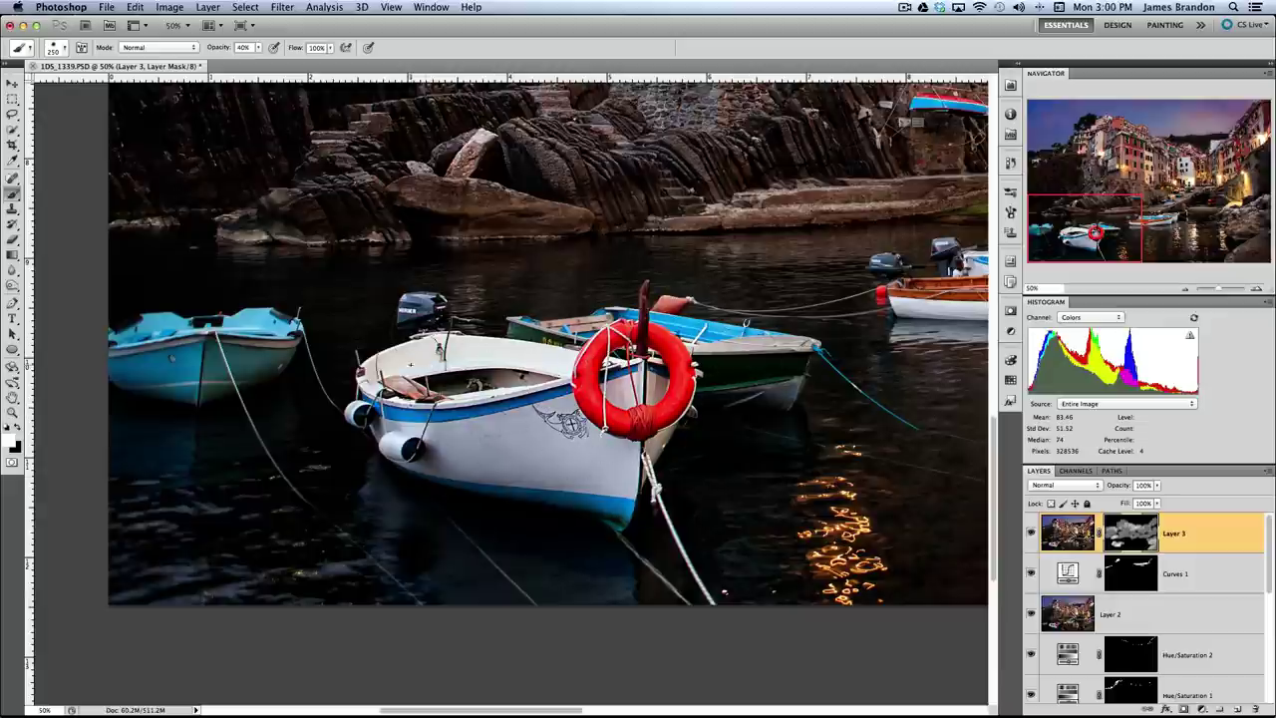
- Fit the whole image in view, merge all visible layers into one, and delete the remaining hidden layer
{"action": "key", "text": "super+0"}
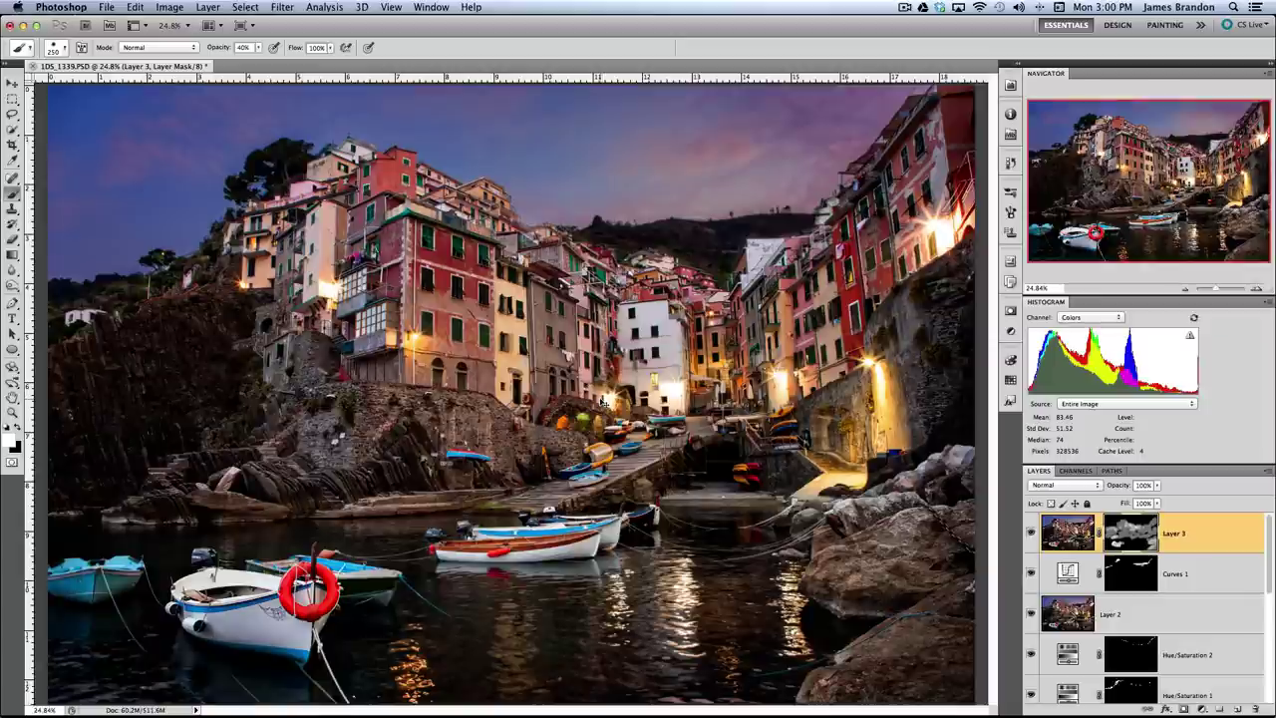
{"action": "key", "text": "super+shift+e"}
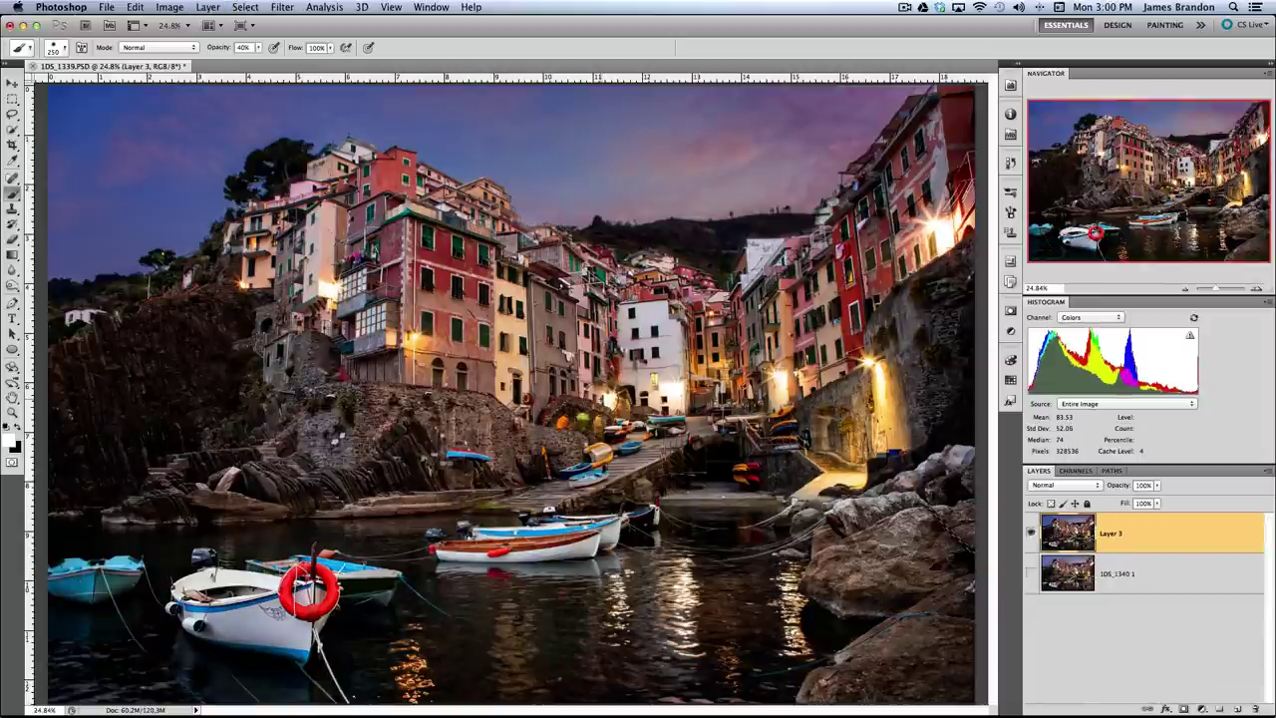
{"action": "left_click", "coordinate": [1153, 583]}
{"action": "key", "text": "Delete"}
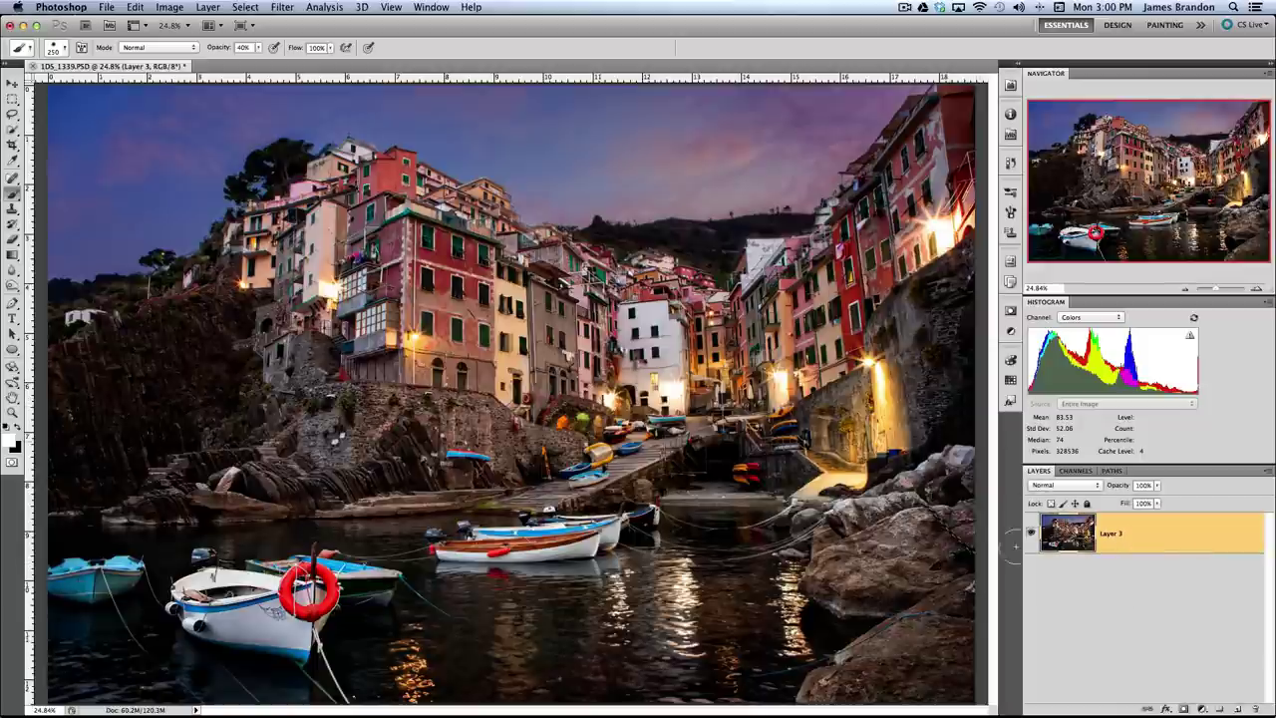